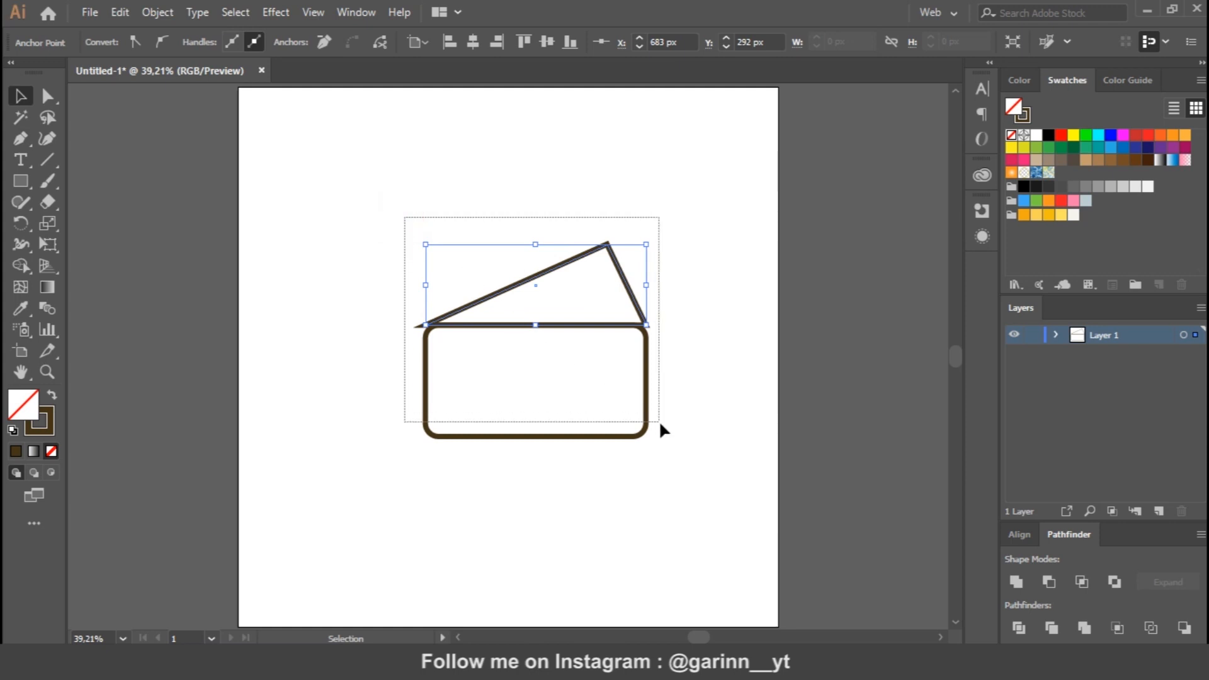
# Rotate the triangle and rectangle slightly counterclockwise and move the triangle's apex to X 606 px, Y 283 px
pyautogui.moveTo(656, 251)
pyautogui.mouseDown()
pyautogui.moveTo(645, 232)
pyautogui.moveTo(656, 262)
pyautogui.mouseUp()
pyautogui.press('p')
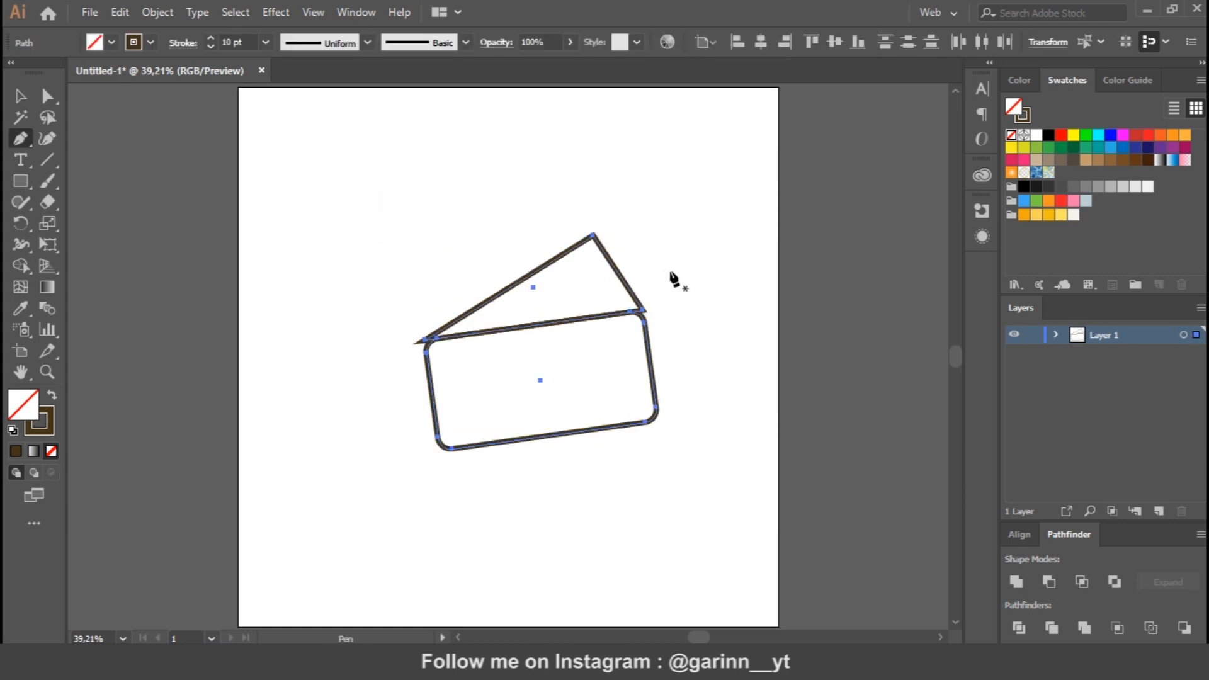
pyautogui.keyDown('ctrl'); pyautogui.click(673, 280); pyautogui.keyUp('ctrl')
pyautogui.keyDown('ctrl'); pyautogui.click(623, 280); pyautogui.keyUp('ctrl')
pyautogui.keyDown('ctrl'); pyautogui.click(594, 237); pyautogui.keyUp('ctrl')
pyautogui.click(594, 236)
pyautogui.hotkey('ctrl', 'z')
pyautogui.keyDown('ctrl'); pyautogui.click(594, 237); pyautogui.keyUp('ctrl')
pyautogui.moveTo(594, 237); pyautogui.dragTo(565, 240)
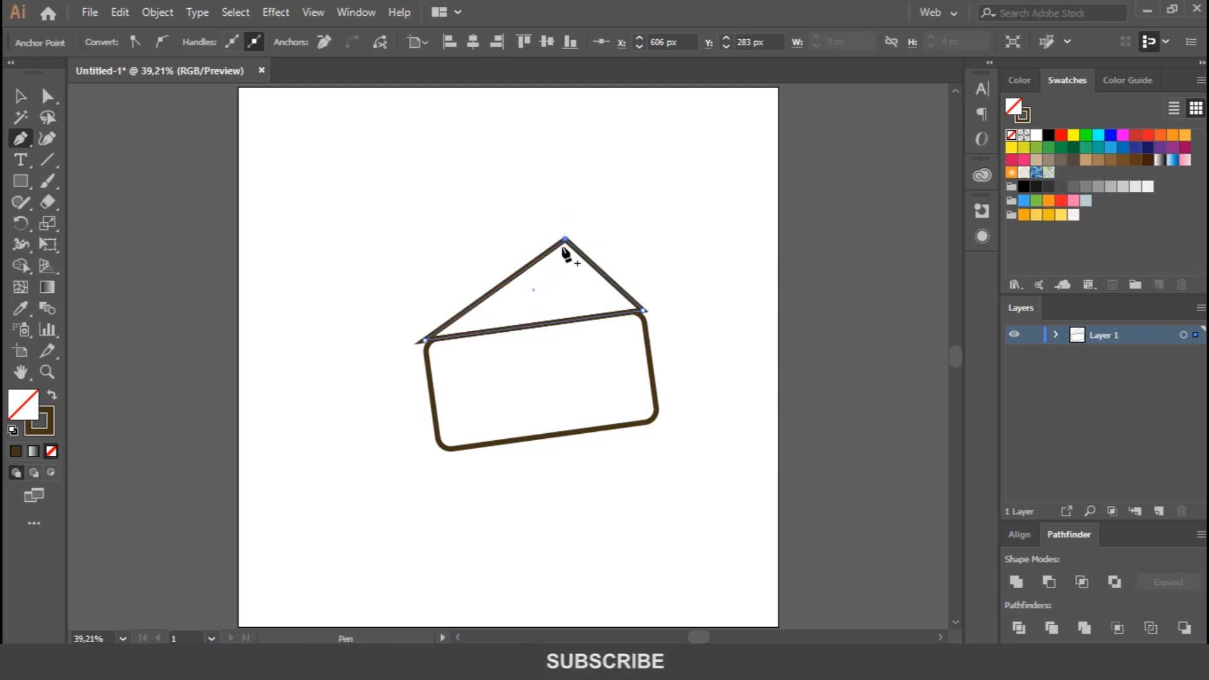
pyautogui.press('v')
pyautogui.click(681, 313)
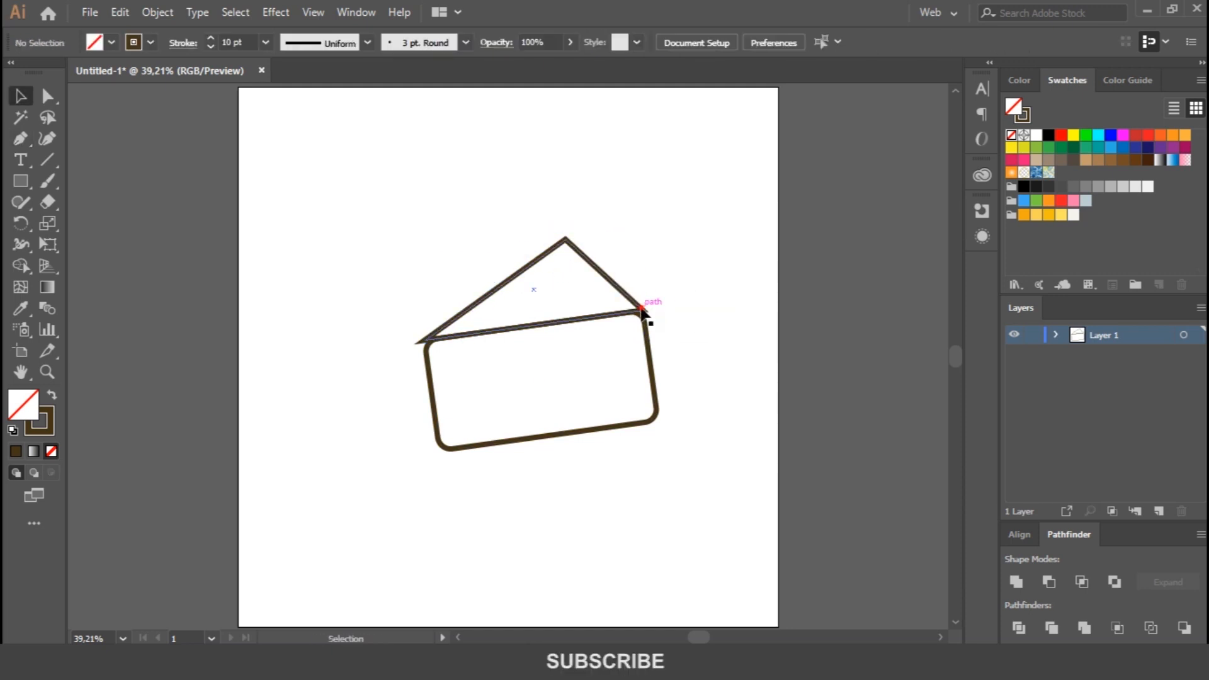
# Slightly round the triangle's corners and square off the rectangle's two upper corners
pyautogui.click(643, 310)
pyautogui.click(641, 309)
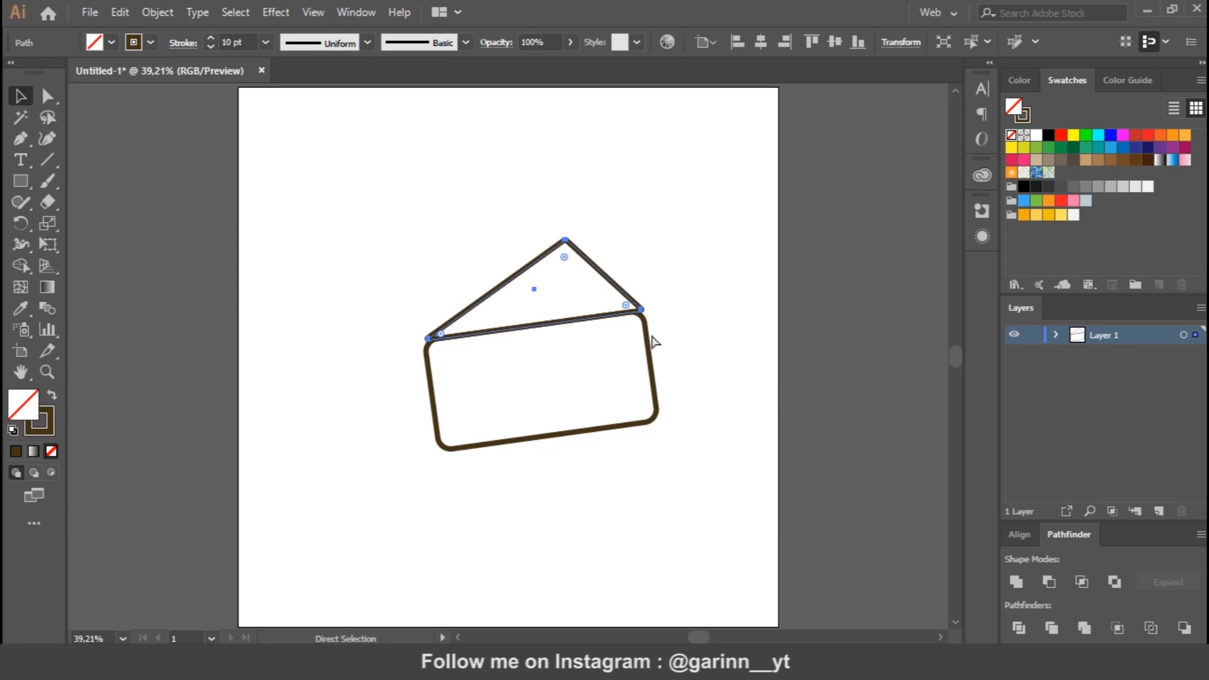
pyautogui.click(648, 339)
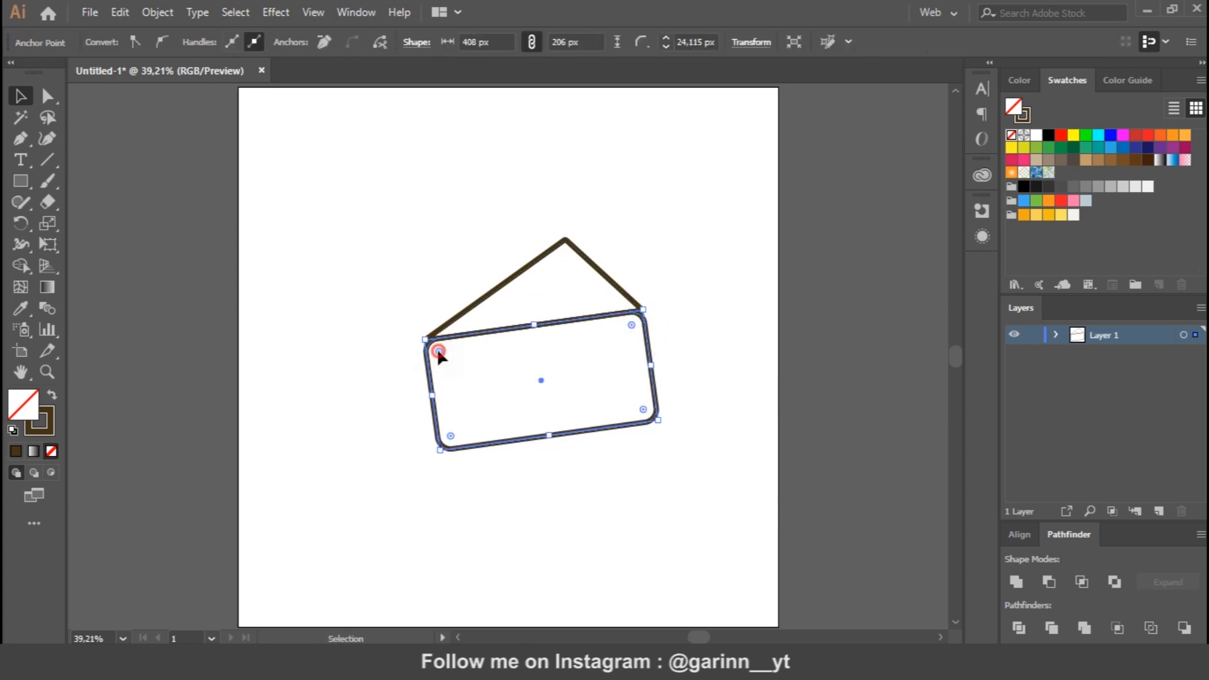
pyautogui.moveTo(638, 317); pyautogui.dragTo(660, 273)
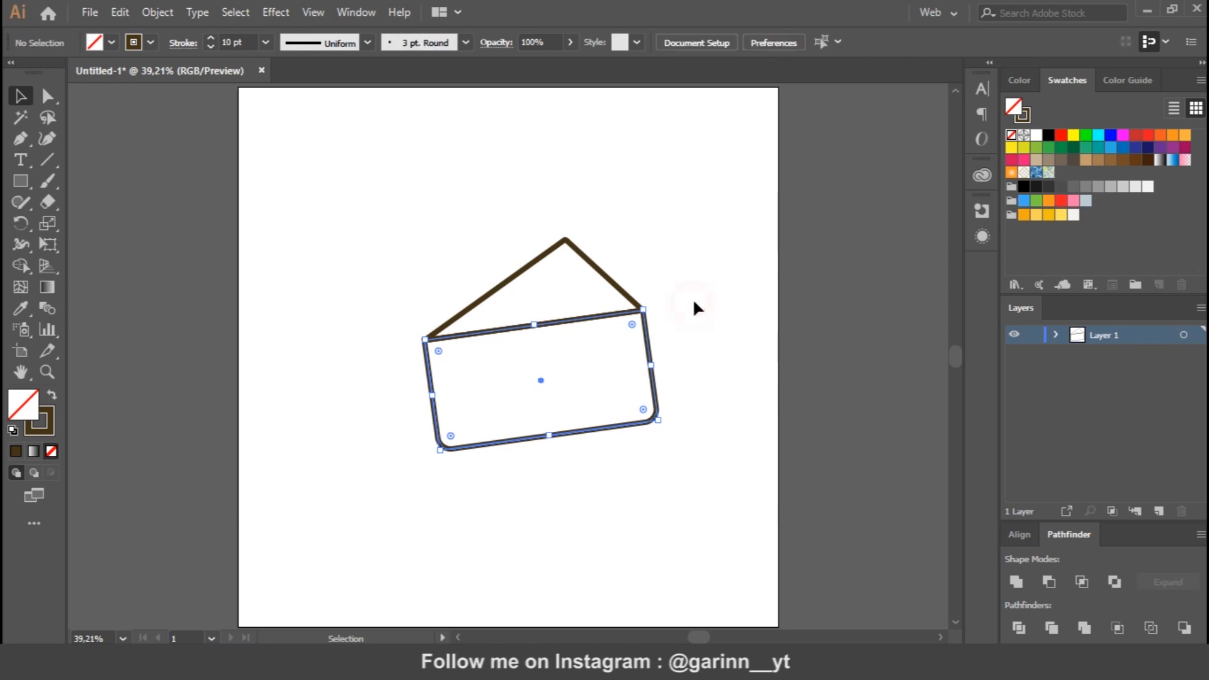
pyautogui.click(693, 308)
# Fit the triangle's two base corners exactly onto the rectangle's upper corners
pyautogui.hotkey('ctrl', '+')
pyautogui.hotkey('ctrl', '+')
pyautogui.click(733, 272)
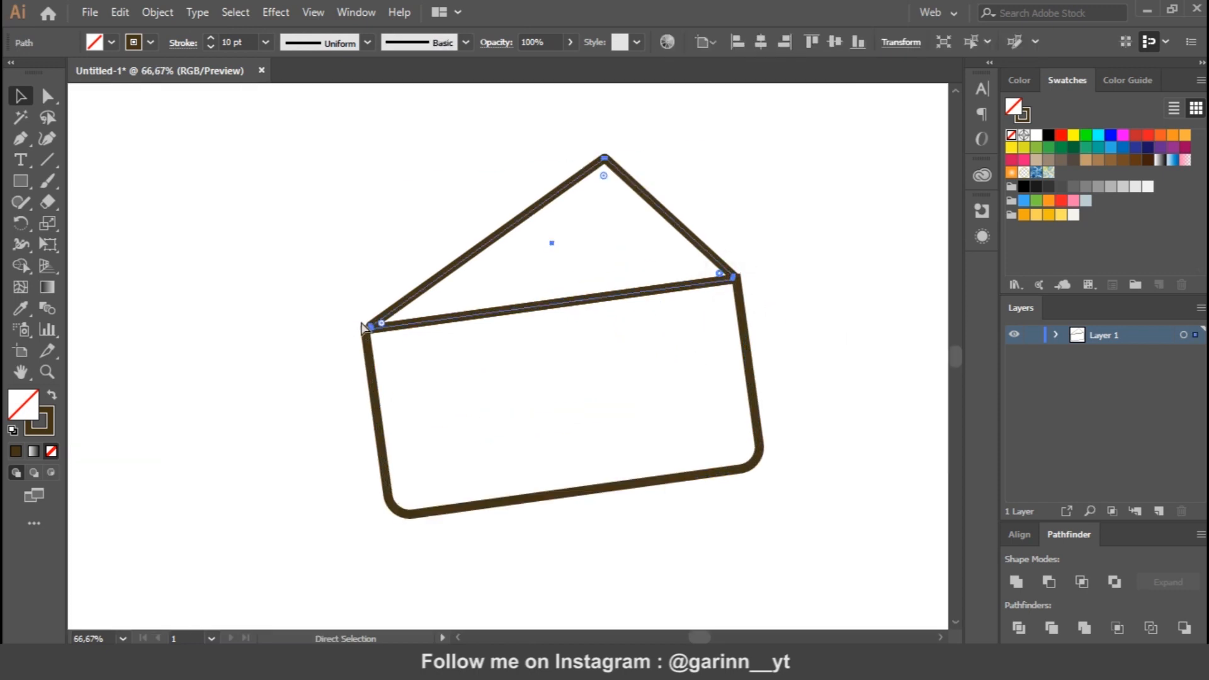
pyautogui.keyDown('ctrl'); pyautogui.click(382, 323); pyautogui.keyUp('ctrl')
pyautogui.click(788, 236)
# Unite the triangle and the rectangle into a single outline
pyautogui.hotkey('ctrl', 'a')
pyautogui.click(1016, 584)
pyautogui.click(830, 318)
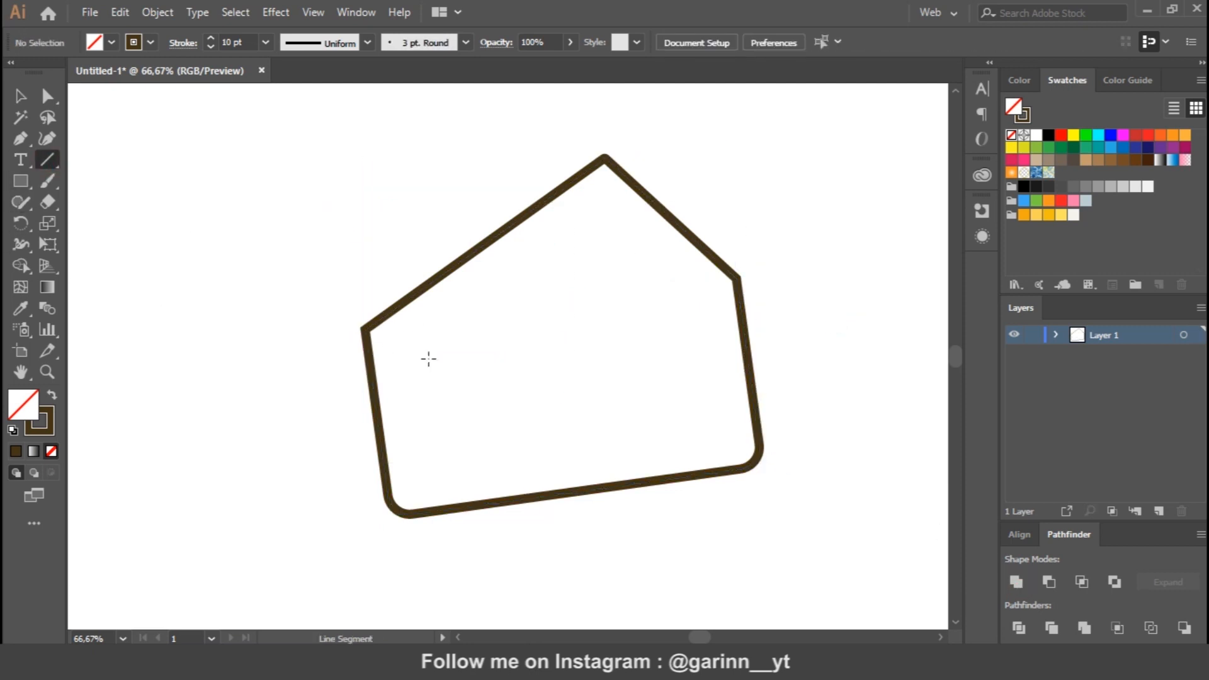
# Draw a closed pen path running straight between the outline's two side corners and looping around outside its lower body
pyautogui.click(363, 328)
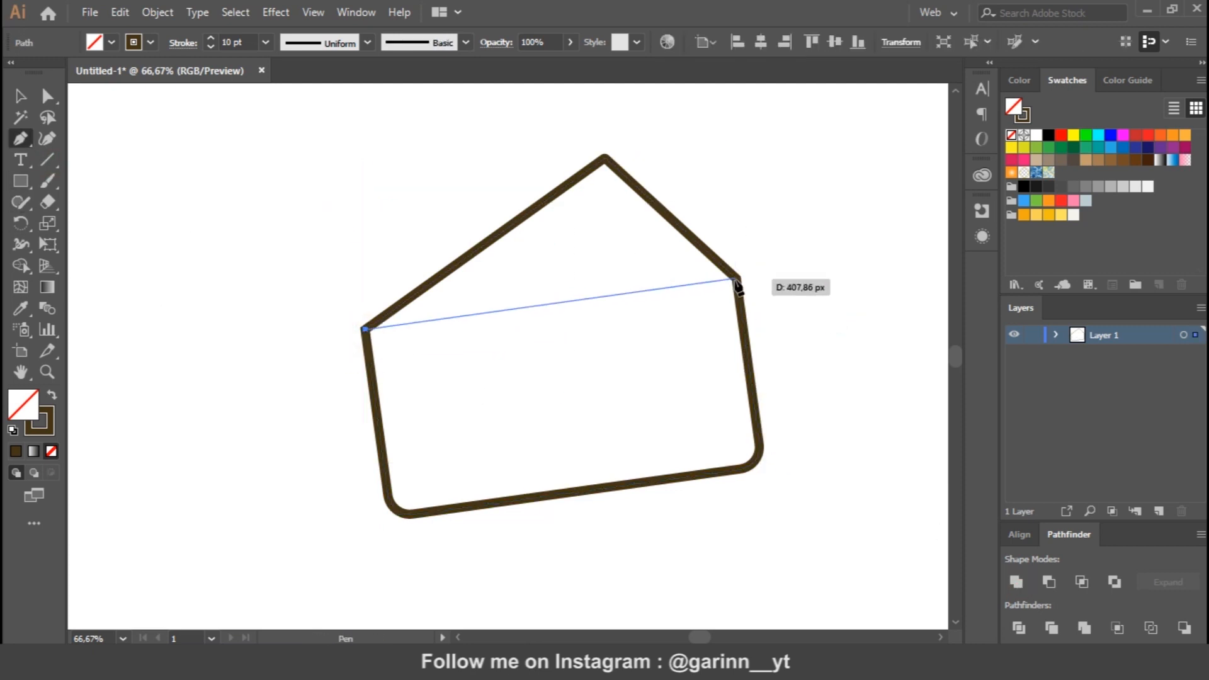
pyautogui.moveTo(737, 278); pyautogui.dragTo(782, 289)
pyautogui.click(857, 443)
pyautogui.click(787, 538)
pyautogui.click(423, 595)
pyautogui.click(316, 564)
pyautogui.click(363, 329)
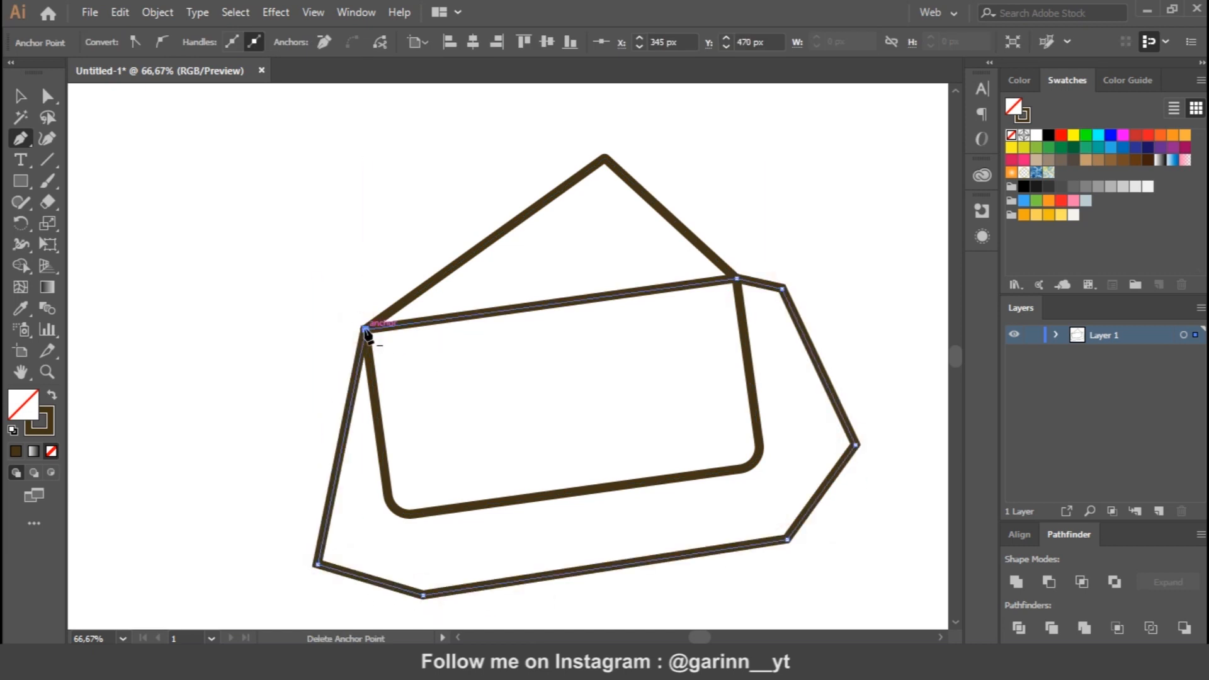
# Cut away the part of the new path outside the outline with the Shape Builder, leaving a separate front face
pyautogui.press('v')
pyautogui.hotkey('ctrl', 'a')
pyautogui.hotkey('shift', 'm')
pyautogui.keyDown('alt'); pyautogui.click(357, 455); pyautogui.keyUp('alt')
pyautogui.press('v')
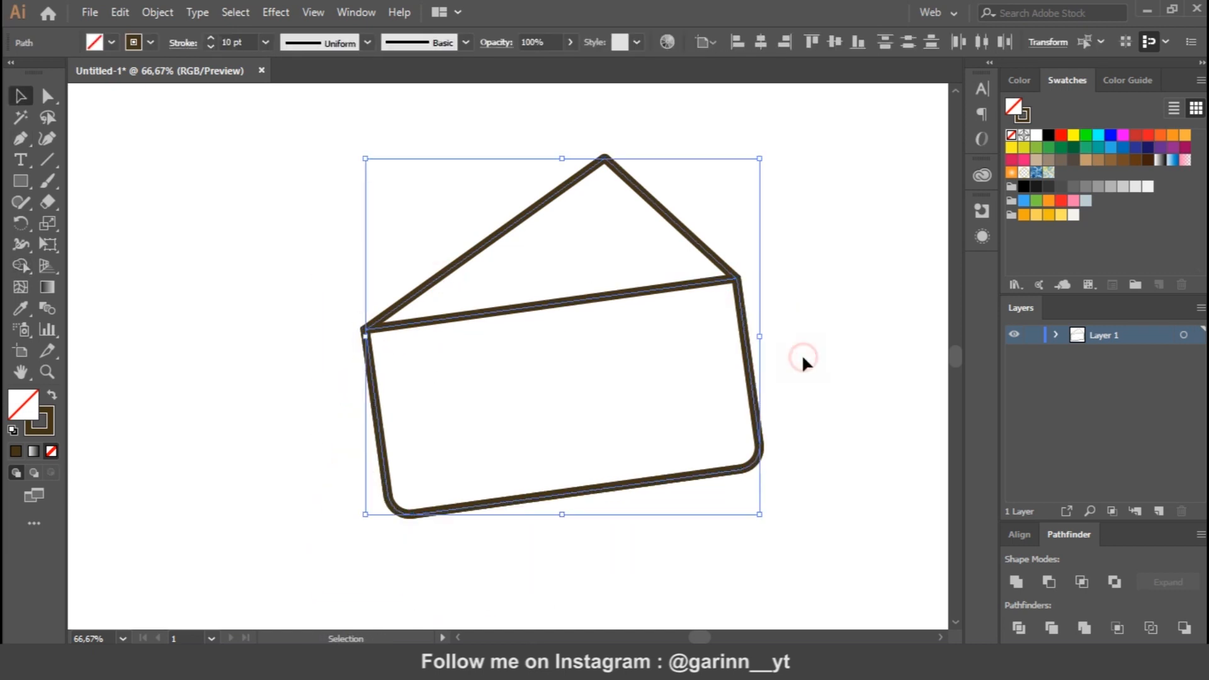
pyautogui.click(819, 334)
# Remove the extra anchor at the outline's apex and make the apex a single sharp corner point
pyautogui.press('a')
pyautogui.click(604, 158)
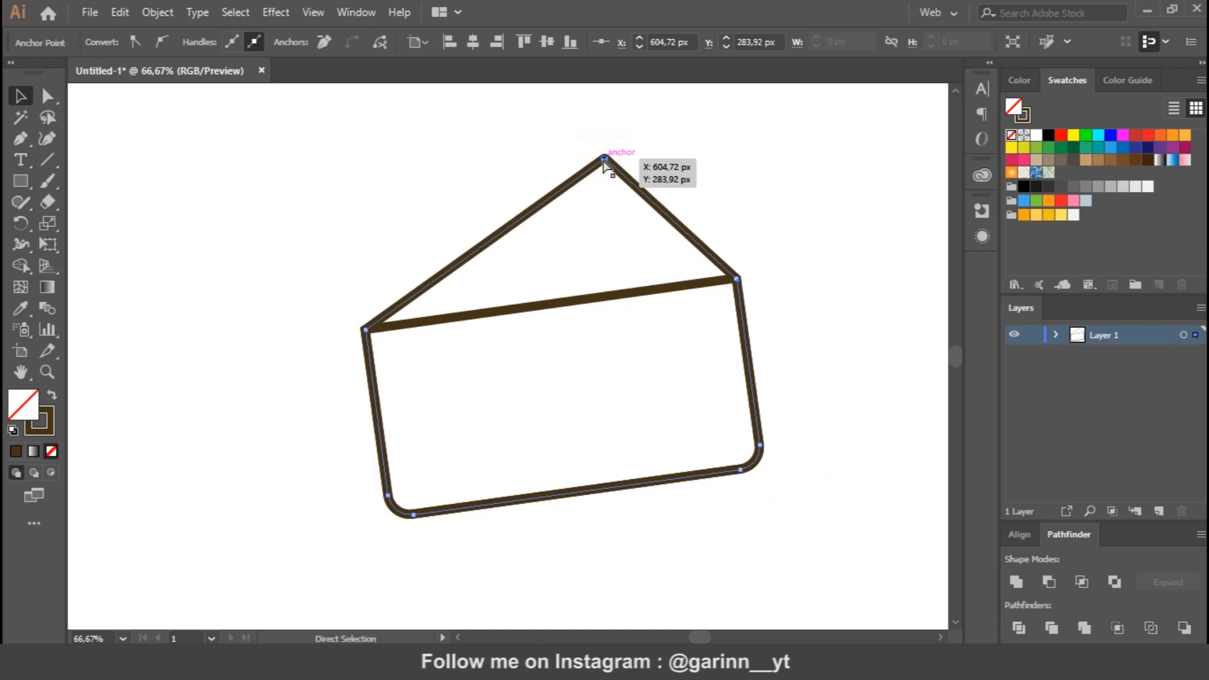
pyautogui.click(693, 173)
pyautogui.click(604, 158)
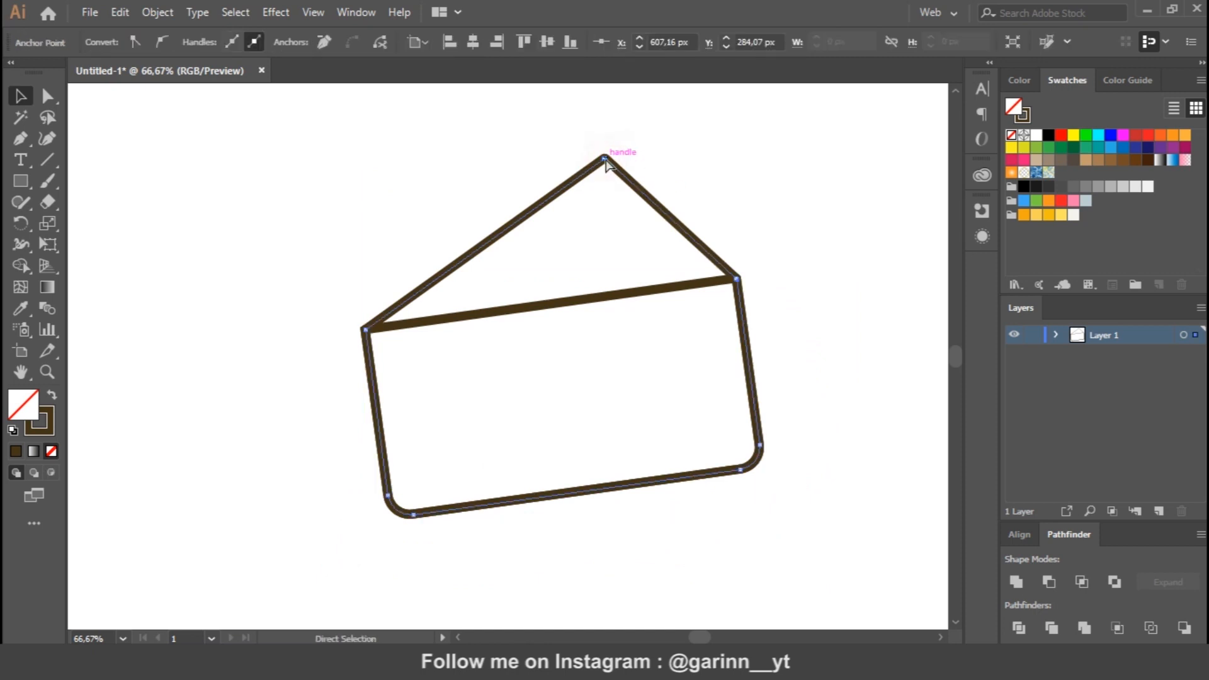
pyautogui.press('a')
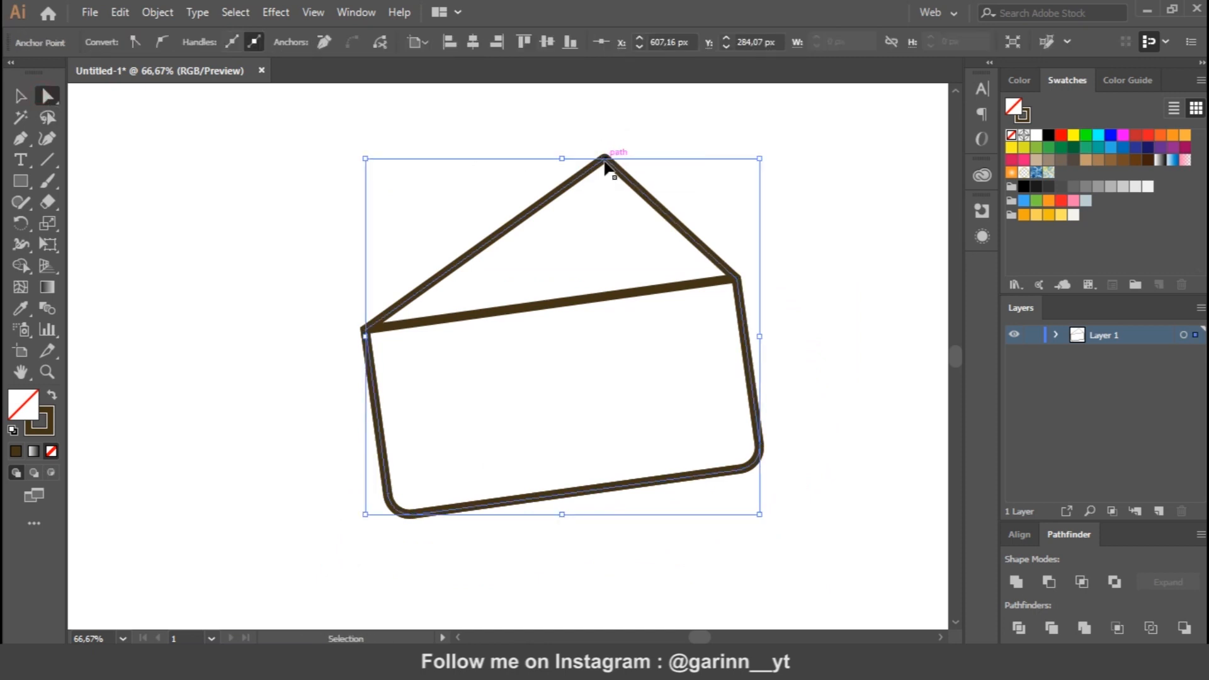
pyautogui.press('p')
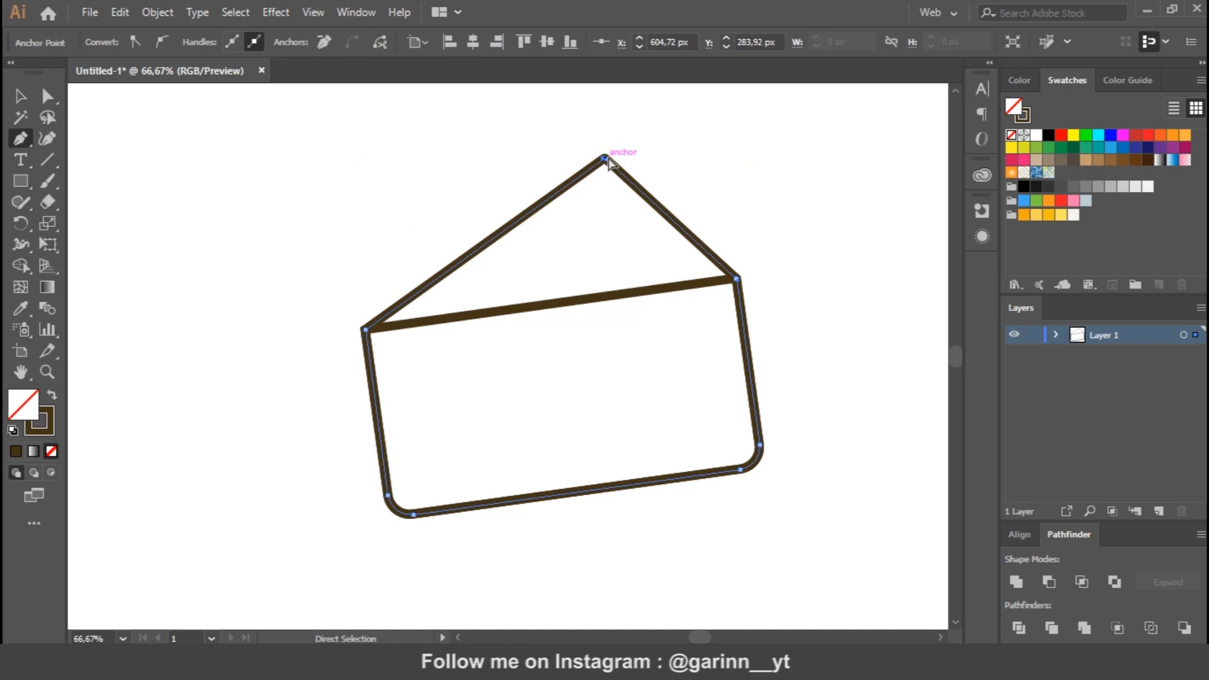
pyautogui.hotkey('ctrl', '+')
pyautogui.hotkey('ctrl', '+')
pyautogui.hotkey('ctrl', '+')
pyautogui.hotkey('ctrl', '+')
pyautogui.hotkey('ctrl', '+')
pyautogui.hotkey('ctrl', '+')
pyautogui.hotkey('ctrl', '+')
pyautogui.hotkey('ctrl', '+')
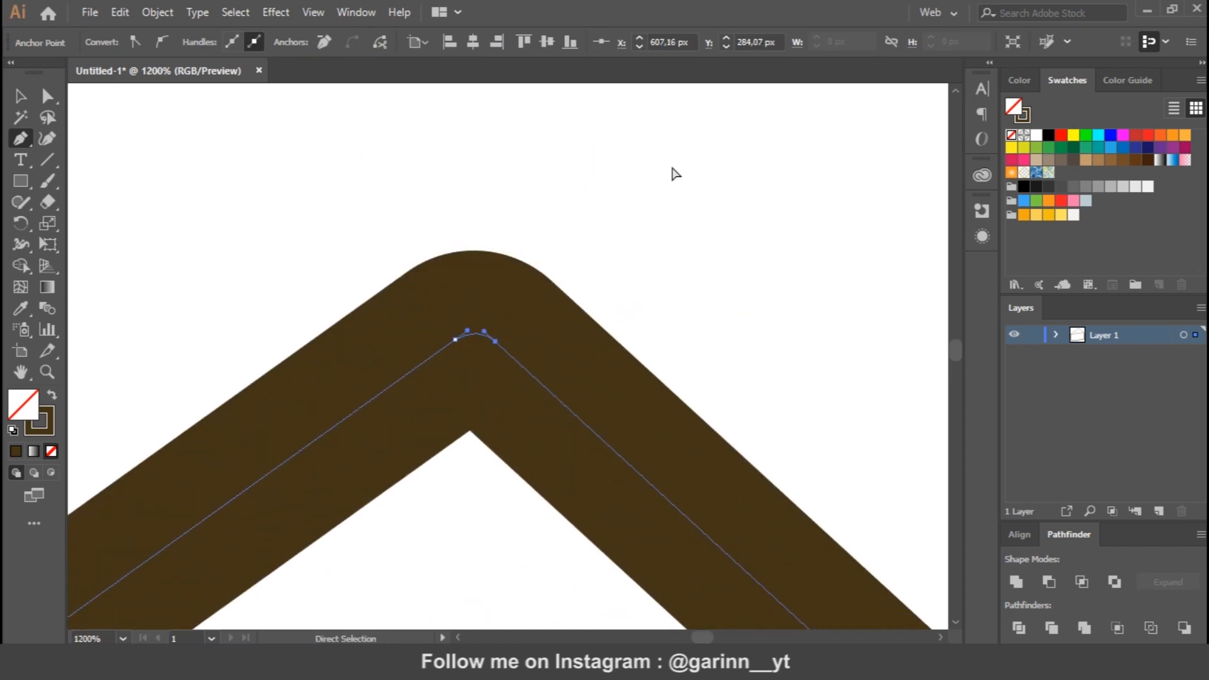
pyautogui.click(496, 343)
pyautogui.hotkey('ctrl', '-')
pyautogui.hotkey('ctrl', '-')
pyautogui.hotkey('ctrl', '-')
pyautogui.hotkey('ctrl', '-')
pyautogui.hotkey('ctrl', '-')
pyautogui.hotkey('ctrl', '-')
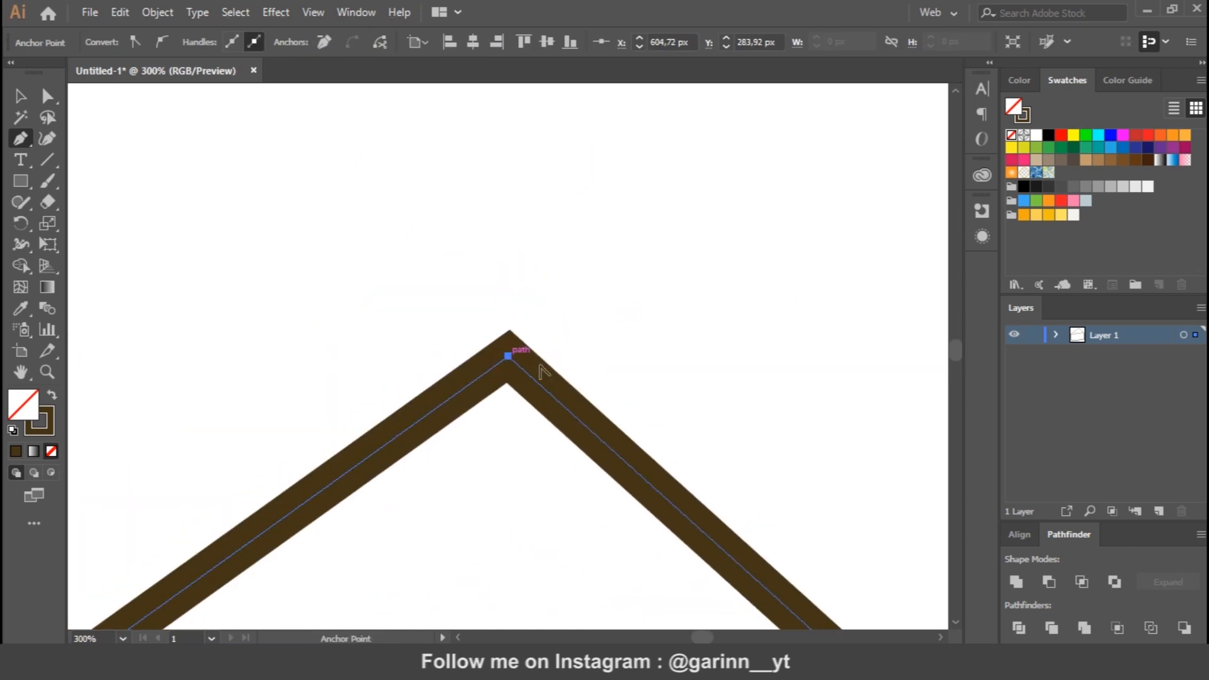
# Move the outline's apex anchor to X 574 px, Y 292 px
pyautogui.moveTo(506, 376); pyautogui.dragTo(508, 408)
pyautogui.hotkey('ctrl', 'z')
pyautogui.hotkey('ctrl', '-')
pyautogui.moveTo(732, 455); pyautogui.dragTo(775, 325)
pyautogui.moveTo(551, 223); pyautogui.dragTo(523, 232)
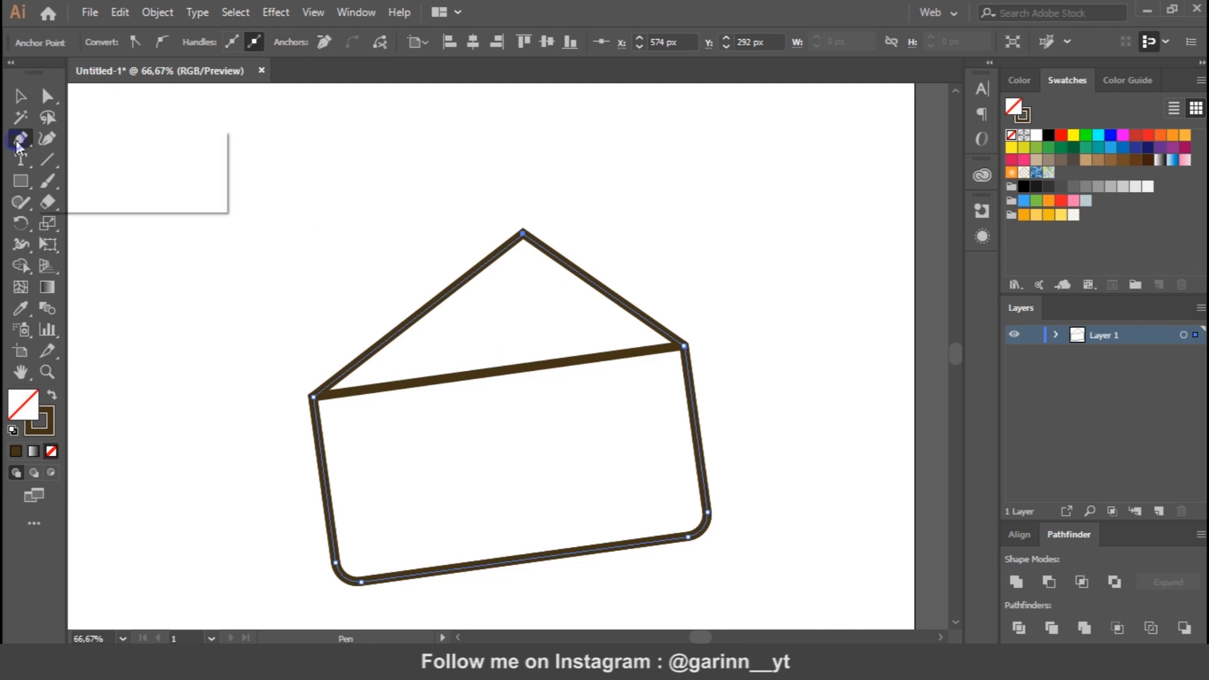
# Bend the edge to the right of the apex outward into a curve and round off the apex
pyautogui.moveTo(613, 310); pyautogui.dragTo(612, 266)
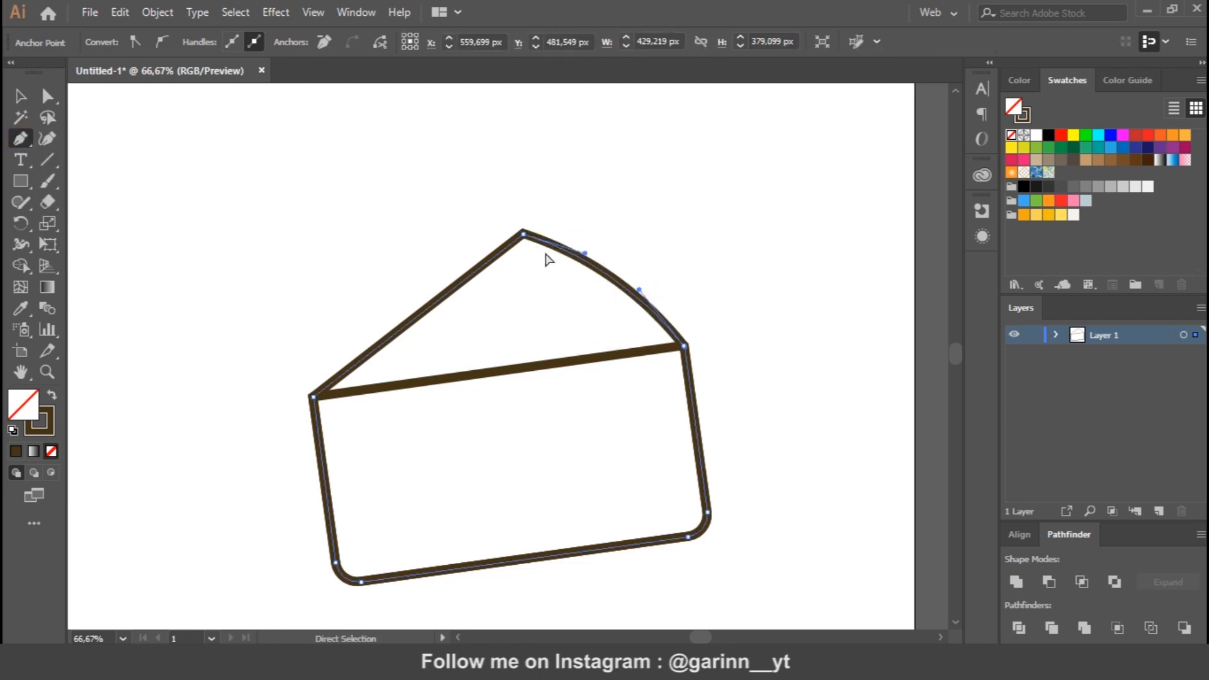
pyautogui.moveTo(517, 249); pyautogui.dragTo(526, 262)
pyautogui.keyDown('ctrl'); pyautogui.click(743, 265); pyautogui.keyUp('ctrl')
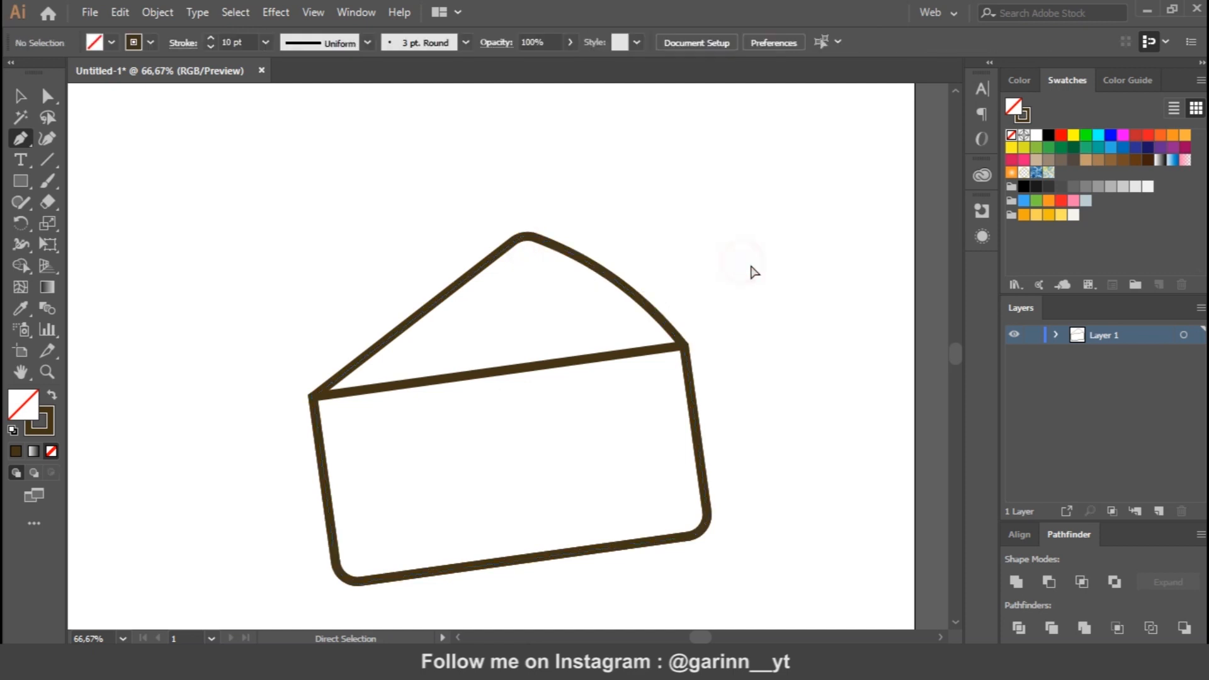
pyautogui.click(590, 553)
pyautogui.moveTo(510, 582); pyautogui.dragTo(506, 527)
pyautogui.hotkey('ctrl', 'z')
pyautogui.hotkey('ctrl', '-')
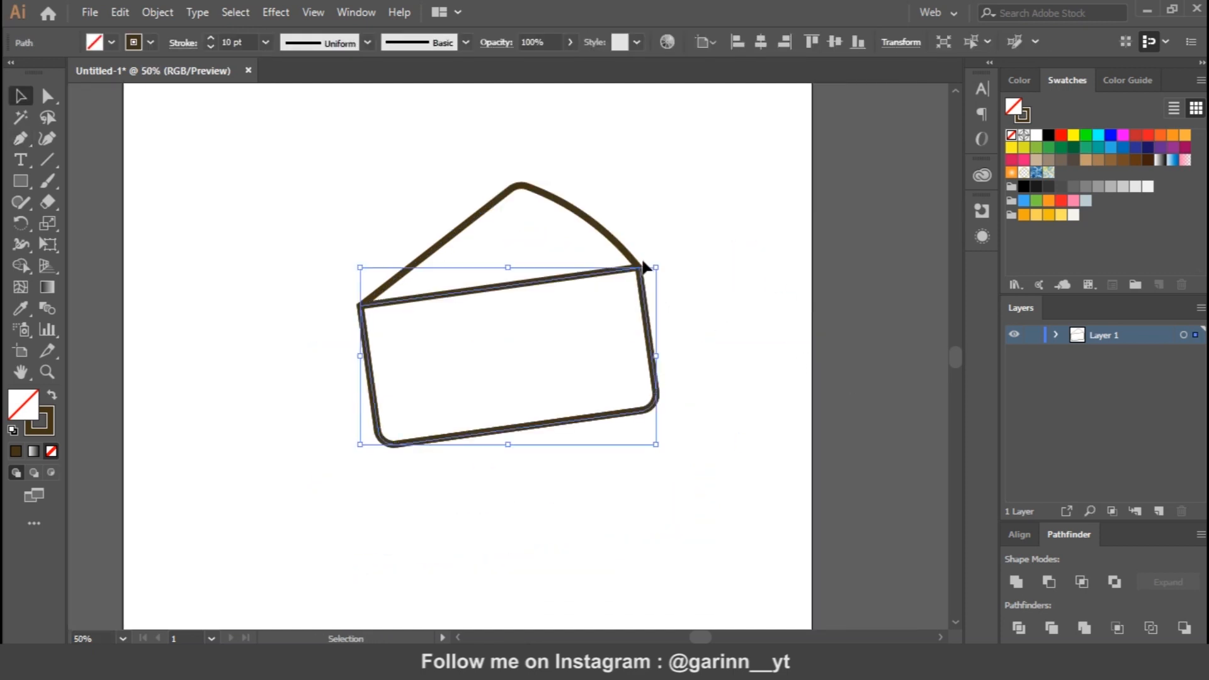
# Select the bottom corner anchors of both shapes and nudge them upward to shorten the front face
pyautogui.press('a')
pyautogui.click(197, 205)
pyautogui.moveTo(282, 138); pyautogui.dragTo(709, 444)
pyautogui.keyDown('ctrl'); pyautogui.click(475, 292); pyautogui.keyUp('ctrl')
pyautogui.moveTo(305, 349); pyautogui.dragTo(770, 472)
pyautogui.hotkey('shift', 'Up')
pyautogui.hotkey('shift', 'Up')
pyautogui.hotkey('shift', 'Up')
pyautogui.hotkey('shift', 'Up')
pyautogui.hotkey('shift', 'Up')
pyautogui.hotkey('shift', 'Up')
pyautogui.hotkey('shift', 'Up')
pyautogui.hotkey('shift', 'Up')
pyautogui.hotkey('shift', 'Up')
pyautogui.hotkey('shift', 'Up')
pyautogui.hotkey('shift', 'Up')
pyautogui.hotkey('shift', 'Up')
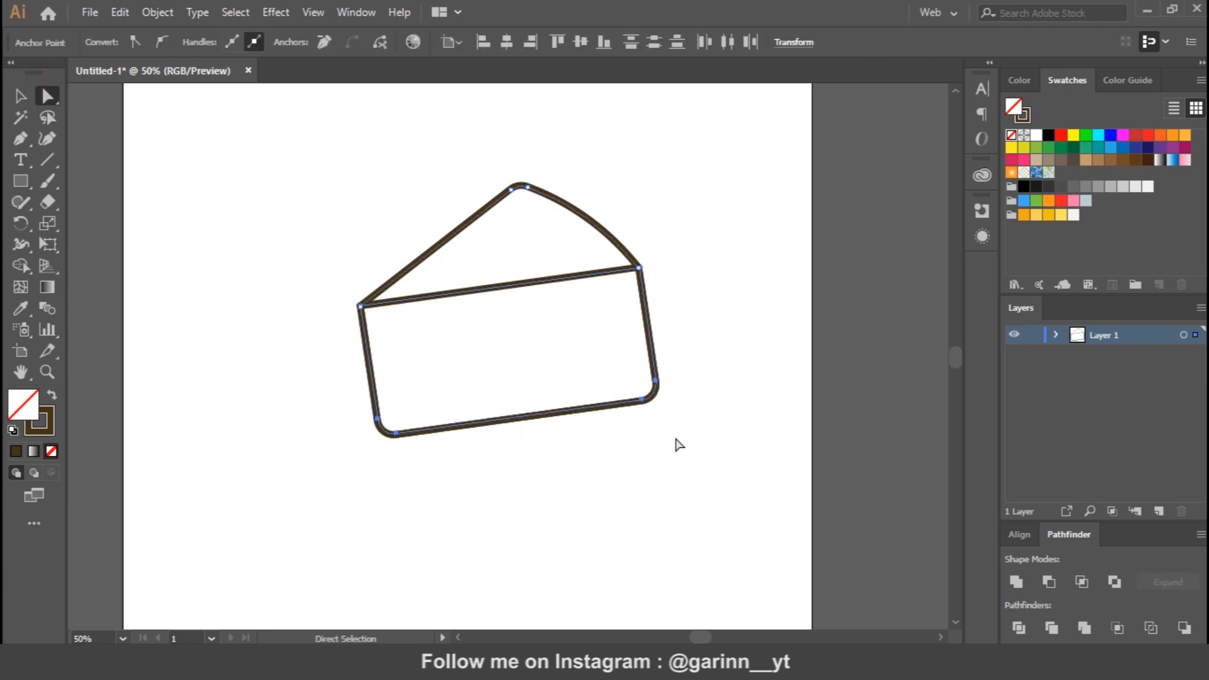
# Nudge the selected bottom anchors to the left until the sides of the front face are nearly vertical
pyautogui.hotkey('shift', 'Left')
pyautogui.hotkey('shift', 'Left')
pyautogui.hotkey('shift', 'Left')
pyautogui.hotkey('shift', 'Left')
pyautogui.hotkey('shift', 'Left')
pyautogui.hotkey('ctrl', '+')
pyautogui.hotkey('ctrl', '+')
pyautogui.press('v')
pyautogui.click(707, 435)
pyautogui.hotkey('ctrl', '-')
pyautogui.moveTo(788, 270); pyautogui.dragTo(754, 337)
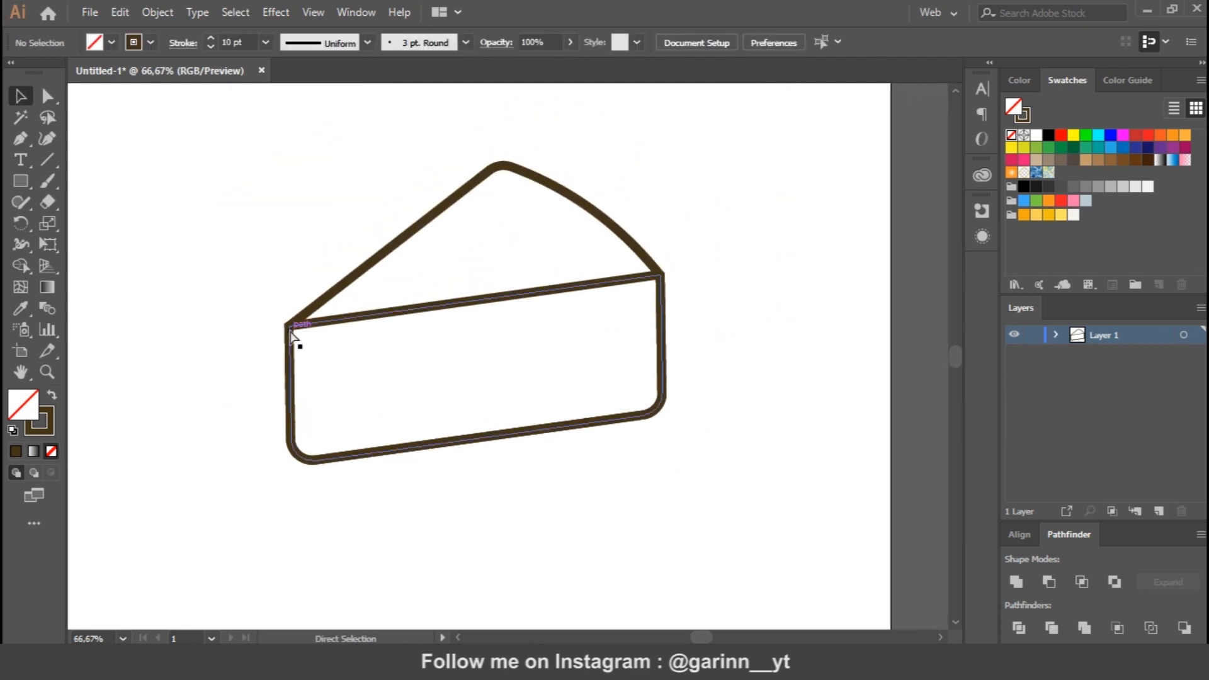
pyautogui.keyDown('ctrl'); pyautogui.click(661, 278); pyautogui.keyUp('ctrl')
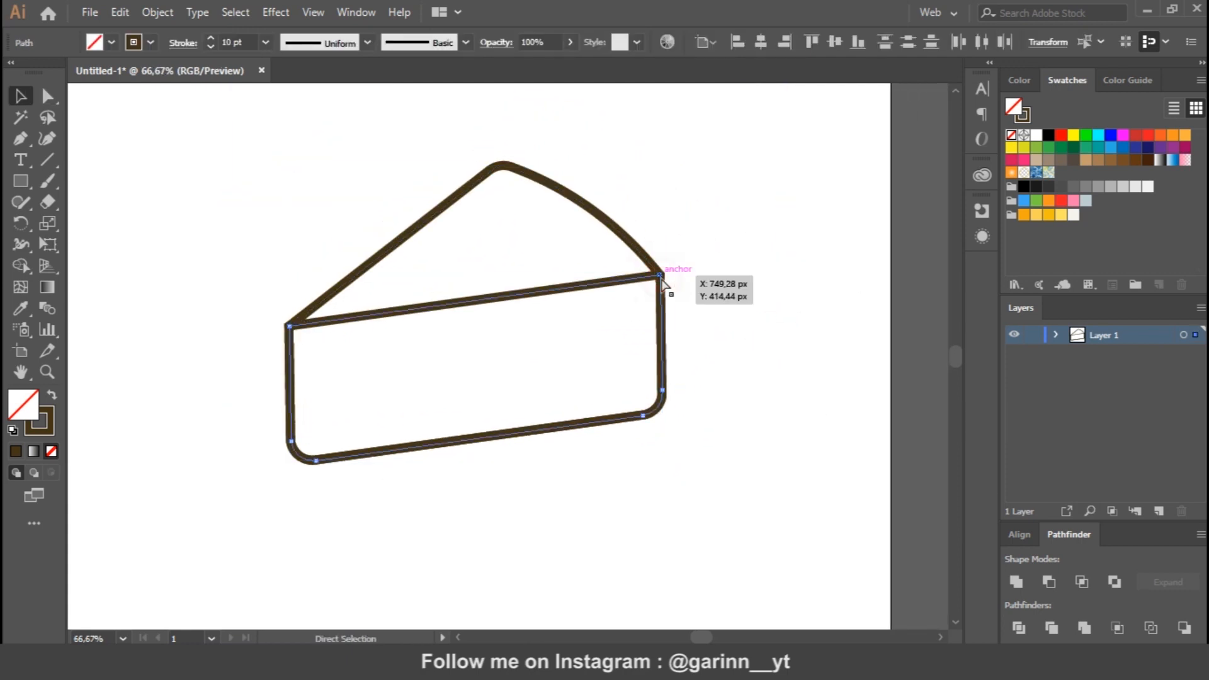
pyautogui.click(730, 302)
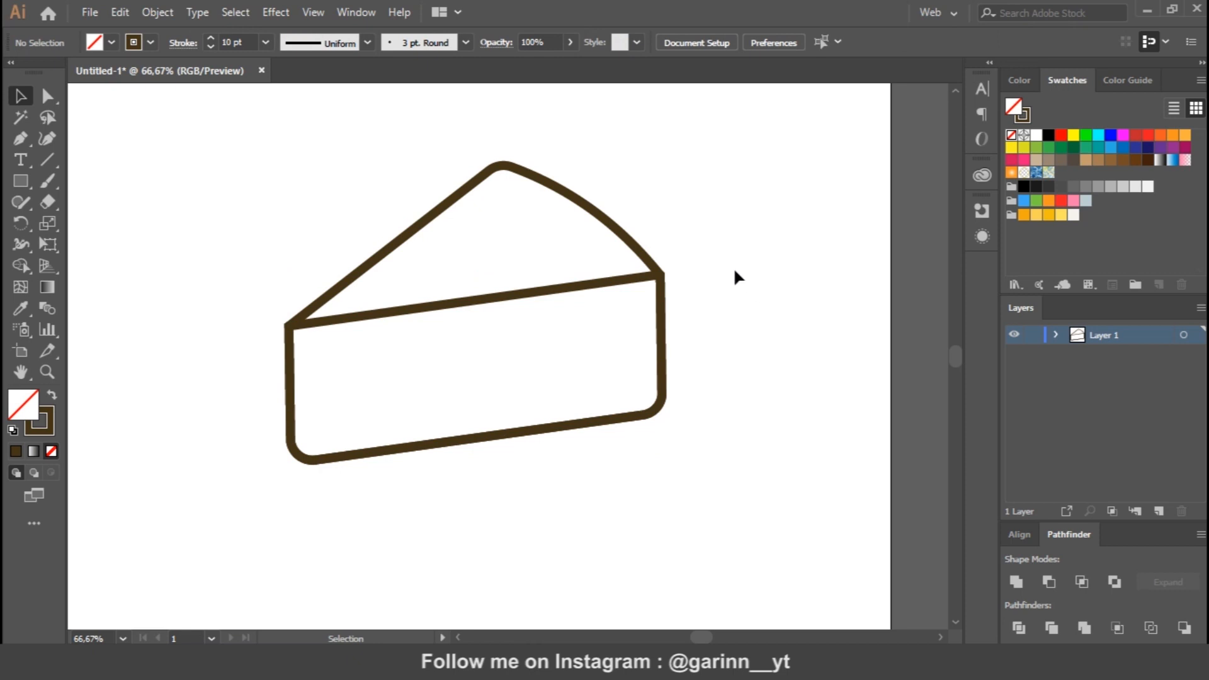
pyautogui.moveTo(30, 180); pyautogui.dragTo(108, 217)
pyautogui.moveTo(711, 218); pyautogui.dragTo(791, 297)
pyautogui.click(266, 42)
pyautogui.click(299, 214)
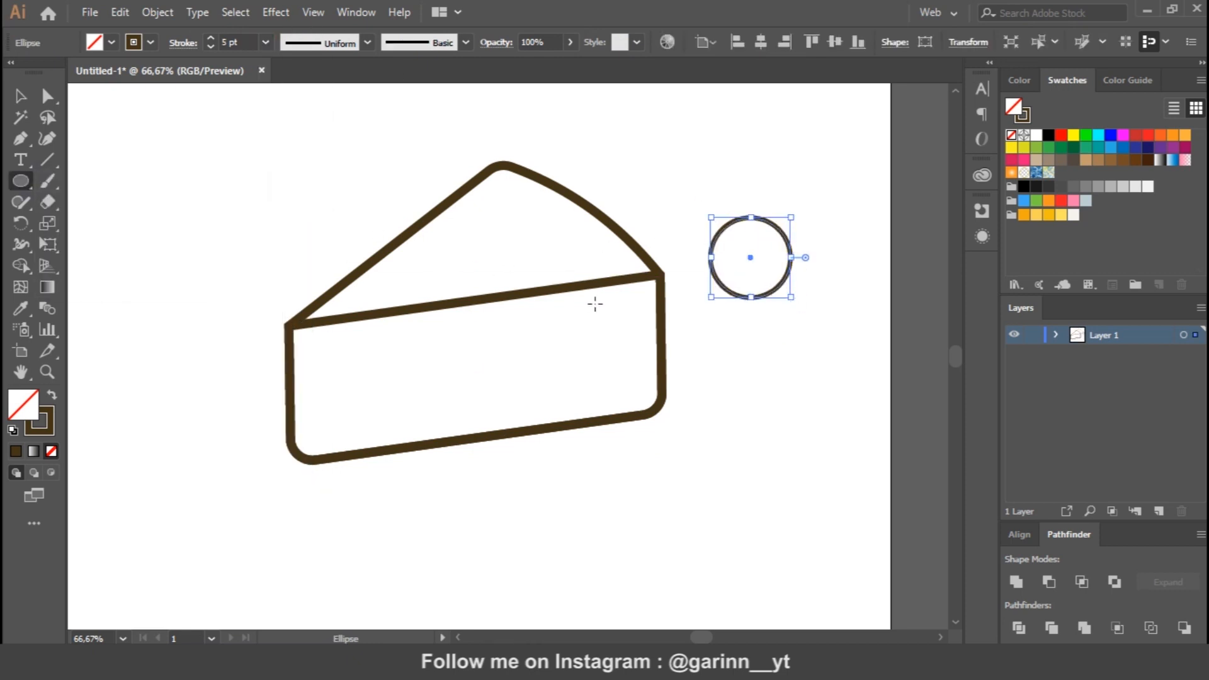
pyautogui.press('v')
pyautogui.click(797, 333)
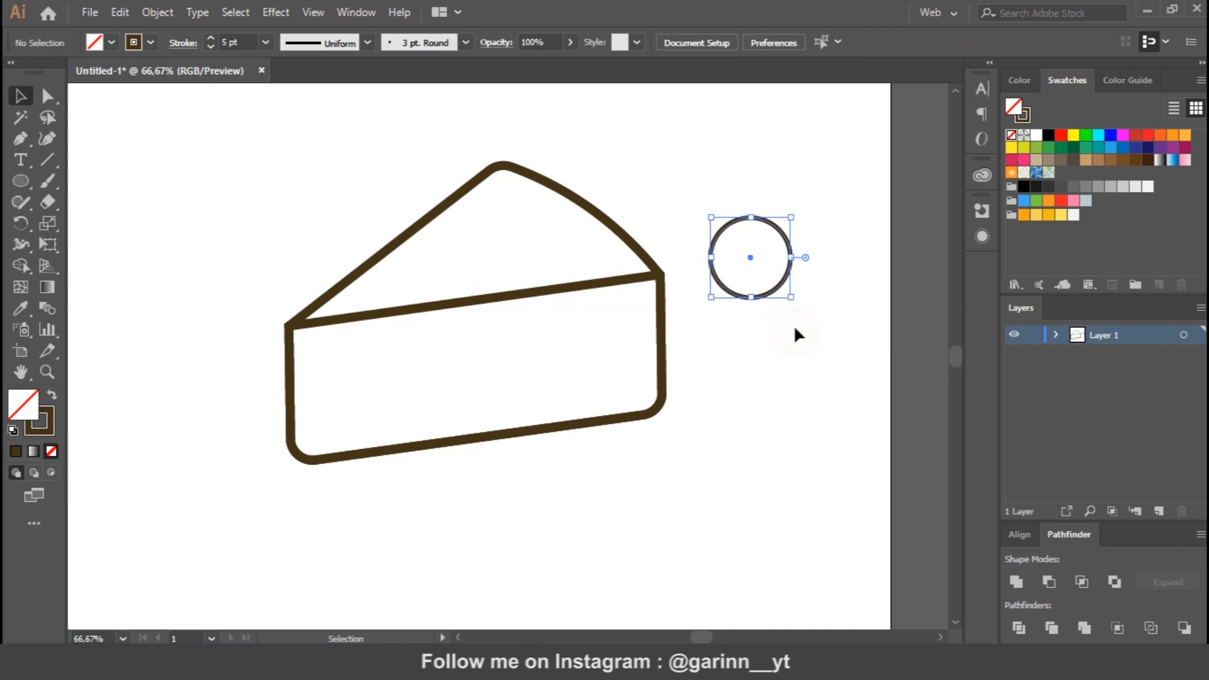
pyautogui.moveTo(770, 291); pyautogui.dragTo(478, 246)
pyautogui.press('Delete')
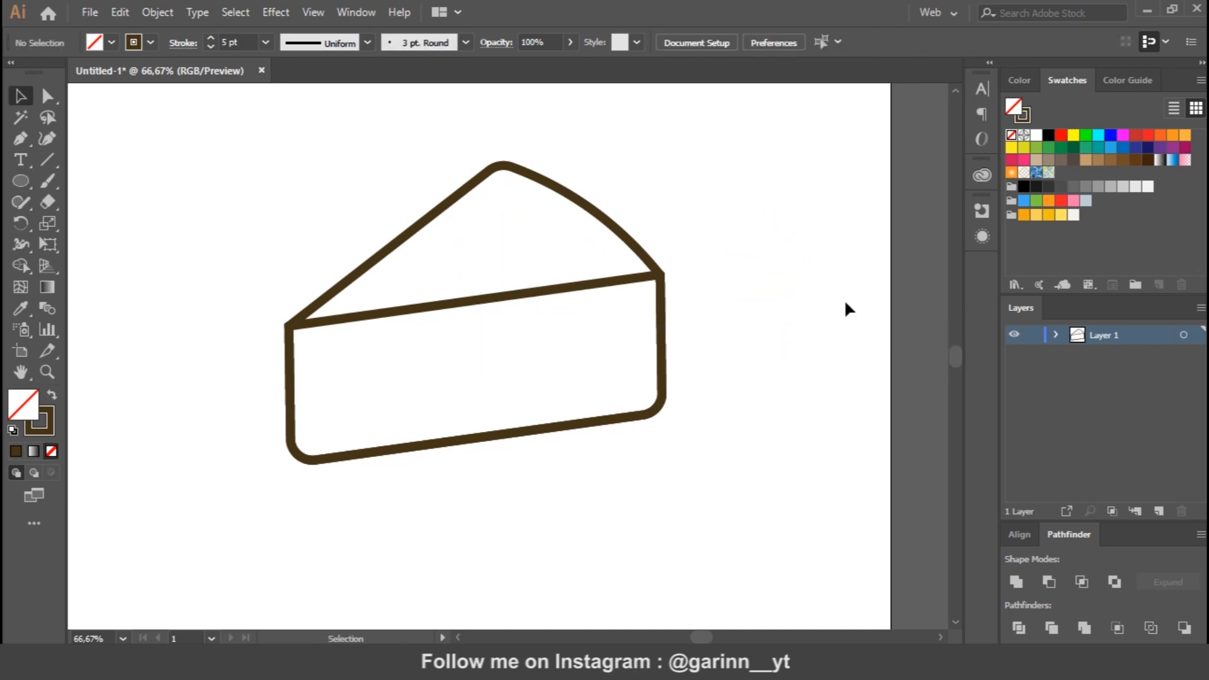
# Fill the front face with the orange swatch from the yellow colour group
pyautogui.click(513, 301)
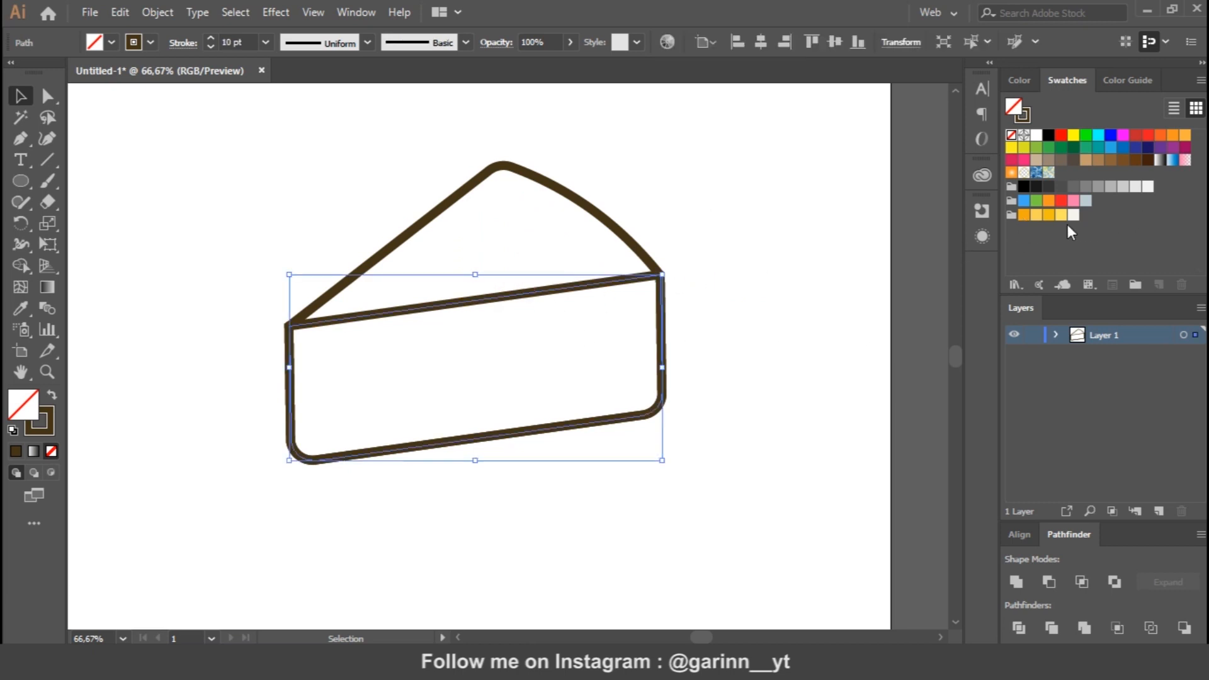
pyautogui.click(1024, 215)
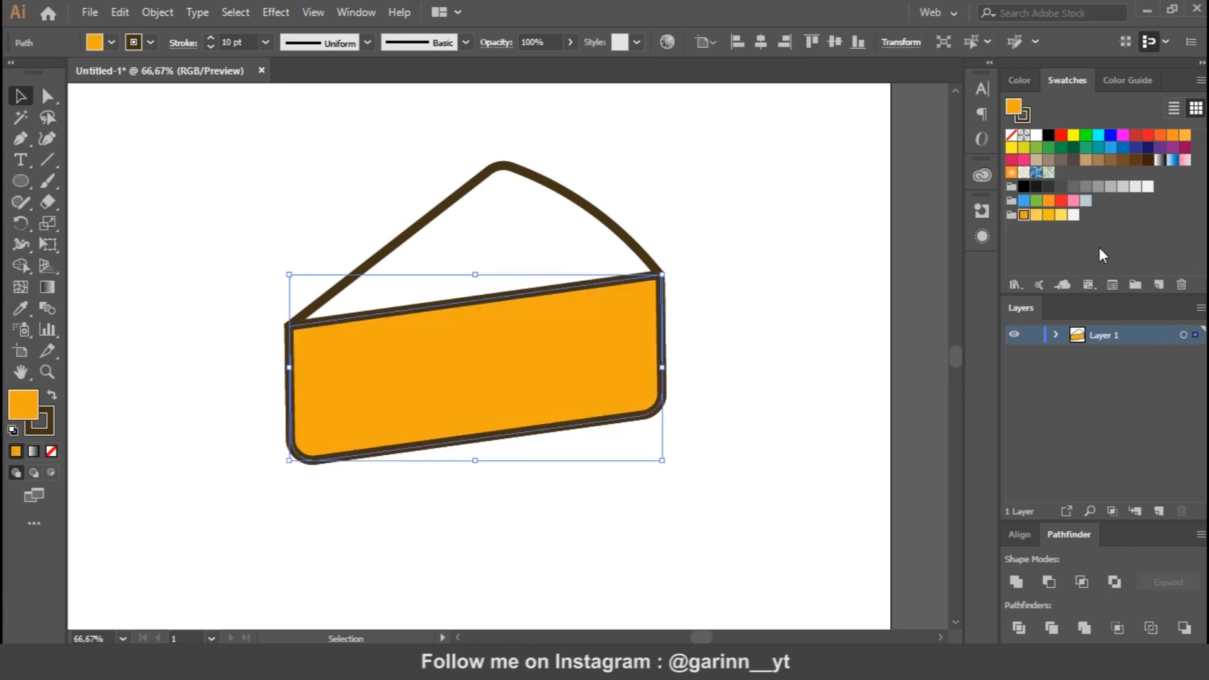
pyautogui.click(1049, 216)
pyautogui.click(1024, 215)
# Fill the wedge's top face with the light yellow swatch
pyautogui.click(618, 231)
pyautogui.click(1050, 216)
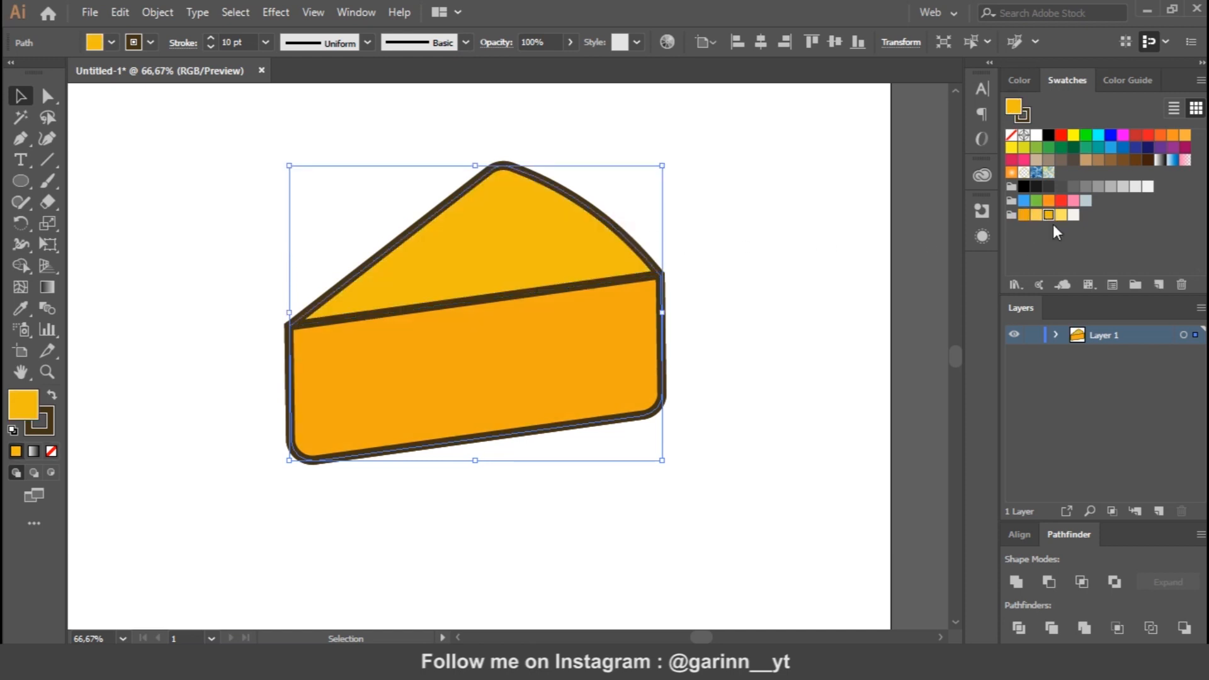
pyautogui.click(1062, 215)
pyautogui.click(620, 368)
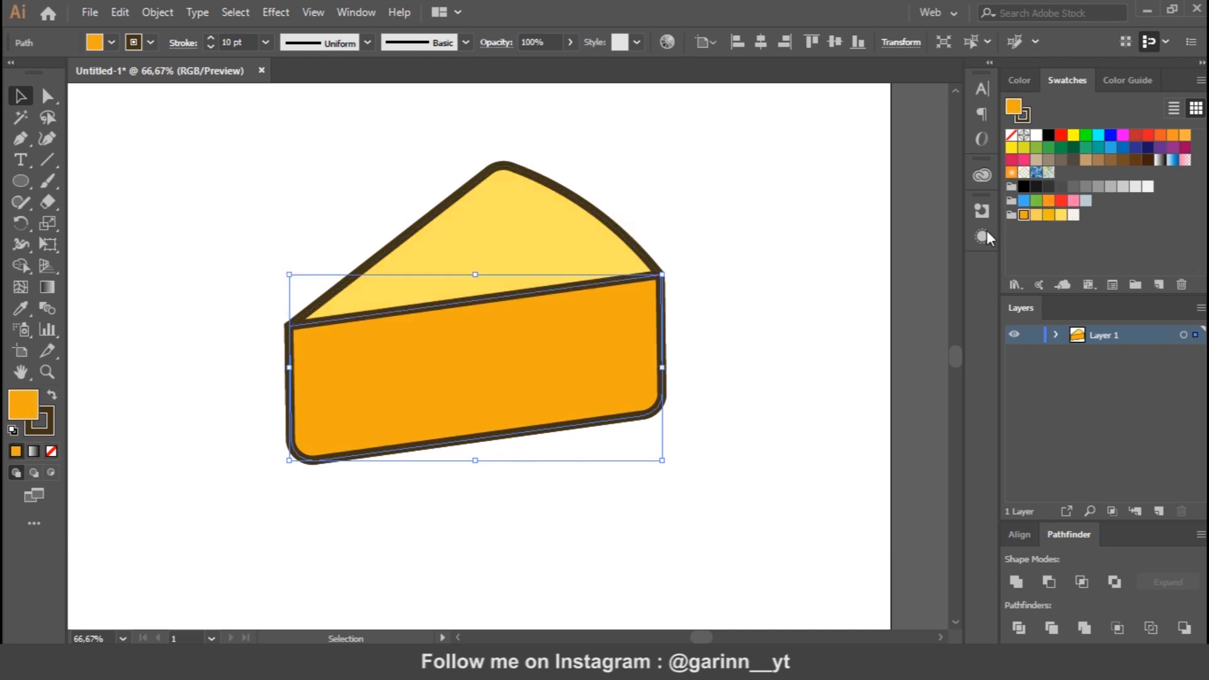
pyautogui.click(1062, 215)
pyautogui.click(1049, 216)
pyautogui.click(1024, 215)
pyautogui.click(774, 306)
# Draw a small tilted ellipse across the left part of the edge between the two faces and remove its stroke
pyautogui.moveTo(412, 315)
pyautogui.mouseDown()
pyautogui.moveTo(454, 338)
pyautogui.moveTo(465, 278)
pyautogui.mouseUp()
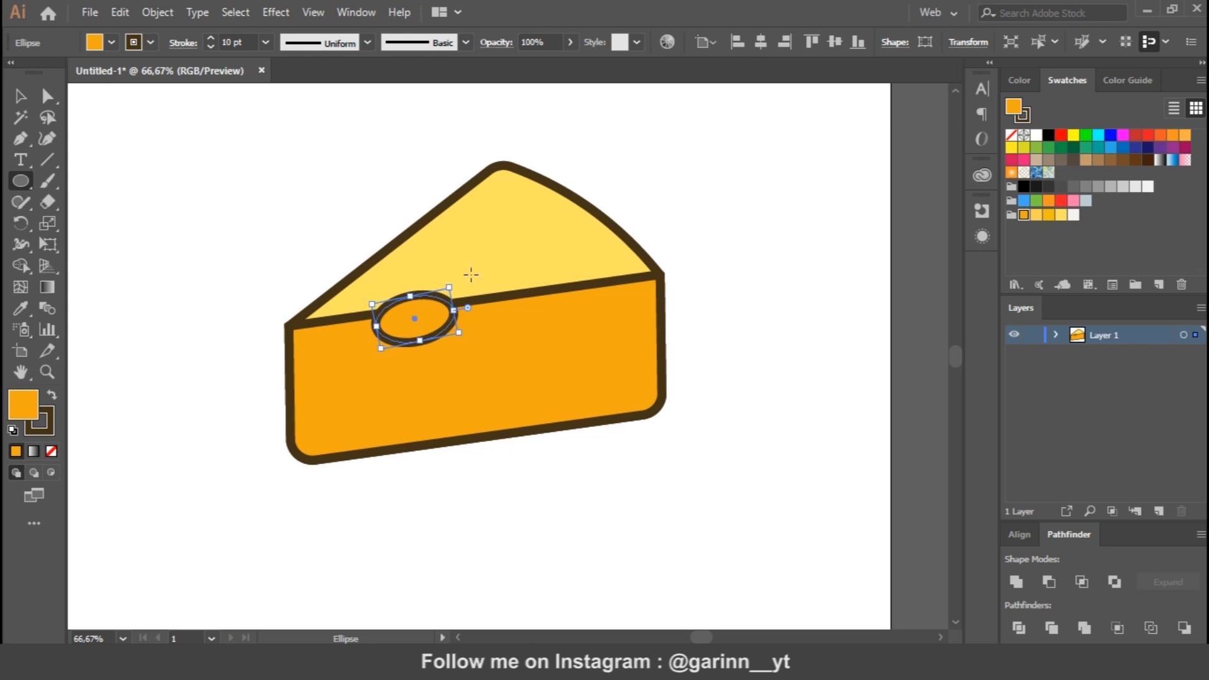
pyautogui.moveTo(415, 318); pyautogui.dragTo(414, 313)
pyautogui.hotkey('ctrl', '+')
pyautogui.moveTo(706, 382); pyautogui.dragTo(671, 370)
pyautogui.click(40, 424)
pyautogui.click(51, 451)
pyautogui.click(26, 404)
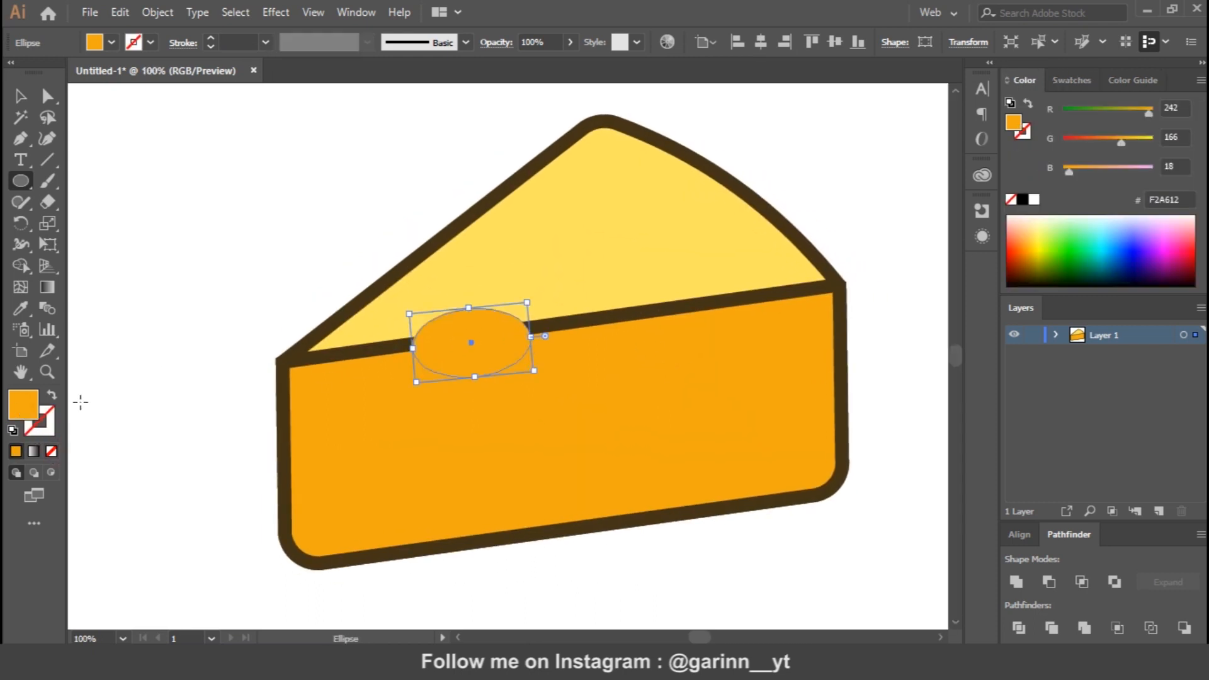
# Add a second ellipse overlapping the first and remove the part outside the first with the Shape Builder
pyautogui.moveTo(473, 346); pyautogui.dragTo(517, 329)
pyautogui.keyDown('shift'); pyautogui.click(432, 346); pyautogui.keyUp('shift')
pyautogui.hotkey('shift', 'm')
pyautogui.keyDown('alt'); pyautogui.click(548, 330); pyautogui.keyUp('alt')
pyautogui.press('v')
# Switch the colour sliders to HSB and darken the hole's crescent-shaped part to a brightness of about 85%
pyautogui.click(458, 354)
pyautogui.click(296, 270)
pyautogui.click(441, 352)
pyautogui.click(1071, 80)
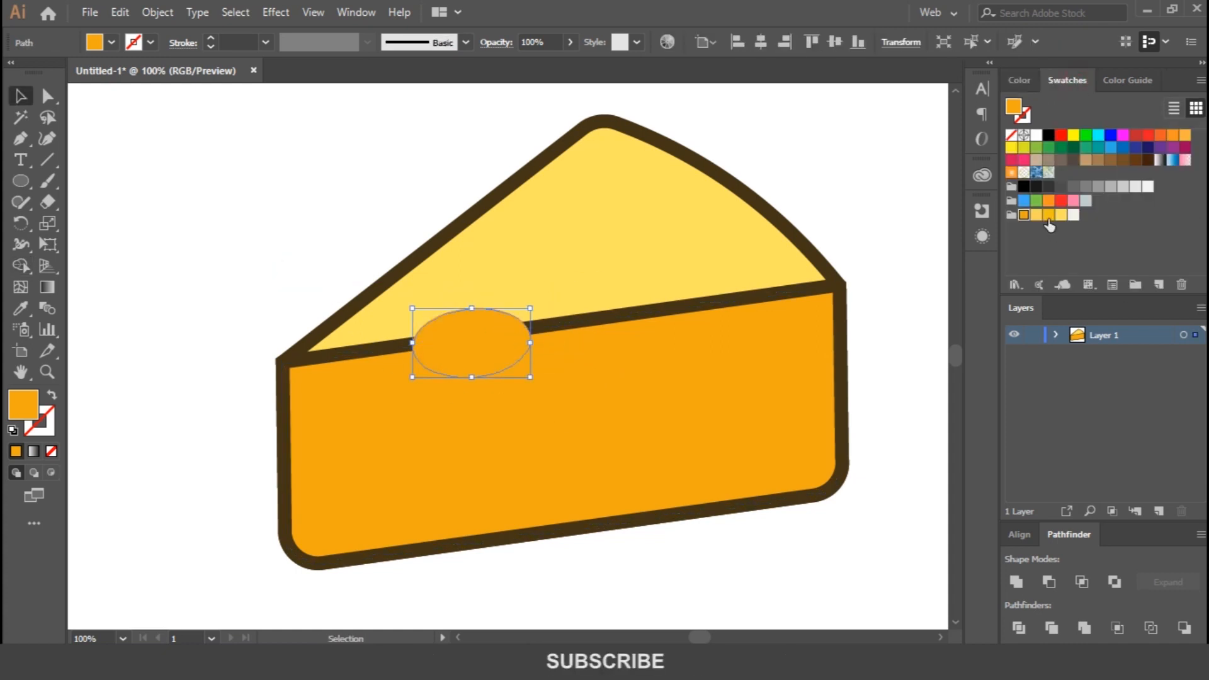
pyautogui.click(1020, 80)
pyautogui.click(1201, 80)
pyautogui.click(1065, 142)
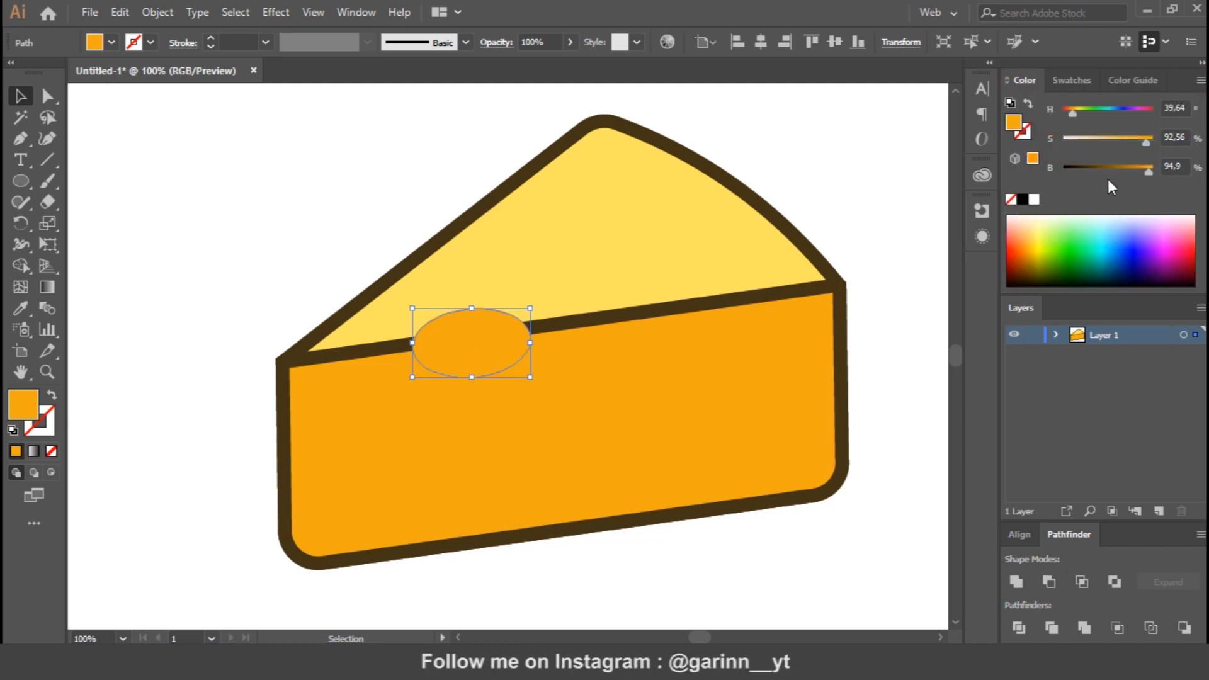
pyautogui.press('Return')
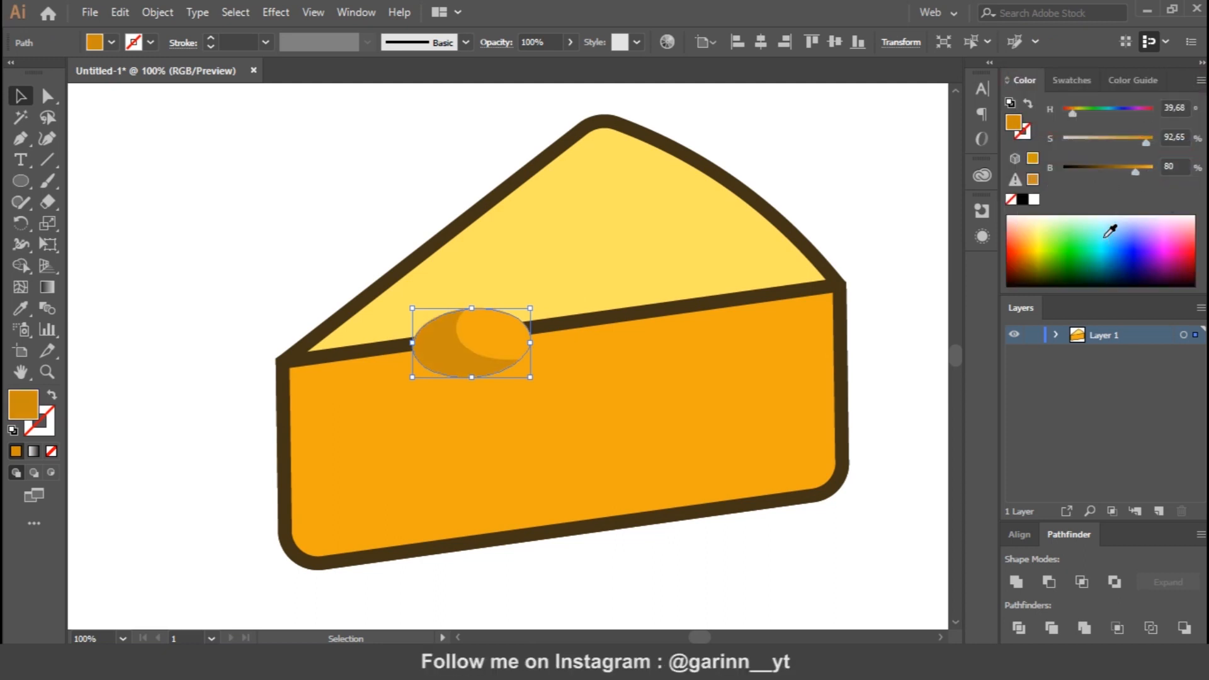
pyautogui.click(336, 246)
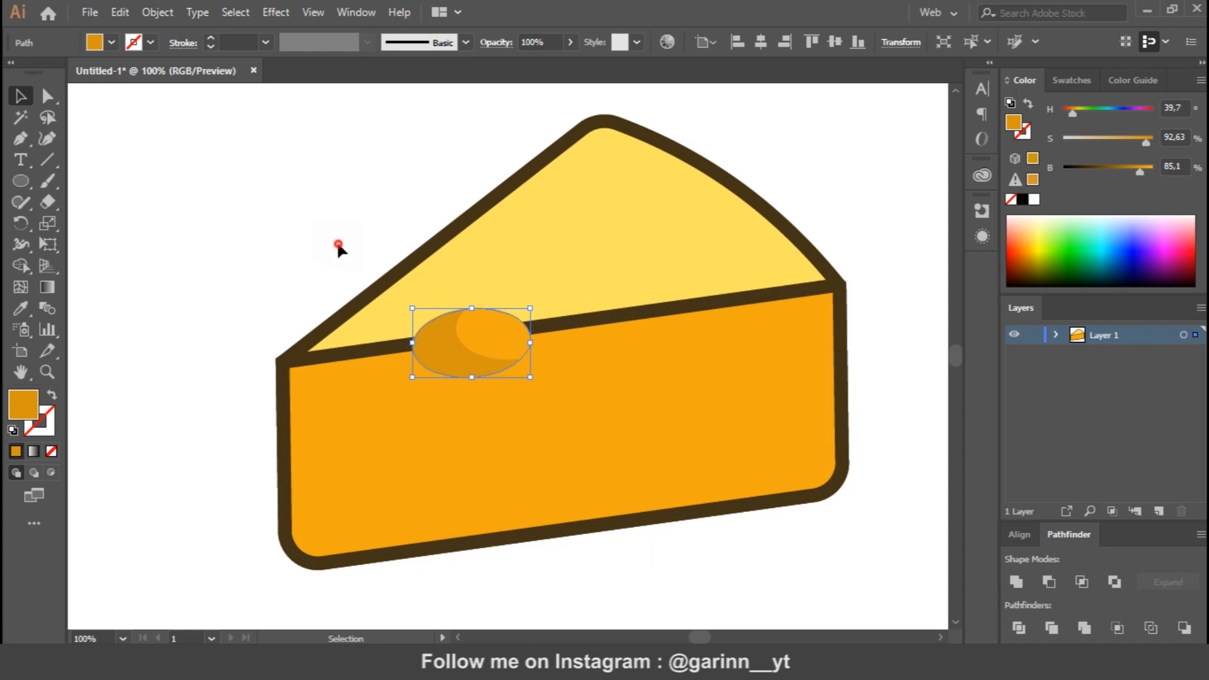
# Enlarge the ellipse behind the hole slightly down and to the right and fill it with the light yellow-orange swatch
pyautogui.click(441, 348)
pyautogui.hotkey('ctrl', 'z')
pyautogui.moveTo(530, 378); pyautogui.dragTo(541, 384)
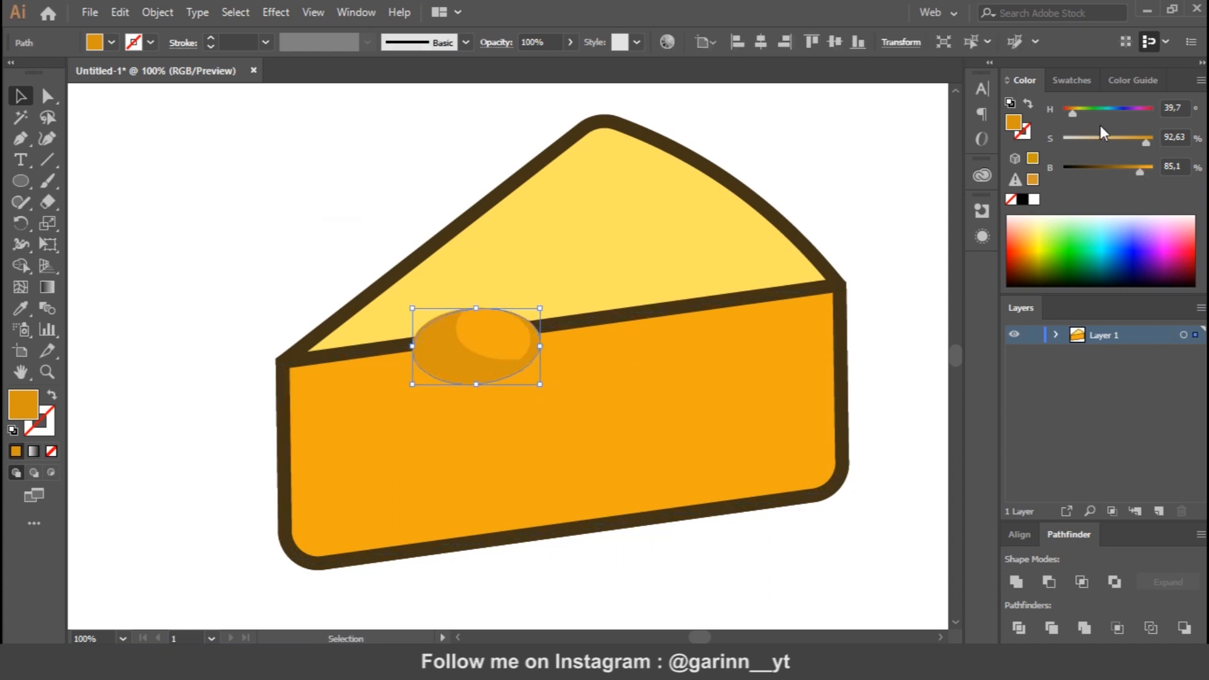
pyautogui.click(1071, 80)
pyautogui.click(1038, 216)
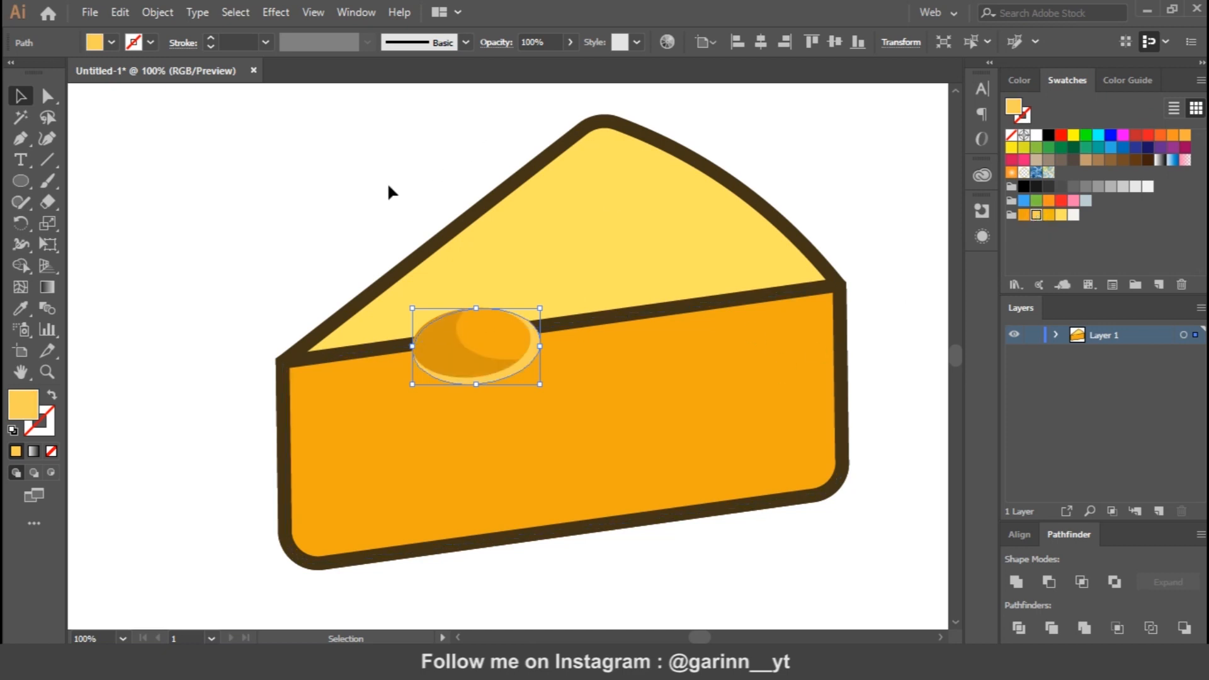
pyautogui.keyDown('shift'); pyautogui.click(483, 342); pyautogui.keyUp('shift')
pyautogui.click(278, 262)
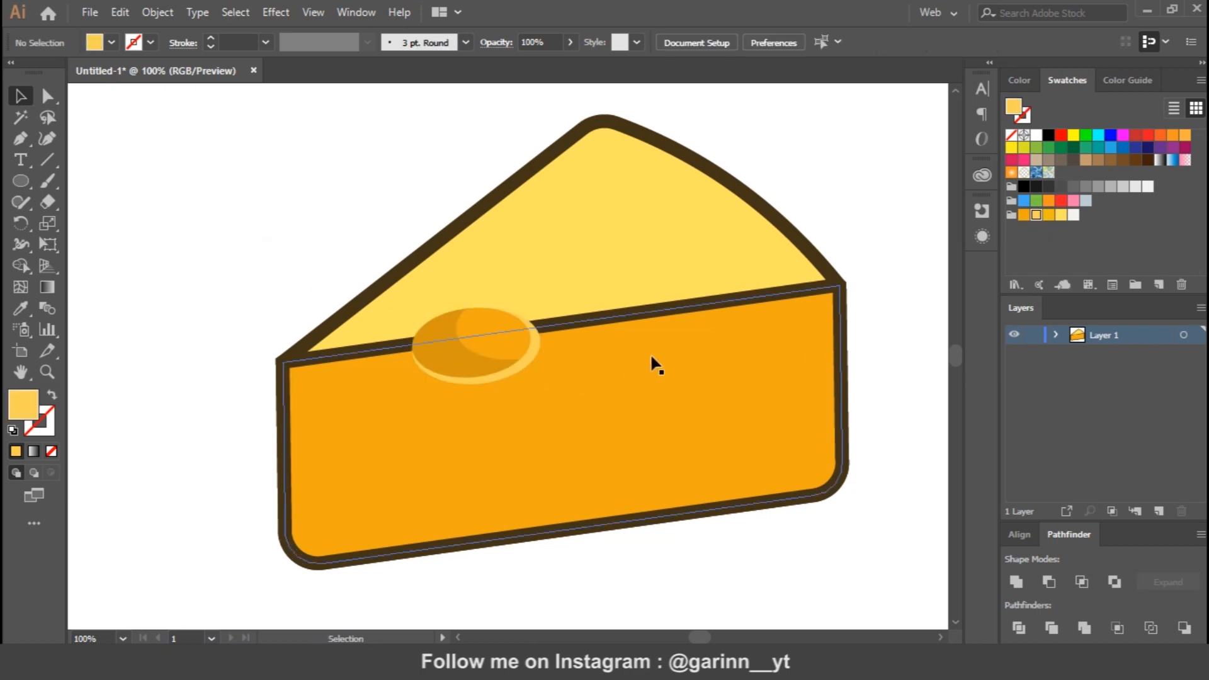
# Place a copy of the enlarged ellipse in front of the hole and give it the wedge's outline style with the Eyedropper
pyautogui.click(538, 343)
pyautogui.hotkey('ctrl', ']')
pyautogui.hotkey('ctrl', ']')
pyautogui.click(21, 309)
pyautogui.click(295, 357)
pyautogui.press('v')
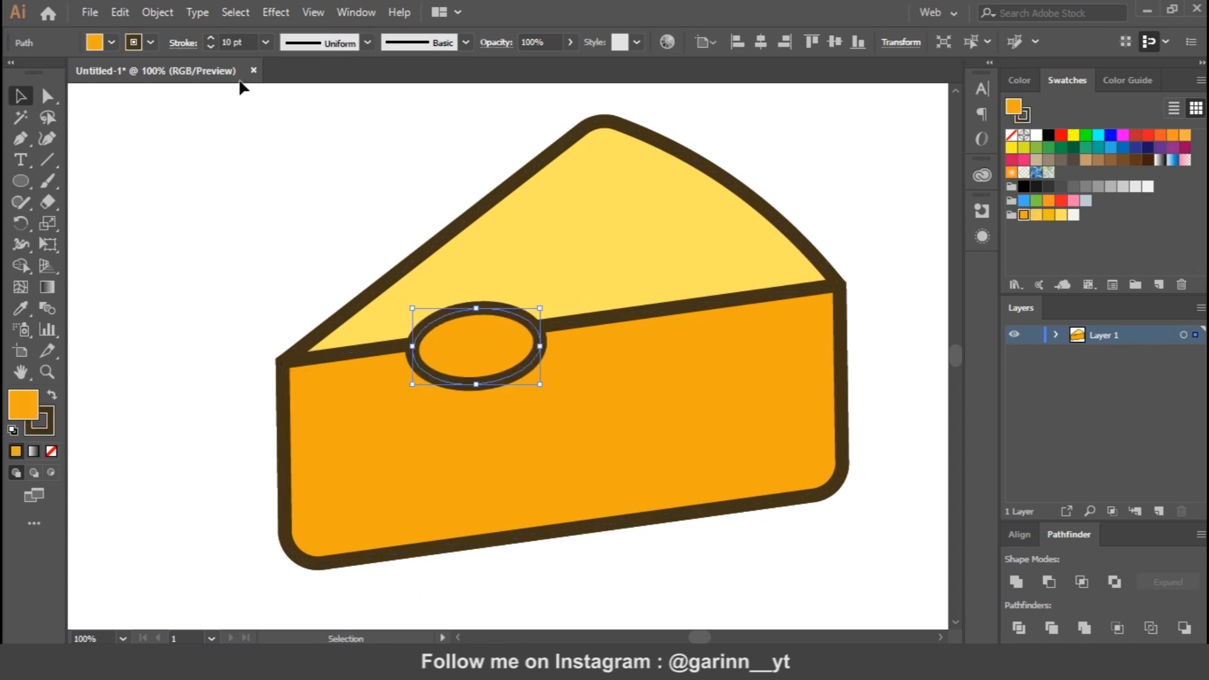
# Set the front ellipse's stroke to 3 pt and remove its fill so only the hole's outline remains
pyautogui.click(266, 42)
pyautogui.click(285, 156)
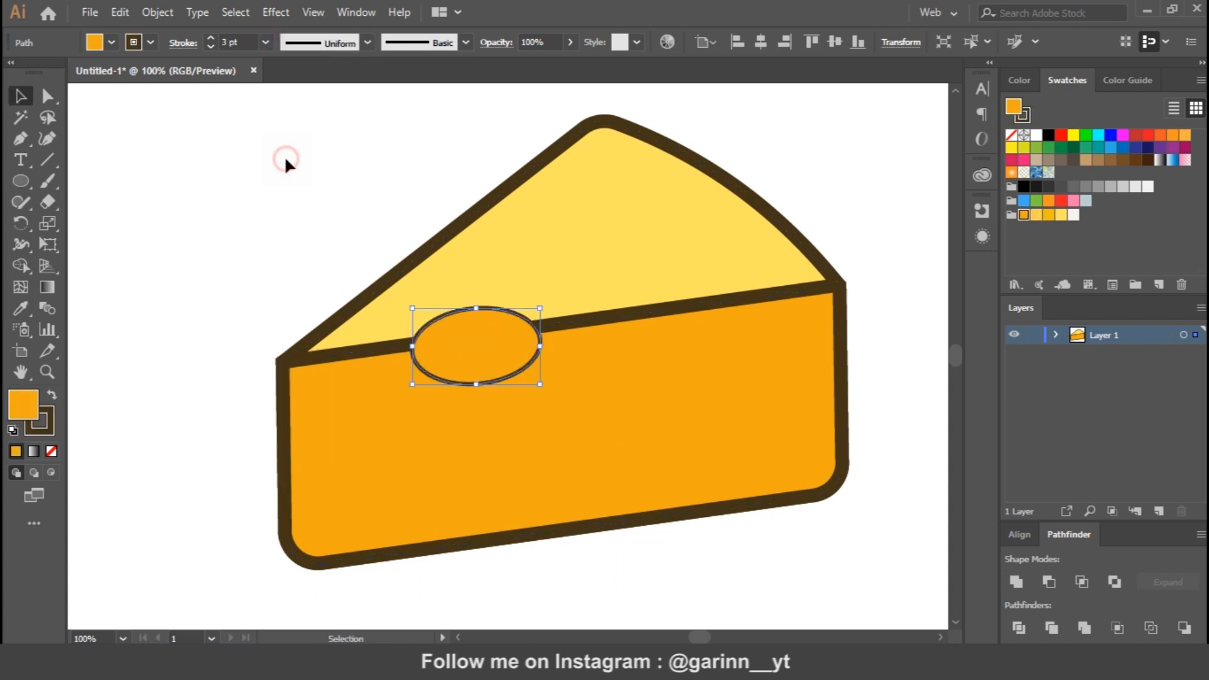
pyautogui.click(51, 451)
pyautogui.click(135, 271)
pyautogui.hotkey('ctrl', '-')
pyautogui.hotkey('ctrl', '+')
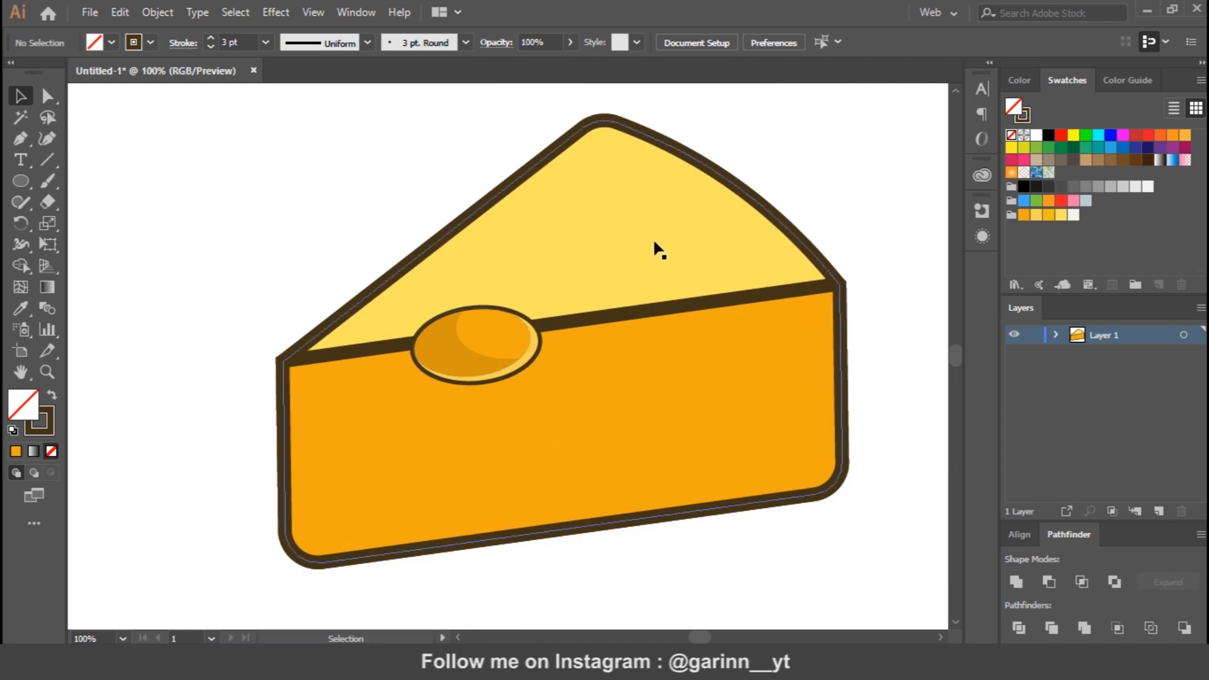
# Duplicate the complete hole with all its parts onto the top face as three scaled-down holes of different sizes
pyautogui.moveTo(717, 243); pyautogui.dragTo(654, 239)
pyautogui.click(410, 355)
pyautogui.keyDown('shift'); pyautogui.click(431, 337); pyautogui.keyUp('shift')
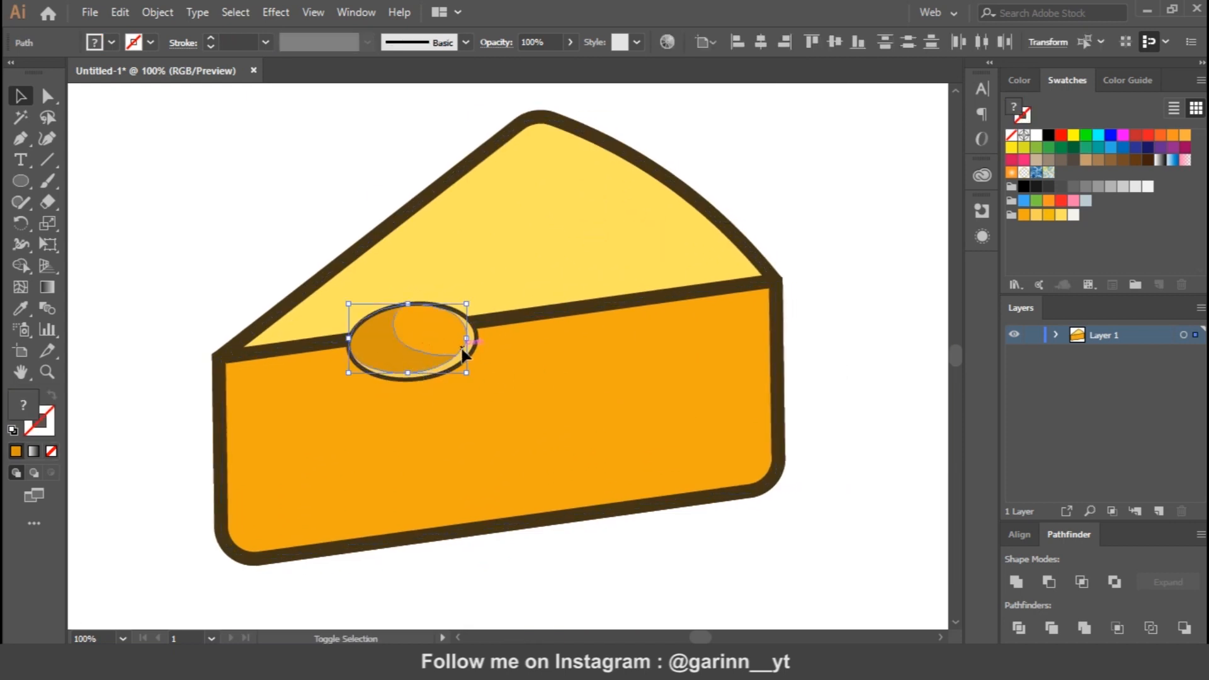
pyautogui.click(836, 316)
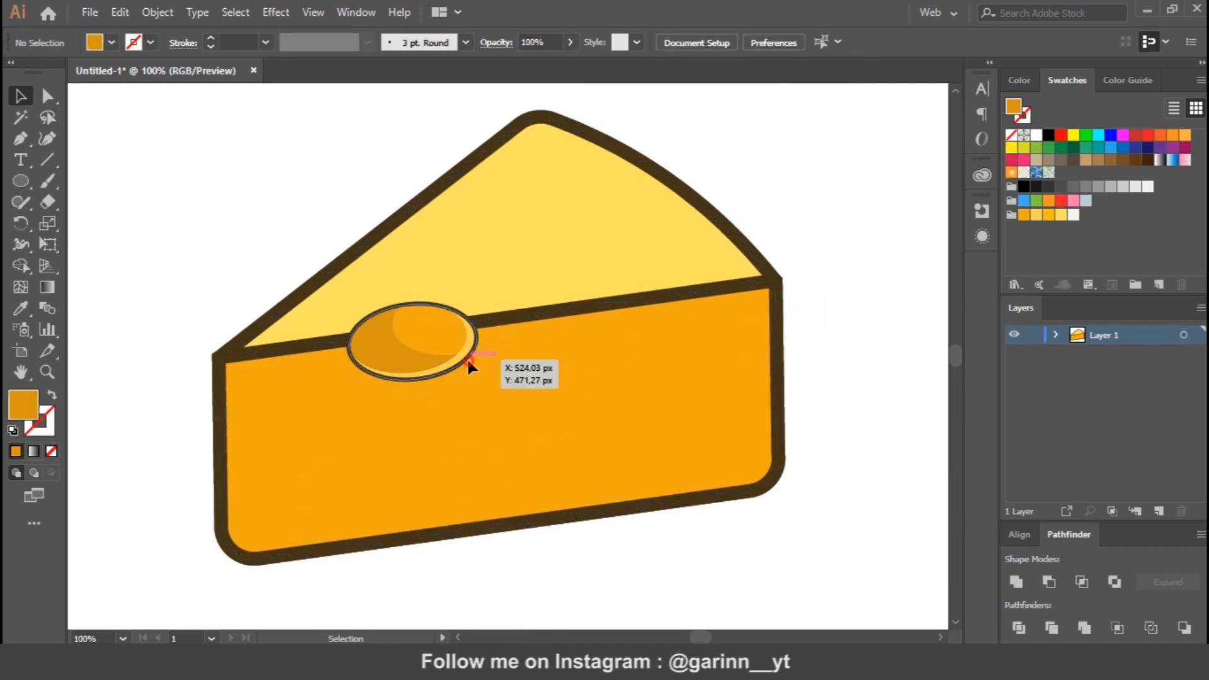
pyautogui.click(467, 359)
pyautogui.keyDown('shift'); pyautogui.click(460, 349); pyautogui.keyUp('shift')
pyautogui.keyDown('shift'); pyautogui.click(423, 363); pyautogui.keyUp('shift')
pyautogui.moveTo(400, 354); pyautogui.dragTo(681, 314)
pyautogui.hotkey('ctrl', 'z')
pyautogui.hotkey('ctrl', '+')
pyautogui.moveTo(615, 381); pyautogui.dragTo(701, 238)
pyautogui.hotkey('ctrl', 'z')
pyautogui.hotkey('ctrl', '-')
pyautogui.moveTo(740, 283); pyautogui.dragTo(711, 270)
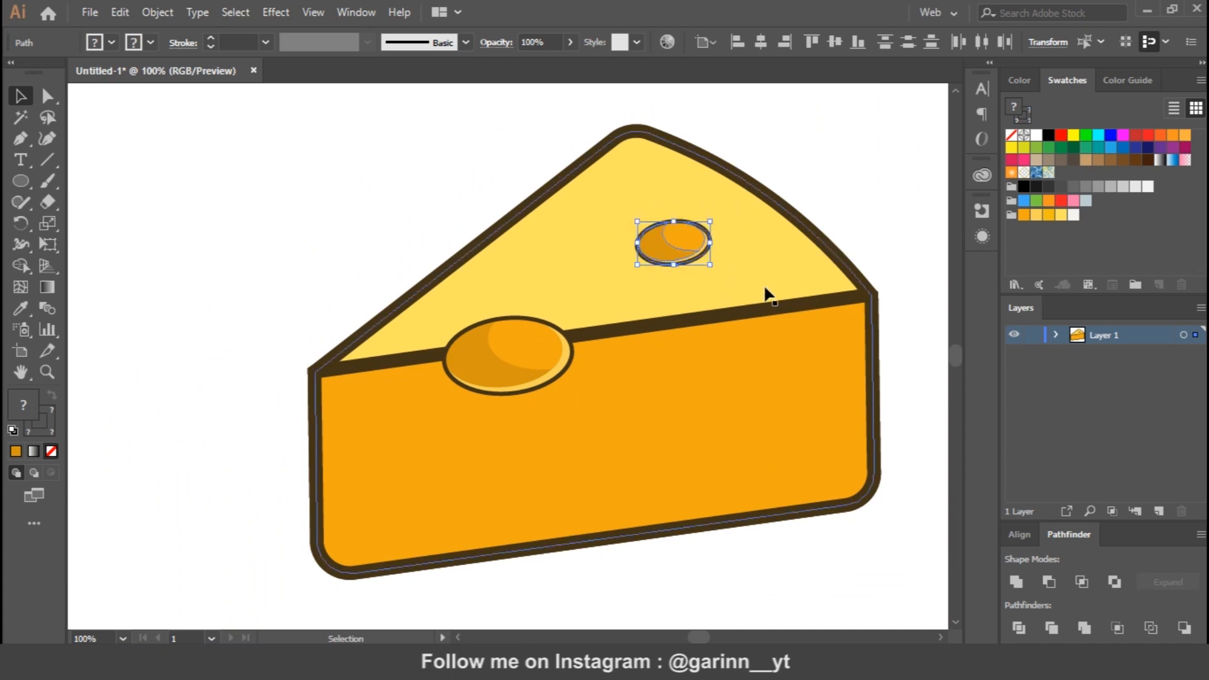
pyautogui.moveTo(608, 260); pyautogui.dragTo(642, 291)
pyautogui.scroll(2, 740, 202)
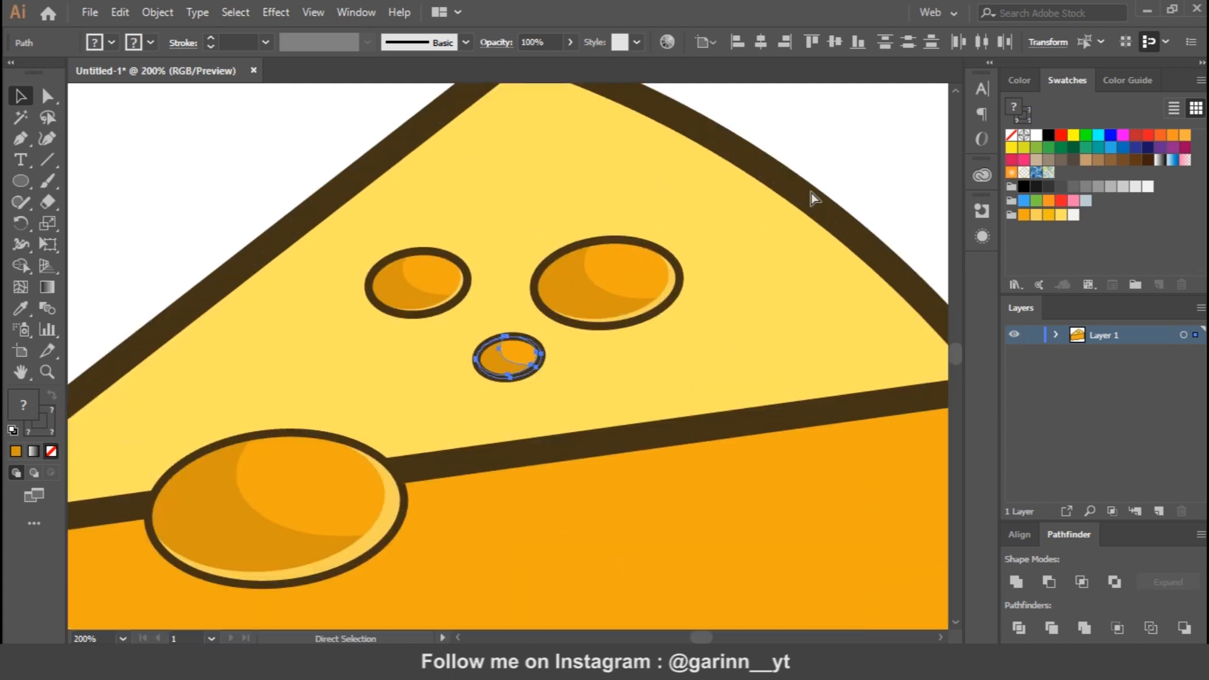
# Select all parts of the largest hole on the top face and move it slightly up and to the right
pyautogui.click(633, 266)
pyautogui.keyDown('shift'); pyautogui.click(569, 295); pyautogui.keyUp('shift')
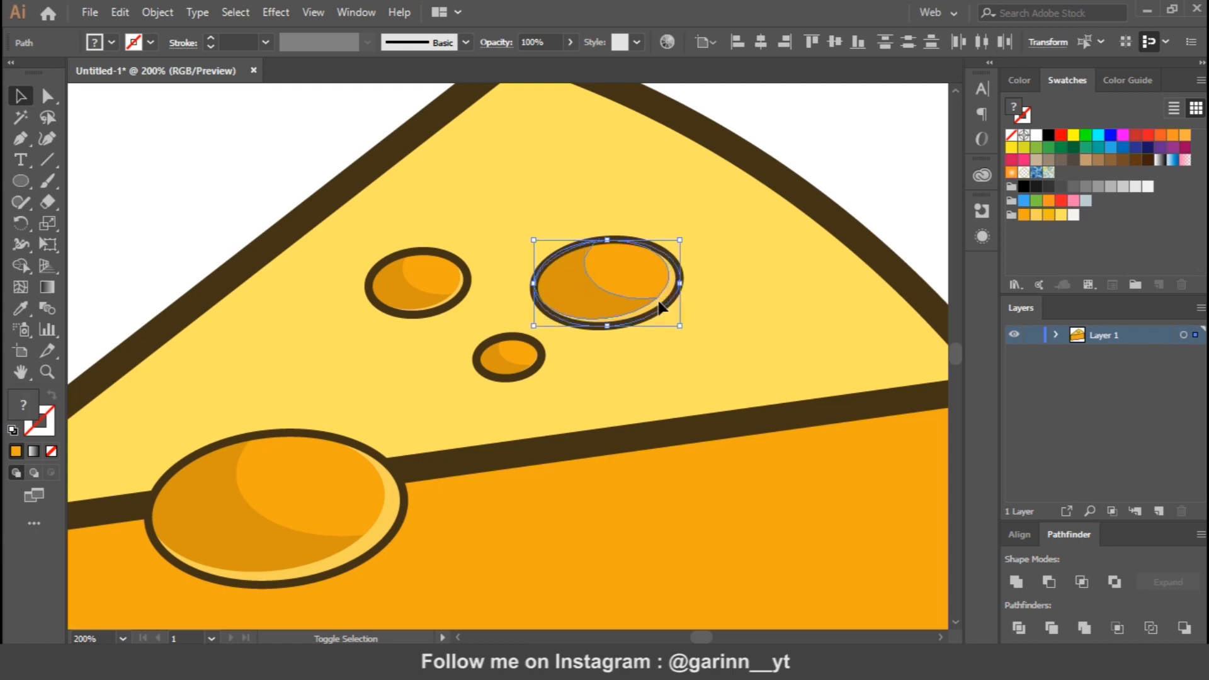
pyautogui.click(862, 177)
pyautogui.click(677, 284)
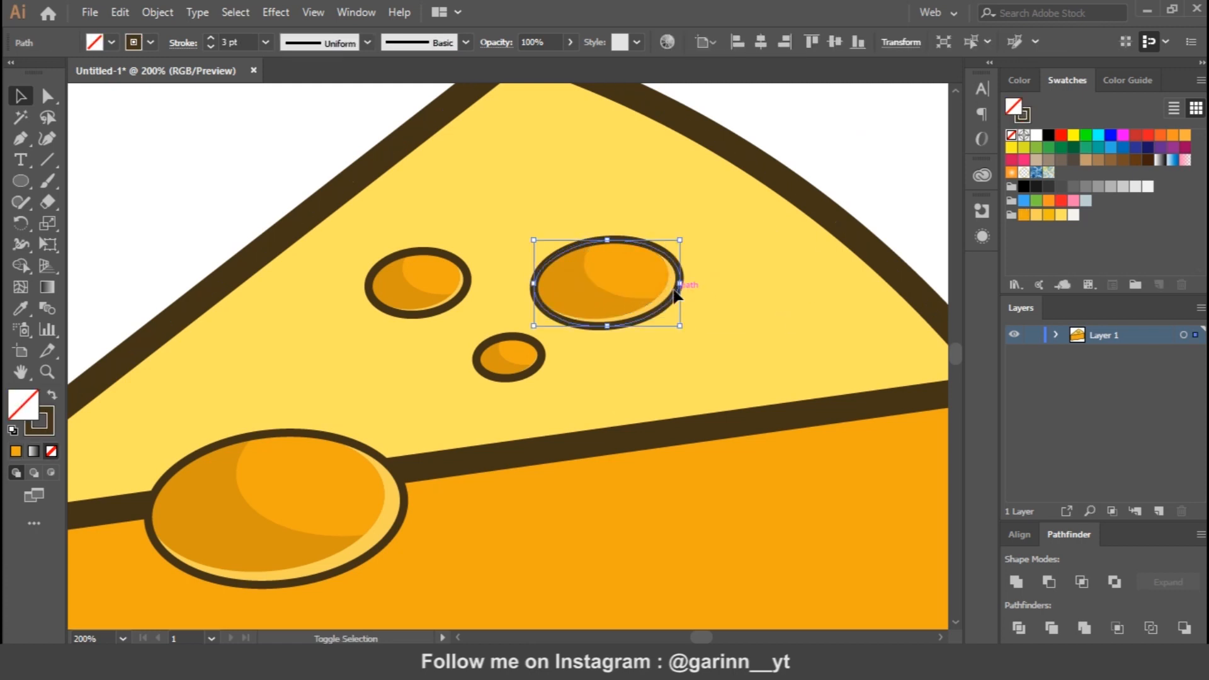
pyautogui.keyDown('shift'); pyautogui.click(670, 291); pyautogui.keyUp('shift')
pyautogui.moveTo(633, 284); pyautogui.dragTo(724, 417)
pyautogui.hotkey('ctrl', 'z')
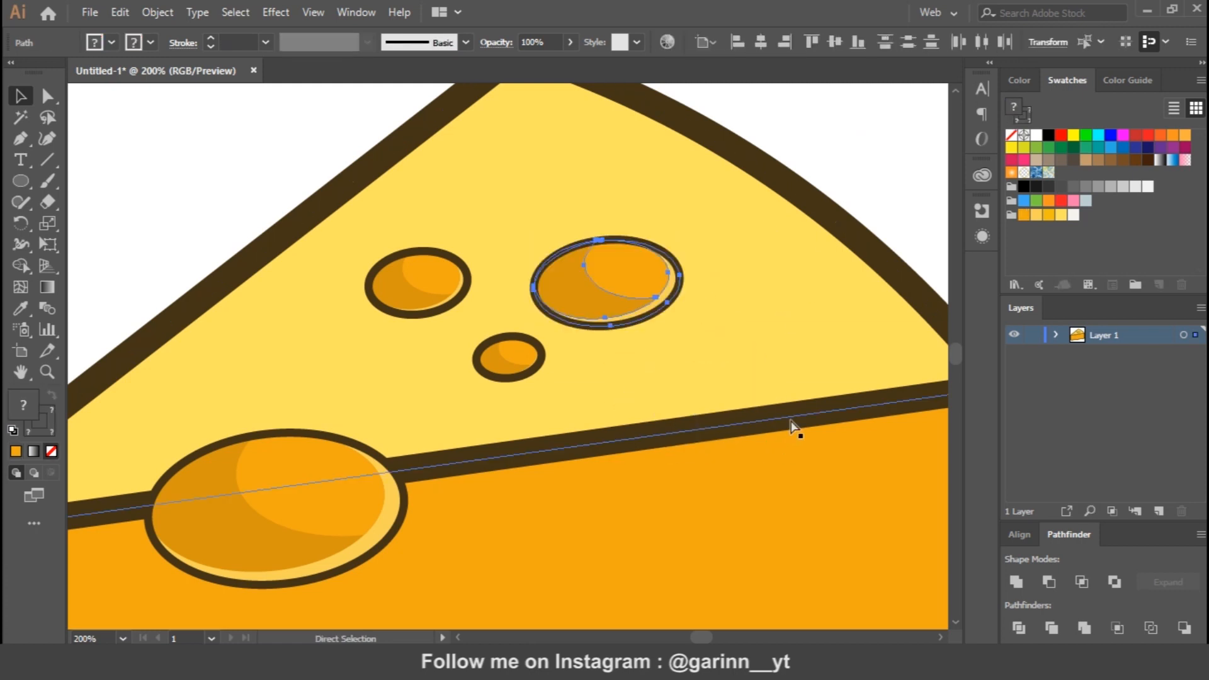
pyautogui.moveTo(605, 289); pyautogui.dragTo(668, 257)
pyautogui.click(857, 183)
# Set the outlines of the three holes on the top face to 1 pt
pyautogui.click(417, 280)
pyautogui.click(266, 42)
pyautogui.click(287, 119)
pyautogui.click(712, 252)
pyautogui.click(266, 43)
pyautogui.click(288, 119)
pyautogui.click(534, 340)
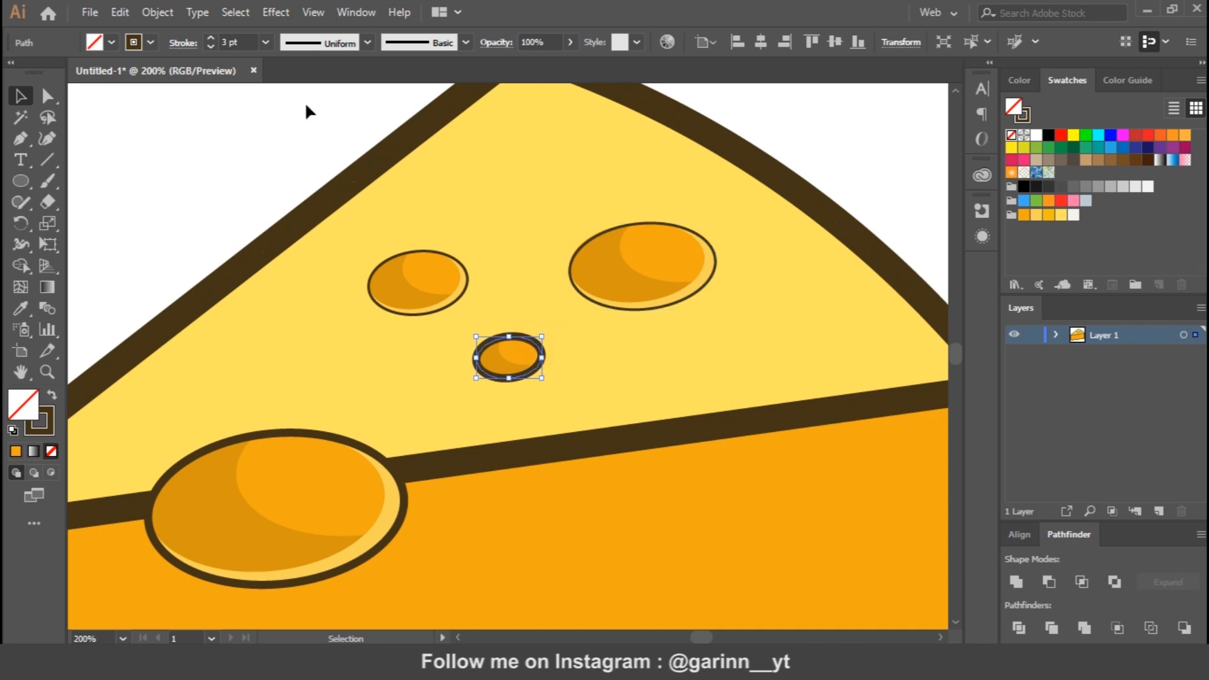
pyautogui.click(850, 173)
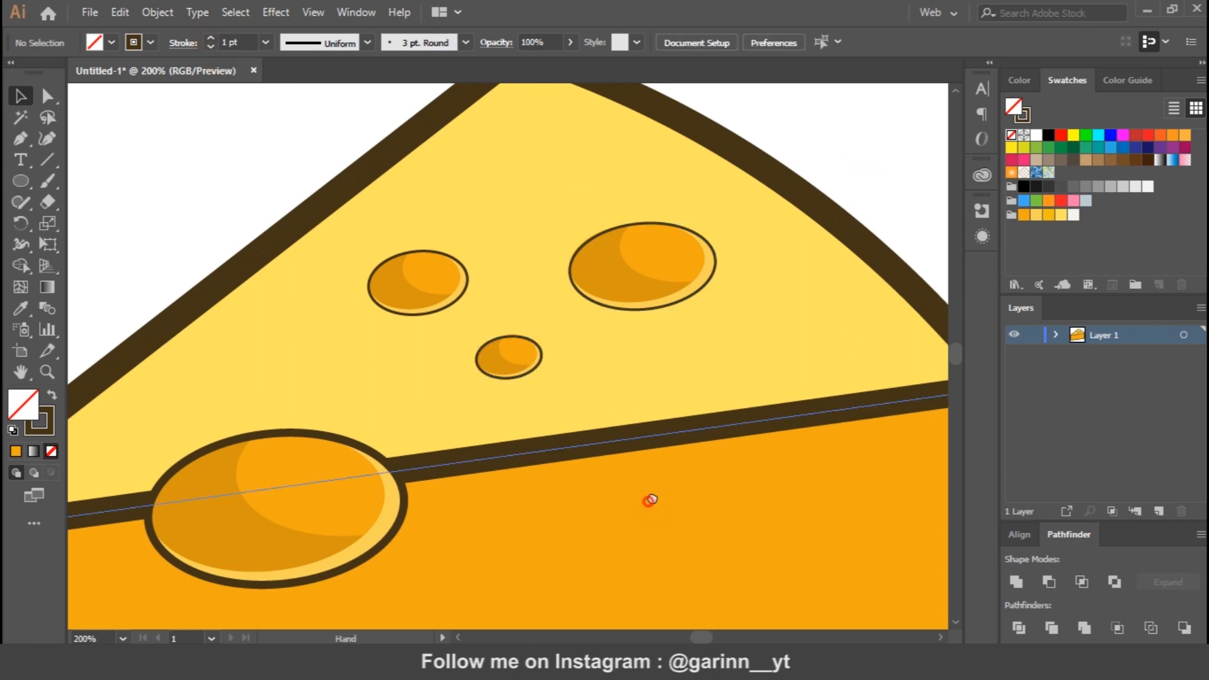
# Set the outline of the large hole on the edge between the faces to 2 pt
pyautogui.moveTo(651, 502); pyautogui.dragTo(727, 431)
pyautogui.click(480, 451)
pyautogui.click(210, 46)
pyautogui.click(228, 156)
# Copy the large edge hole onto the right half of the front face, rotate it and scale it down
pyautogui.moveTo(741, 505); pyautogui.dragTo(643, 372)
pyautogui.scroll(-1, 643, 372)
pyautogui.click(424, 340)
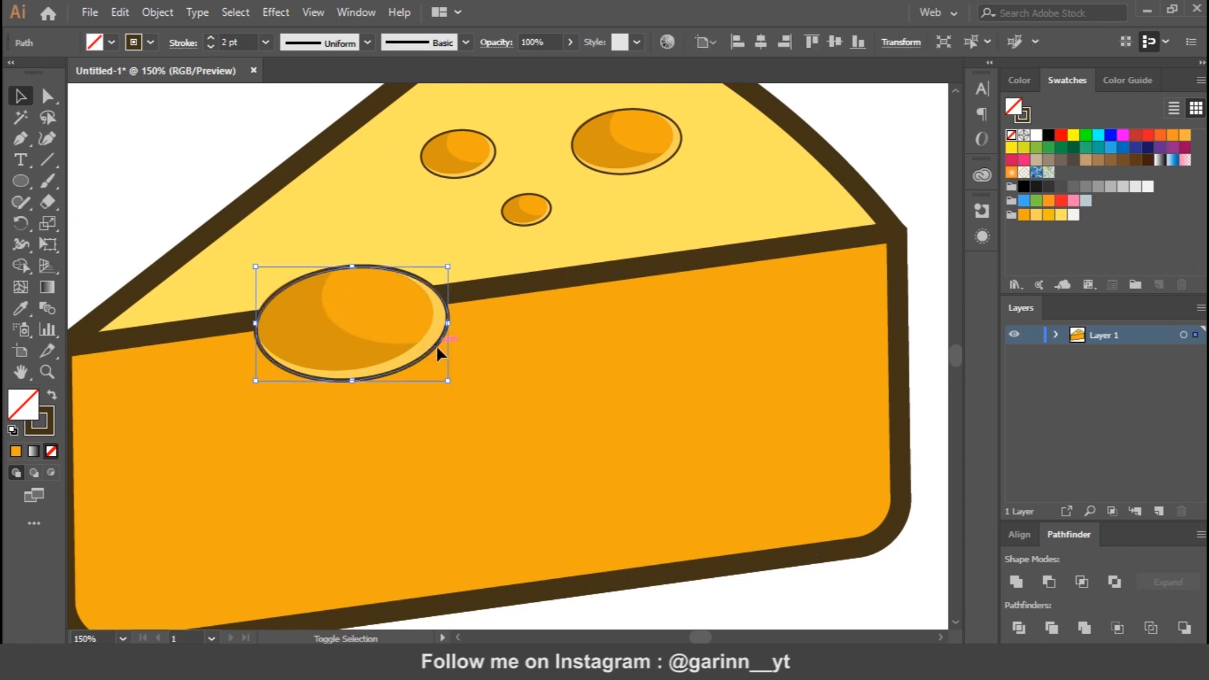
pyautogui.moveTo(349, 345); pyautogui.dragTo(552, 417)
pyautogui.hotkey('ctrl', 'z')
pyautogui.moveTo(402, 342); pyautogui.dragTo(733, 426)
pyautogui.moveTo(736, 366); pyautogui.dragTo(762, 416)
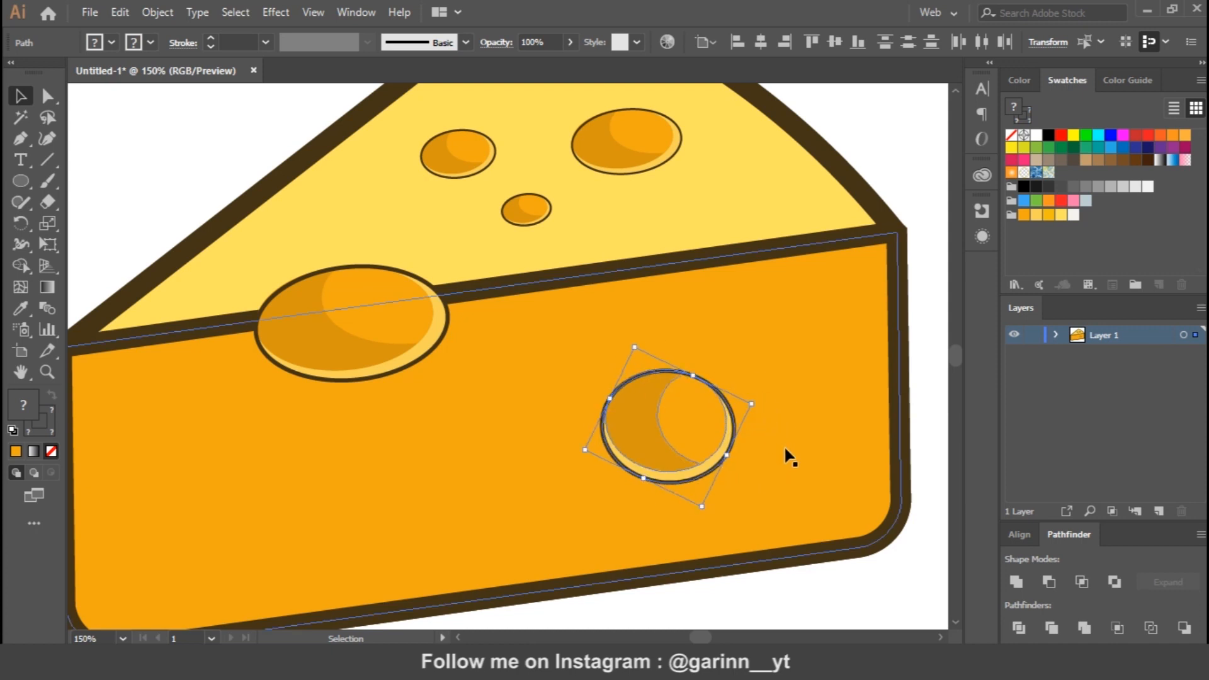
# Add a smaller copy of the front-face hole to its lower left and set the copy's outline to 1 pt
pyautogui.moveTo(669, 426); pyautogui.dragTo(516, 484)
pyautogui.moveTo(548, 564); pyautogui.dragTo(560, 491)
pyautogui.click(444, 341)
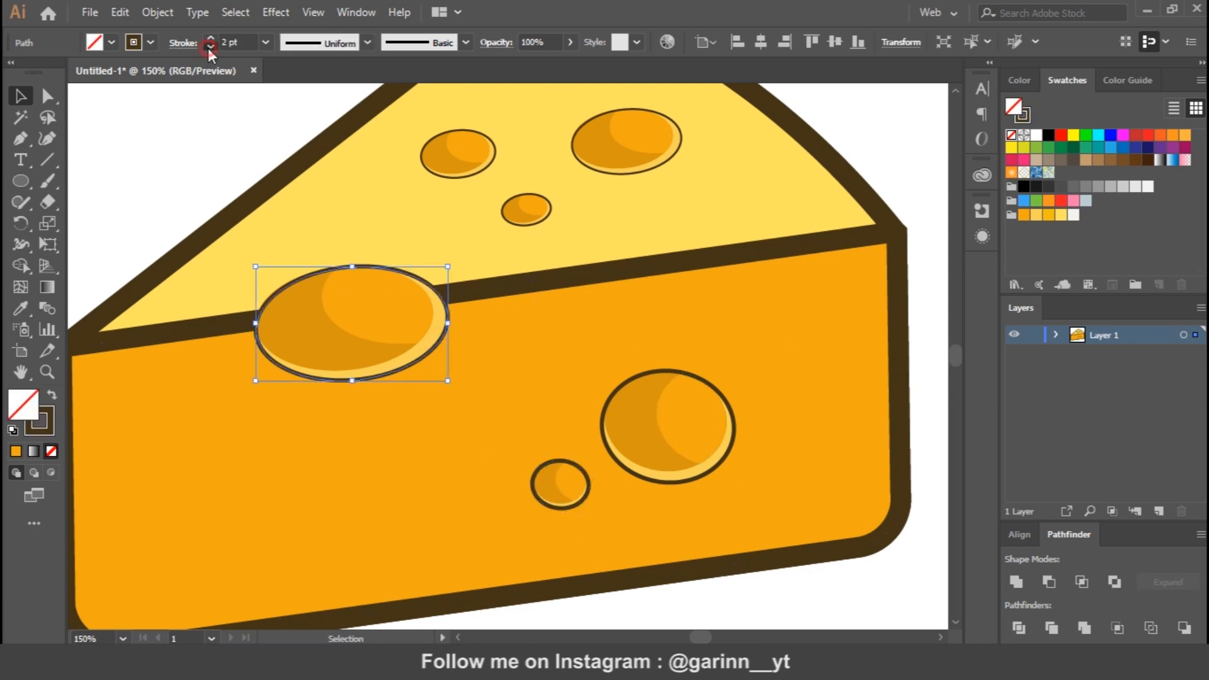
pyautogui.click(191, 140)
pyautogui.hotkey('ctrl', 'z')
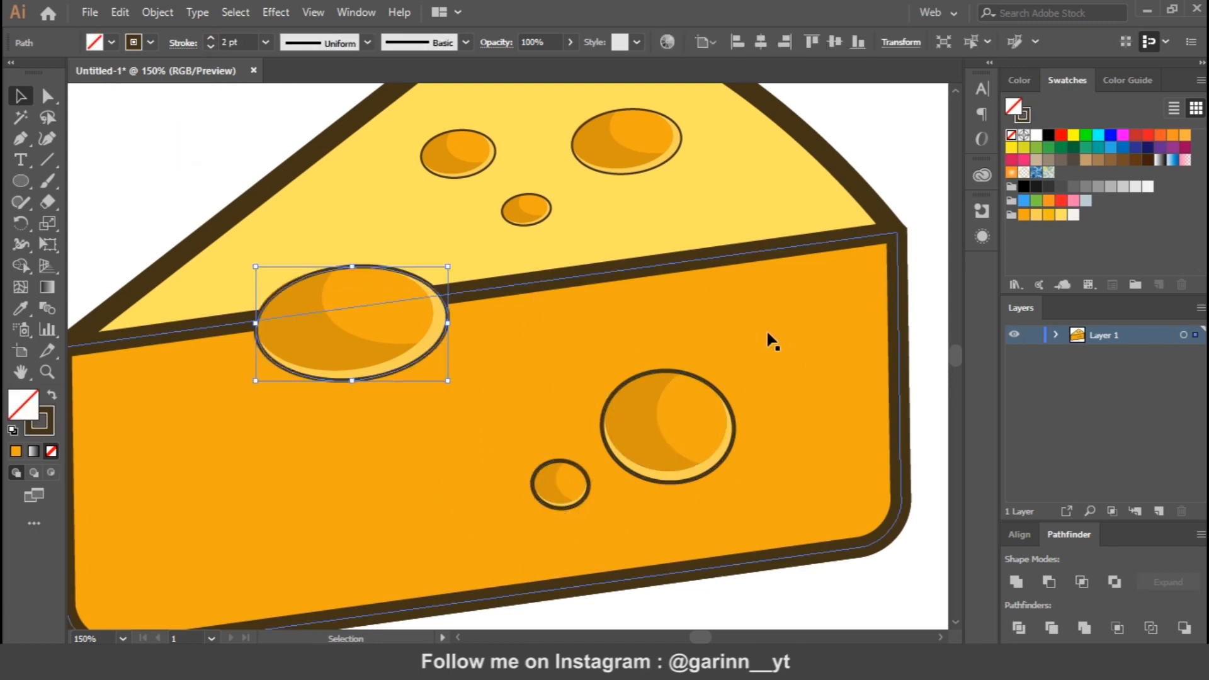
pyautogui.click(575, 504)
pyautogui.click(208, 137)
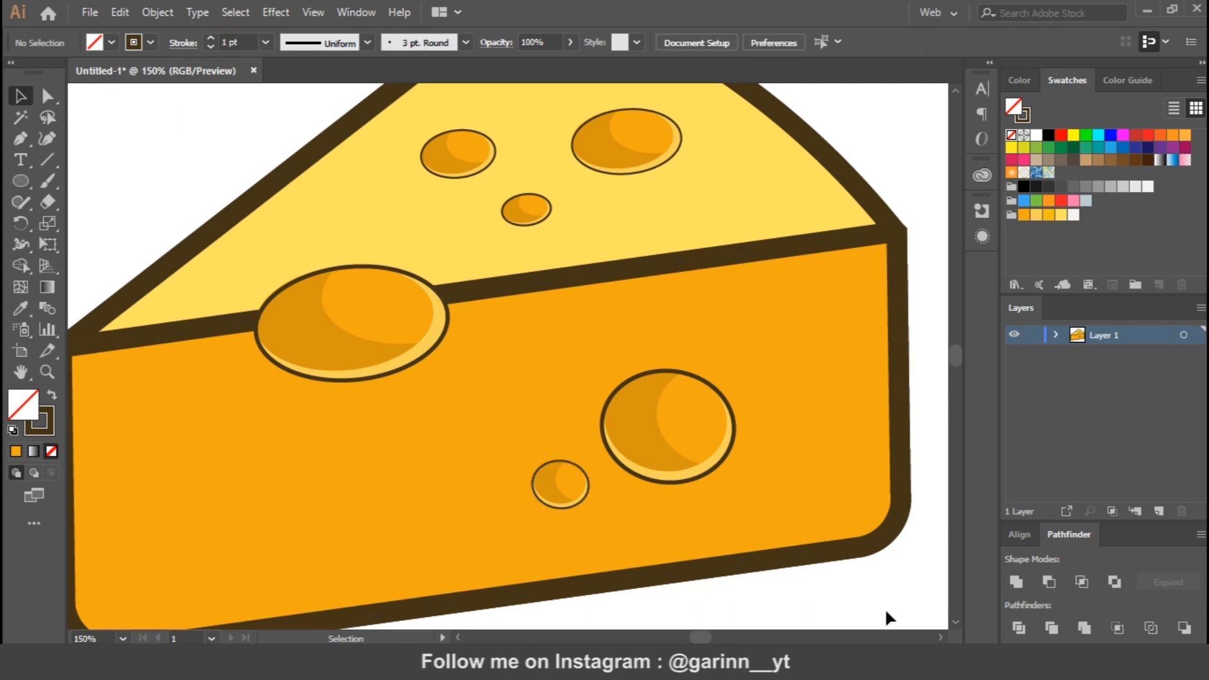
# Copy the large front-face hole to just below the edge hole's left side, shrink it and set its outline to 1 pt
pyautogui.click(715, 472)
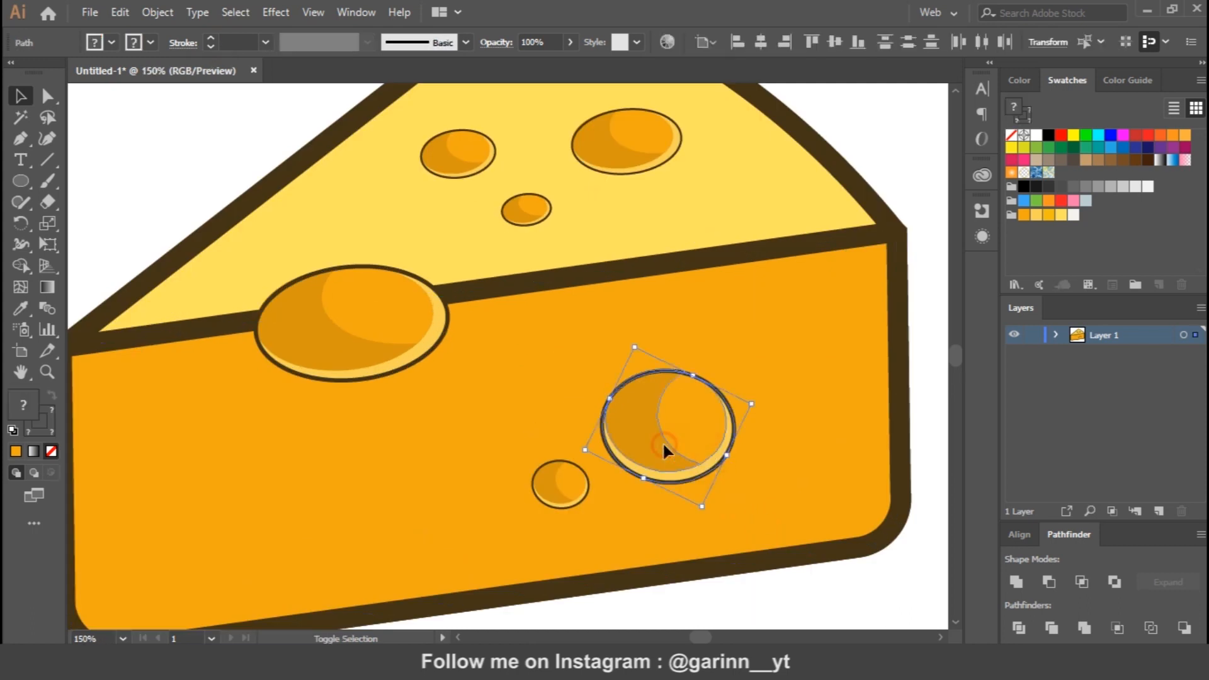
pyautogui.moveTo(696, 431); pyautogui.dragTo(223, 425)
pyautogui.moveTo(230, 502); pyautogui.dragTo(244, 408)
pyautogui.click(284, 455)
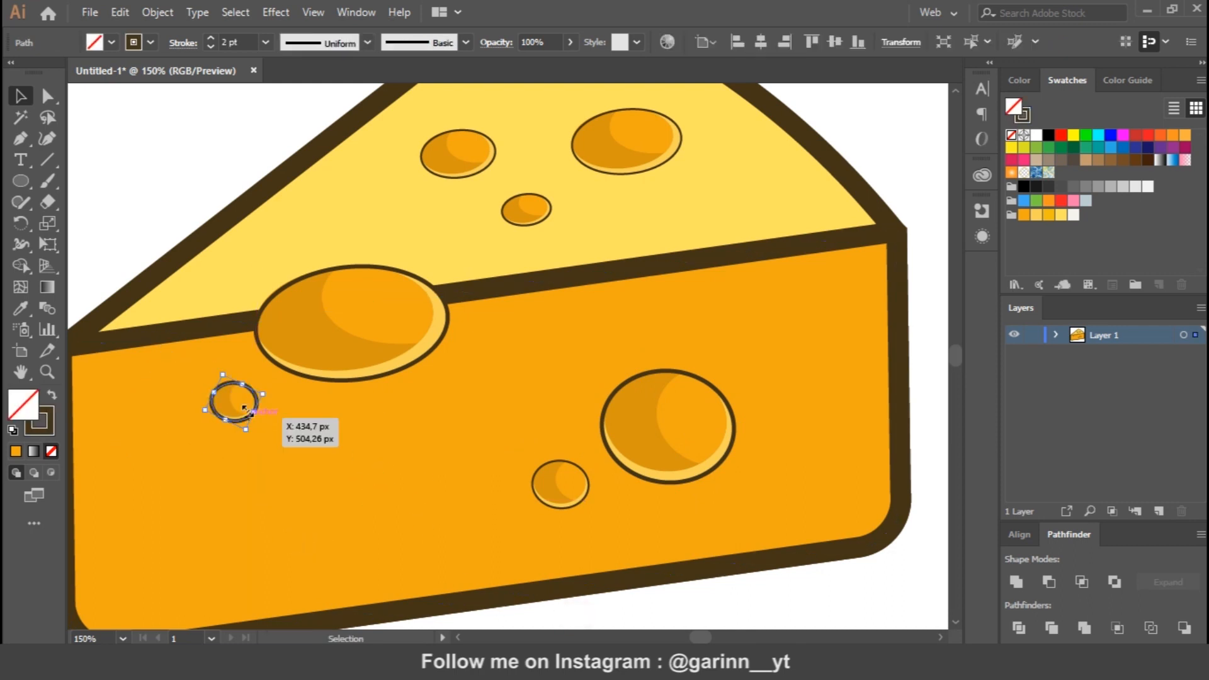
pyautogui.click(368, 512)
# Delete the bright orange inner part of the small hole below the edge hole
pyautogui.hotkey('ctrl', '+')
pyautogui.hotkey('ctrl', '+')
pyautogui.hotkey('ctrl', '+')
pyautogui.moveTo(359, 538); pyautogui.dragTo(846, 388)
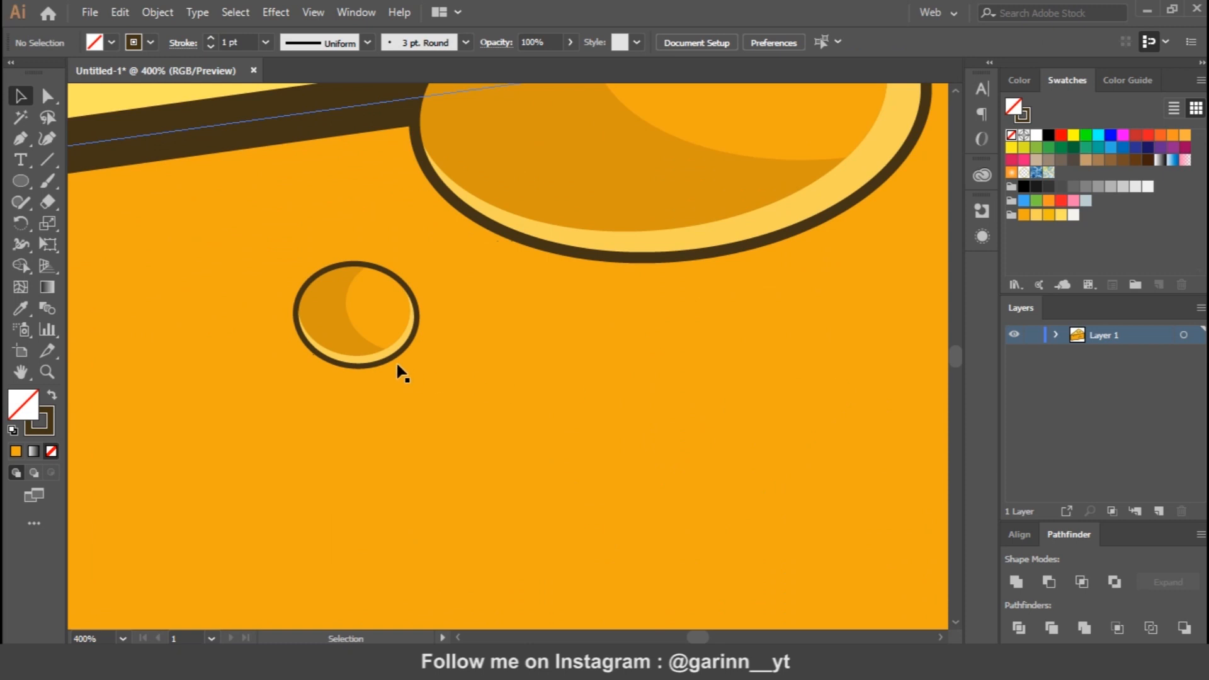
pyautogui.click(372, 319)
pyautogui.press('Delete')
# Copy the lower small hole without its bright inner part onto the front face's bottom edge near the right corner, in front of everything
pyautogui.moveTo(828, 485); pyautogui.dragTo(653, 424)
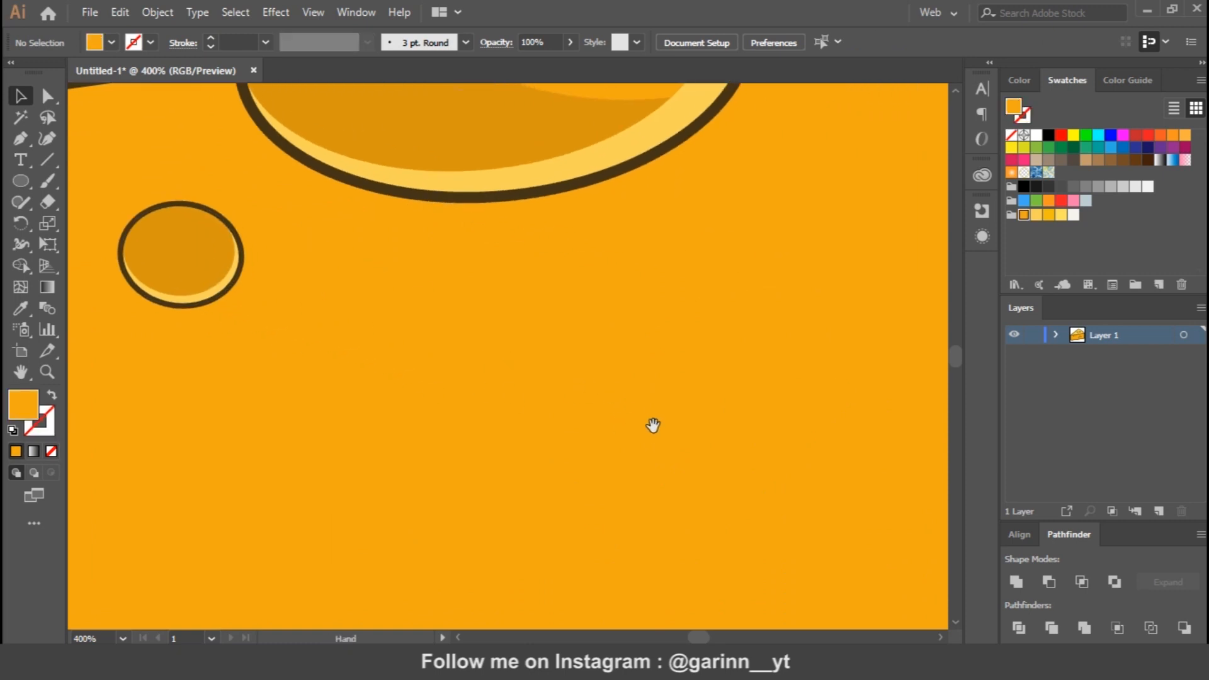
pyautogui.moveTo(844, 504); pyautogui.dragTo(651, 372)
pyautogui.moveTo(840, 383); pyautogui.dragTo(339, 342)
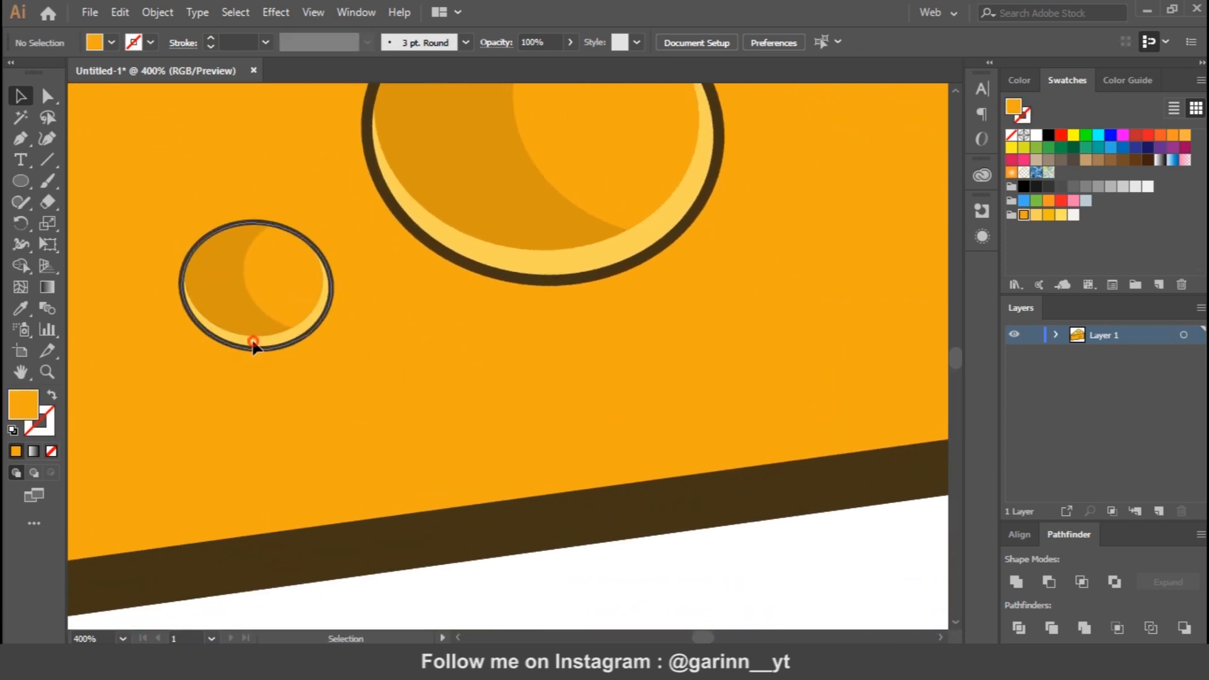
pyautogui.click(253, 343)
pyautogui.click(624, 586)
pyautogui.click(290, 342)
pyautogui.keyDown('shift'); pyautogui.click(258, 332); pyautogui.keyUp('shift')
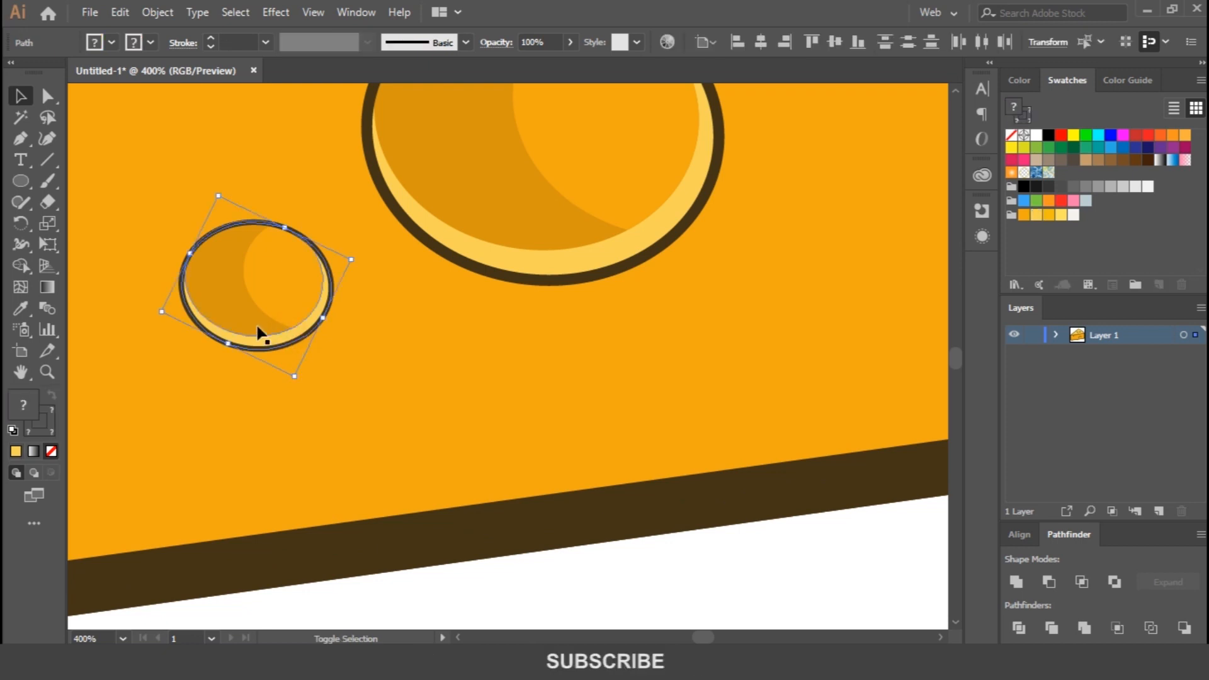
pyautogui.hotkey('ctrl', 'shift', ']')
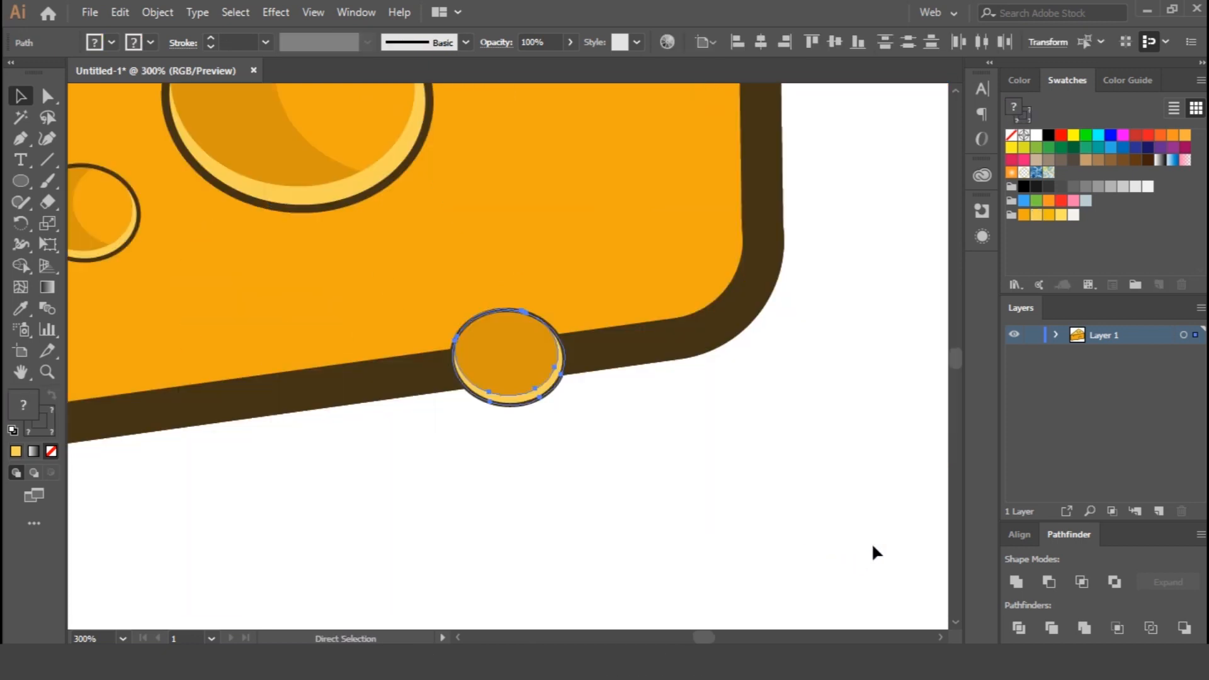
# Enlarge the hole on the wedge's bottom edge and adjust its position
pyautogui.click(536, 418)
pyautogui.moveTo(537, 425); pyautogui.dragTo(524, 390)
pyautogui.click(738, 465)
pyautogui.hotkey('ctrl', '-')
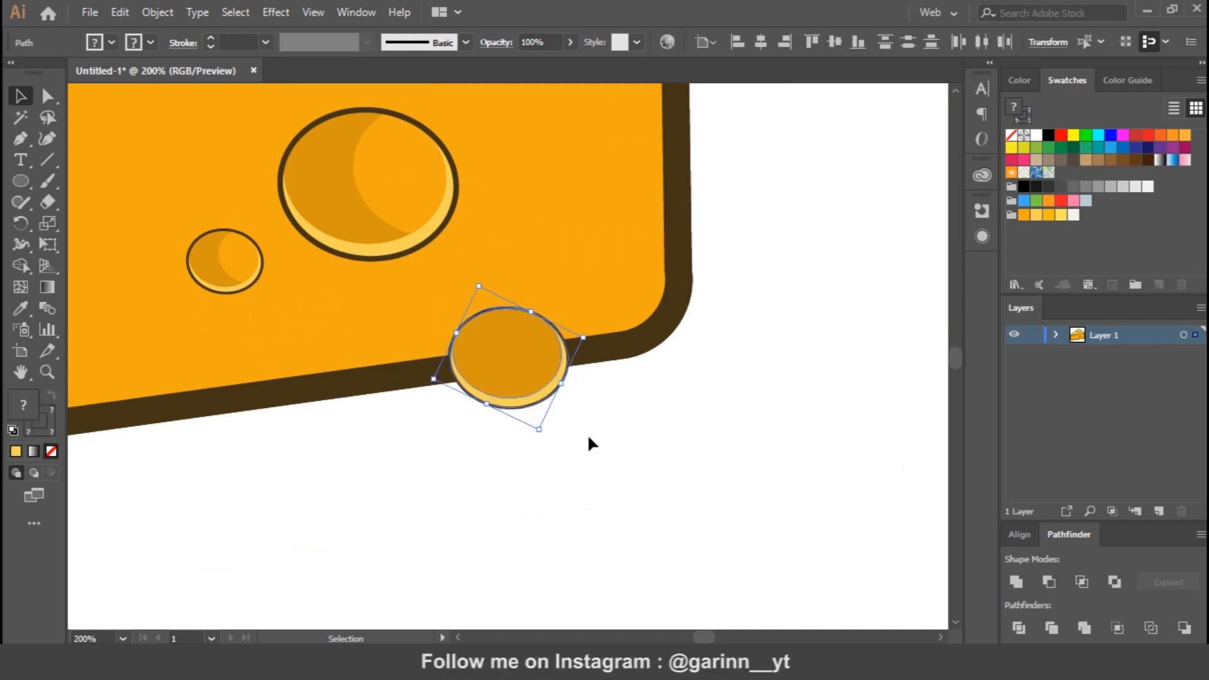
# Cut away the part of the bottom-edge hole that extends below the front face with the Shape Builder
pyautogui.keyDown('shift'); pyautogui.click(390, 389); pyautogui.keyUp('shift')
pyautogui.hotkey('shift', 'm')
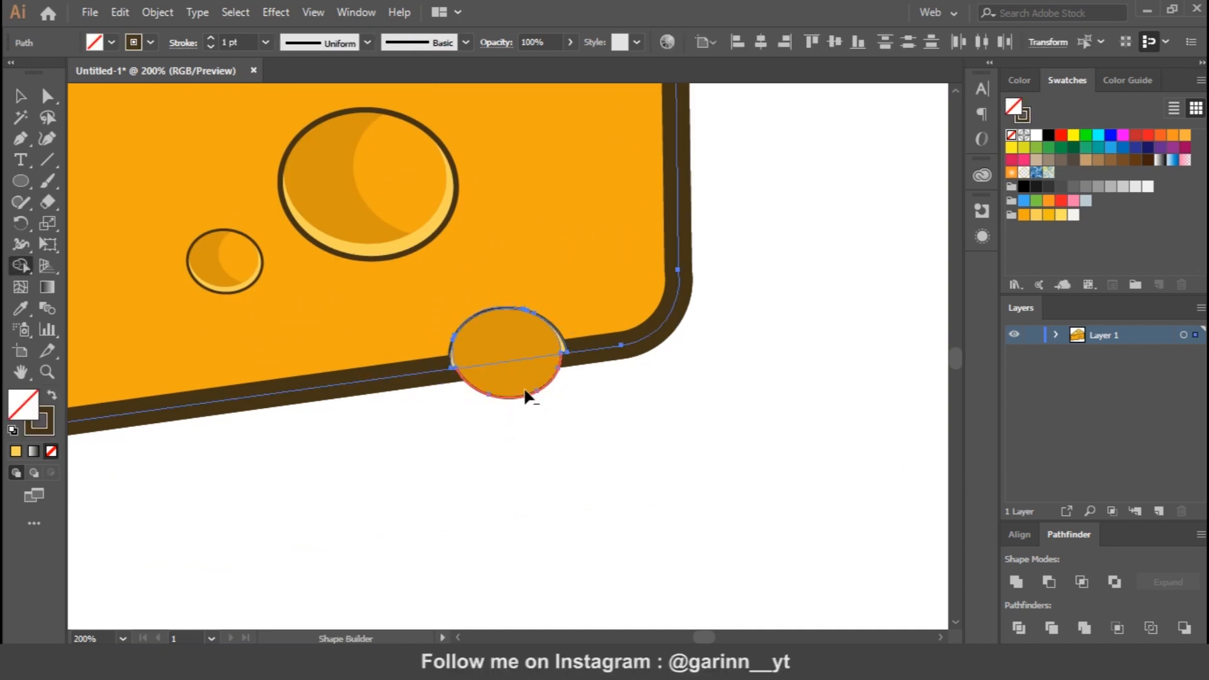
pyautogui.keyDown('alt'); pyautogui.click(526, 392); pyautogui.keyUp('alt')
pyautogui.press('v')
pyautogui.click(747, 455)
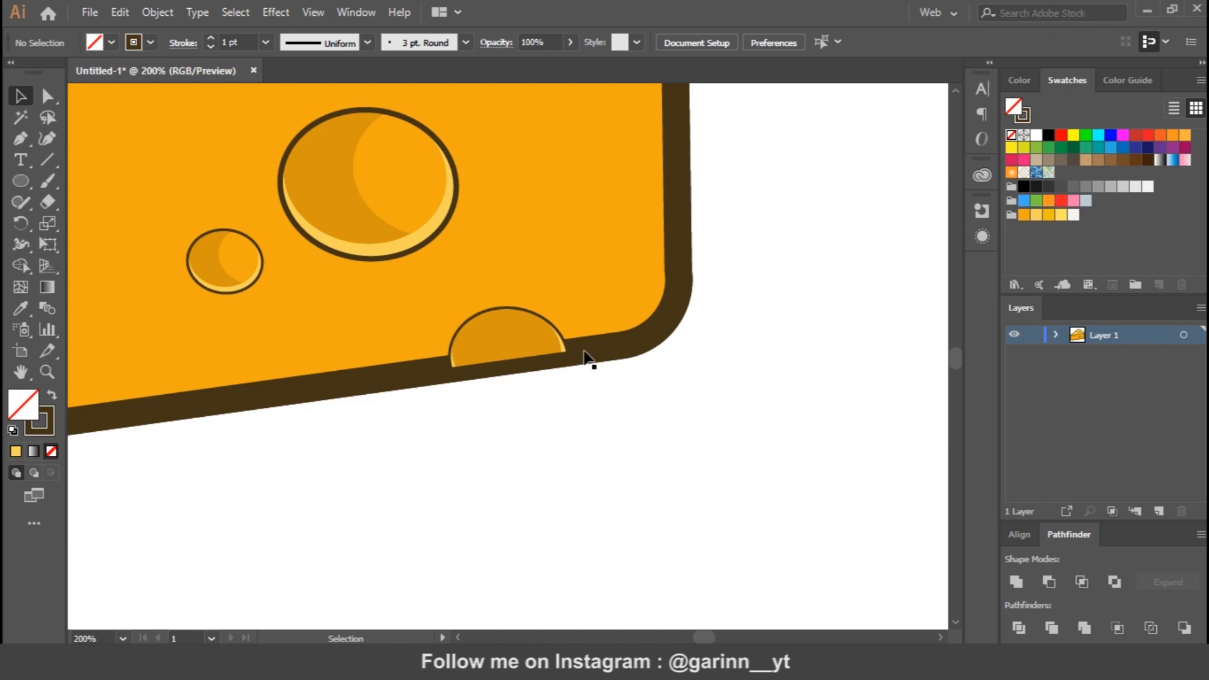
# Inspect up close how the trimmed bottom-edge hole meets the front face's outline
pyautogui.click(584, 360)
pyautogui.click(753, 432)
pyautogui.click(513, 351)
pyautogui.hotkey('ctrl', '+')
pyautogui.hotkey('ctrl', '+')
pyautogui.hotkey('ctrl', '+')
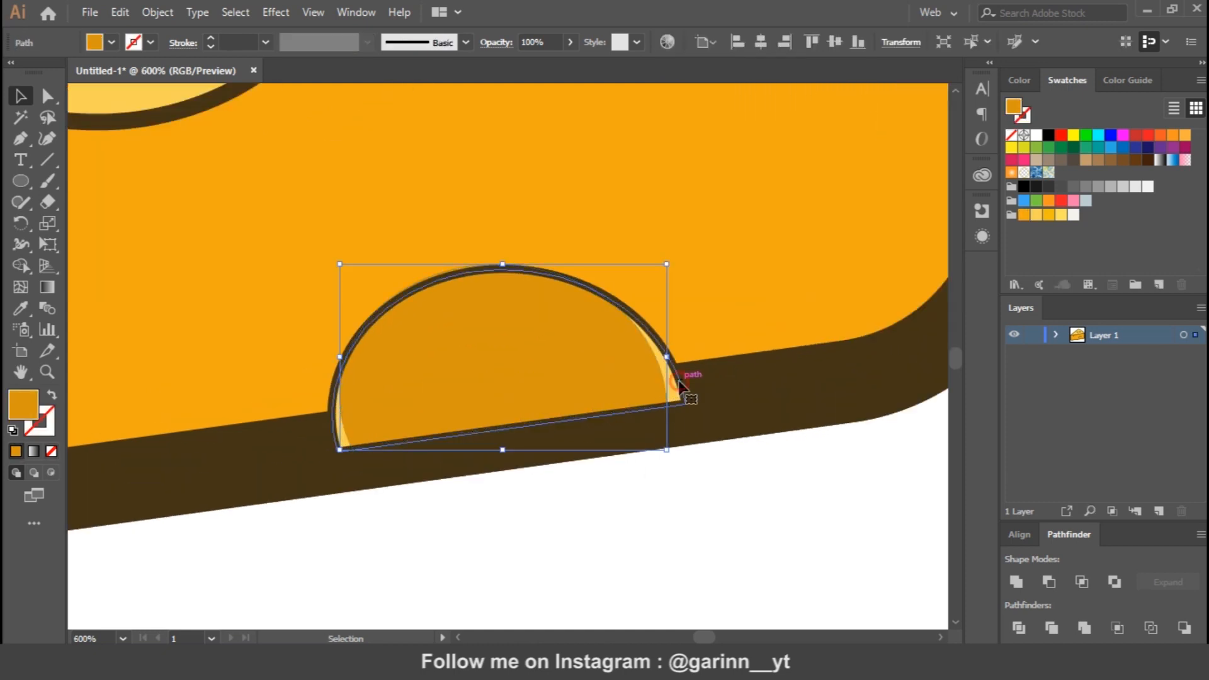
pyautogui.keyDown('shift'); pyautogui.click(679, 383); pyautogui.keyUp('shift')
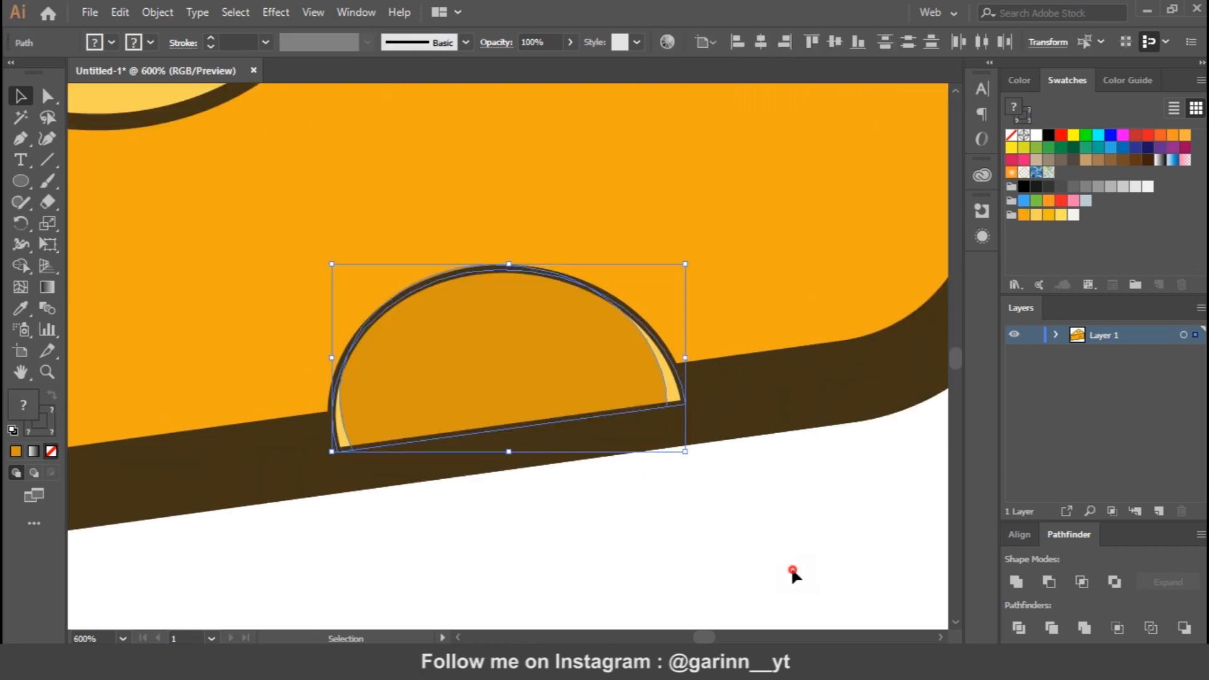
pyautogui.click(791, 570)
pyautogui.hotkey('ctrl', '-')
pyautogui.hotkey('ctrl', '-')
pyautogui.hotkey('ctrl', '-')
pyautogui.hotkey('ctrl', '-')
pyautogui.hotkey('ctrl', '-')
pyautogui.moveTo(542, 451); pyautogui.dragTo(617, 439)
pyautogui.hotkey('ctrl', '+')
pyautogui.hotkey('ctrl', '+')
pyautogui.hotkey('ctrl', '+')
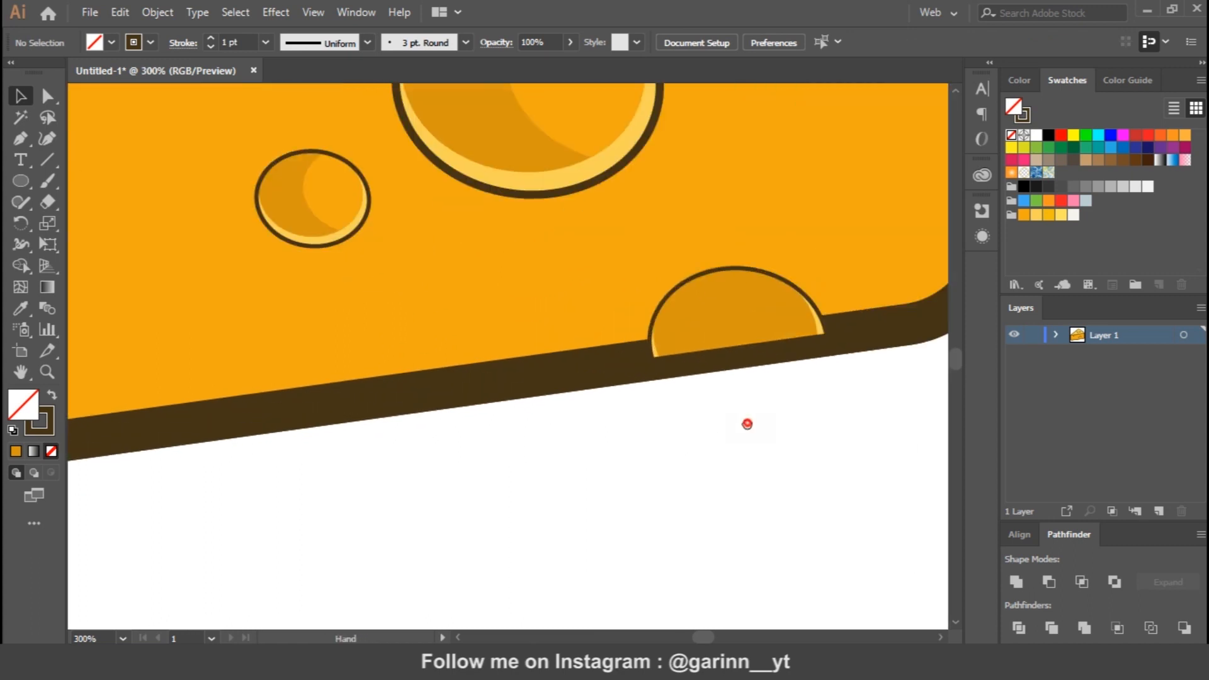
pyautogui.moveTo(744, 422); pyautogui.dragTo(643, 412)
pyautogui.hotkey('ctrl', 'z')
pyautogui.hotkey('ctrl', 'shift', 'z')
pyautogui.hotkey('ctrl', '+')
pyautogui.hotkey('ctrl', '+')
pyautogui.moveTo(759, 419); pyautogui.dragTo(606, 451)
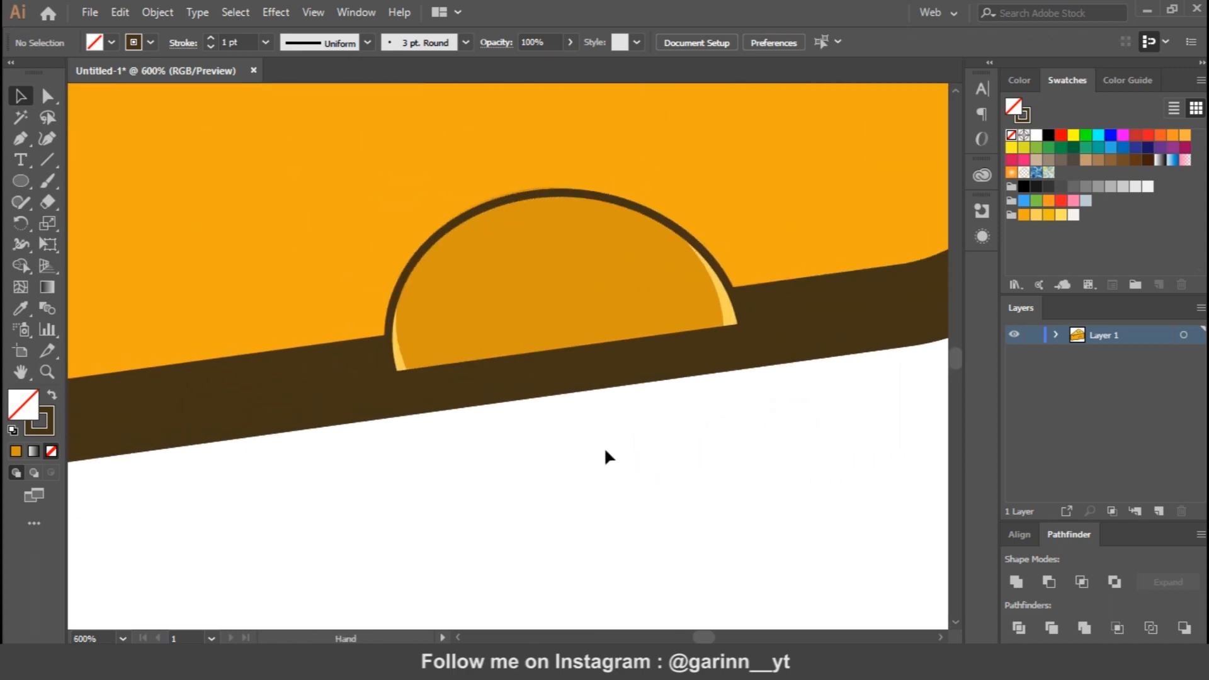
# Nudge the shading shapes of the bottom-edge hole so they sit neatly against the front face's lower outline
pyautogui.click(740, 318)
pyautogui.keyDown('shift'); pyautogui.click(730, 317); pyautogui.keyUp('shift')
pyautogui.keyDown('shift'); pyautogui.click(709, 318); pyautogui.keyUp('shift')
pyautogui.hotkey('shift', 'Up')
pyautogui.press('Left')
pyautogui.press('Left')
pyautogui.hotkey('shift', 'Right')
pyautogui.click(757, 523)
# Draw a circle centred on the front face's left edge, between its upper and lower corners
pyautogui.hotkey('ctrl', '-')
pyautogui.hotkey('ctrl', '-')
pyautogui.hotkey('ctrl', '-')
pyautogui.moveTo(208, 494); pyautogui.dragTo(519, 467)
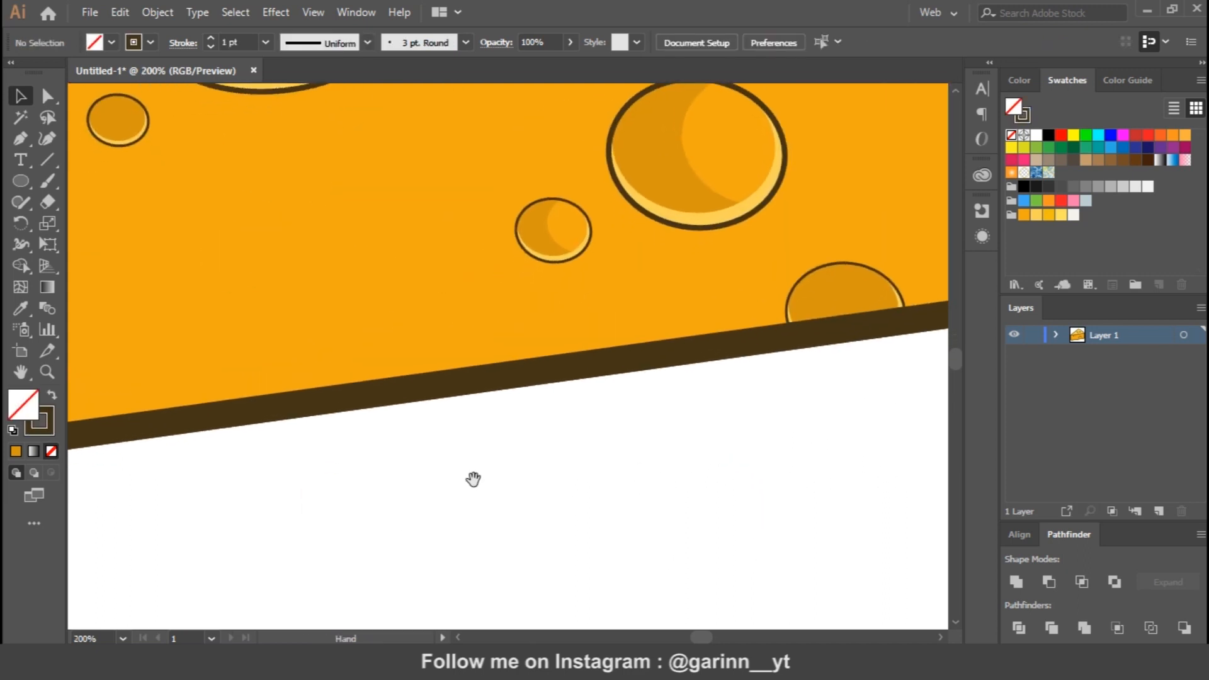
pyautogui.moveTo(426, 381); pyautogui.dragTo(702, 512)
pyautogui.moveTo(104, 255); pyautogui.dragTo(165, 423)
pyautogui.moveTo(188, 339); pyautogui.dragTo(168, 340)
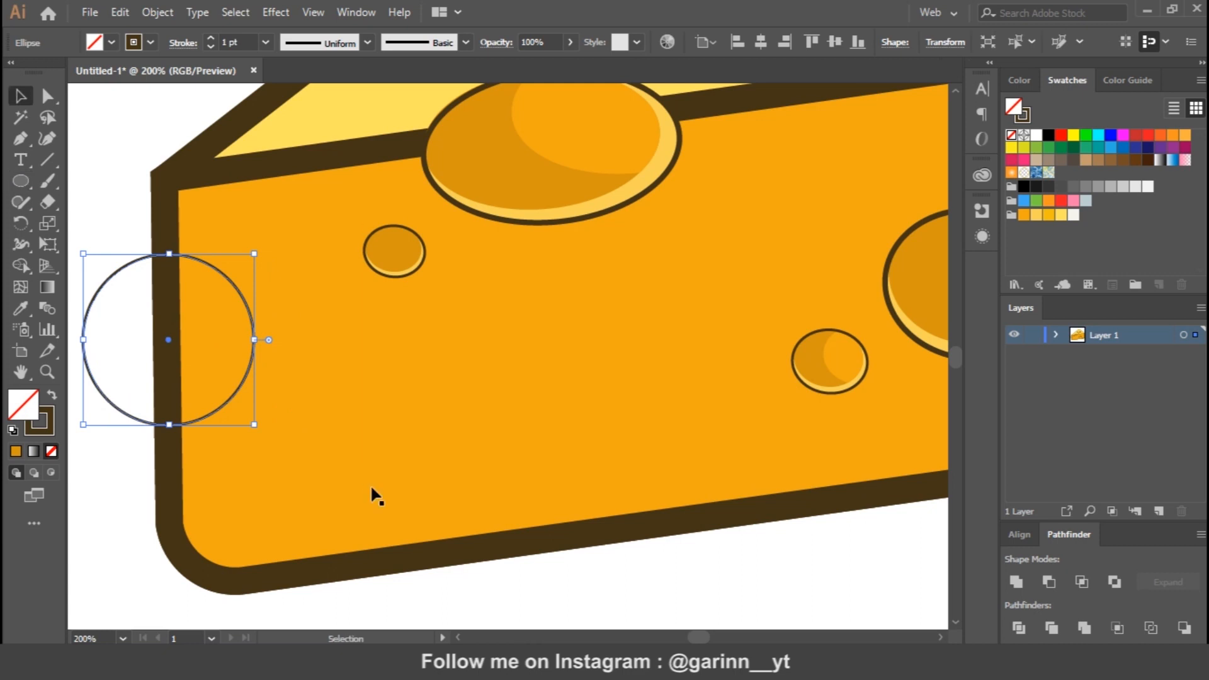
# Cut the circle out of the front face with the Shape Builder to leave a half-round notch
pyautogui.keyDown('ctrl'); pyautogui.keyDown('shift'); pyautogui.click(281, 583); pyautogui.keyUp('shift'); pyautogui.keyUp('ctrl')
pyautogui.hotkey('shift', 'm')
pyautogui.keyDown('alt'); pyautogui.click(193, 349); pyautogui.keyUp('alt')
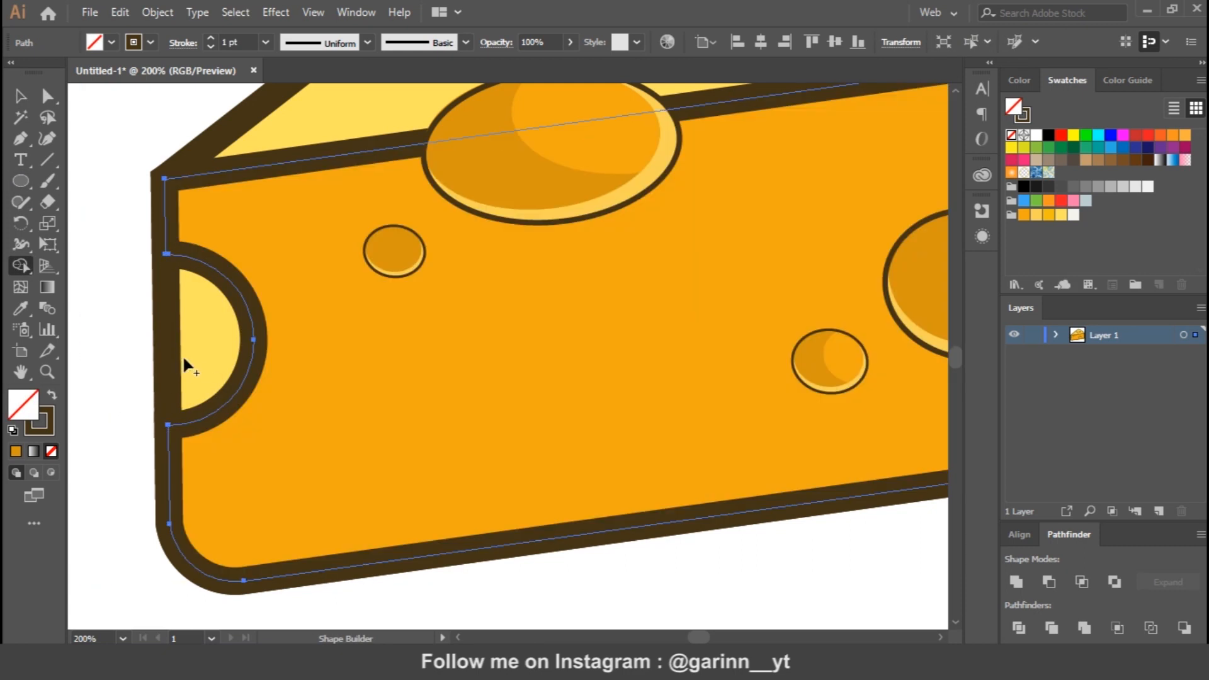
# Draw a smaller circle on the wedge's left edge, slightly above the centre of the notch
pyautogui.press('l')
pyautogui.moveTo(122, 312); pyautogui.dragTo(276, 313)
pyautogui.moveTo(239, 216)
pyautogui.mouseDown()
pyautogui.moveTo(403, 365)
pyautogui.moveTo(401, 379)
pyautogui.moveTo(393, 372)
pyautogui.mouseUp()
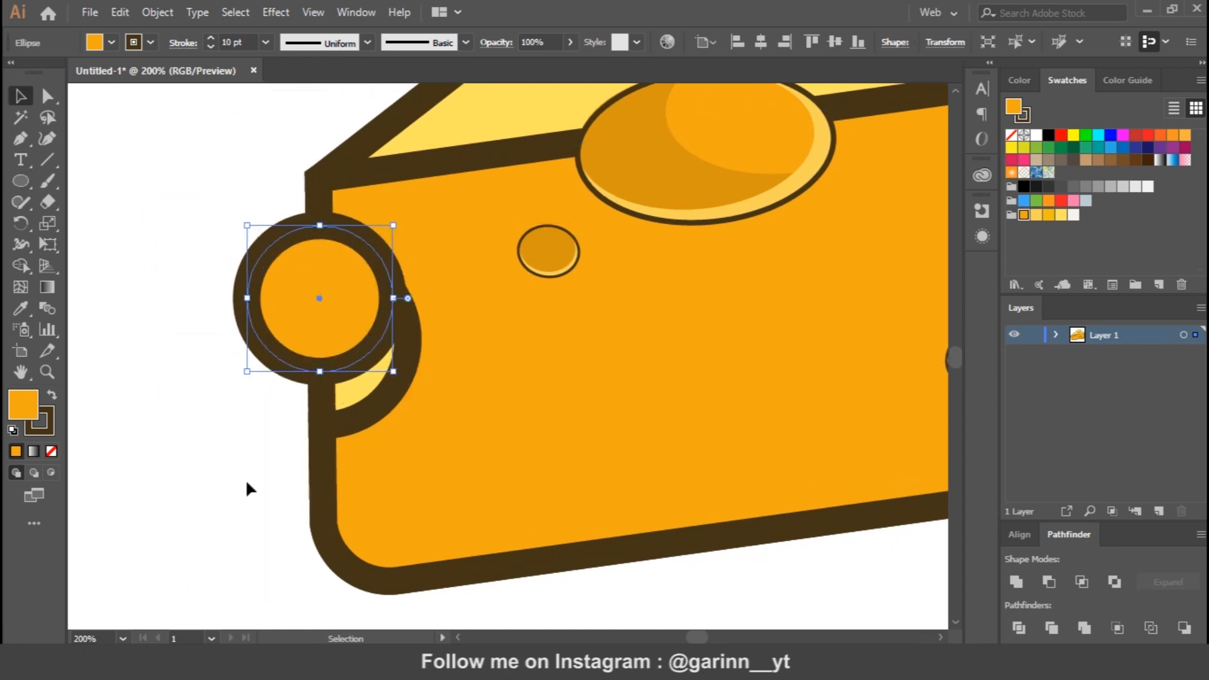
# Cut the smaller circle out of the yellow shape behind the front face with the Shape Builder
pyautogui.keyDown('shift'); pyautogui.click(327, 401); pyautogui.keyUp('shift')
pyautogui.hotkey('shift', 'm')
pyautogui.keyDown('alt'); pyautogui.click(291, 330); pyautogui.keyUp('alt')
pyautogui.keyDown('alt'); pyautogui.click(330, 320); pyautogui.keyUp('alt')
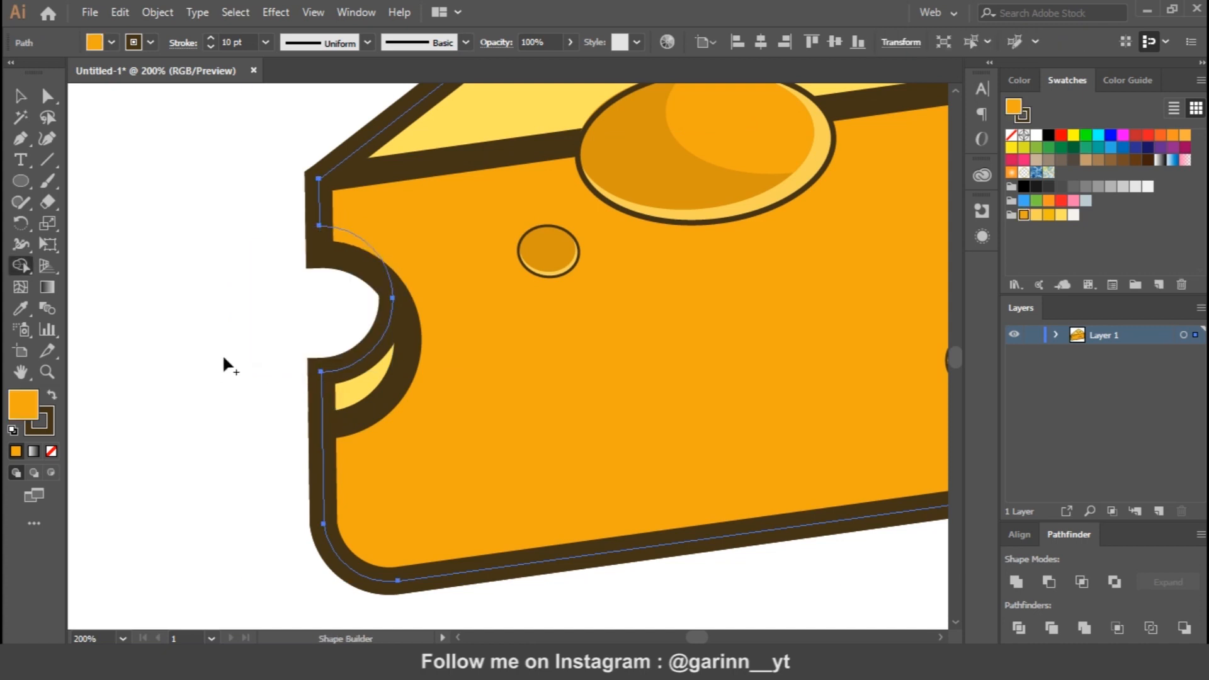
pyautogui.press('v')
pyautogui.click(224, 354)
# Round the lower corner of the yellow back shape's notch to a radius of about 6 px
pyautogui.hotkey('ctrl', '-')
pyautogui.hotkey('ctrl', '-')
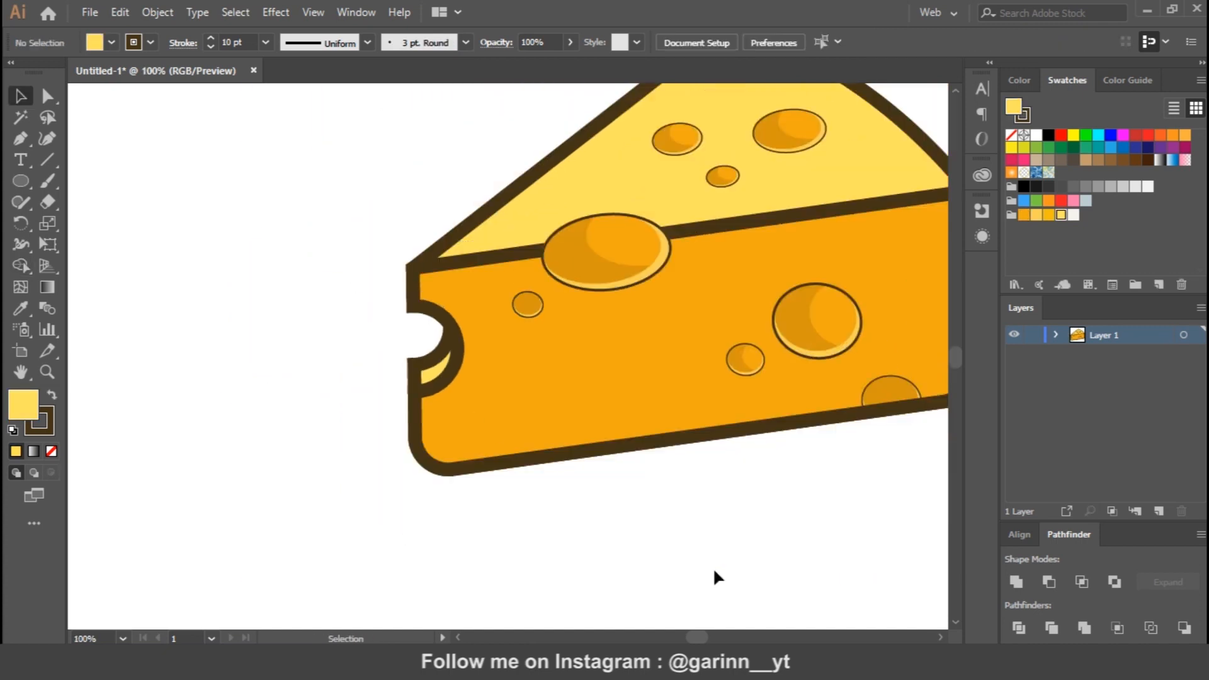
pyautogui.moveTo(639, 531); pyautogui.dragTo(513, 505)
pyautogui.hotkey('ctrl', '-')
pyautogui.hotkey('ctrl', '+')
pyautogui.hotkey('ctrl', '+')
pyautogui.moveTo(286, 438); pyautogui.dragTo(376, 444)
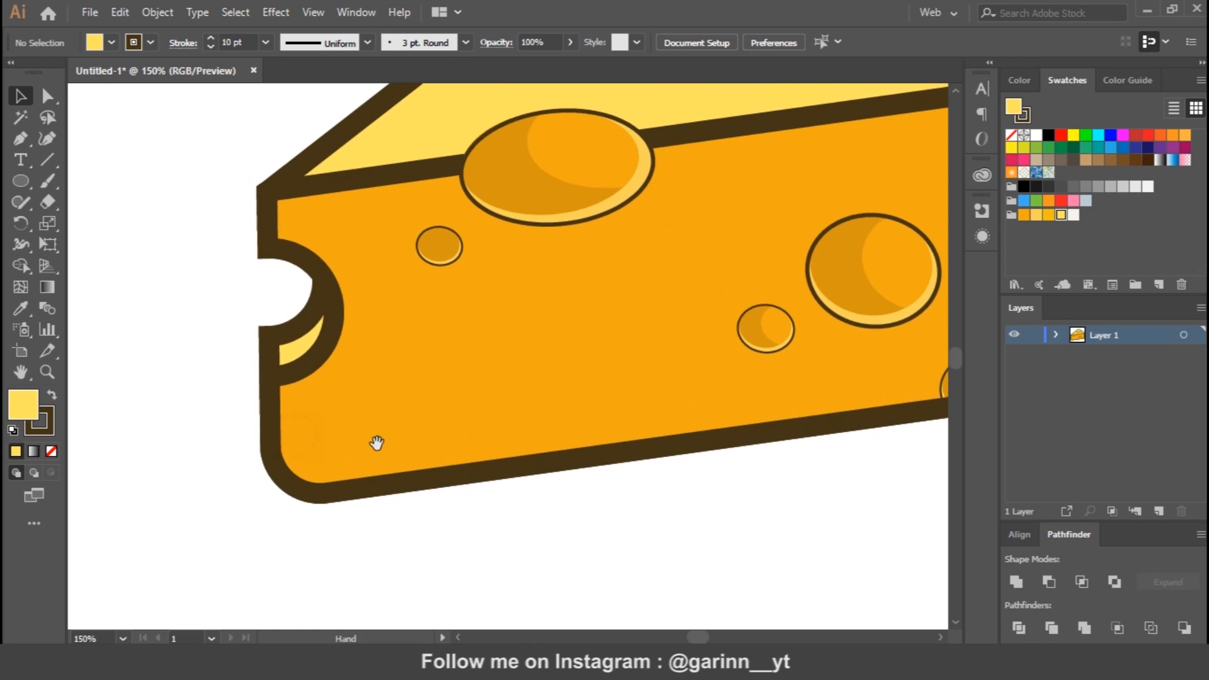
pyautogui.click(278, 348)
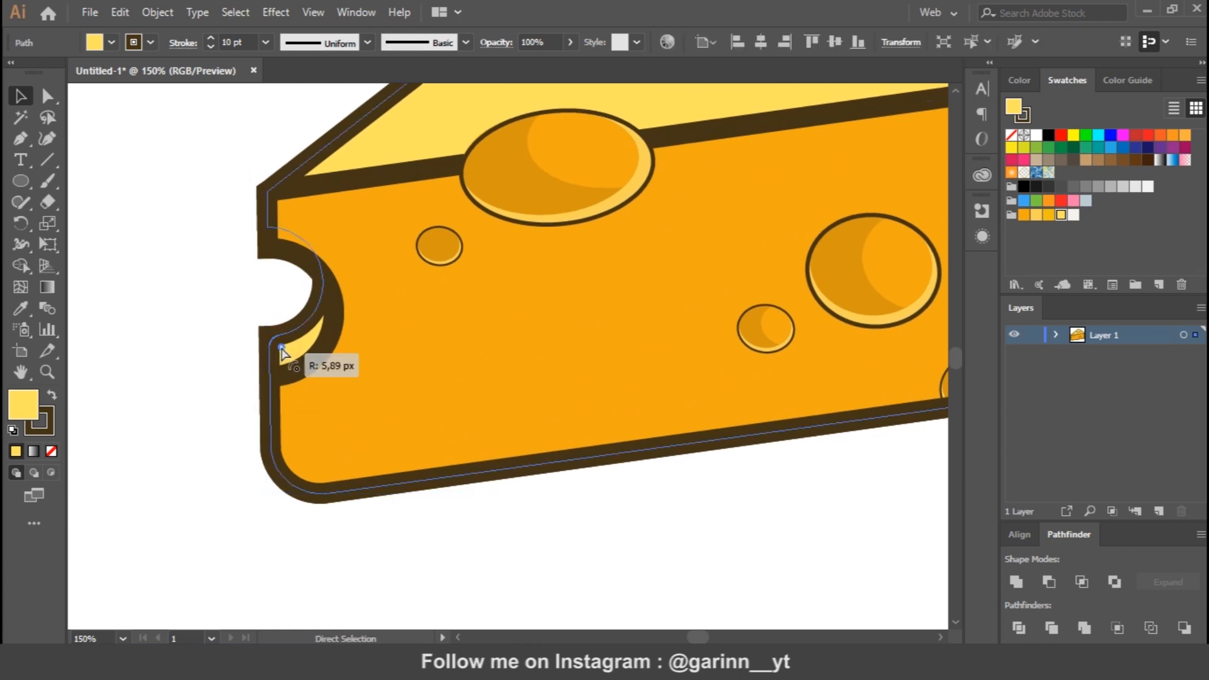
# Convert the upper anchor of the front face's notch to a corner point without a curve handle
pyautogui.click(269, 250)
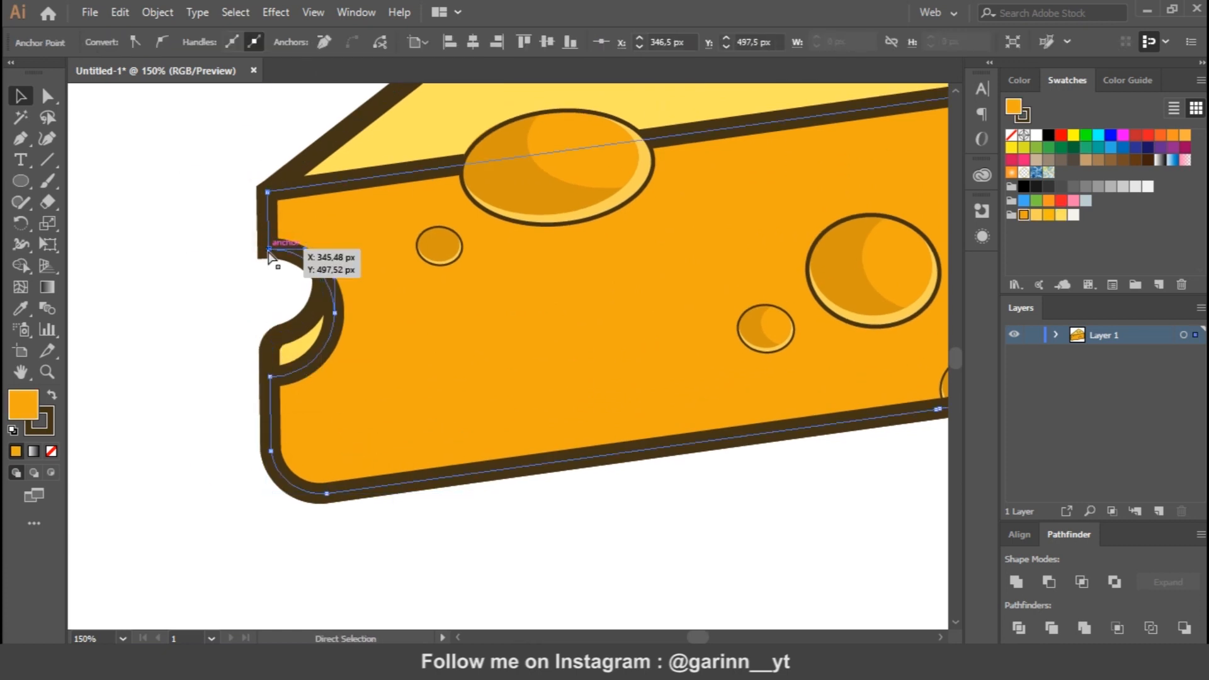
pyautogui.hotkey('ctrl', '+')
pyautogui.hotkey('ctrl', '+')
pyautogui.hotkey('ctrl', '+')
pyautogui.hotkey('ctrl', '+')
pyautogui.hotkey('ctrl', '+')
pyautogui.hotkey('ctrl', '+')
pyautogui.hotkey('ctrl', '+')
pyautogui.hotkey('ctrl', '+')
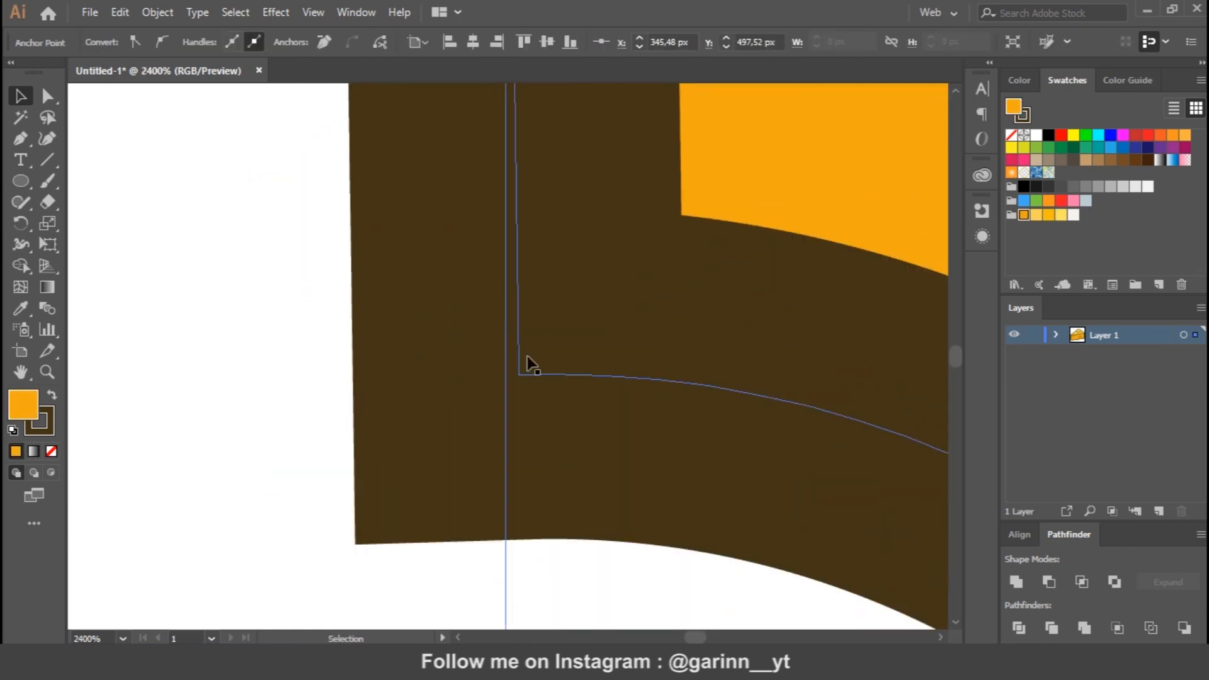
pyautogui.press('p')
pyautogui.click(553, 376)
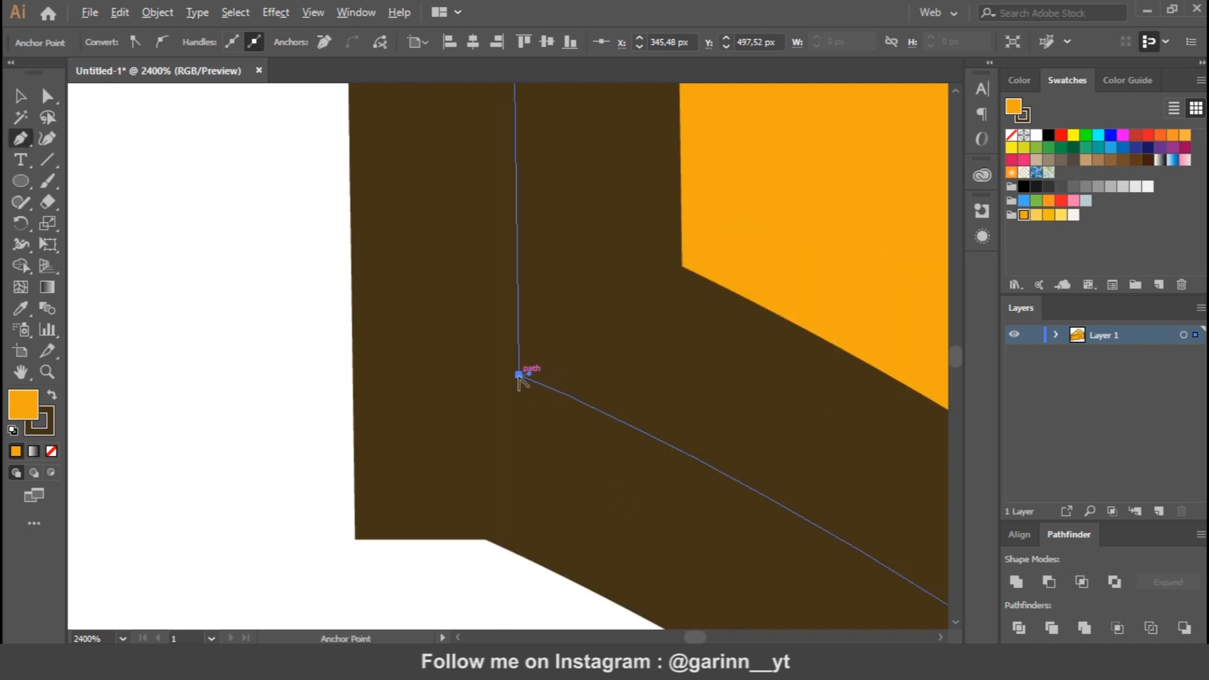
# Adjust the curve of the front face's notch and round its upper corner
pyautogui.hotkey('ctrl', '-')
pyautogui.hotkey('ctrl', '-')
pyautogui.hotkey('ctrl', '-')
pyautogui.hotkey('ctrl', '-')
pyautogui.hotkey('ctrl', '-')
pyautogui.hotkey('ctrl', '-')
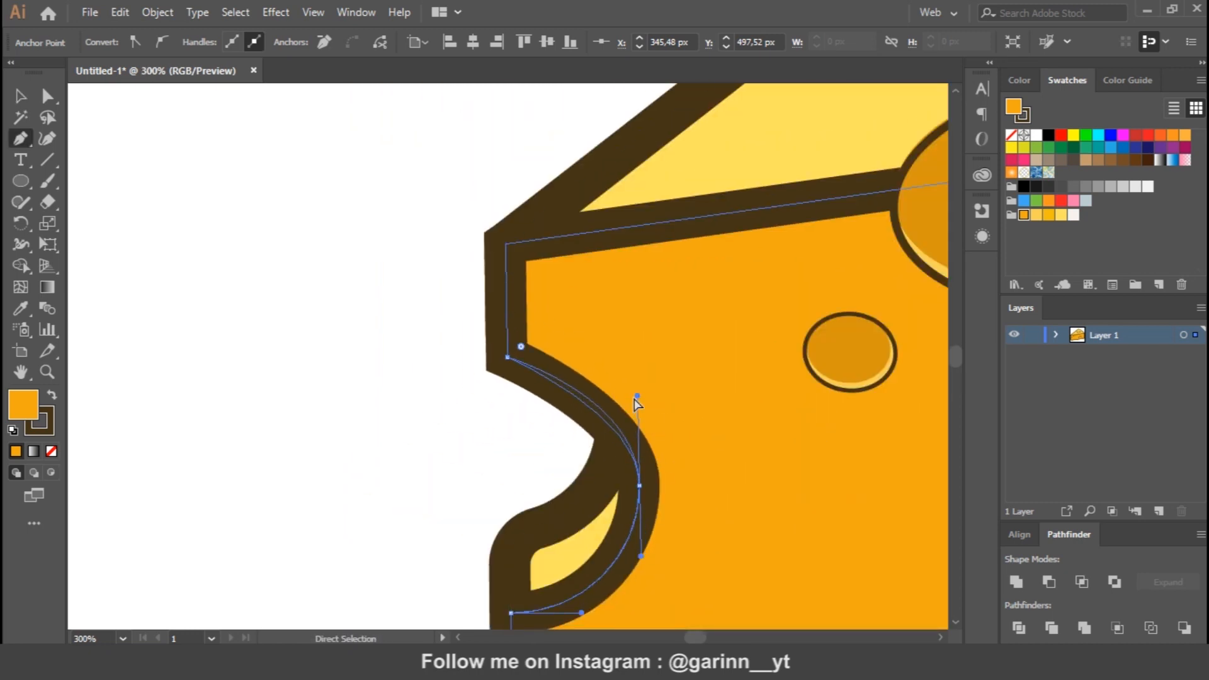
pyautogui.moveTo(634, 397); pyautogui.dragTo(634, 400)
pyautogui.moveTo(523, 349); pyautogui.dragTo(534, 338)
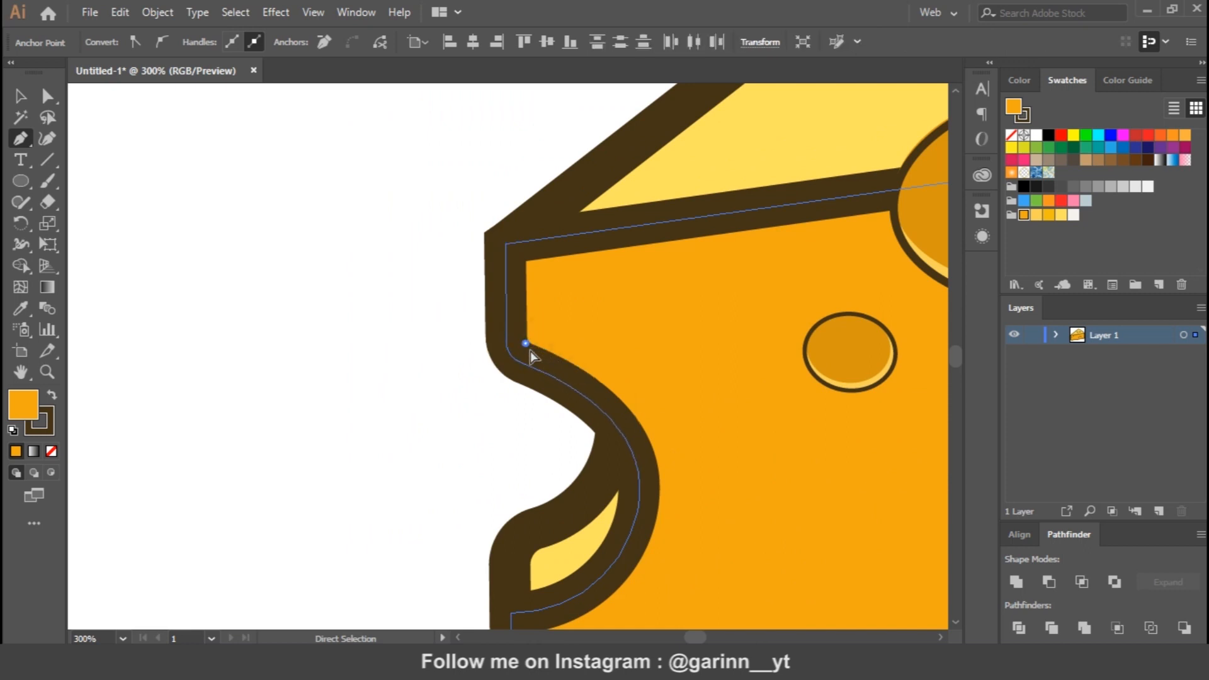
pyautogui.keyDown('ctrl'); pyautogui.click(505, 244); pyautogui.keyUp('ctrl')
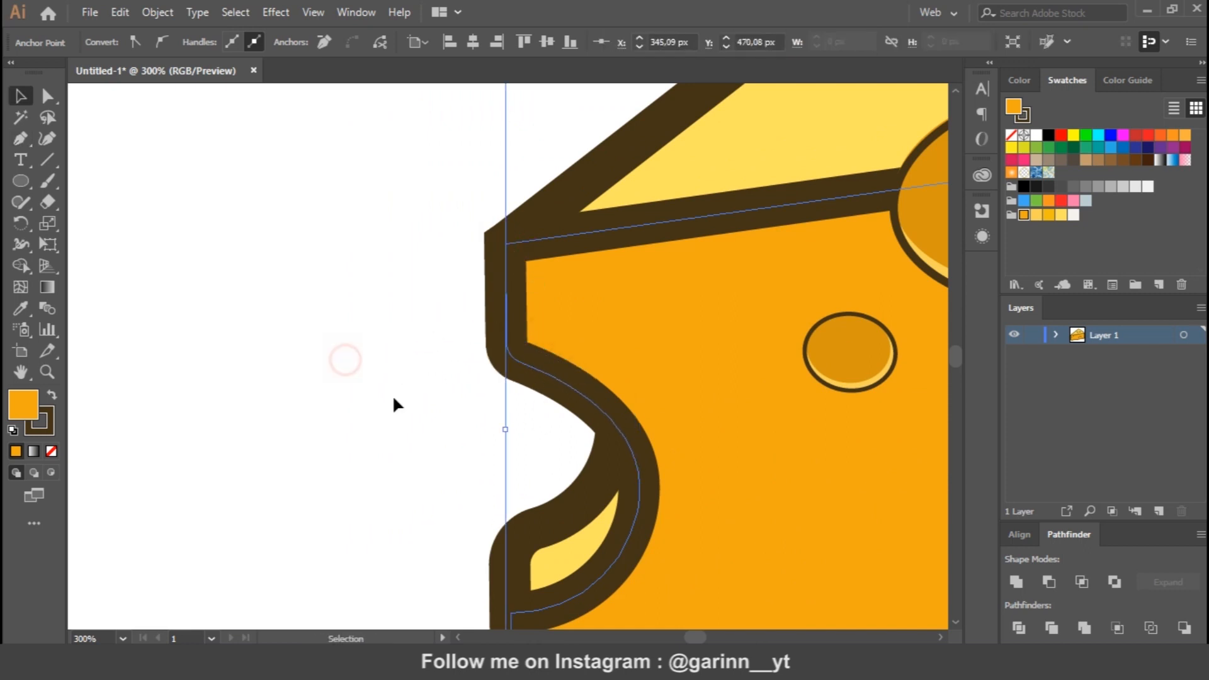
pyautogui.click(345, 361)
# Draw a closed pen shape over the upper part of the wedge, its lower edge running parallel below the front face's top edge
pyautogui.hotkey('ctrl', '0')
pyautogui.hotkey('ctrl', '1')
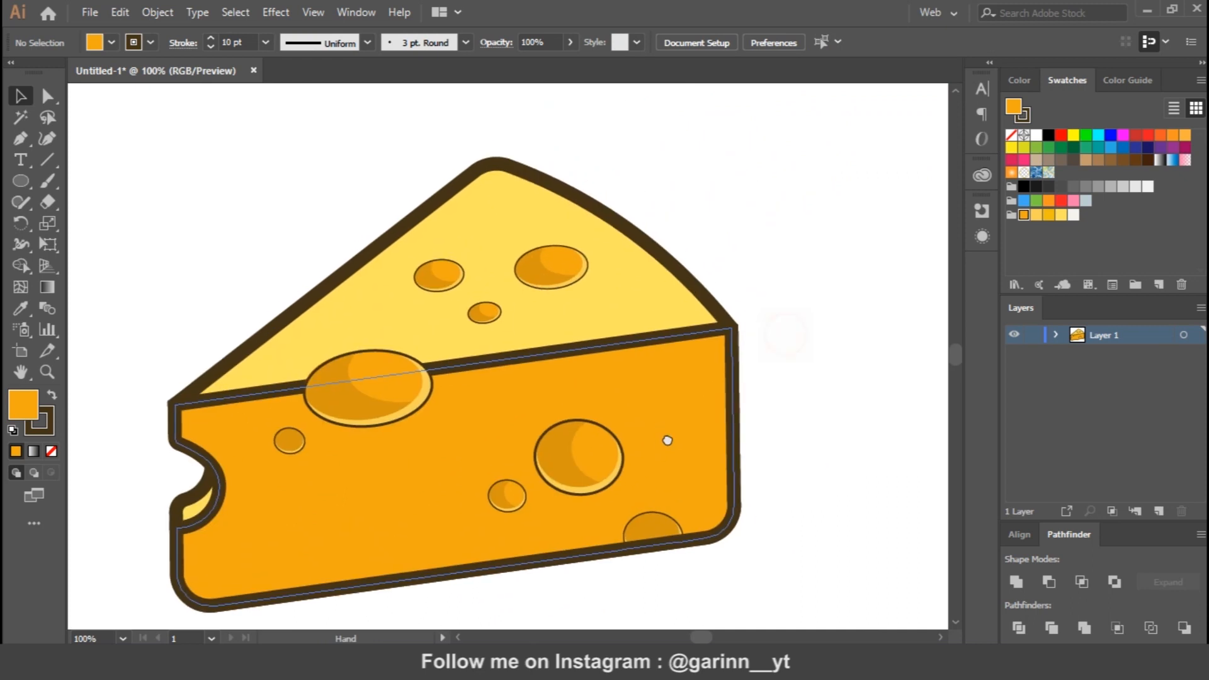
pyautogui.press('p')
pyautogui.click(170, 416)
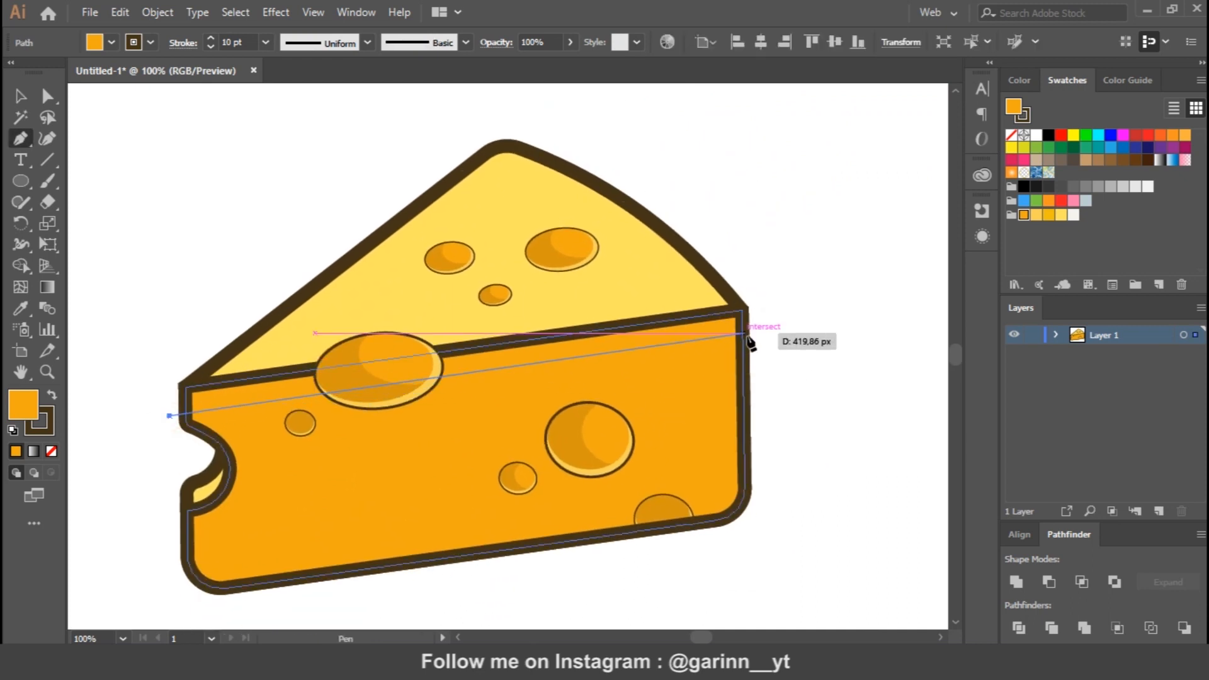
pyautogui.click(762, 338)
pyautogui.click(806, 505)
pyautogui.click(797, 210)
pyautogui.click(165, 263)
pyautogui.click(170, 416)
# Trim the pen shape with the Shape Builder to a strip along the front face's top edge
pyautogui.press('v')
pyautogui.hotkey('shift', 'm')
pyautogui.keyDown('alt'); pyautogui.click(232, 308); pyautogui.keyUp('alt')
pyautogui.press('v')
# Fill the strip along the front face's top edge with light yellow and remove its stroke
pyautogui.click(769, 287)
pyautogui.click(645, 353)
pyautogui.click(1061, 216)
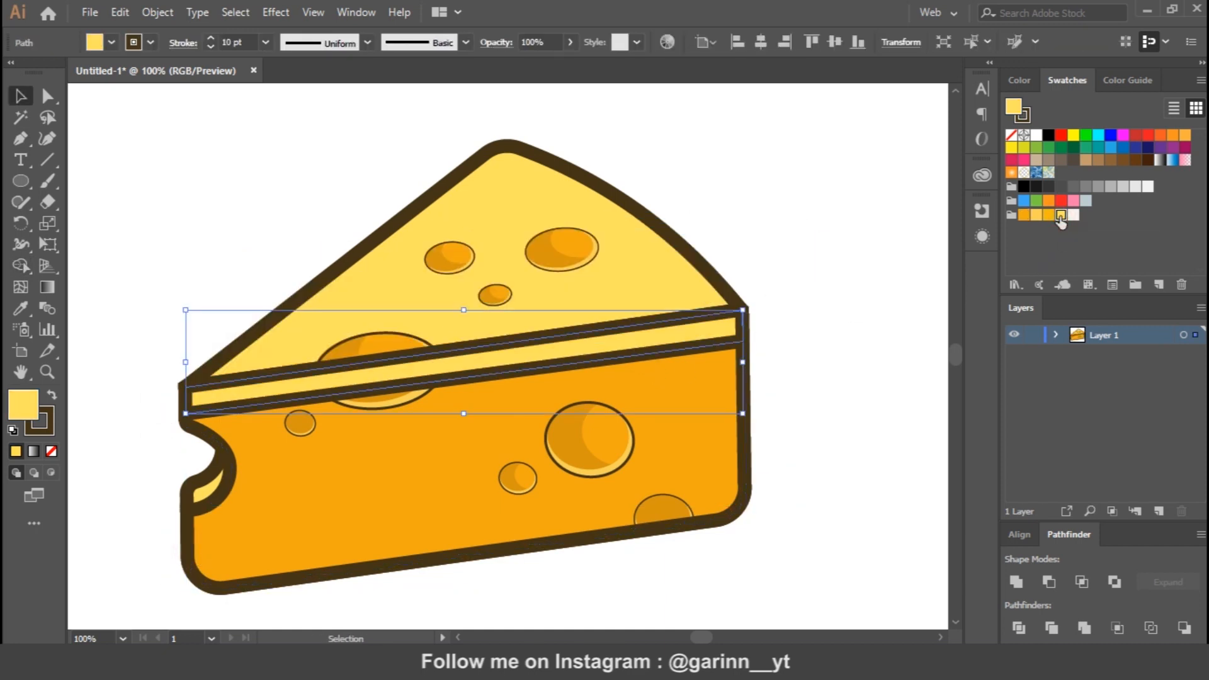
pyautogui.click(47, 426)
pyautogui.click(52, 451)
pyautogui.click(17, 399)
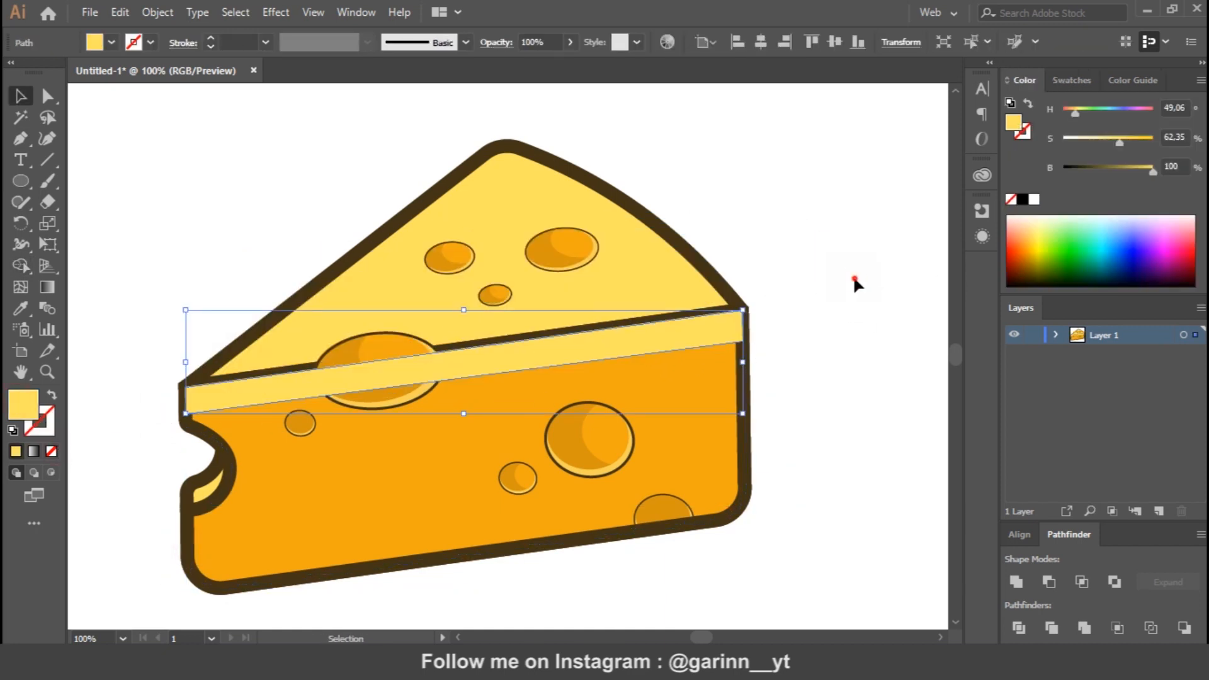
pyautogui.click(853, 275)
# Bring the pasted copy of the front face to the front and remove its fill, keeping only the outline
pyautogui.click(745, 412)
pyautogui.rightClick(747, 430)
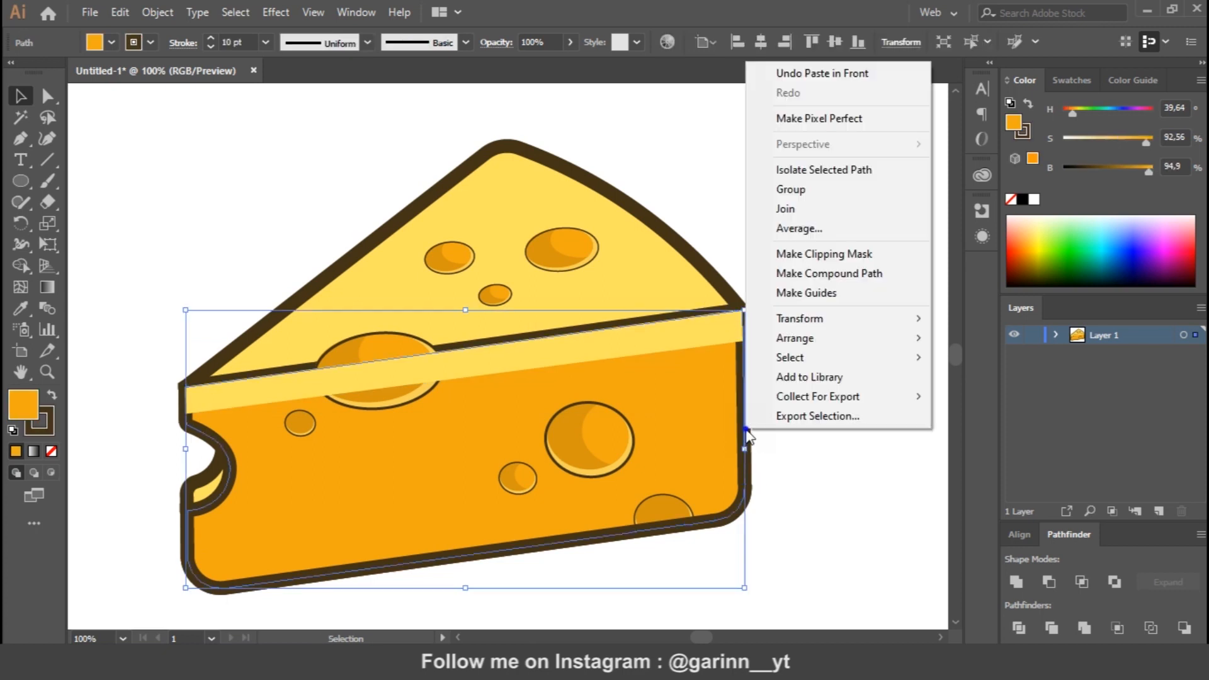
pyautogui.moveTo(819, 337)
pyautogui.click(949, 338)
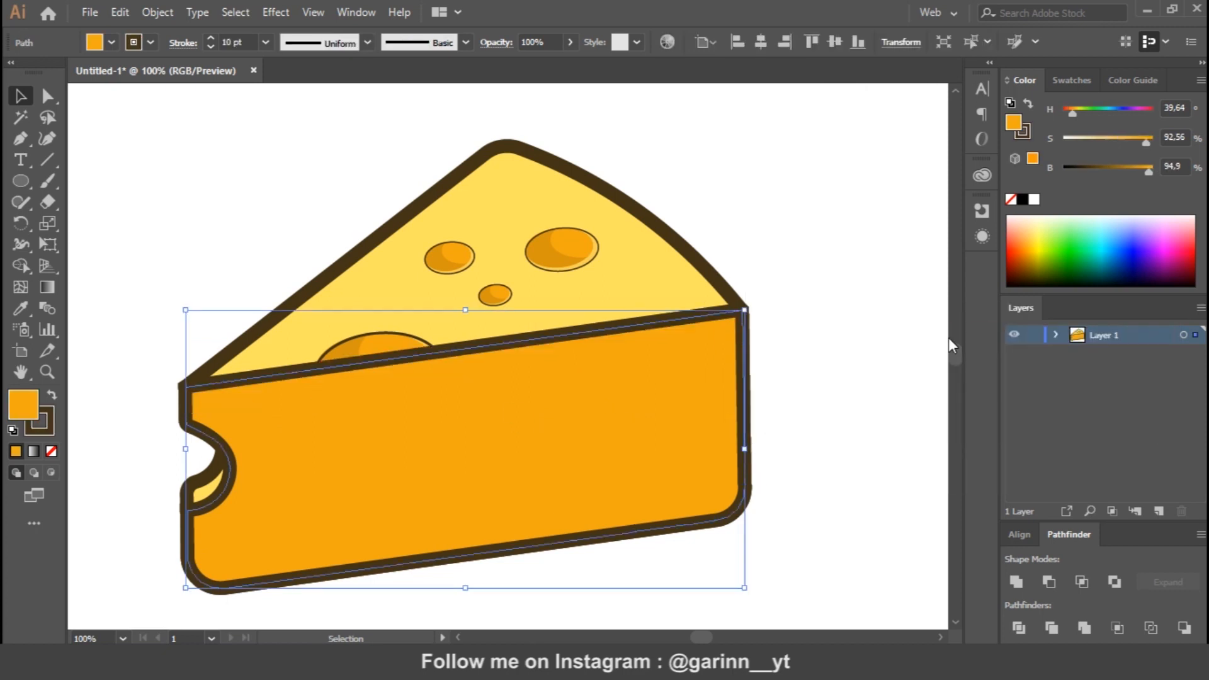
pyautogui.click(52, 452)
pyautogui.click(825, 359)
# Remove the extra anchor point at the wedge's left tip, where the top and front faces meet
pyautogui.hotkey('ctrl', '+')
pyautogui.hotkey('ctrl', '+')
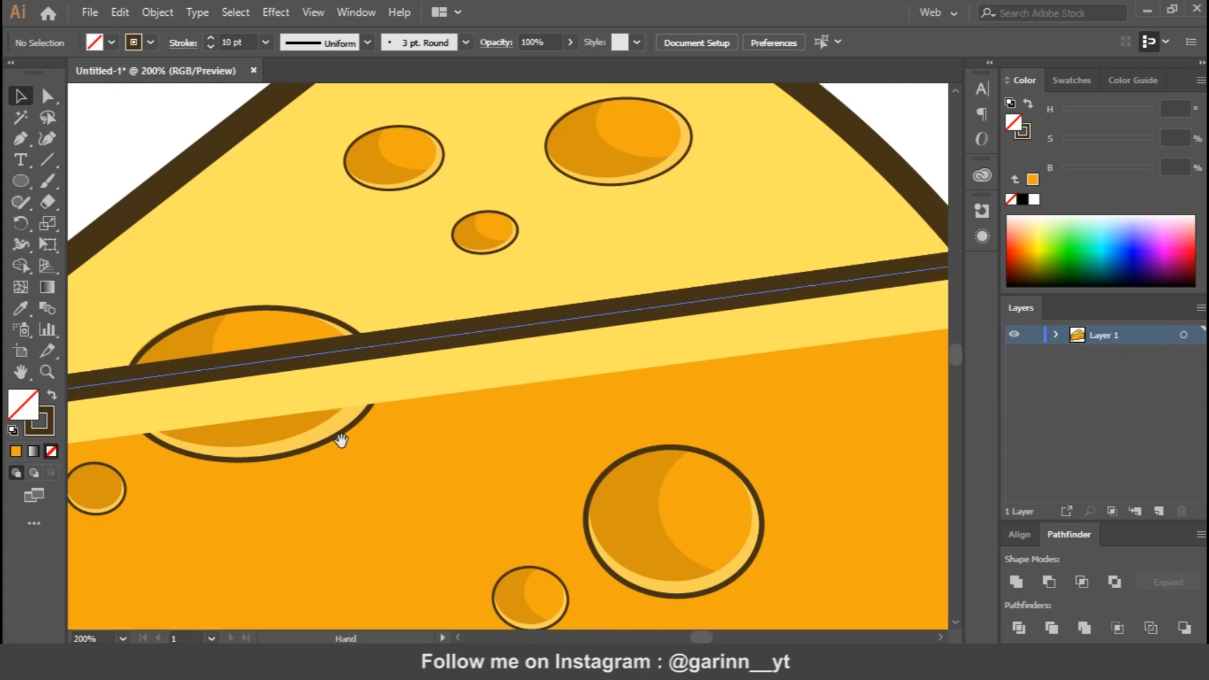
pyautogui.moveTo(340, 435); pyautogui.dragTo(904, 364)
pyautogui.click(462, 320)
pyautogui.hotkey('ctrl', '+')
pyautogui.hotkey('ctrl', '+')
pyautogui.moveTo(88, 389); pyautogui.dragTo(824, 292)
pyautogui.click(181, 381)
pyautogui.press('a')
pyautogui.click(260, 342)
pyautogui.hotkey('ctrl', '+')
pyautogui.hotkey('ctrl', '+')
pyautogui.press('p')
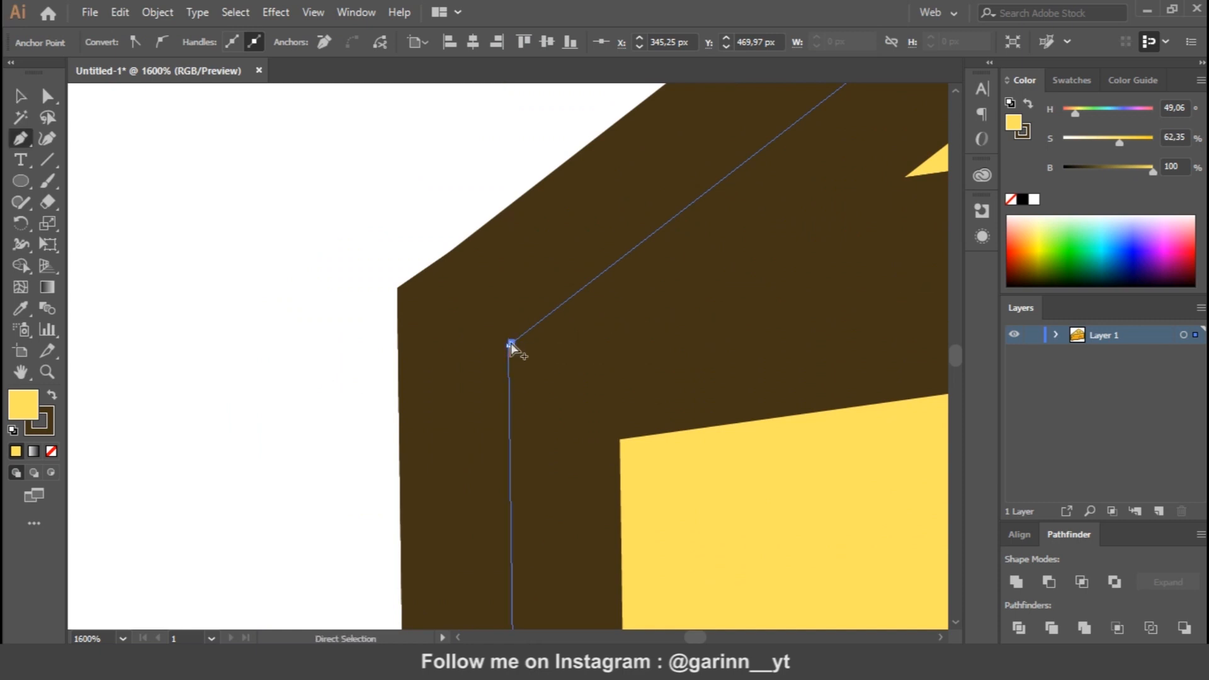
pyautogui.hotkey('ctrl', '+')
pyautogui.hotkey('ctrl', '+')
pyautogui.hotkey('ctrl', '+')
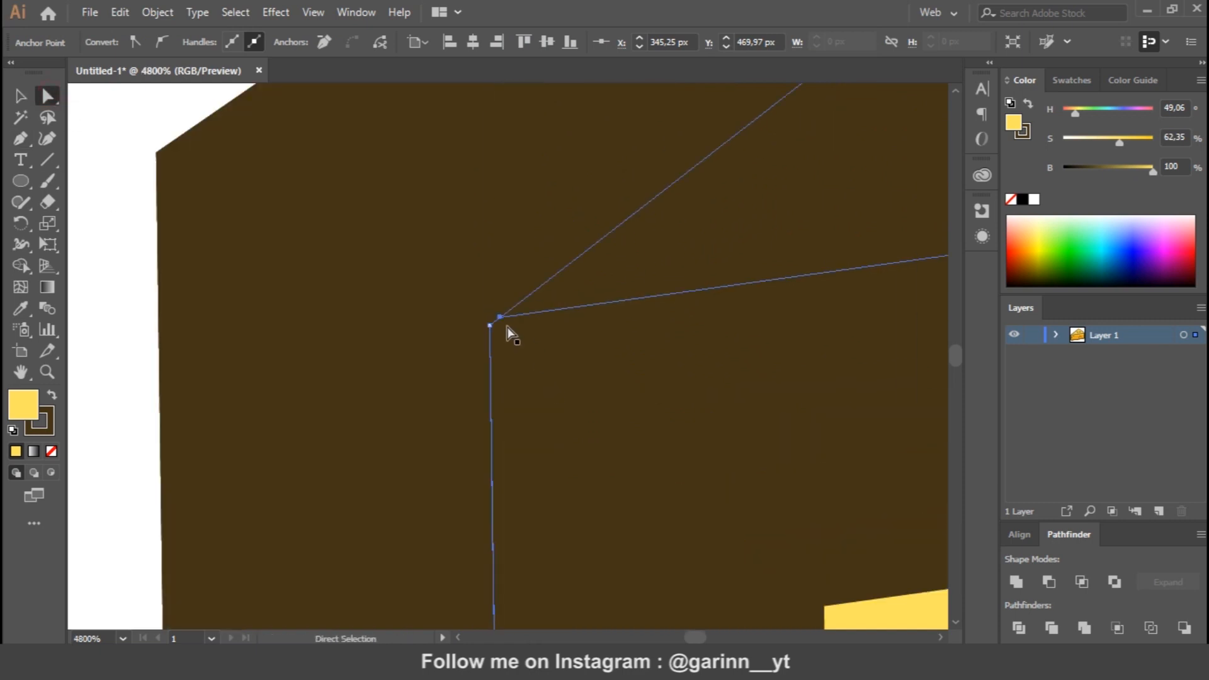
pyautogui.click(501, 319)
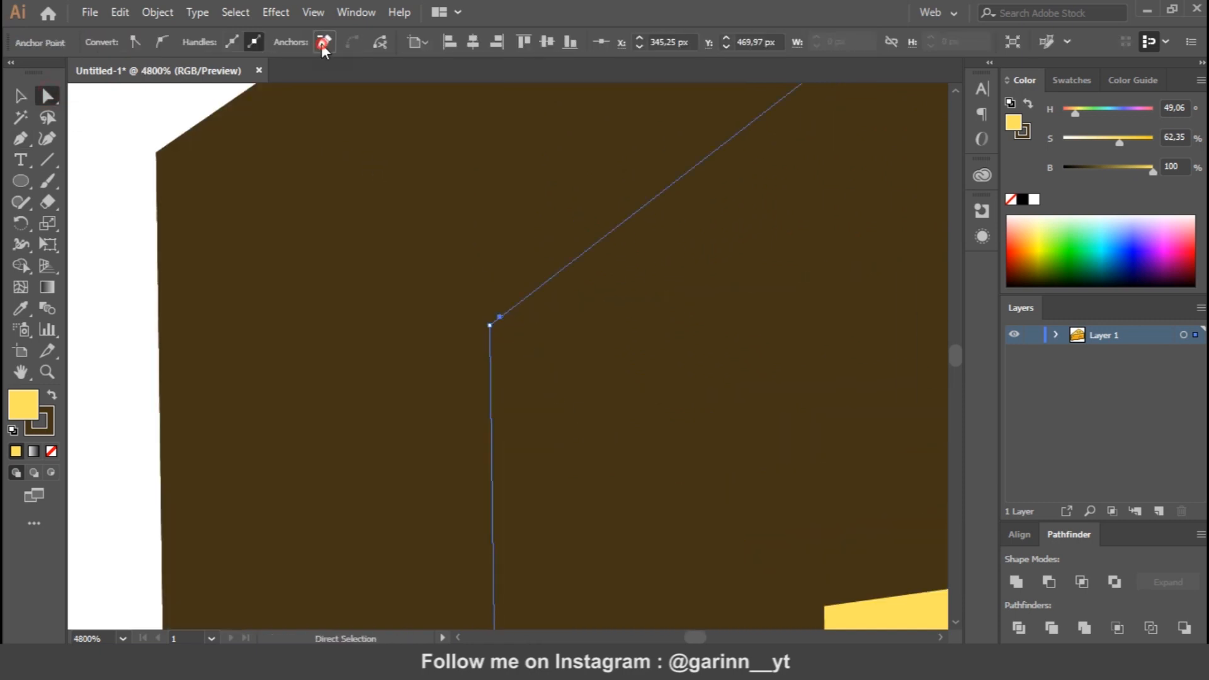
pyautogui.click(486, 384)
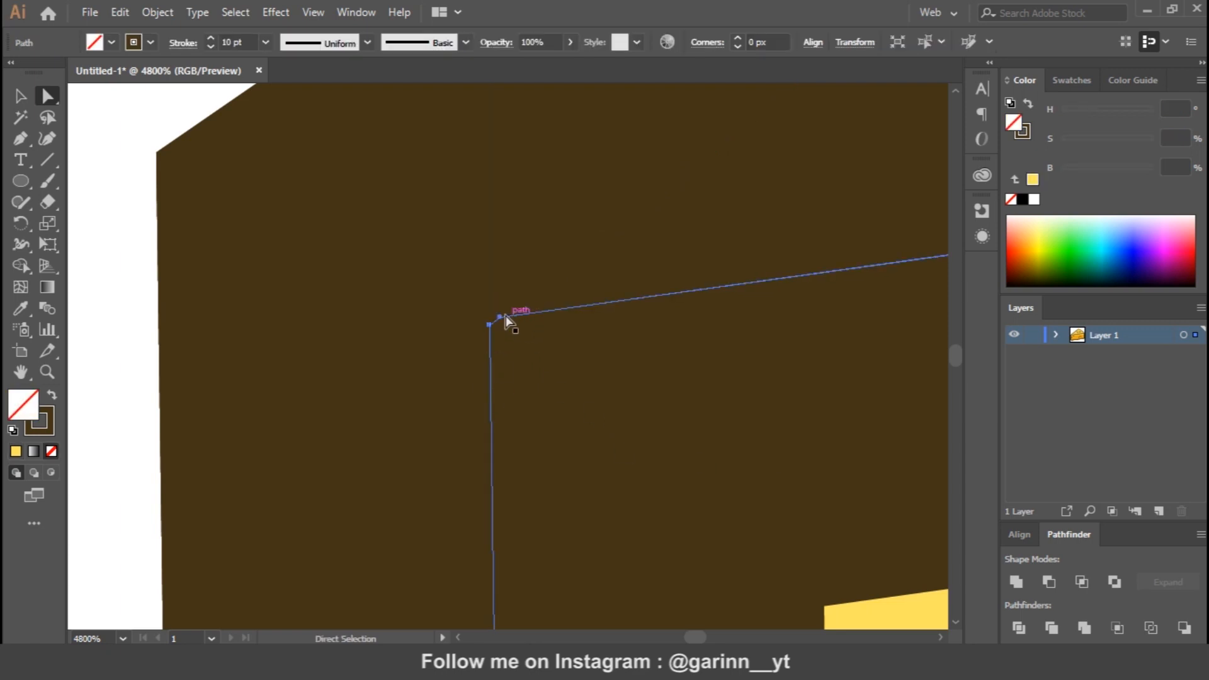
# Review the whole cheese wedge at a reduced zoom
pyautogui.hotkey('ctrl', '-')
pyautogui.hotkey('ctrl', '-')
pyautogui.hotkey('ctrl', '-')
pyautogui.hotkey('ctrl', '-')
pyautogui.hotkey('ctrl', '-')
pyautogui.hotkey('ctrl', '-')
pyautogui.hotkey('ctrl', '-')
pyautogui.hotkey('ctrl', '-')
pyautogui.hotkey('ctrl', '-')
pyautogui.hotkey('ctrl', '-')
pyautogui.hotkey('ctrl', '-')
pyautogui.hotkey('ctrl', '-')
pyautogui.hotkey('ctrl', '-')
pyautogui.press('v')
pyautogui.click(708, 274)
pyautogui.moveTo(761, 376); pyautogui.dragTo(773, 396)
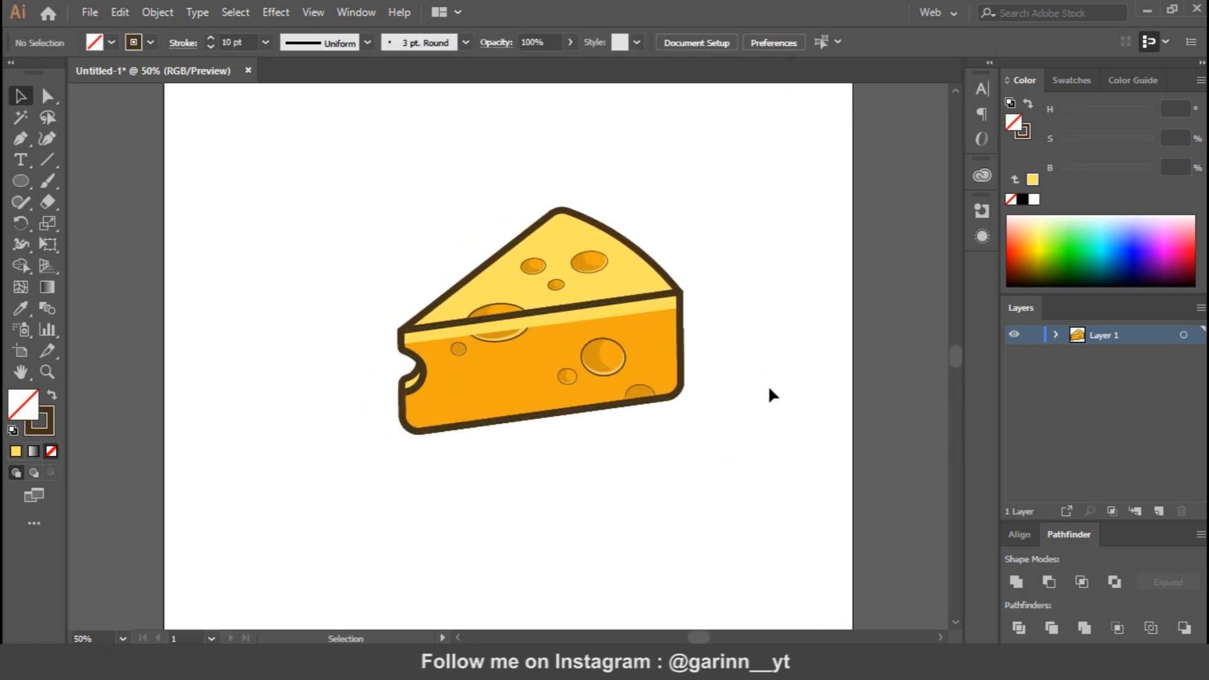
# Bring all parts of the large hole on the front face's top edge in front of the outline and yellow strip
pyautogui.hotkey('ctrl', '+')
pyautogui.hotkey('ctrl', '+')
pyautogui.hotkey('ctrl', '+')
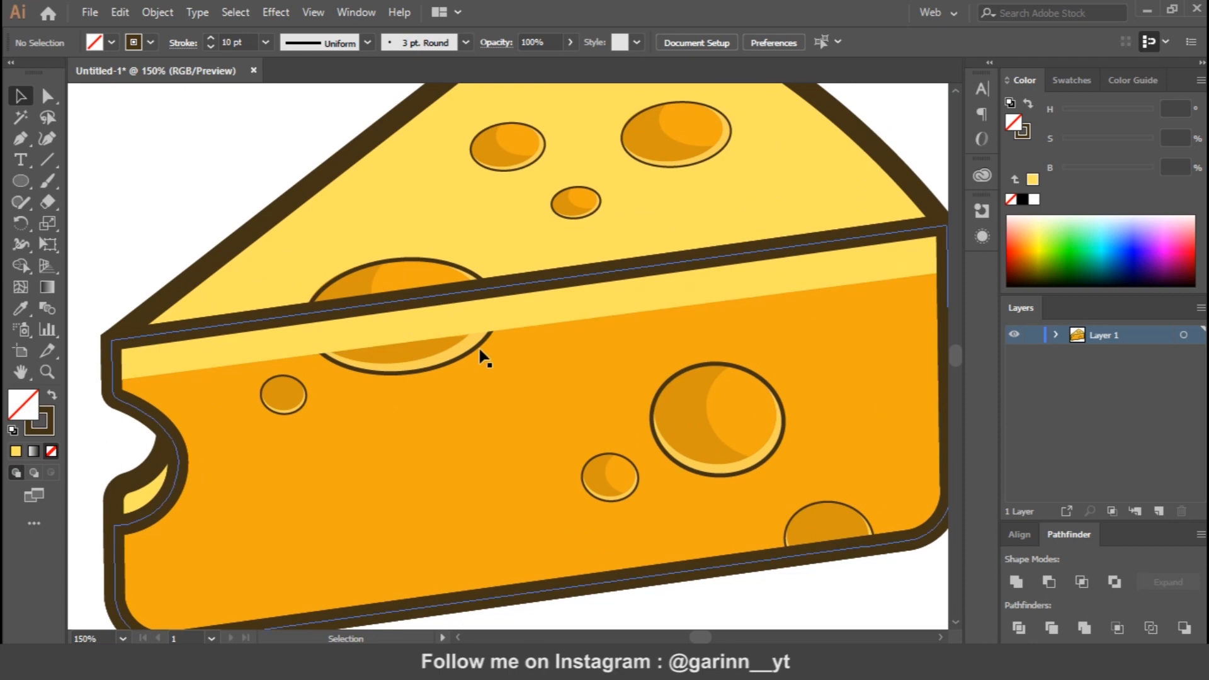
pyautogui.click(469, 359)
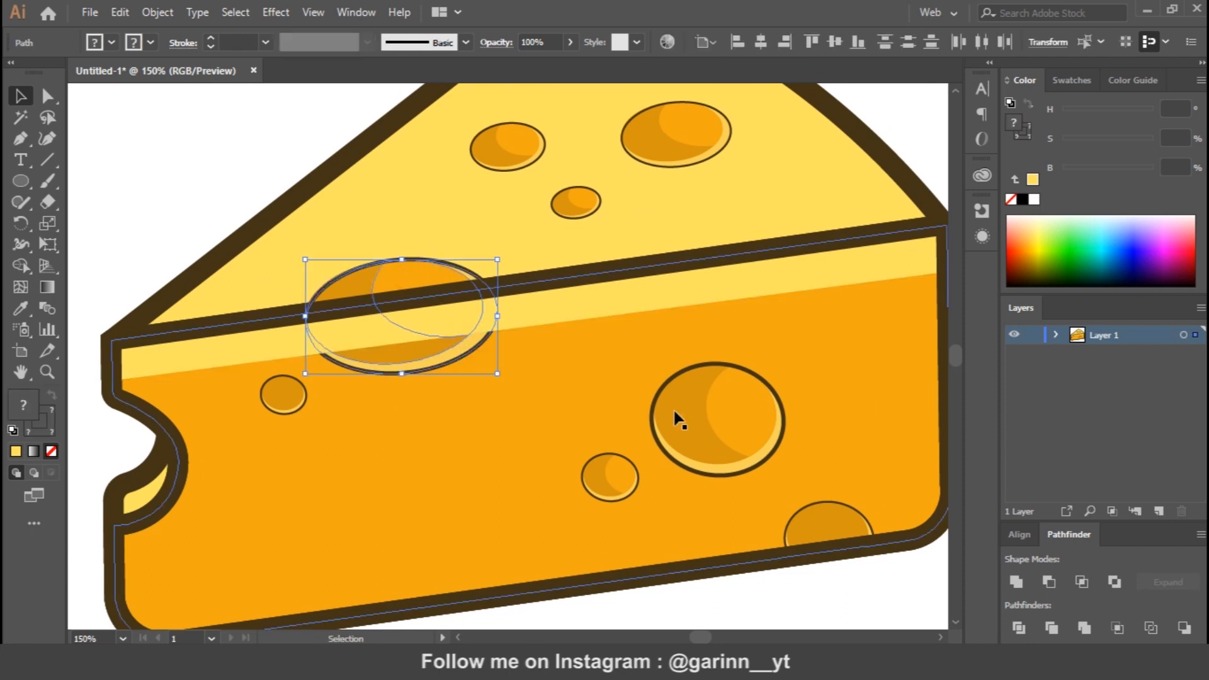
pyautogui.rightClick(410, 284)
pyautogui.click(624, 477)
pyautogui.rightClick(426, 344)
pyautogui.click(499, 492)
pyautogui.click(165, 223)
# Thicken the outline of the large hole on the front face's top edge
pyautogui.click(468, 356)
pyautogui.click(211, 37)
pyautogui.click(210, 37)
pyautogui.click(210, 37)
pyautogui.click(210, 37)
pyautogui.click(268, 201)
# Thicken the outline of the large round hole within the front face
pyautogui.click(776, 454)
pyautogui.click(210, 37)
pyautogui.click(210, 38)
pyautogui.moveTo(751, 499); pyautogui.dragTo(758, 510)
# Thicken the outlines of the two small holes on the front face to 3 pt and enlarge the outlines slightly
pyautogui.click(612, 477)
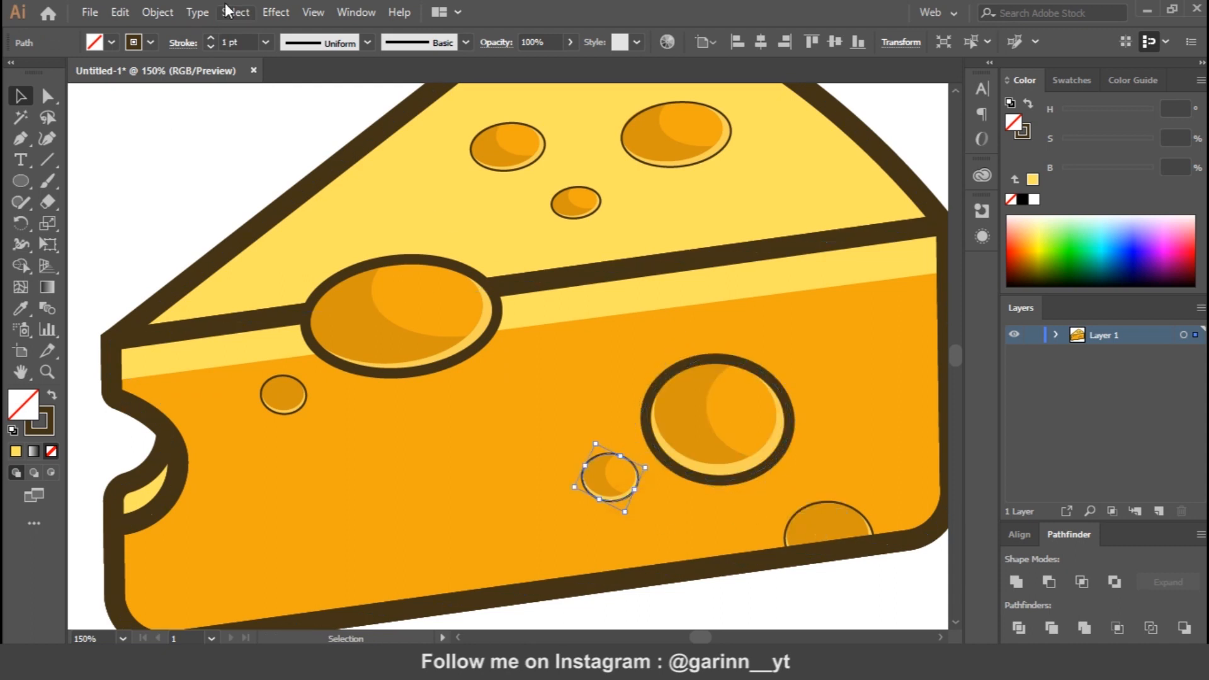
pyautogui.moveTo(625, 511); pyautogui.dragTo(626, 513)
pyautogui.click(302, 408)
pyautogui.click(212, 38)
pyautogui.click(211, 38)
pyautogui.moveTo(295, 422); pyautogui.dragTo(298, 432)
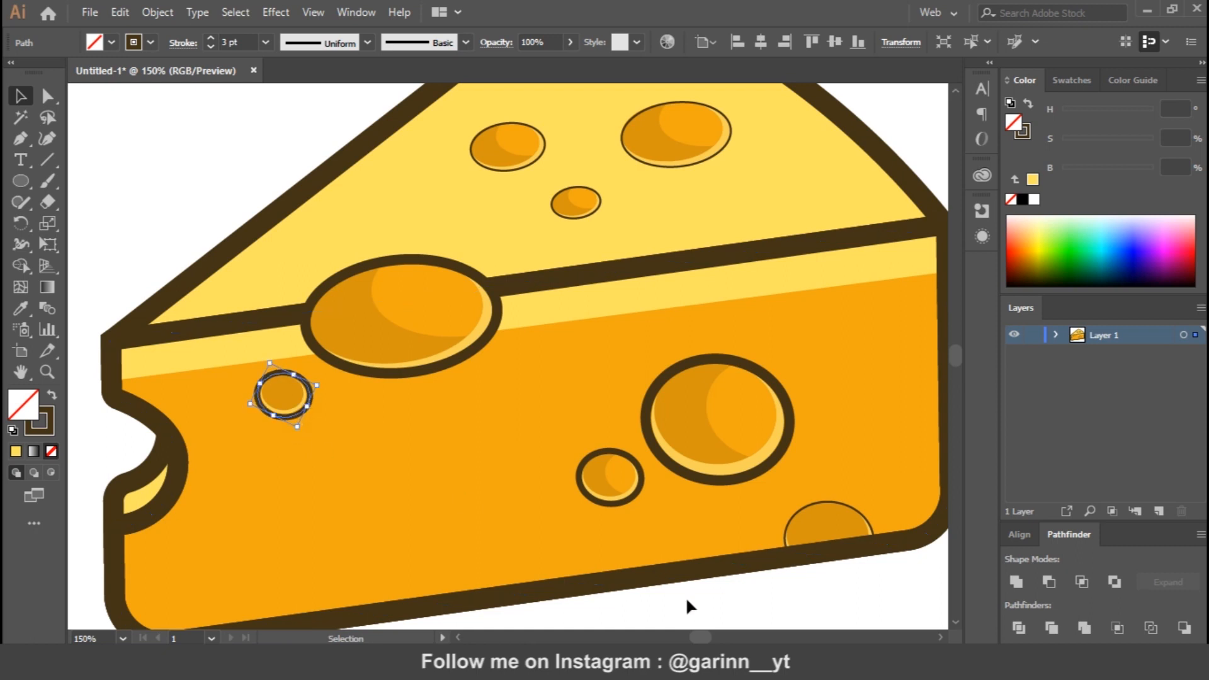
# Set the outline of the half hole on the front face's lower edge to 3 pt and enlarge it slightly
pyautogui.click(871, 531)
pyautogui.moveTo(873, 547); pyautogui.dragTo(877, 553)
pyautogui.hotkey('ctrl', '+')
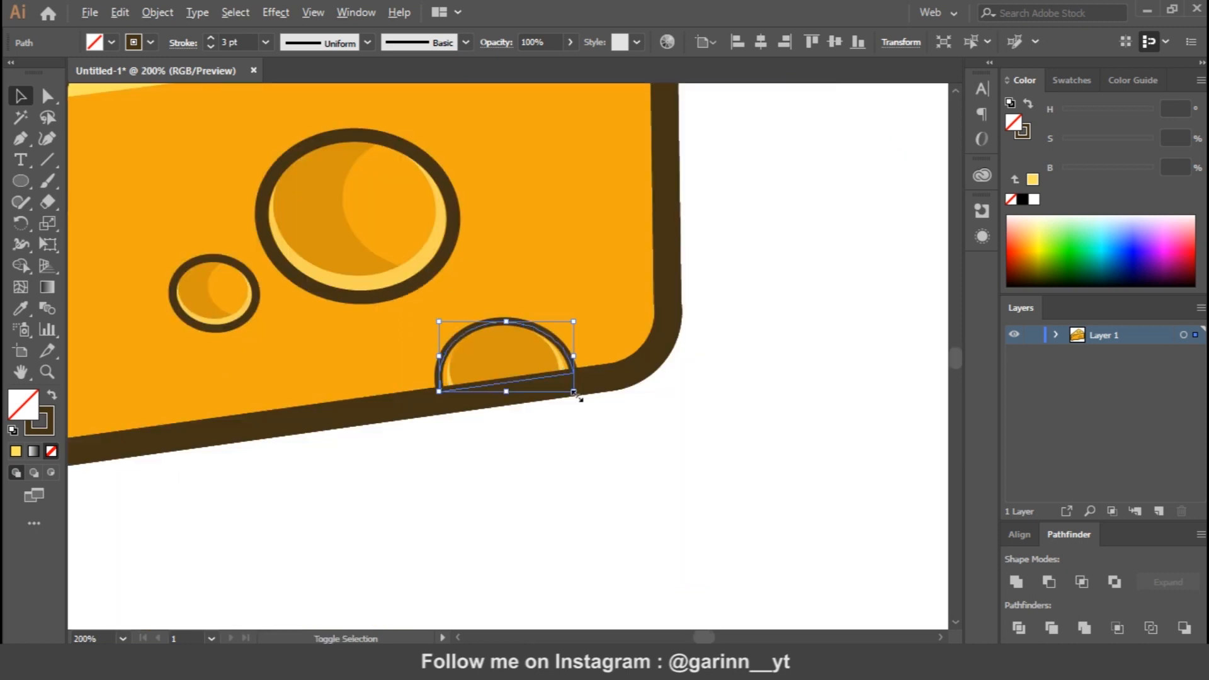
pyautogui.moveTo(572, 393); pyautogui.dragTo(572, 393)
pyautogui.hotkey('ctrl', '+')
pyautogui.hotkey('ctrl', '+')
pyautogui.moveTo(642, 425); pyautogui.dragTo(629, 418)
pyautogui.click(718, 543)
pyautogui.hotkey('ctrl', '-')
pyautogui.hotkey('ctrl', '-')
pyautogui.hotkey('ctrl', '-')
pyautogui.hotkey('ctrl', '-')
# Set the outline of the largest hole on the top face to 5 pt and scale it up slightly around the hole
pyautogui.moveTo(422, 388); pyautogui.dragTo(584, 540)
pyautogui.hotkey('ctrl', '+')
pyautogui.hotkey('ctrl', '+')
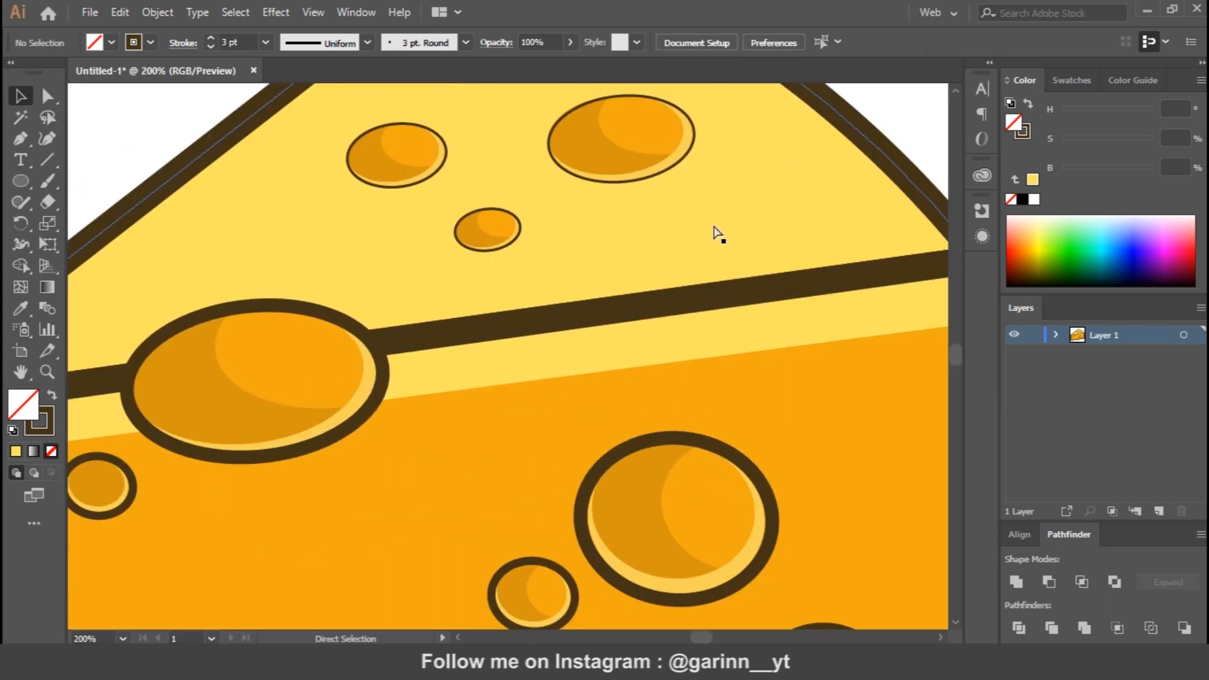
pyautogui.moveTo(714, 233); pyautogui.dragTo(678, 390)
pyautogui.hotkey('ctrl', '+')
pyautogui.click(690, 304)
pyautogui.click(211, 38)
pyautogui.click(212, 39)
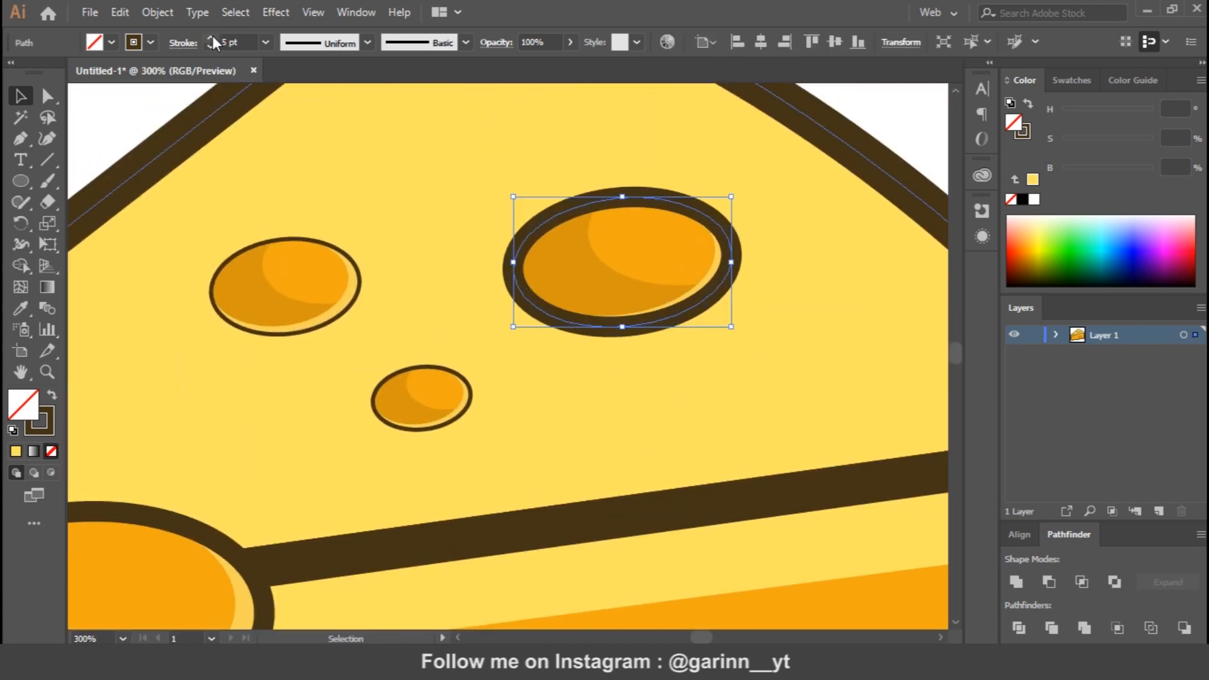
pyautogui.moveTo(732, 328); pyautogui.dragTo(739, 336)
# Set the outlines of the two smaller top-face holes to 3 pt and scale them up slightly
pyautogui.click(328, 322)
pyautogui.click(209, 38)
pyautogui.click(210, 38)
pyautogui.click(454, 406)
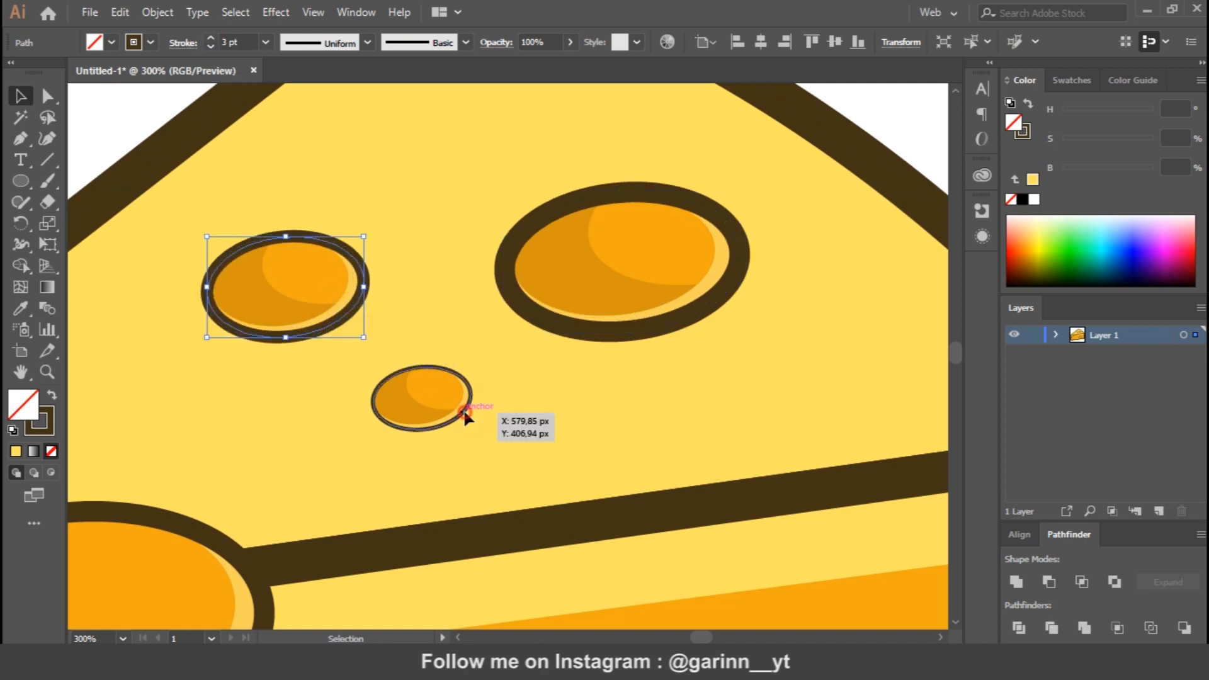
pyautogui.click(212, 38)
pyautogui.click(212, 38)
pyautogui.moveTo(471, 429); pyautogui.dragTo(480, 435)
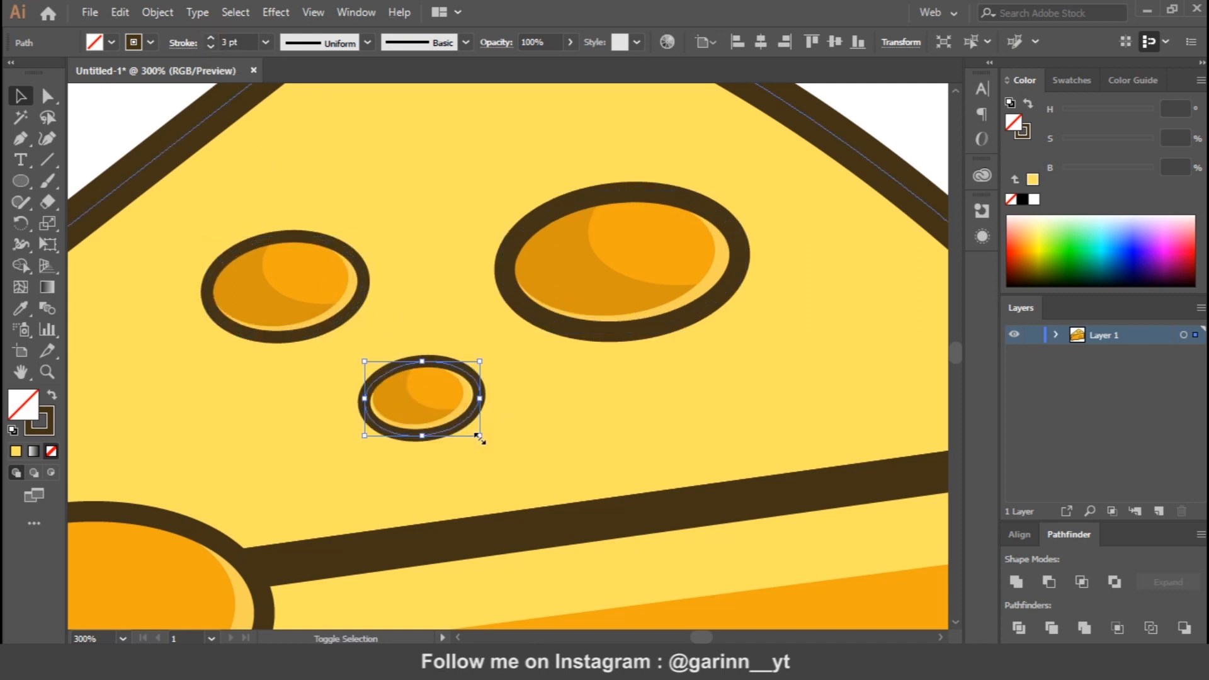
# Fill the wedge's base shape, seen as the top face, with the darker yellow swatch
pyautogui.click(904, 124)
pyautogui.hotkey('ctrl', '0')
pyautogui.click(706, 248)
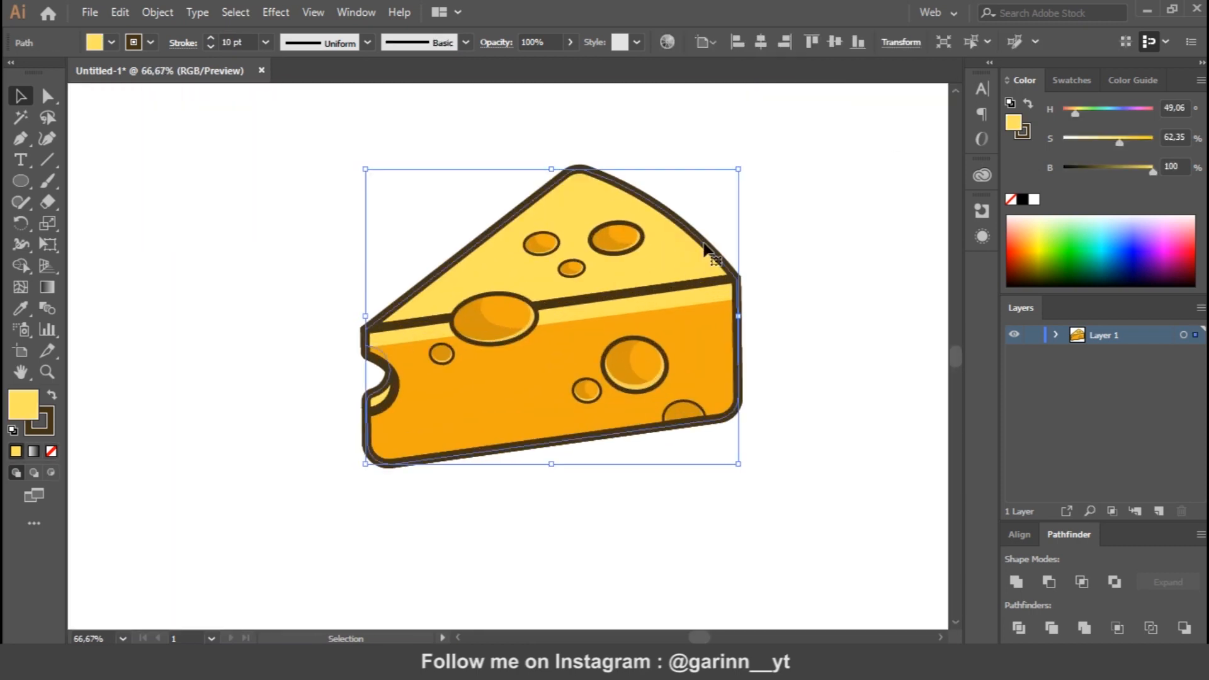
pyautogui.click(797, 183)
pyautogui.click(408, 307)
pyautogui.click(1071, 80)
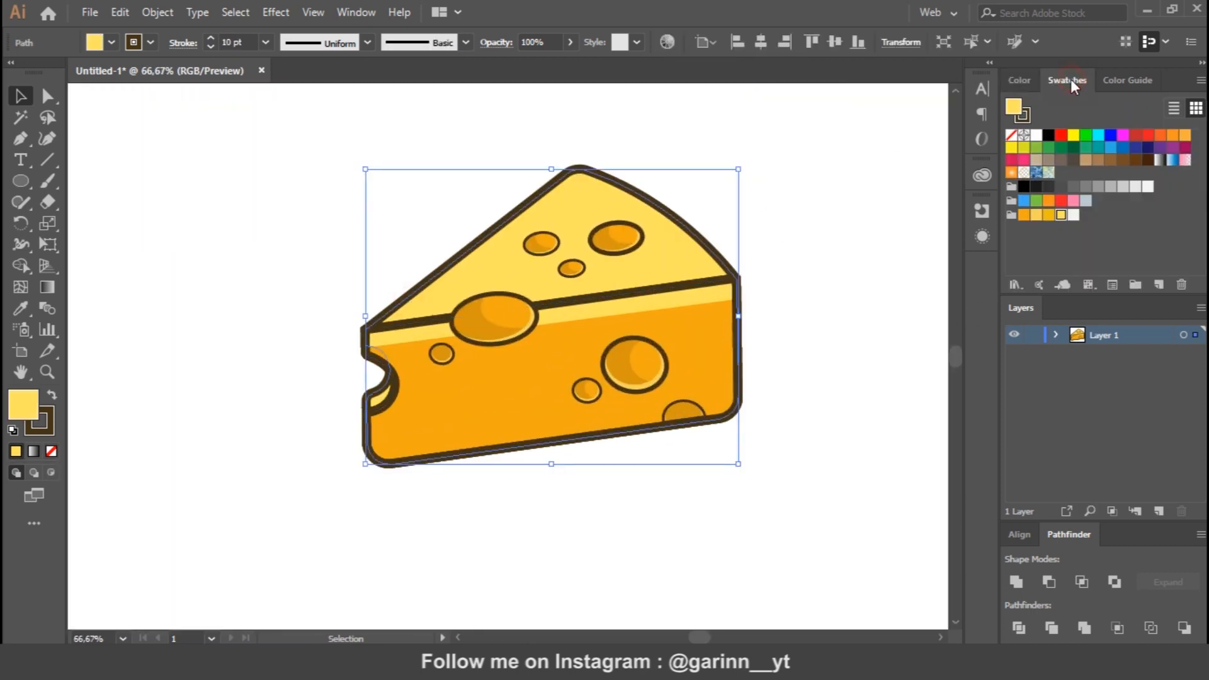
pyautogui.click(863, 281)
# Draw a circle about 287 px wide over the right part of the wedge, then move it up and enlarge it
pyautogui.hotkey('ctrl', '+')
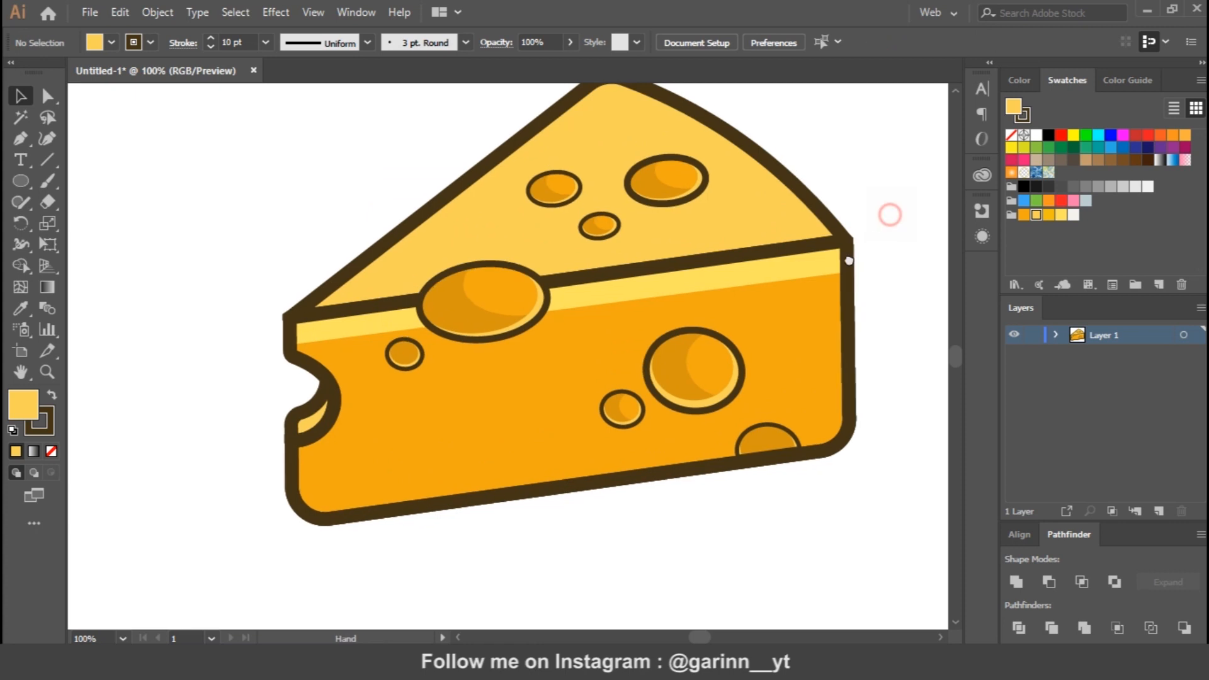
pyautogui.moveTo(878, 225); pyautogui.dragTo(813, 297)
pyautogui.press('l')
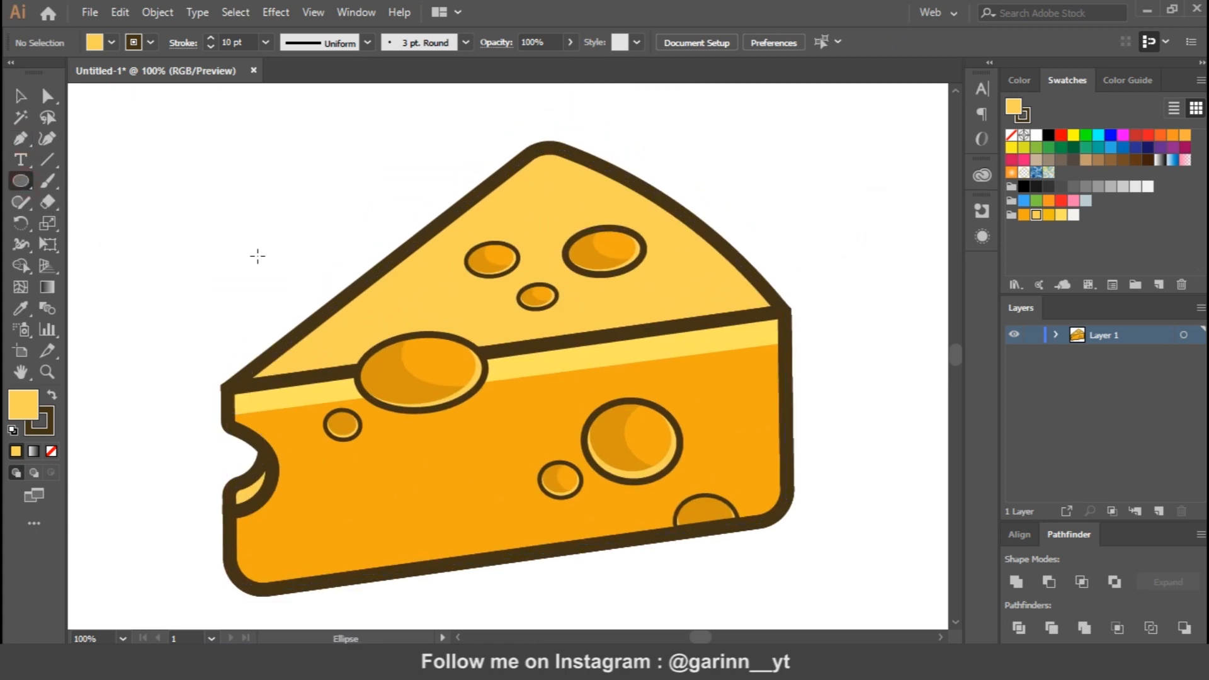
pyautogui.moveTo(482, 221)
pyautogui.mouseDown()
pyautogui.moveTo(791, 402)
pyautogui.moveTo(850, 522)
pyautogui.mouseUp()
pyautogui.hotkey('ctrl', 'z')
pyautogui.moveTo(451, 251); pyautogui.dragTo(845, 569)
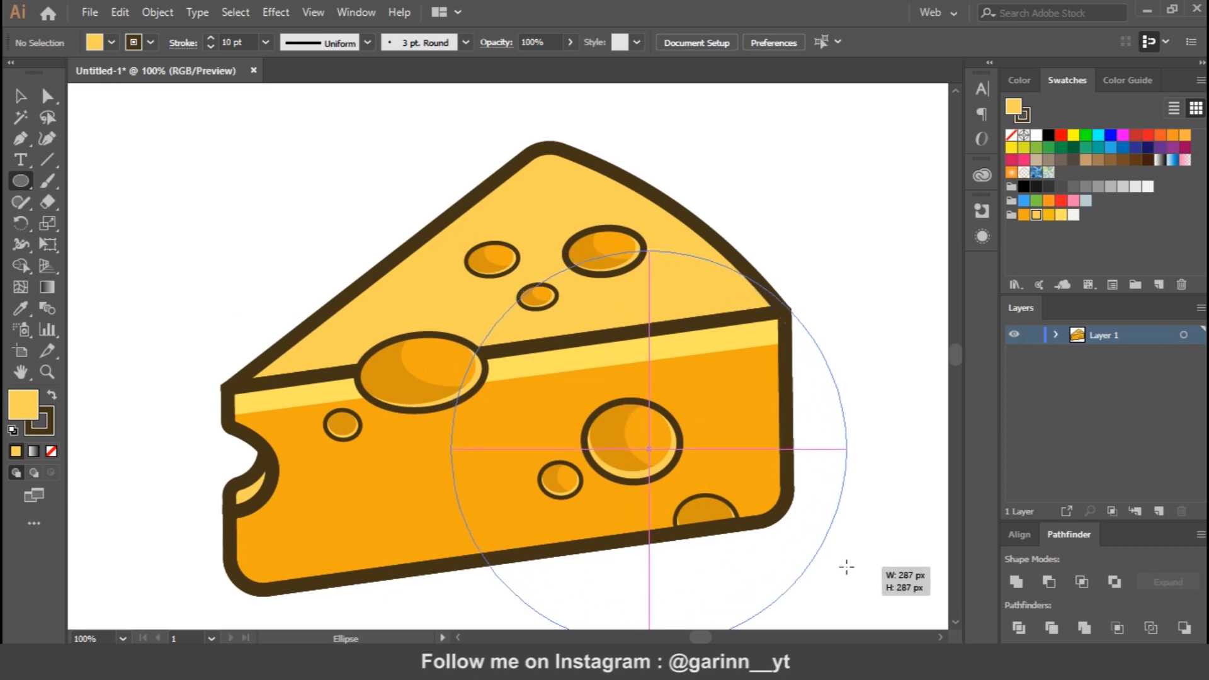
pyautogui.press('v')
pyautogui.moveTo(651, 457); pyautogui.dragTo(616, 374)
pyautogui.moveTo(815, 570); pyautogui.dragTo(844, 598)
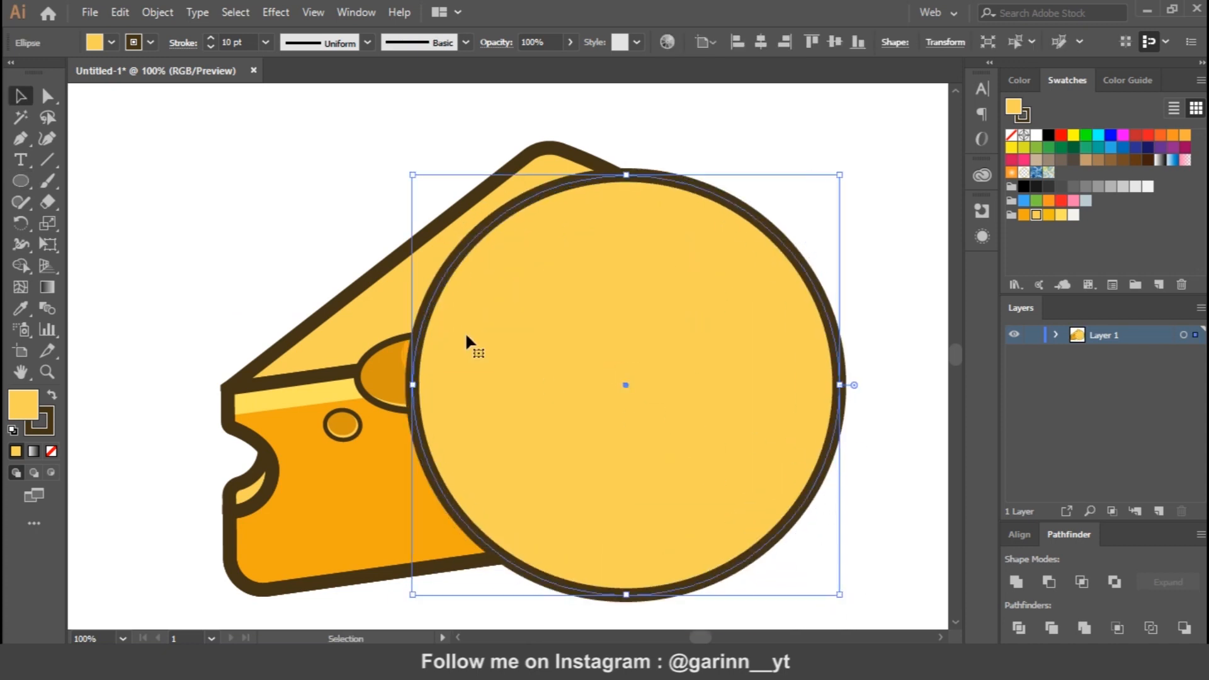
pyautogui.click(365, 288)
pyautogui.hotkey('shift', 'm')
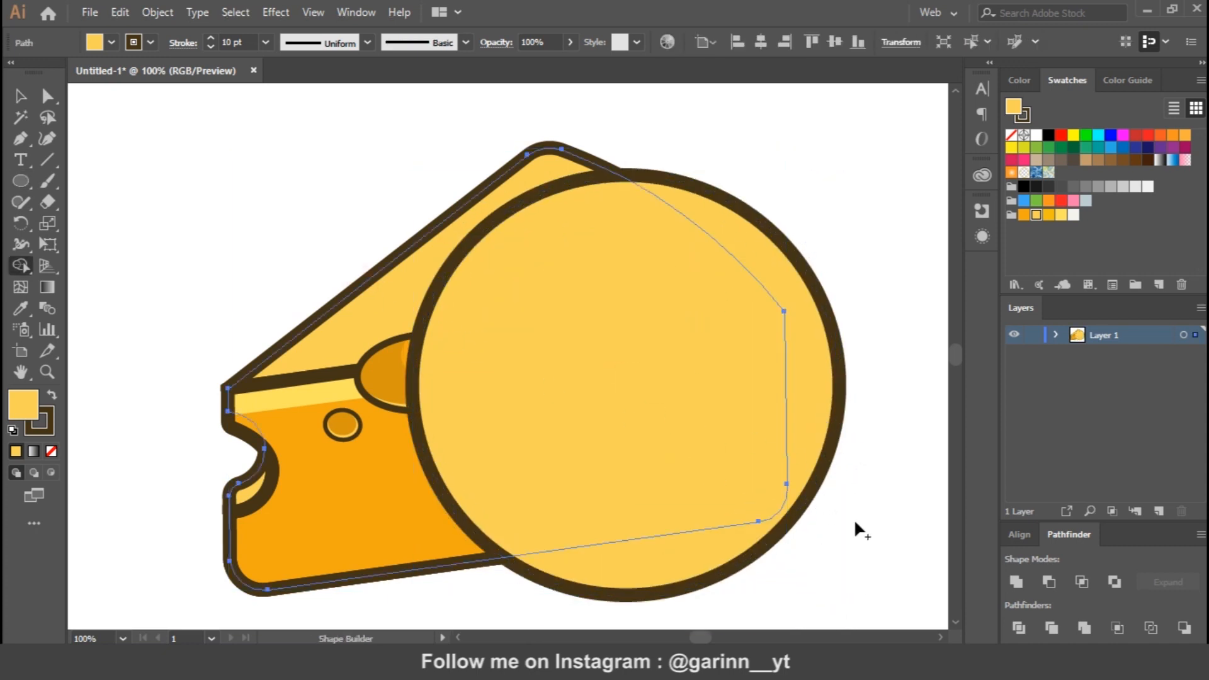
pyautogui.press('v')
pyautogui.click(854, 521)
pyautogui.click(825, 441)
# Remove the part of the circle outside the wedge's outline with the Shape Builder
pyautogui.click(369, 292)
pyautogui.keyDown('shift'); pyautogui.click(831, 431); pyautogui.keyUp('shift')
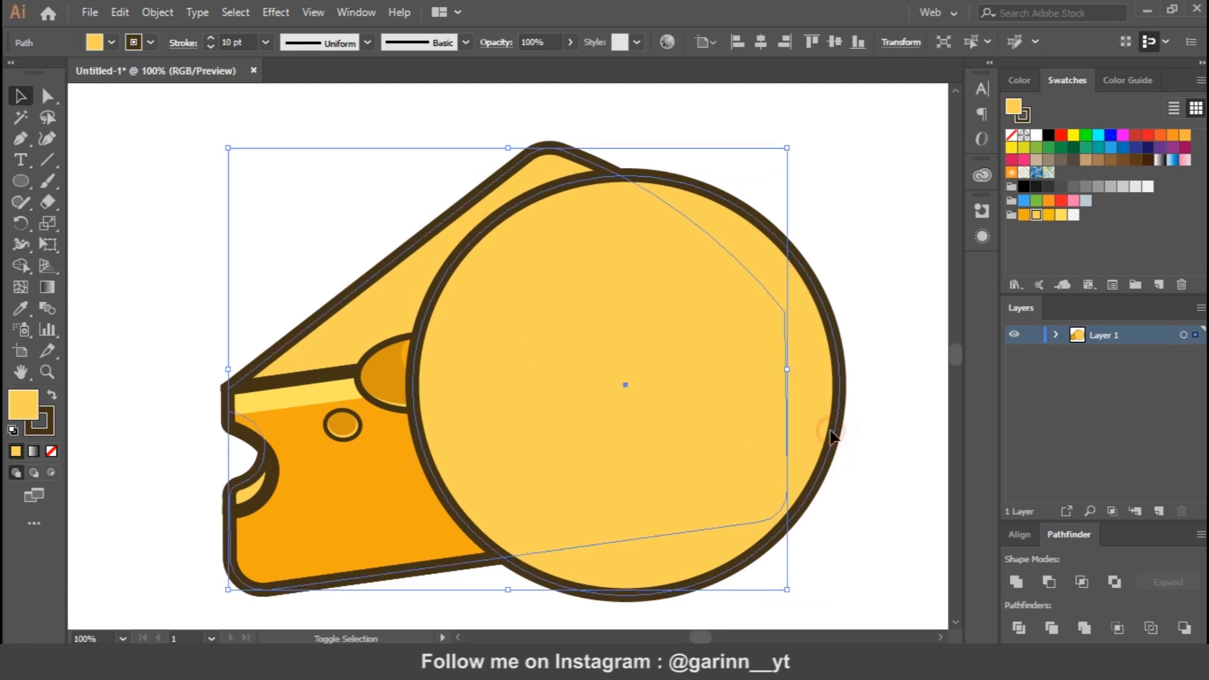
pyautogui.hotkey('shift', 'm')
pyautogui.keyDown('alt'); pyautogui.click(824, 427); pyautogui.keyUp('alt')
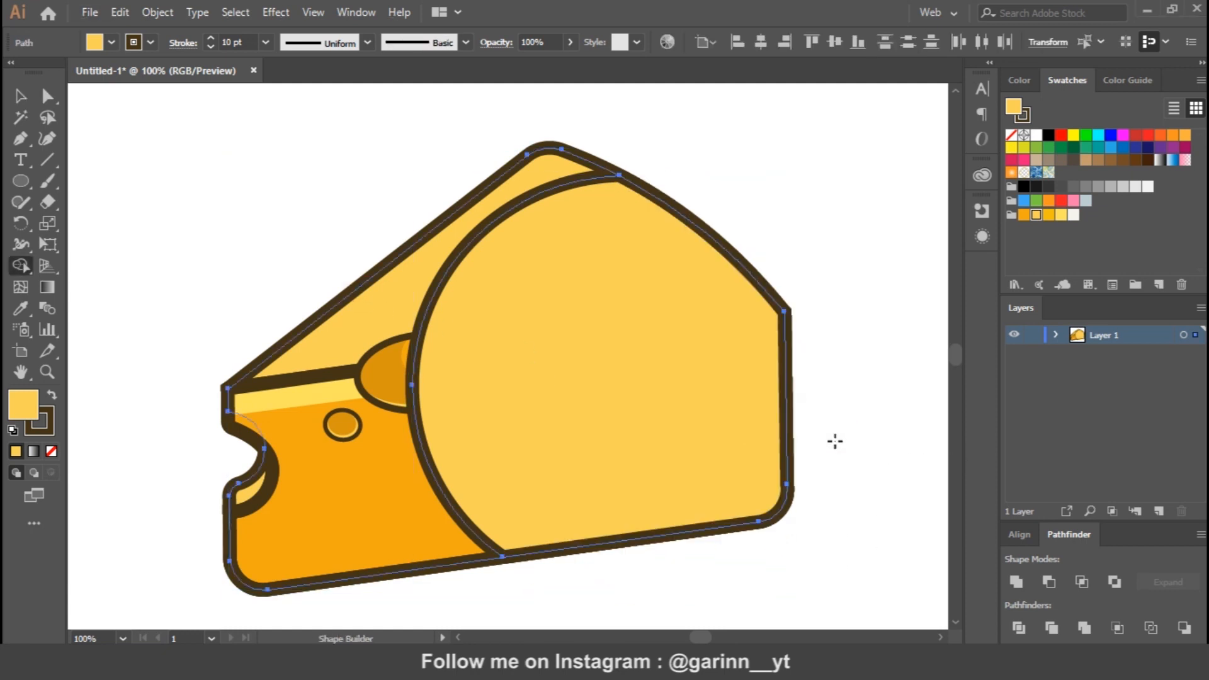
pyautogui.press('v')
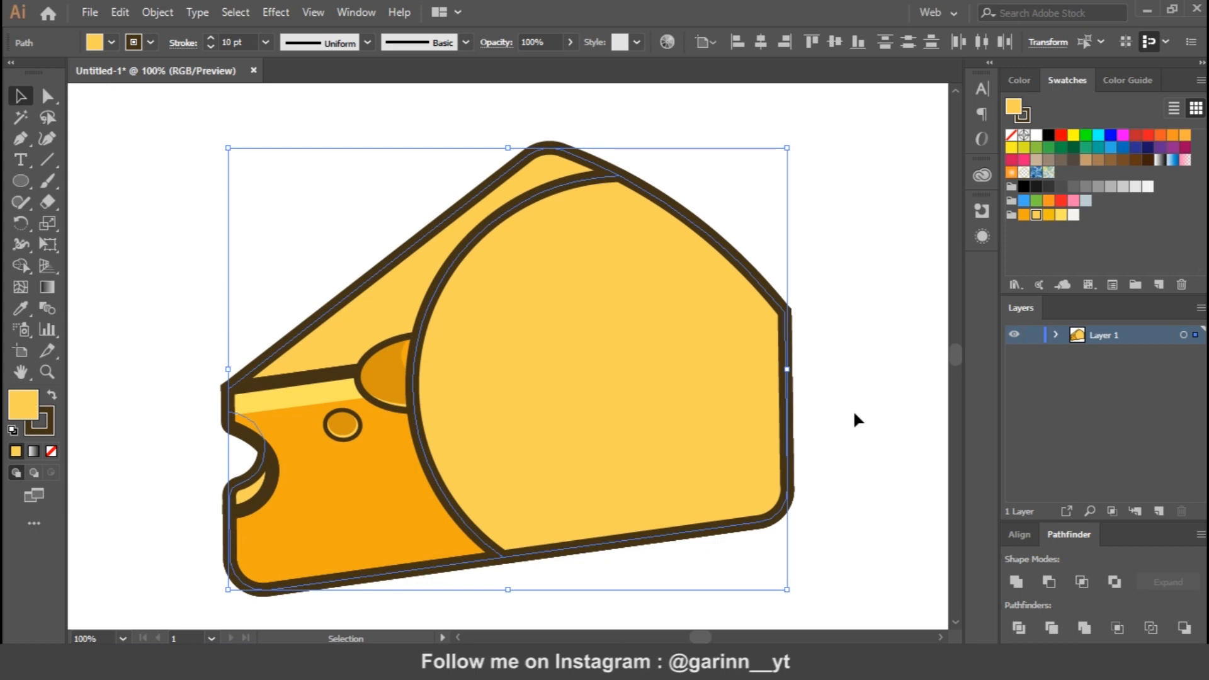
# Send the trimmed circle behind the front face and the holes
pyautogui.click(837, 406)
pyautogui.rightClick(458, 265)
pyautogui.moveTo(580, 543)
pyautogui.click(731, 600)
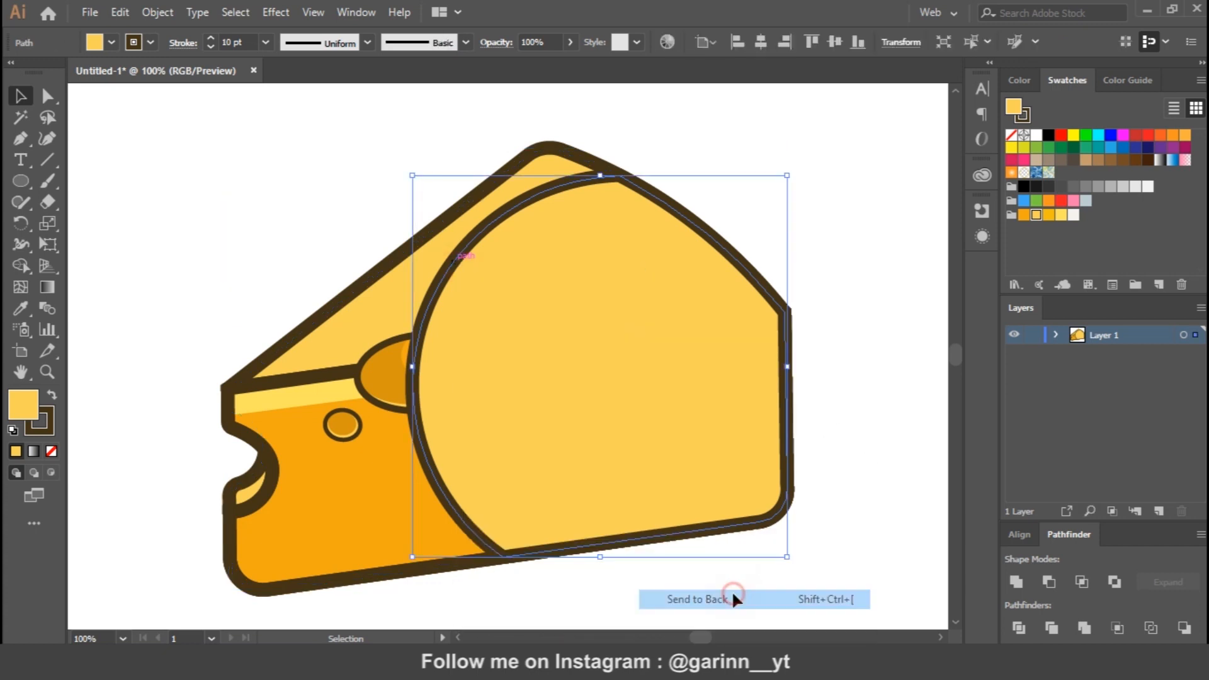
# Remove the trimmed circle's outline and fill it with the lighter yellow swatch
pyautogui.click(51, 452)
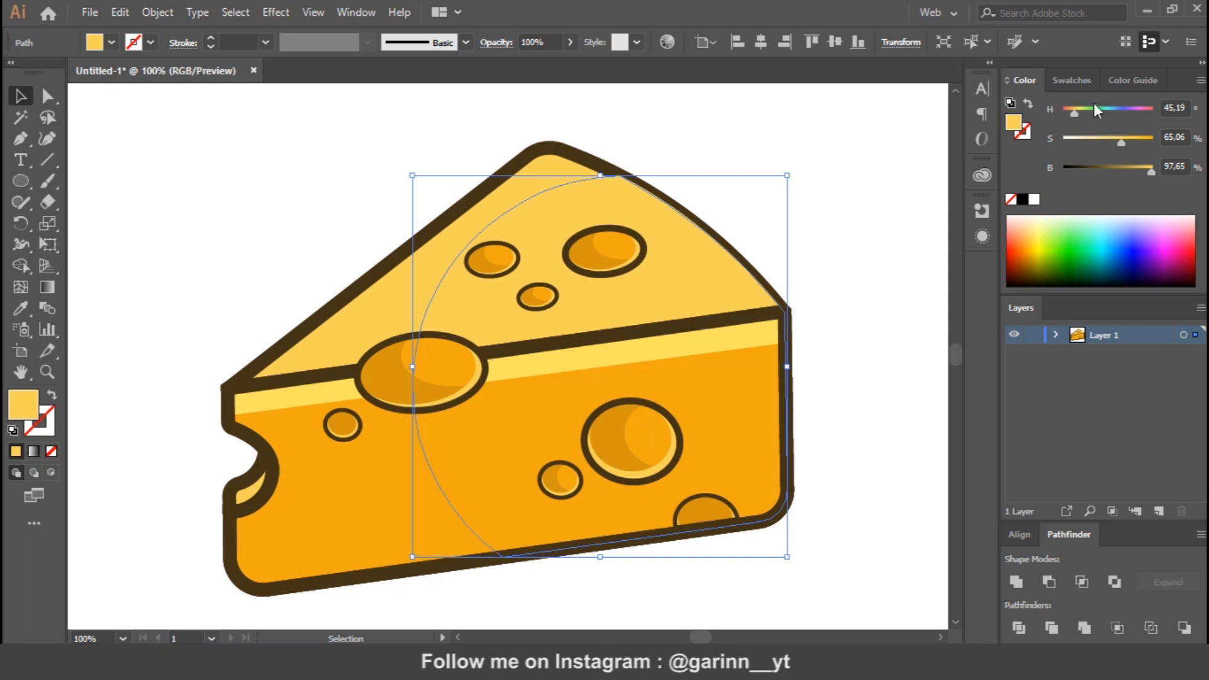
pyautogui.click(1071, 81)
pyautogui.click(1064, 217)
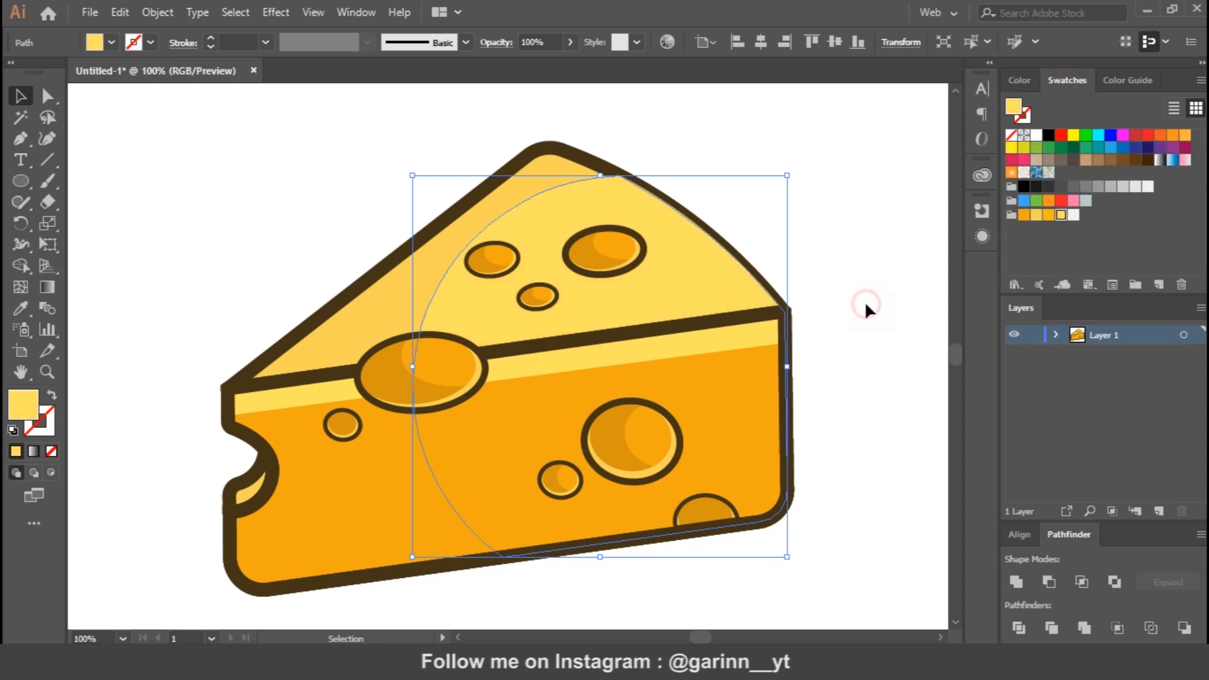
pyautogui.click(922, 414)
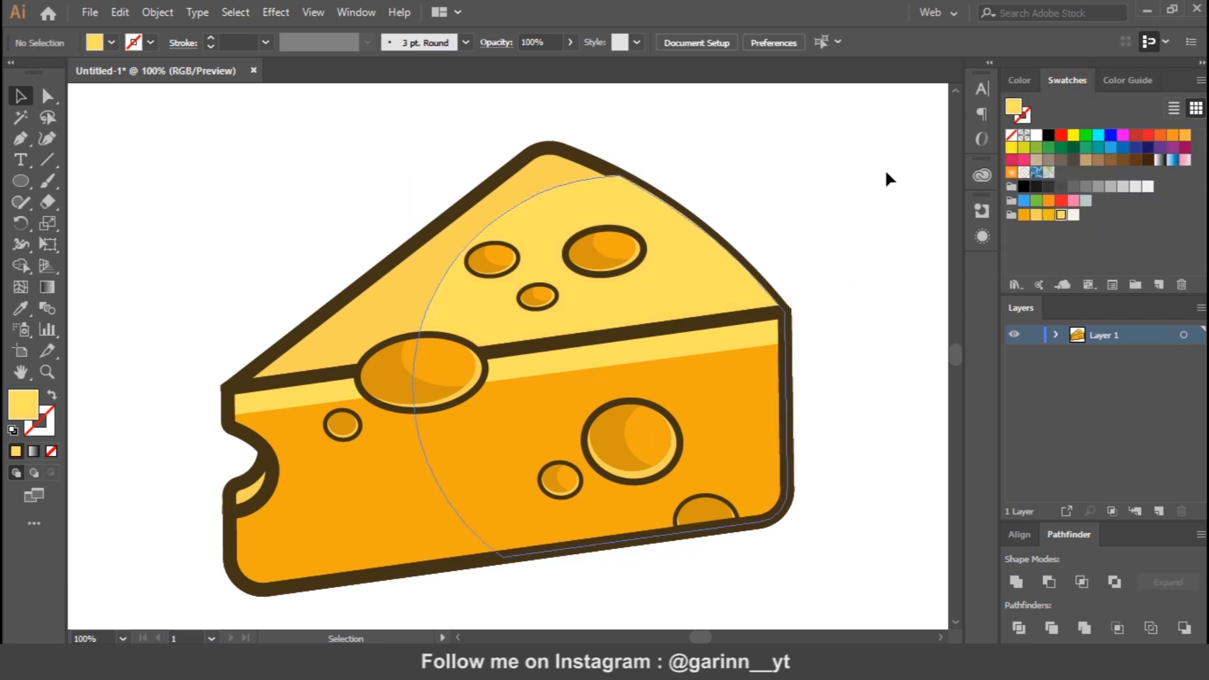
# Bring the wedge's base shape to the front and remove its fill so only the brown outline covers the artwork
pyautogui.click(588, 157)
pyautogui.rightClick(583, 159)
pyautogui.moveTo(630, 437)
pyautogui.click(845, 432)
pyautogui.click(51, 451)
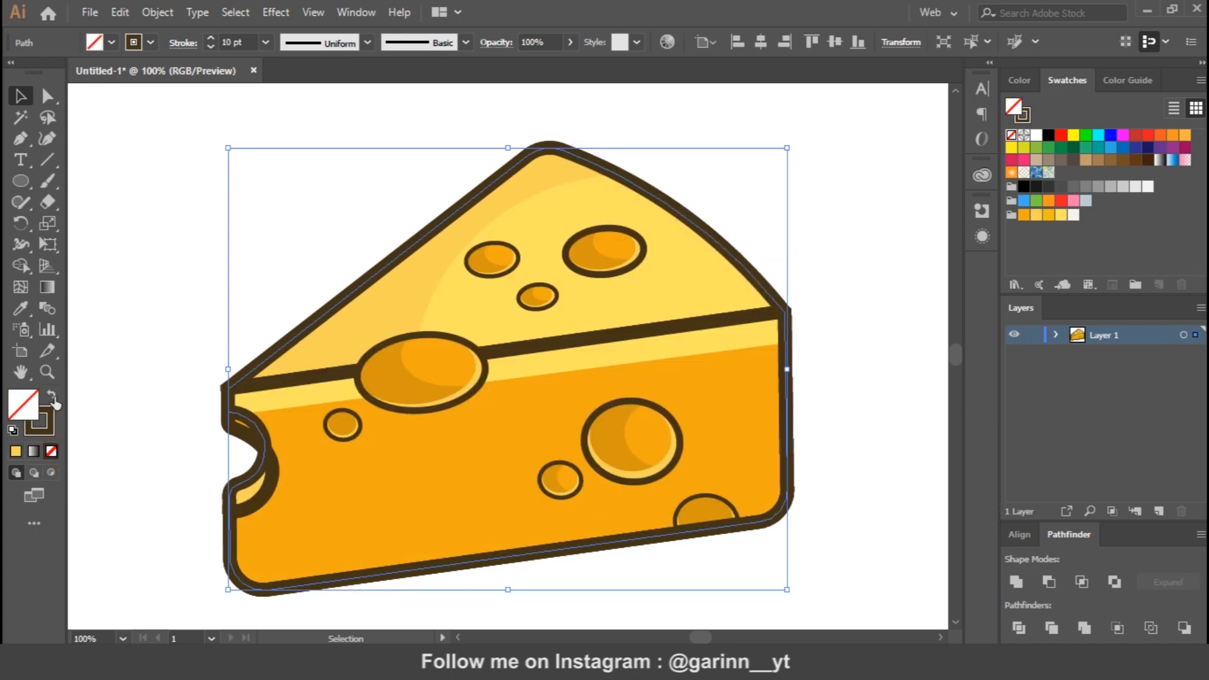
pyautogui.click(855, 338)
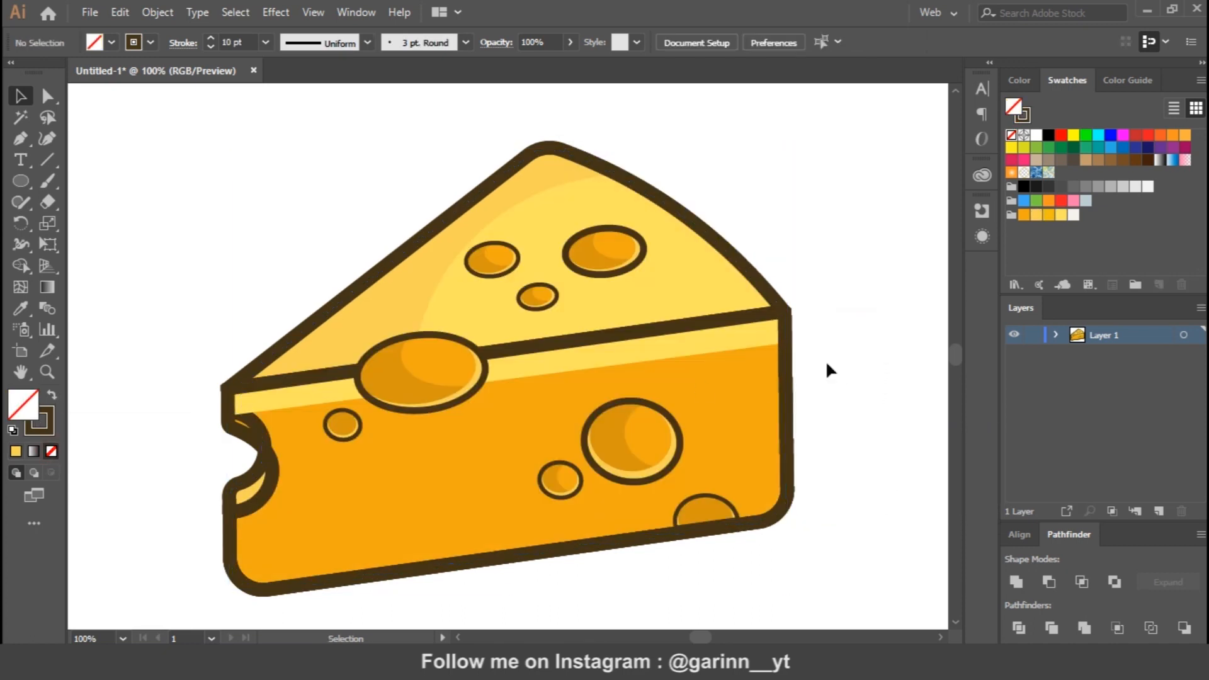
# Try to trim the overlapping sliver at the upper part of the edge notch with the Shape Builder
pyautogui.click(620, 165)
pyautogui.scroll(2, 183, 432)
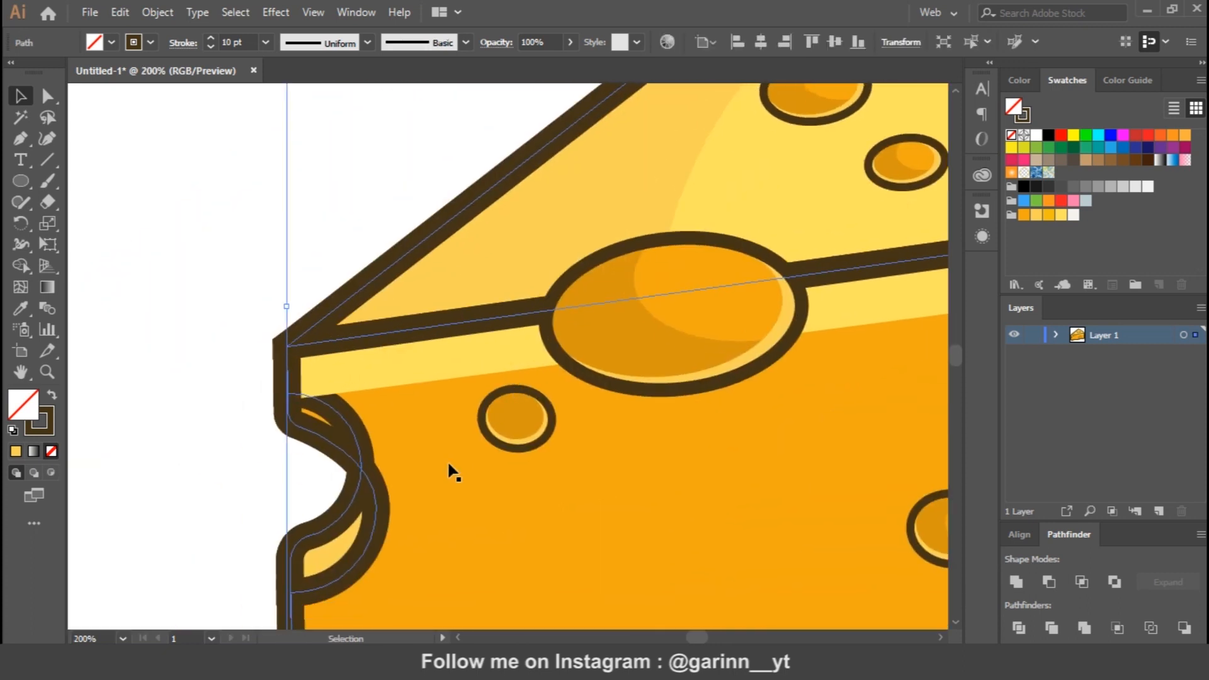
pyautogui.hotkey('shift', 'm')
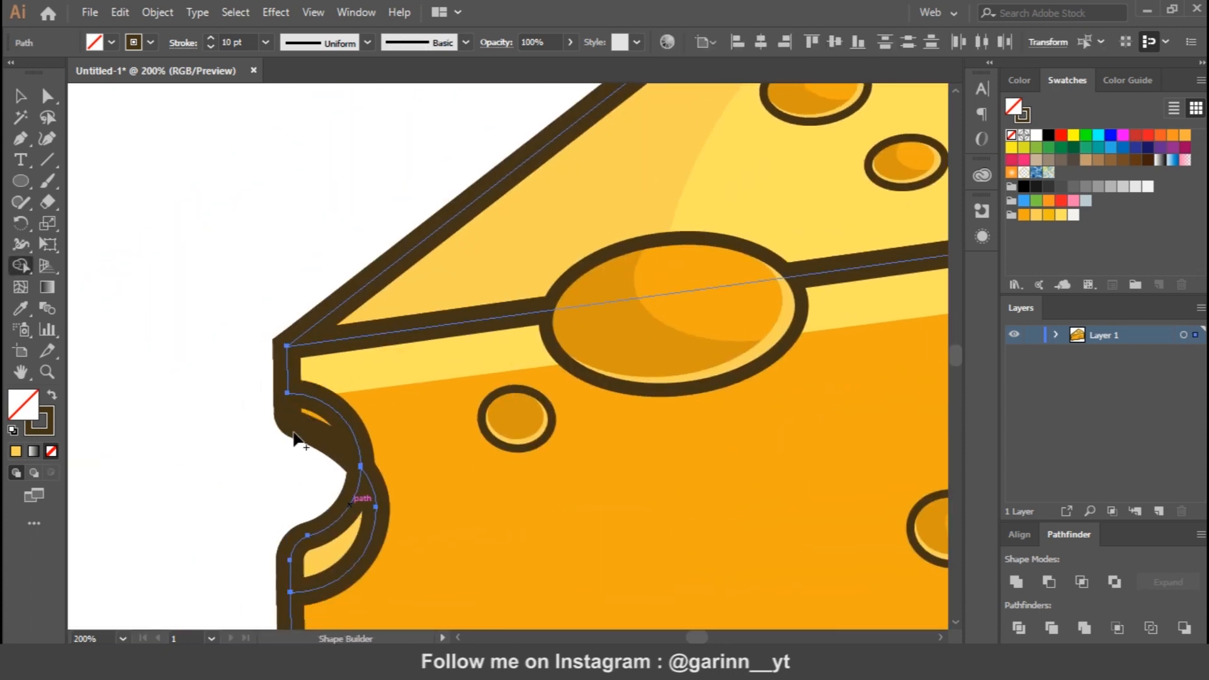
pyautogui.keyDown('alt'); pyautogui.click(299, 433); pyautogui.keyUp('alt')
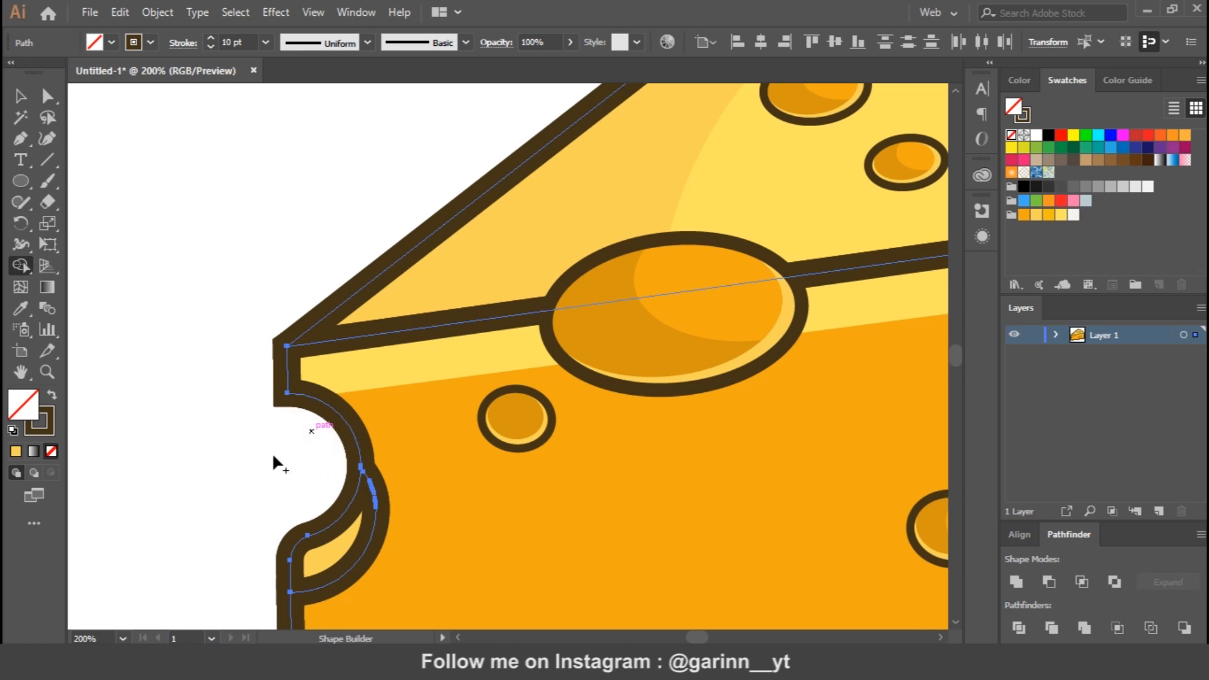
pyautogui.press('v')
pyautogui.click(275, 429)
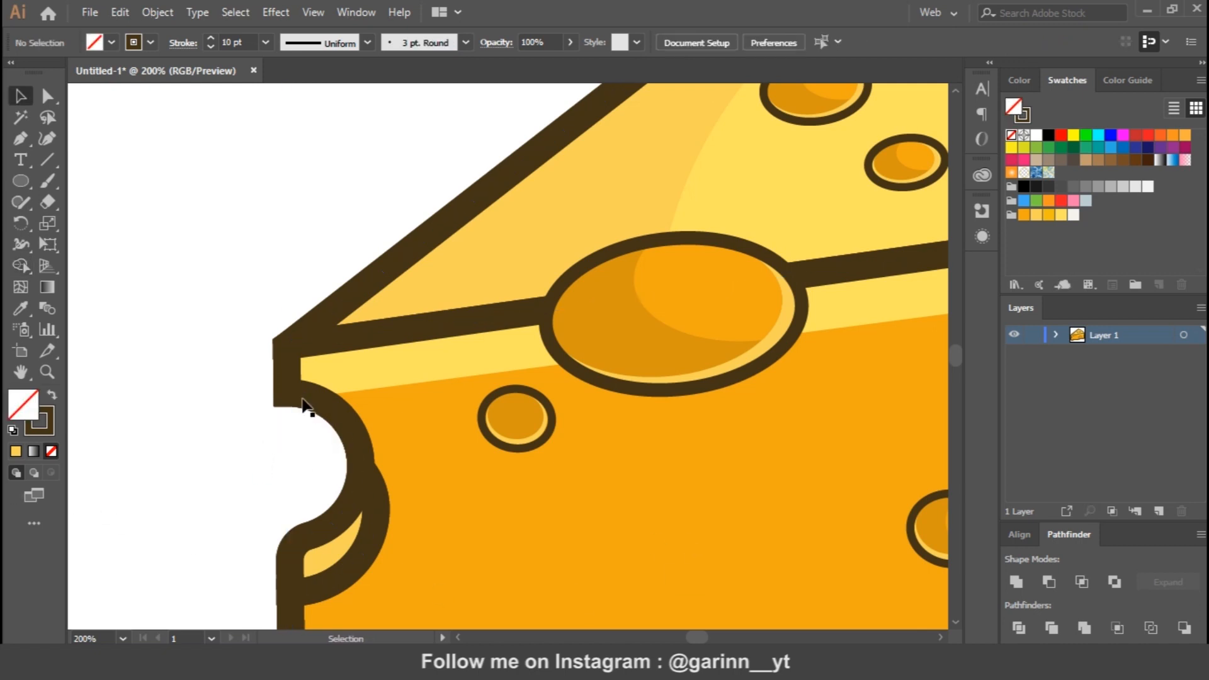
# Undo the trim at the edge notch
pyautogui.hotkey('ctrl', '-')
pyautogui.hotkey('ctrl', '-')
pyautogui.hotkey('ctrl', '-')
pyautogui.hotkey('ctrl', 'z')
pyautogui.click(872, 408)
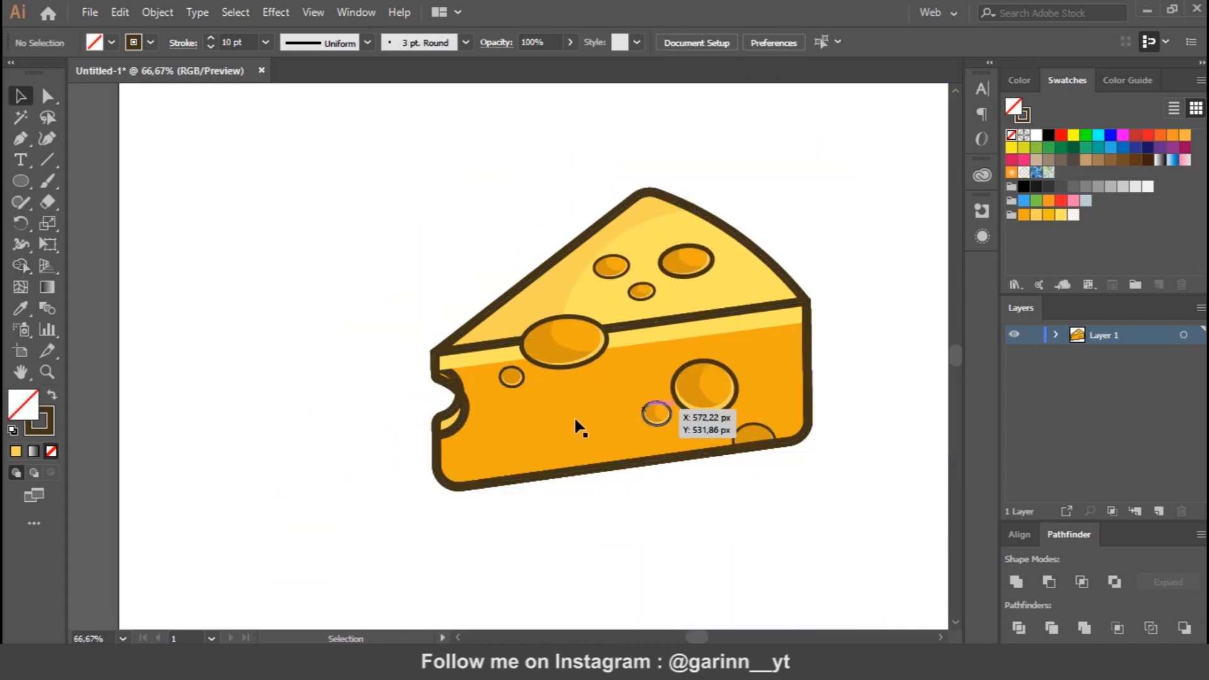
# Rearrange the stacking order of the shapes around the edge notch to hide the overlapping inner outline
pyautogui.click(457, 426)
pyautogui.keyDown('shift'); pyautogui.click(497, 437); pyautogui.keyUp('shift')
pyautogui.rightClick(706, 424)
pyautogui.click(876, 354)
pyautogui.click(461, 428)
pyautogui.hotkey('ctrl', '+')
pyautogui.hotkey('ctrl', '+')
pyautogui.moveTo(279, 411); pyautogui.dragTo(468, 439)
pyautogui.click(303, 263)
pyautogui.hotkey('ctrl', '[')
pyautogui.moveTo(704, 392); pyautogui.dragTo(322, 588)
pyautogui.moveTo(337, 529); pyautogui.dragTo(575, 377)
pyautogui.click(164, 441)
# Draw a circle over the right part of the front face and trim it to the face's outline with the Shape Builder
pyautogui.hotkey('ctrl', '0')
pyautogui.moveTo(375, 284); pyautogui.dragTo(576, 351)
pyautogui.moveTo(480, 394); pyautogui.dragTo(500, 370)
pyautogui.press('v')
pyautogui.keyDown('shift'); pyautogui.click(368, 348); pyautogui.keyUp('shift')
pyautogui.hotkey('shift', 'm')
pyautogui.keyDown('alt'); pyautogui.click(482, 437); pyautogui.keyUp('alt')
pyautogui.press('v')
pyautogui.click(673, 441)
# Fill the trimmed front-face shape with the lighter yellow swatch and remove its outline
pyautogui.click(402, 354)
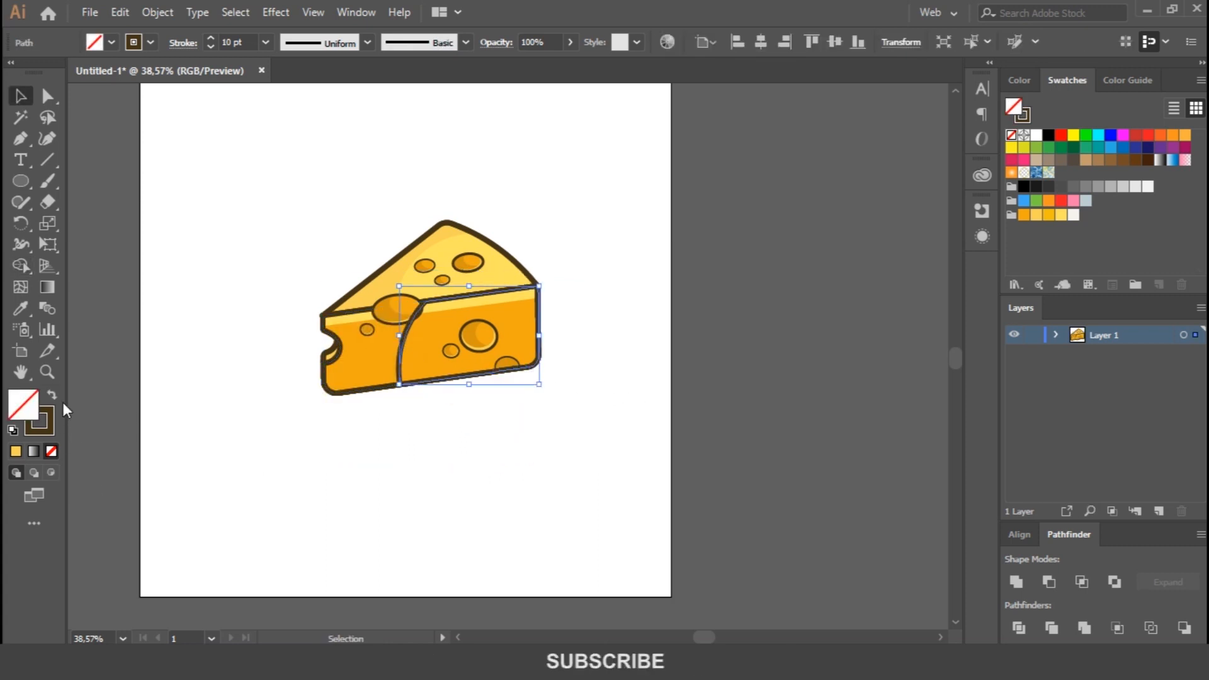
pyautogui.click(1062, 215)
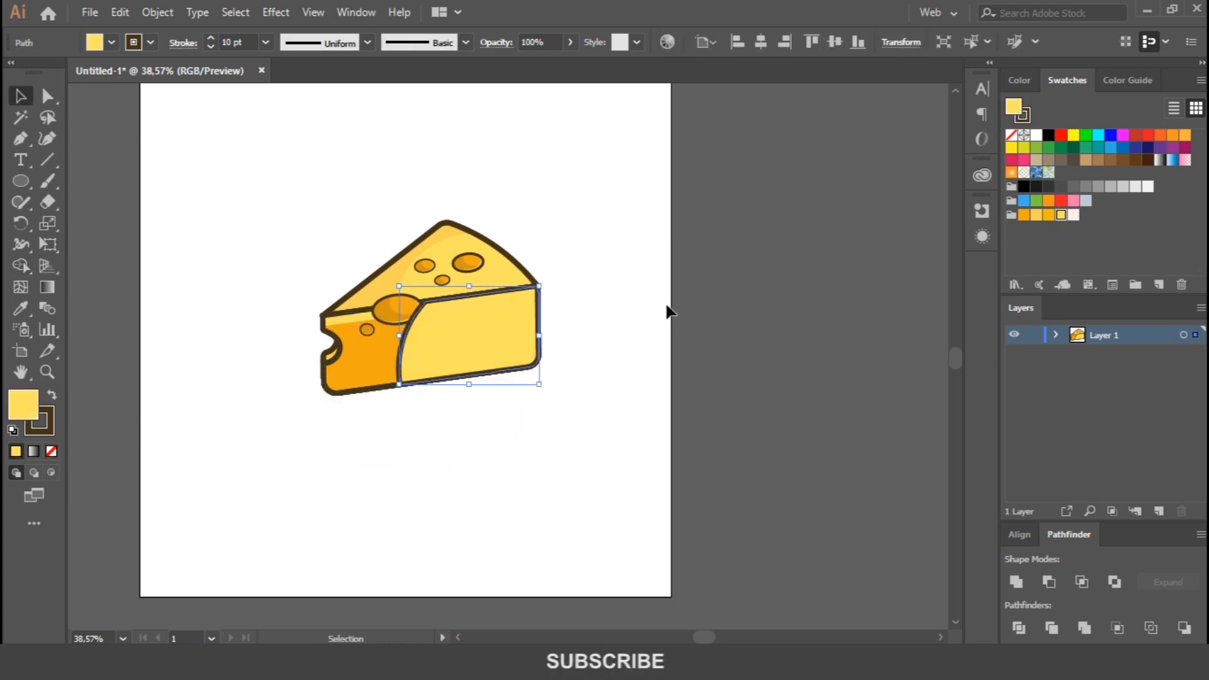
pyautogui.hotkey('ctrl', '+')
pyautogui.hotkey('ctrl', '+')
pyautogui.hotkey('ctrl', '+')
pyautogui.click(45, 430)
pyautogui.click(51, 451)
pyautogui.click(20, 406)
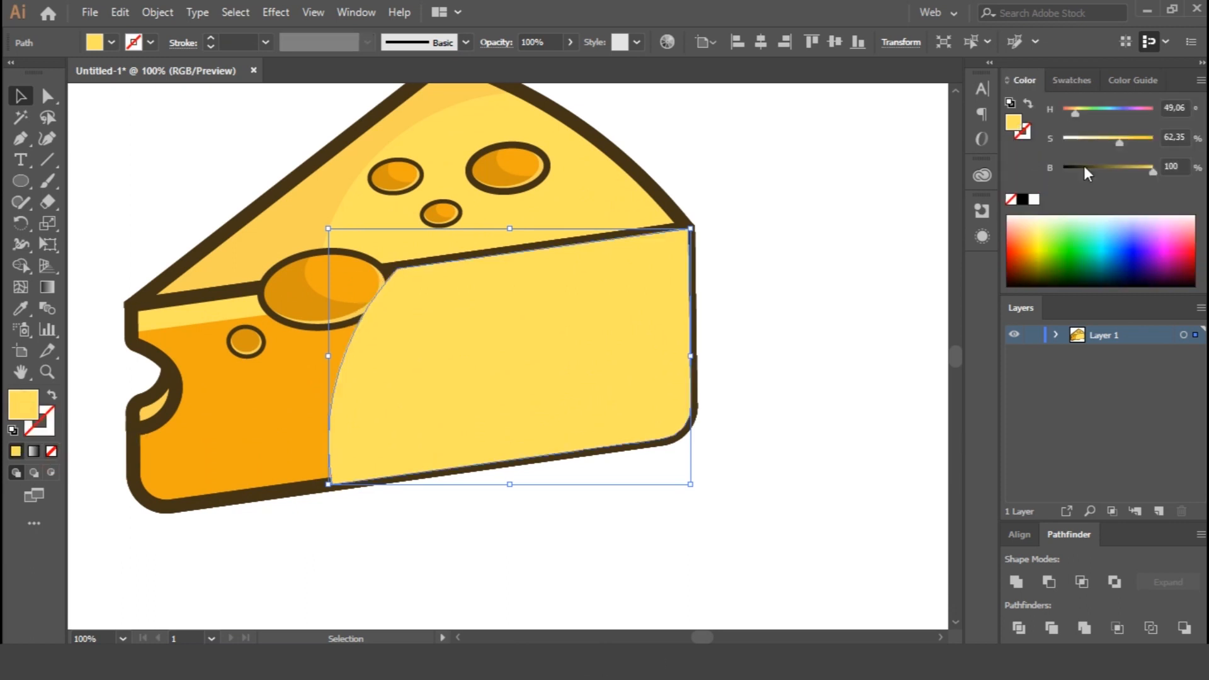
# Set the front-face highlight's opacity to 50% and send it backward behind the holes and brown outlines
pyautogui.click(571, 42)
pyautogui.click(536, 65)
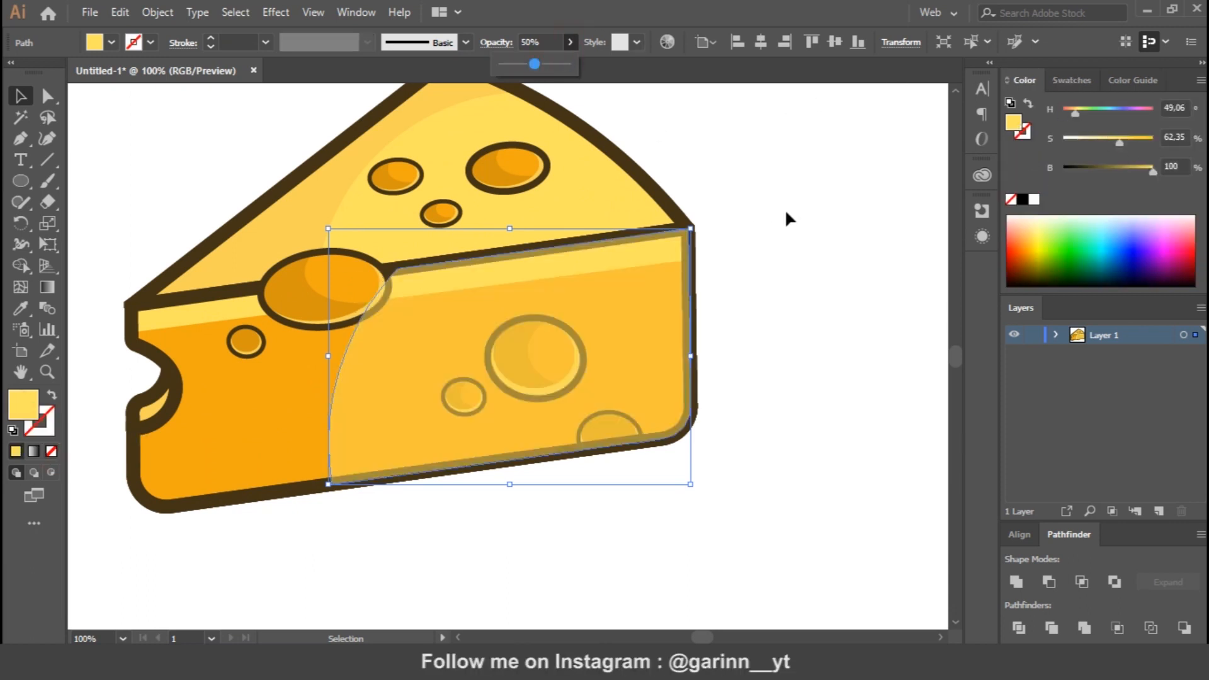
pyautogui.click(819, 242)
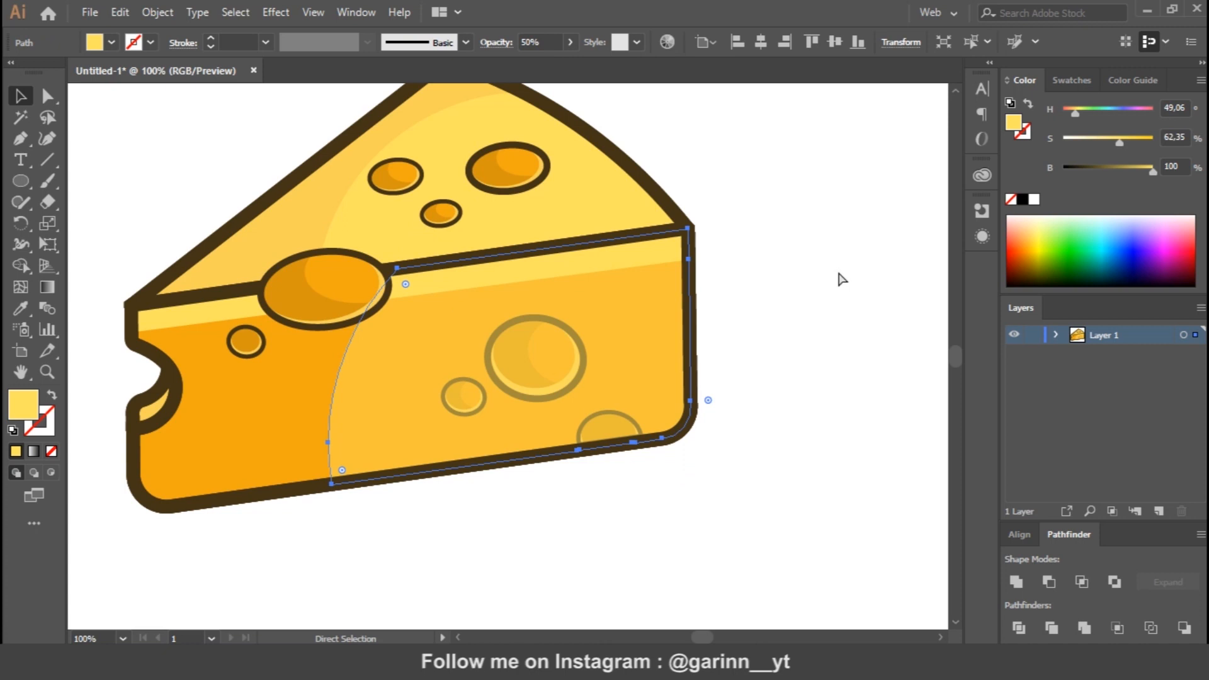
pyautogui.hotkey('ctrl', '[')
pyautogui.hotkey('ctrl', '[')
pyautogui.hotkey('ctrl', '[')
pyautogui.click(865, 480)
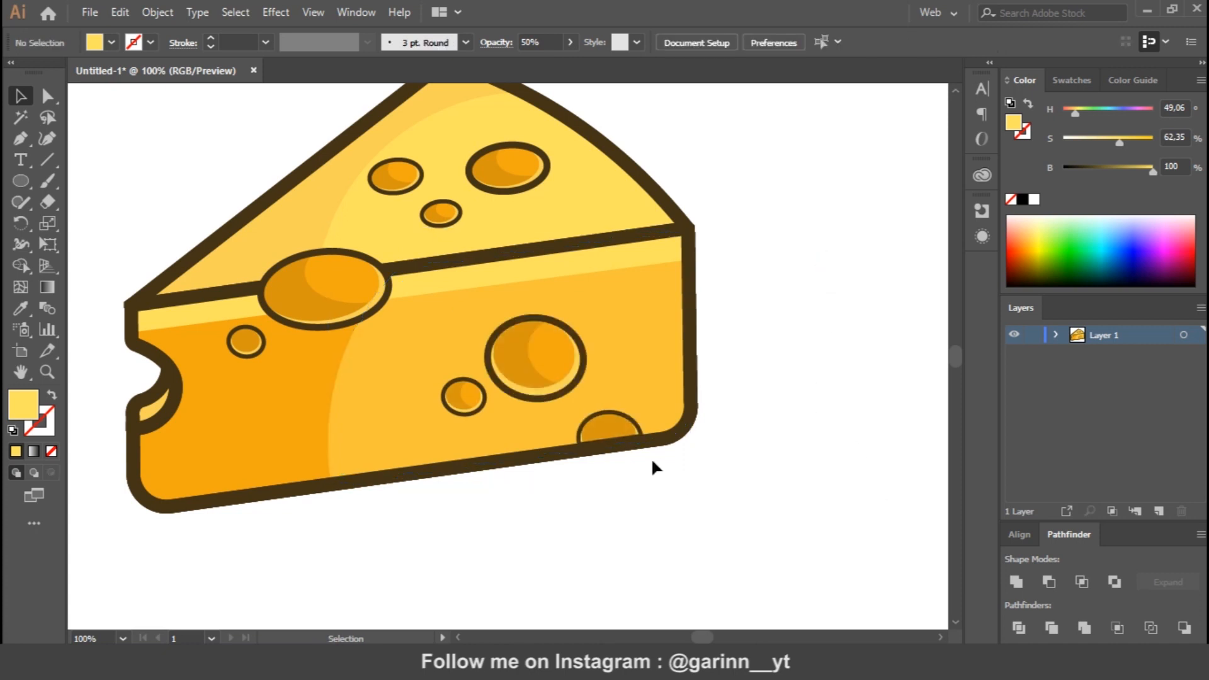
# Inspect the front-face highlight up close and the whole cheese wedge at a reduced zoom
pyautogui.hotkey('ctrl', '+')
pyautogui.moveTo(473, 440); pyautogui.dragTo(680, 411)
pyautogui.hotkey('ctrl', '-')
pyautogui.hotkey('ctrl', '-')
pyautogui.hotkey('ctrl', '-')
pyautogui.moveTo(714, 346); pyautogui.dragTo(529, 358)
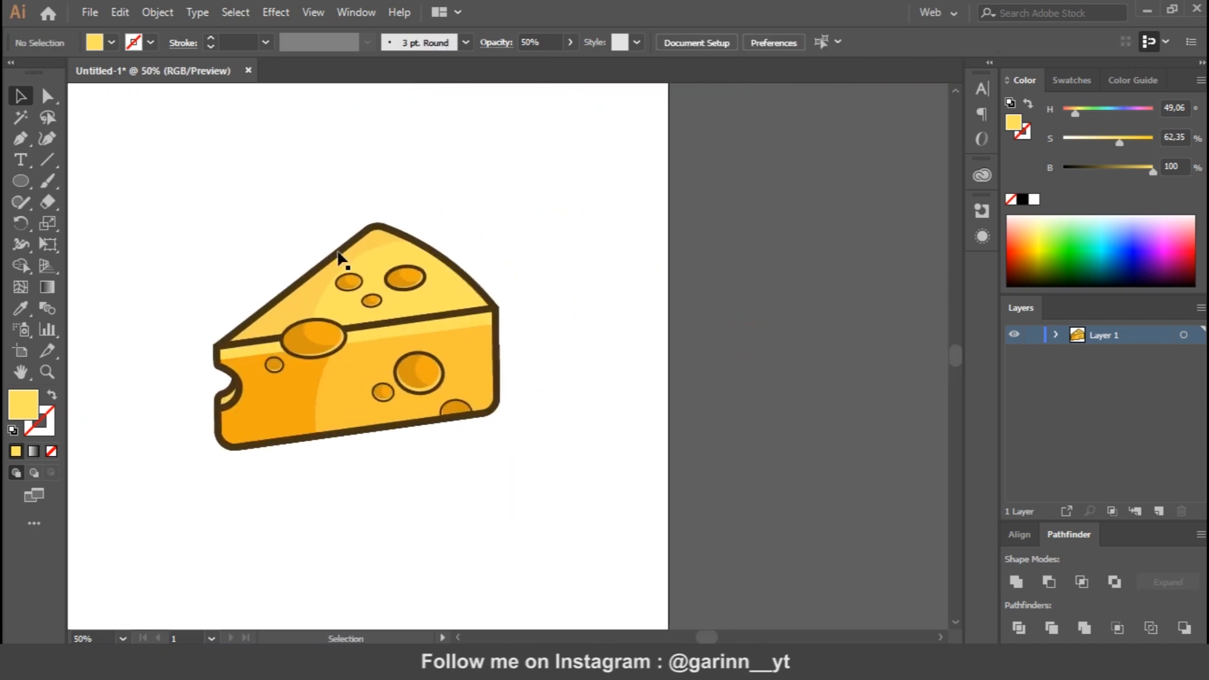
# Draw an open V-shaped path with the Pen tool inside the right corner of the cheese's top face
pyautogui.hotkey('ctrl', '+')
pyautogui.hotkey('ctrl', '+')
pyautogui.moveTo(560, 259); pyautogui.dragTo(656, 301)
pyautogui.click(462, 220)
pyautogui.click(531, 282)
pyautogui.click(419, 296)
pyautogui.press('v')
pyautogui.click(651, 243)
pyautogui.click(528, 279)
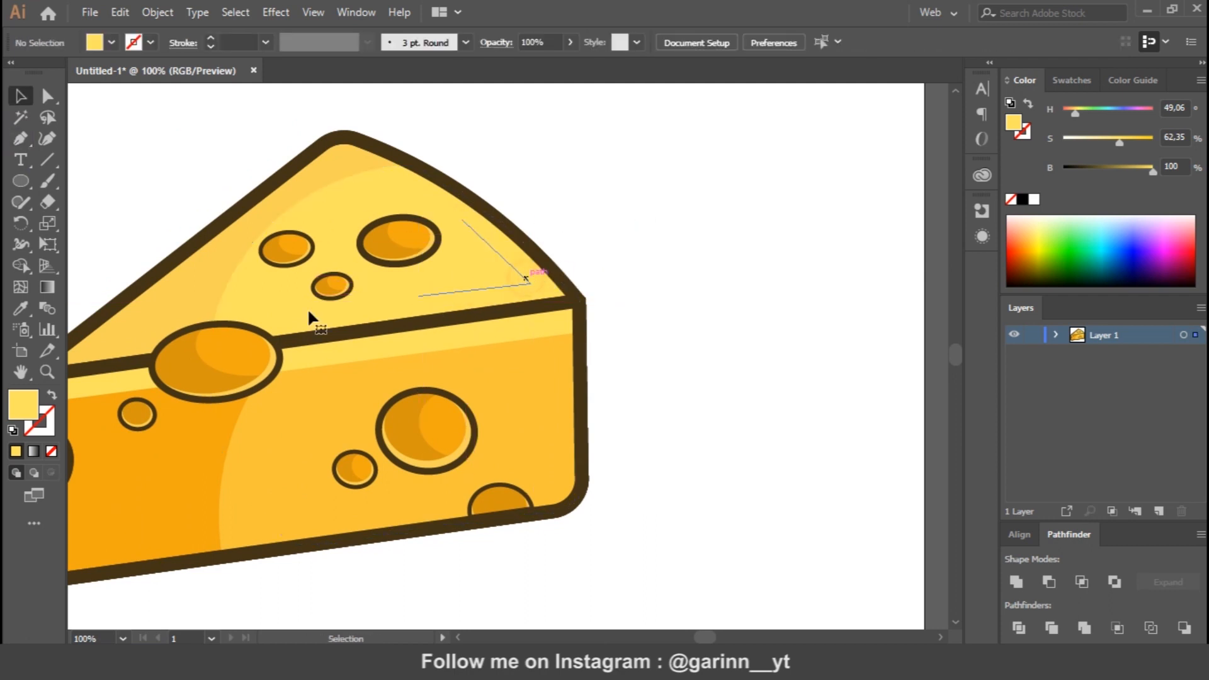
# Give the V-shaped path an off-white 9 pt stroke without fill and a width profile tapering at both ends
pyautogui.click(50, 394)
pyautogui.click(1071, 80)
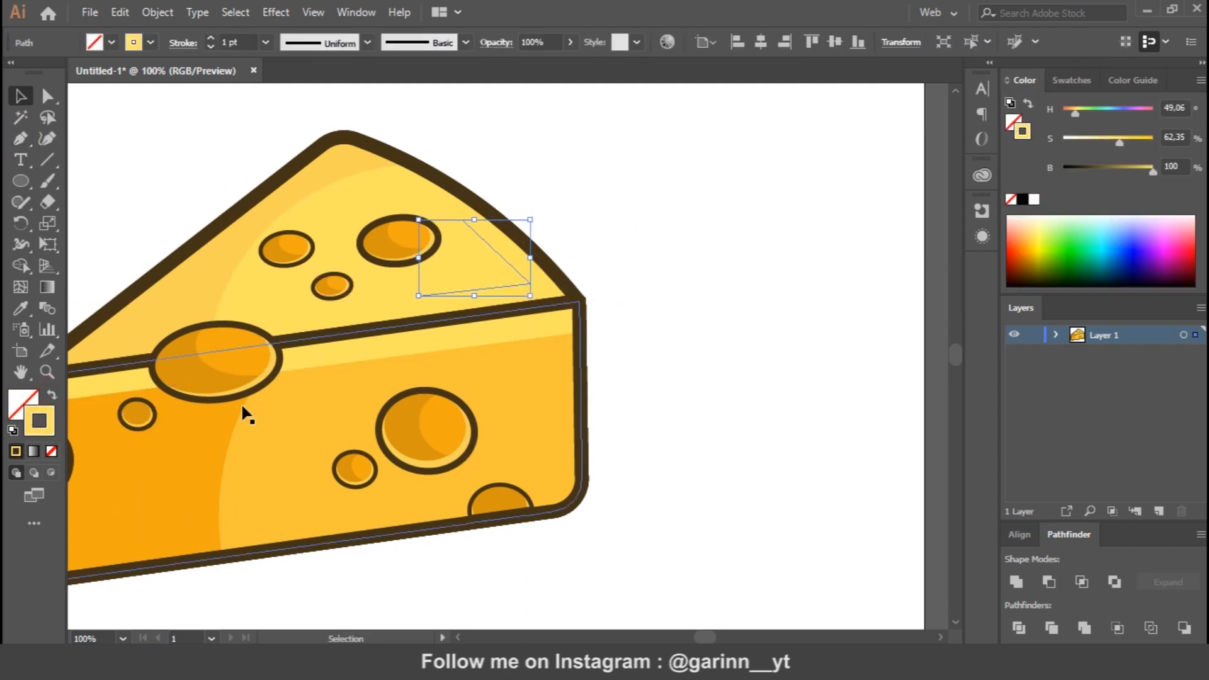
pyautogui.click(1073, 82)
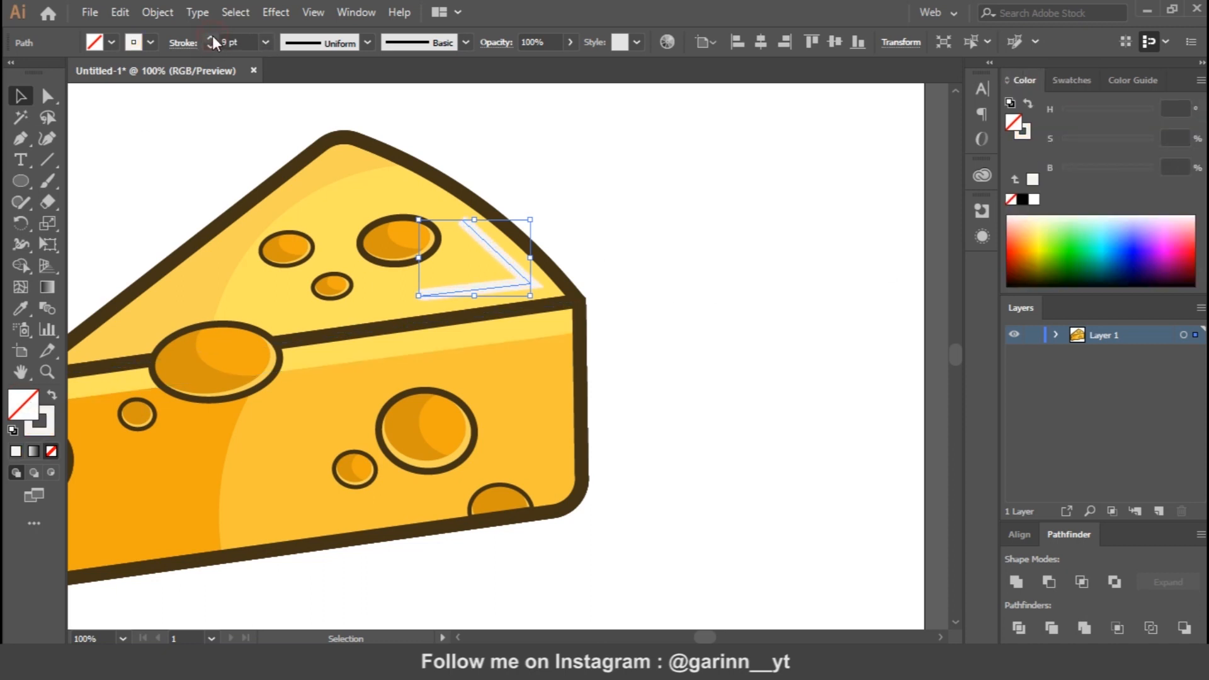
pyautogui.click(193, 43)
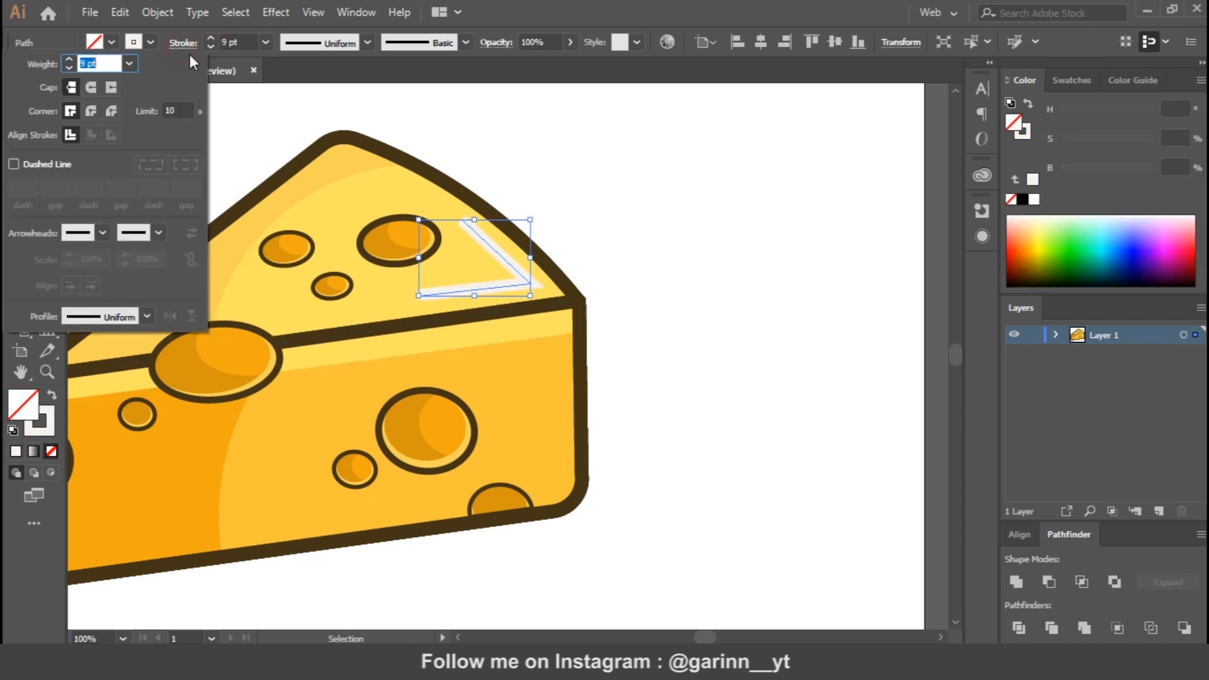
pyautogui.click(368, 43)
pyautogui.click(293, 91)
pyautogui.click(632, 217)
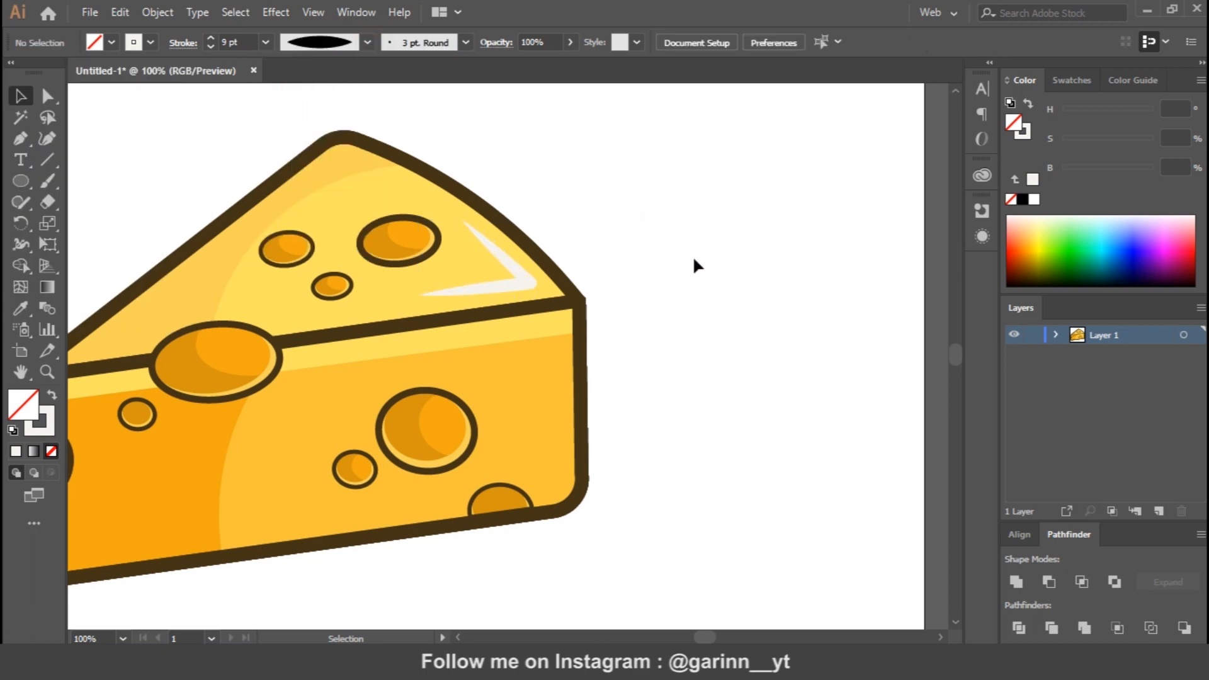
# Try opacities of 20% and 50% on the off-white corner highlight
pyautogui.click(522, 289)
pyautogui.write('20')
pyautogui.press('Return')
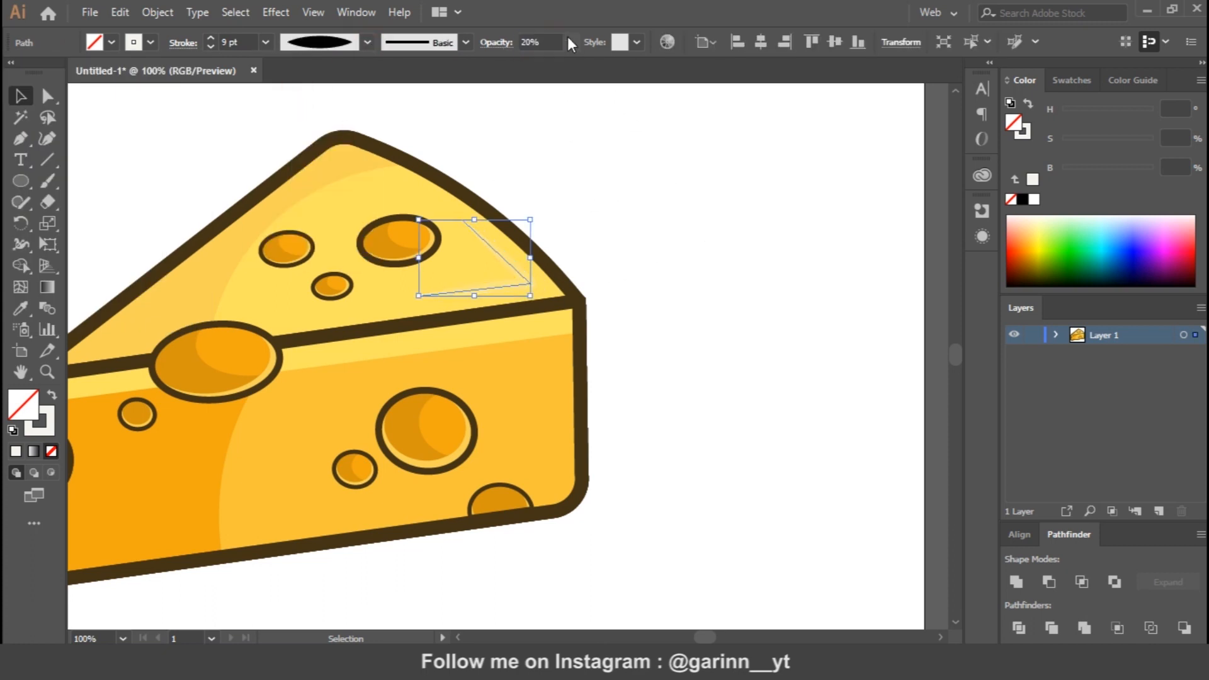
pyautogui.click(804, 381)
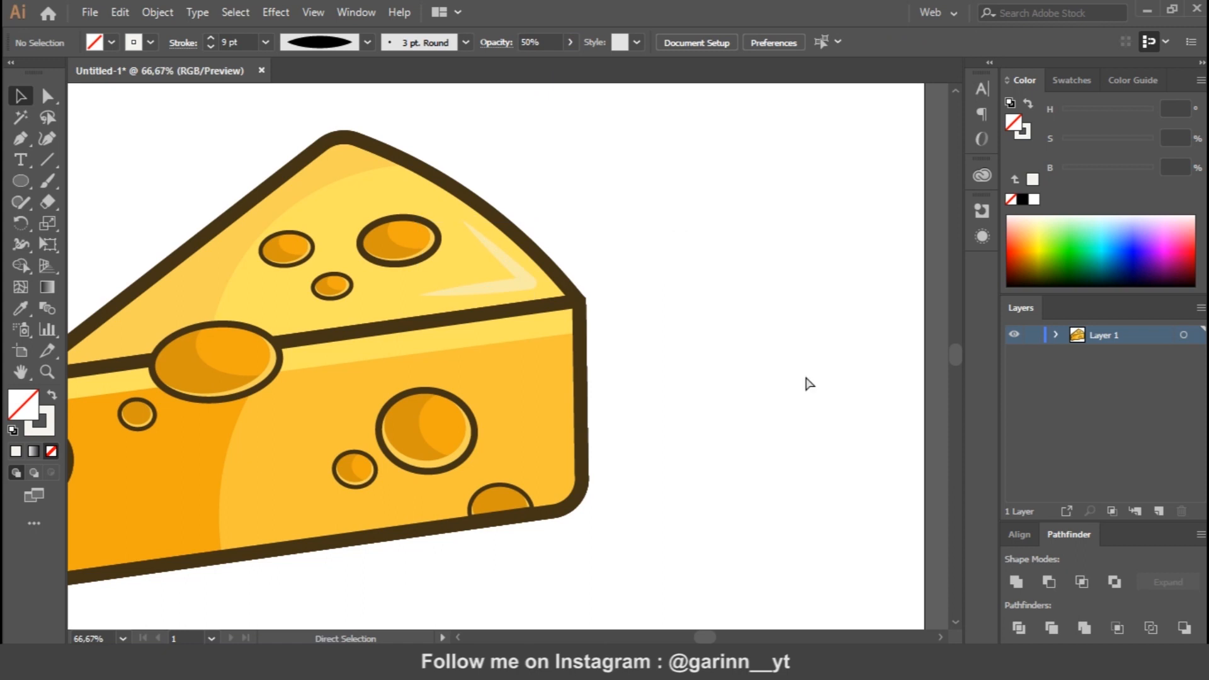
# Try the lighter yellow swatch as the corner highlight's stroke colour, leaving it without fill
pyautogui.click(532, 277)
pyautogui.press('i')
pyautogui.click(1071, 80)
pyautogui.click(1061, 215)
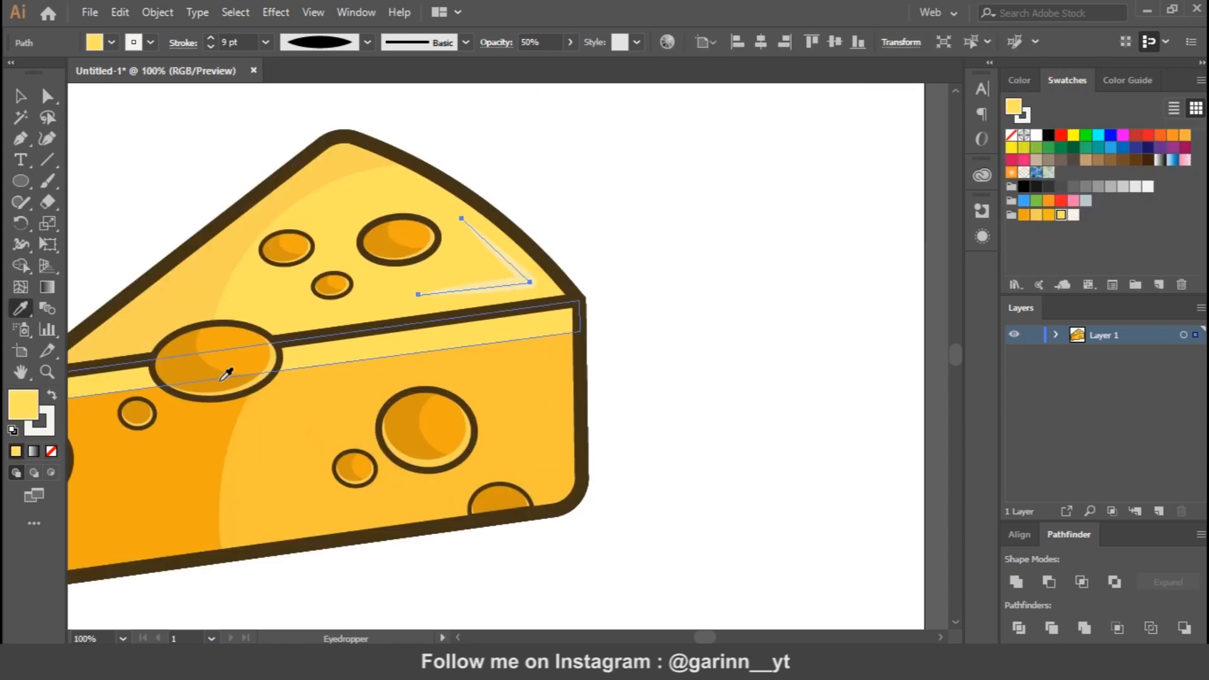
pyautogui.click(52, 395)
pyautogui.click(51, 451)
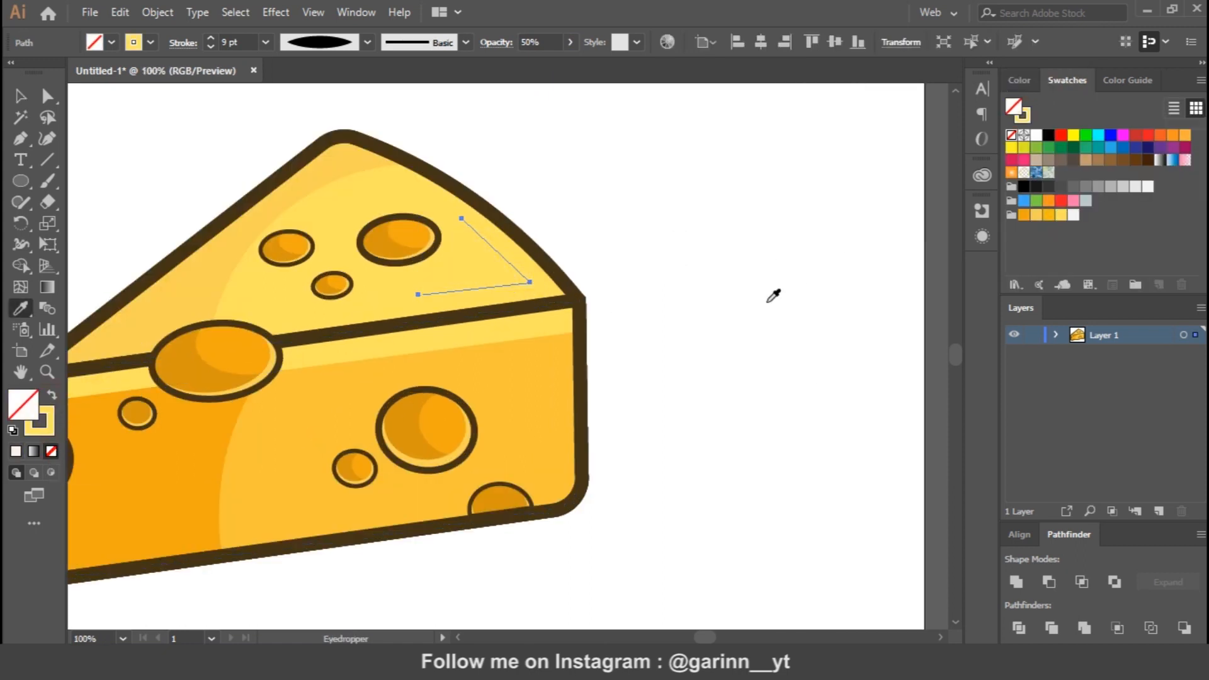
# Make the corner highlight's stroke pure white by setting its saturation to 0% at 100% brightness
pyautogui.click(1019, 80)
pyautogui.click(1200, 80)
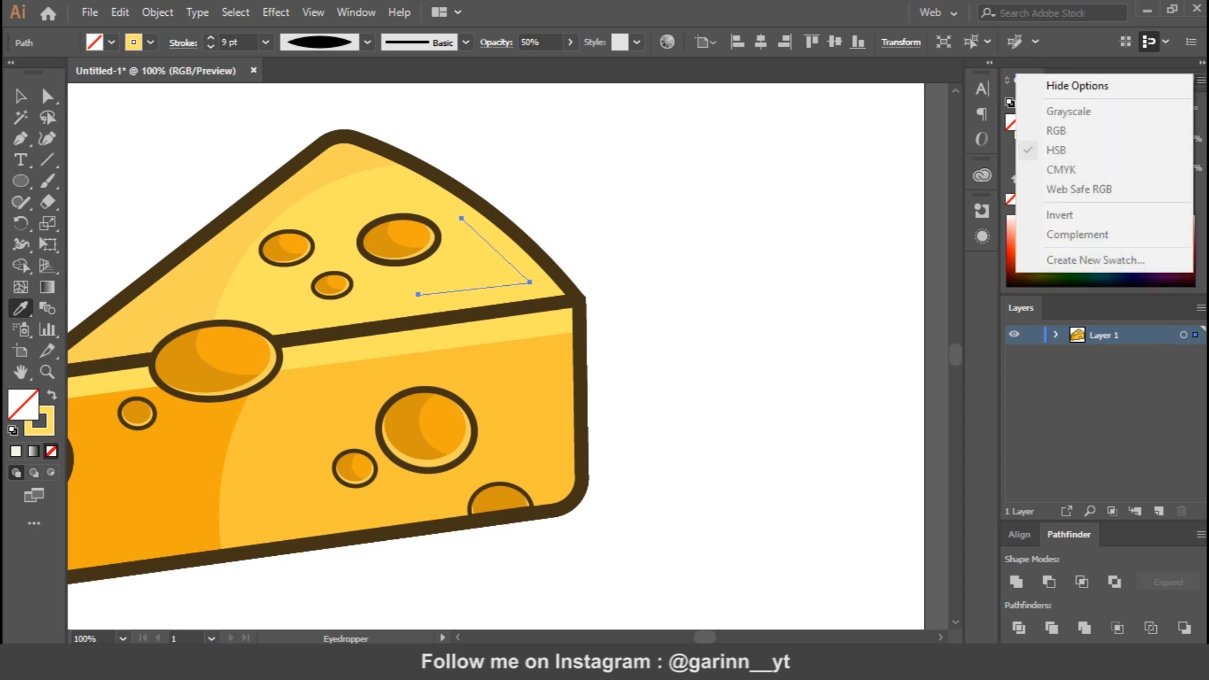
pyautogui.click(1200, 80)
pyautogui.click(46, 422)
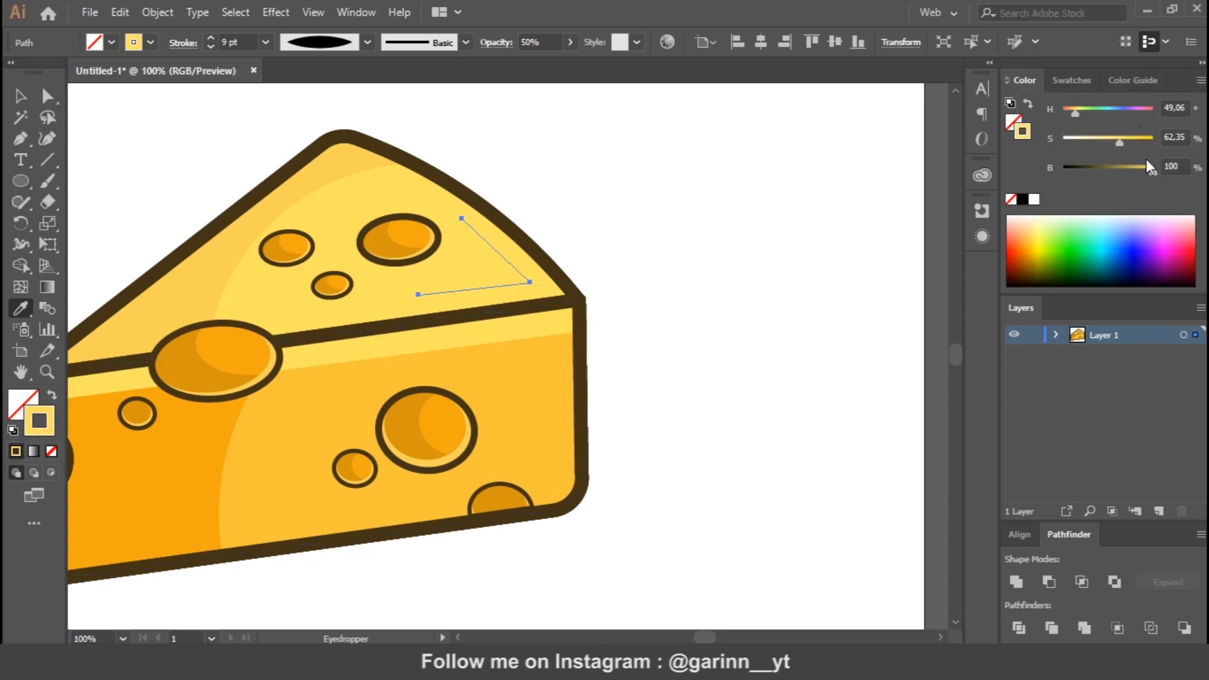
pyautogui.moveTo(1113, 141); pyautogui.dragTo(1067, 142)
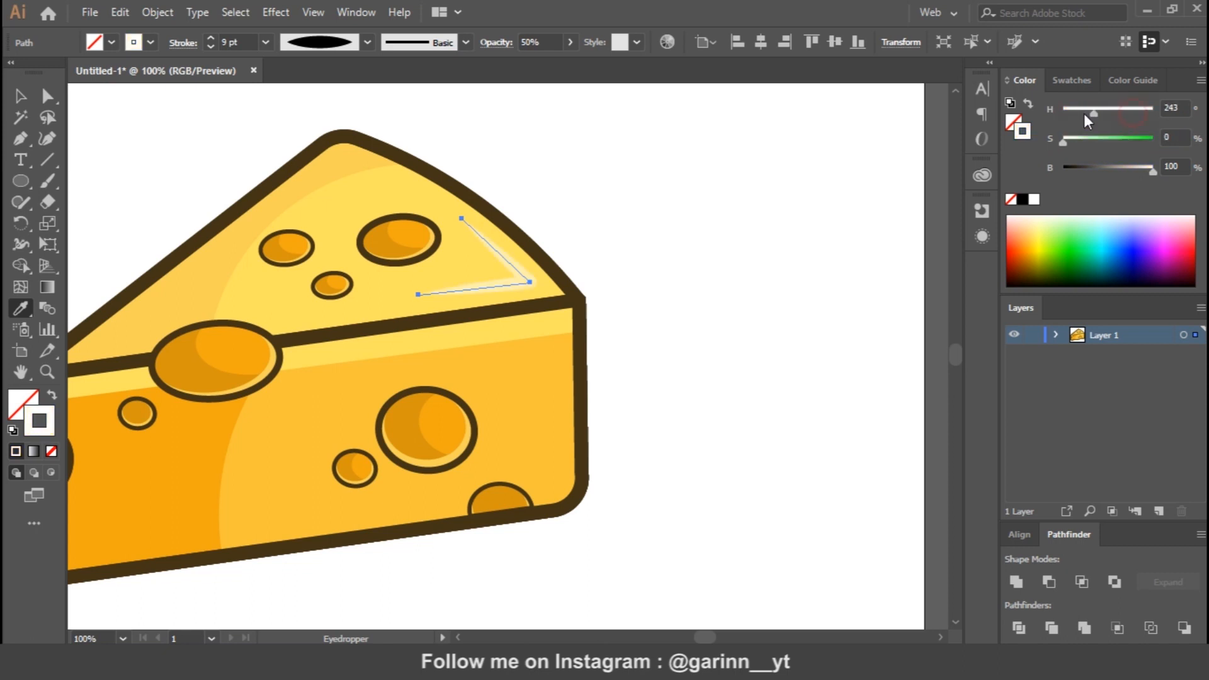
# Set the white corner highlight's opacity to 100%
pyautogui.click(1069, 79)
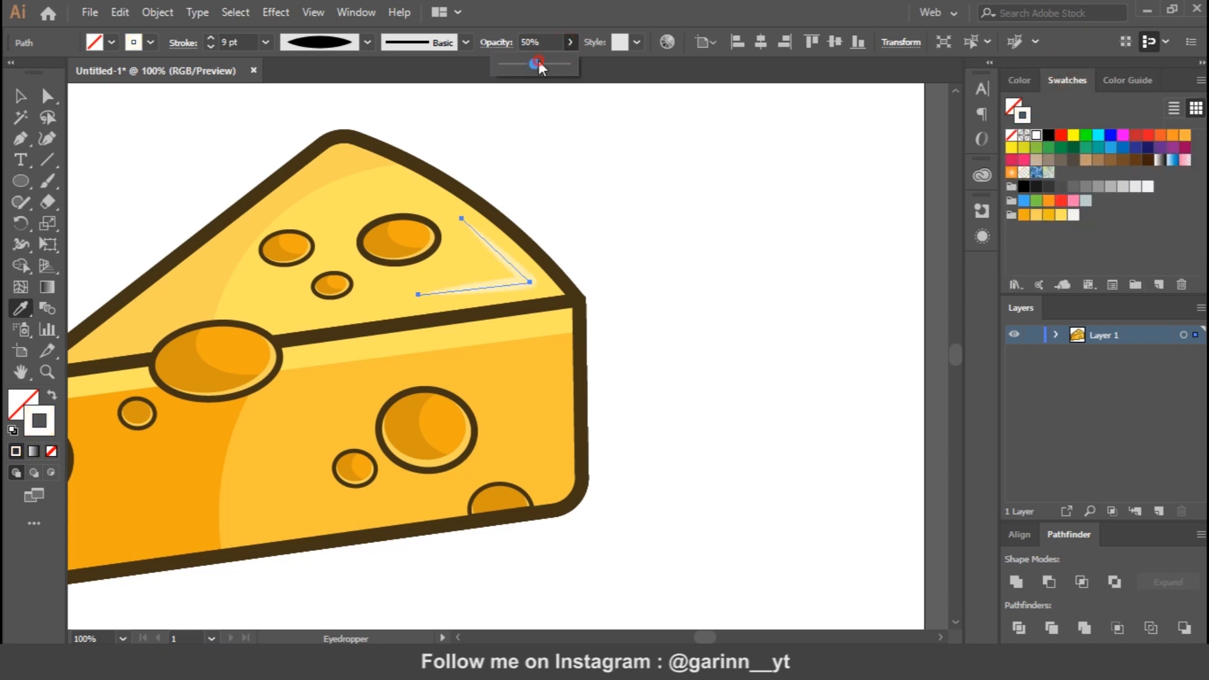
pyautogui.click(658, 253)
pyautogui.hotkey('ctrl', 'z')
pyautogui.press('v')
pyautogui.click(732, 321)
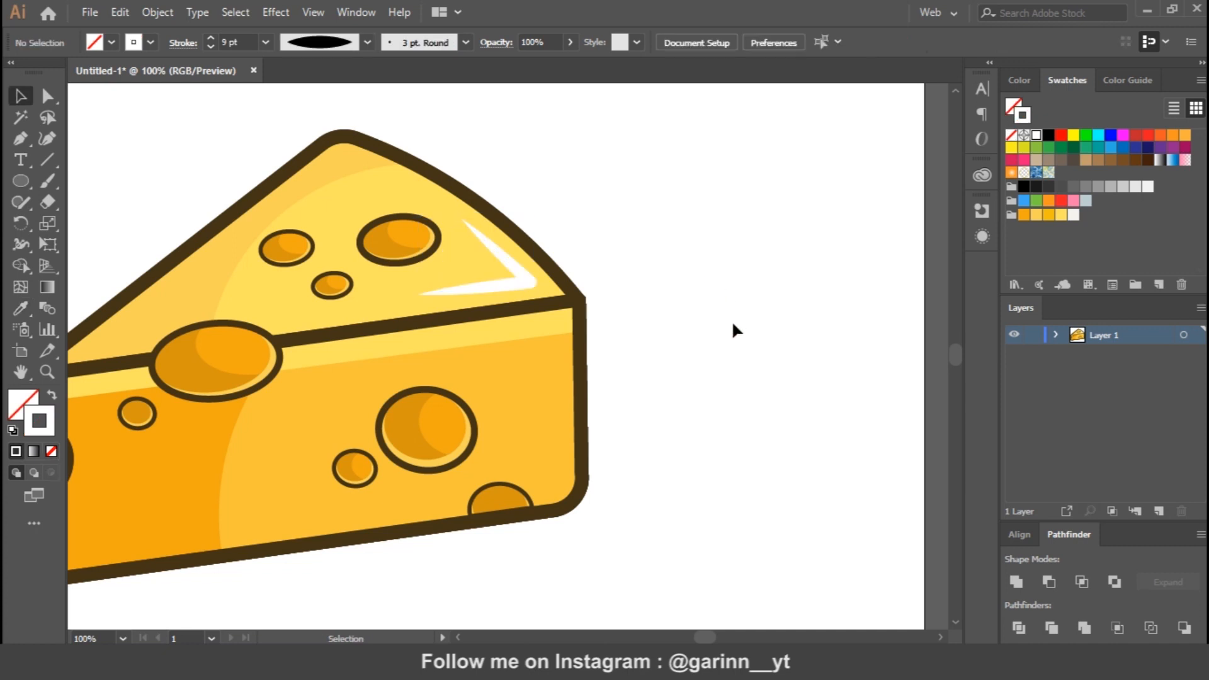
# Move the white highlight tightly into the right corner of the top face, tucked behind the brown outline
pyautogui.moveTo(536, 284); pyautogui.dragTo(623, 273)
pyautogui.click(623, 280)
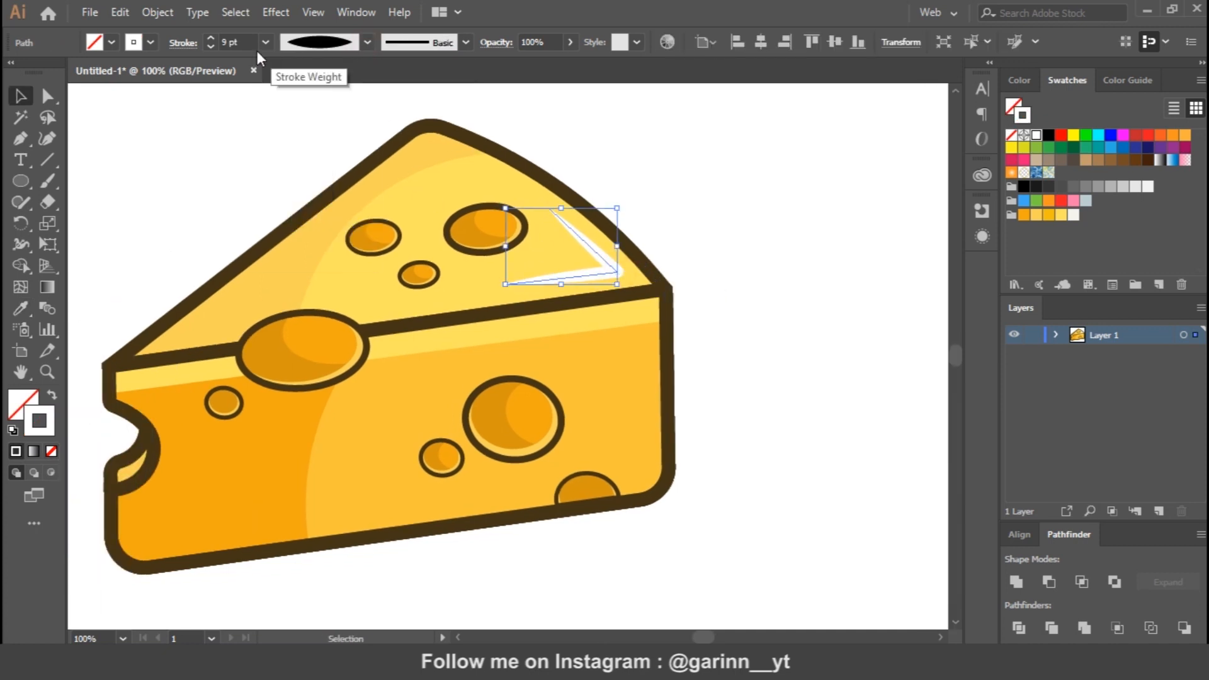
pyautogui.click(181, 44)
pyautogui.moveTo(626, 277); pyautogui.dragTo(659, 288)
pyautogui.press('a')
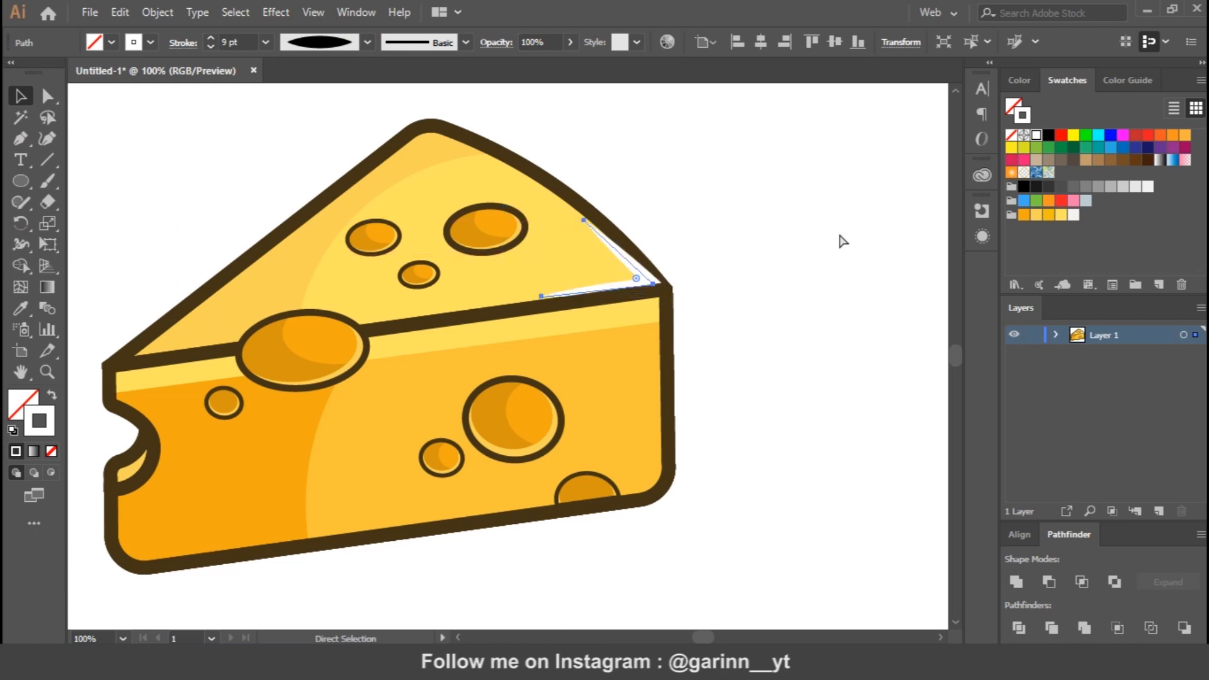
pyautogui.press('v')
pyautogui.click(823, 399)
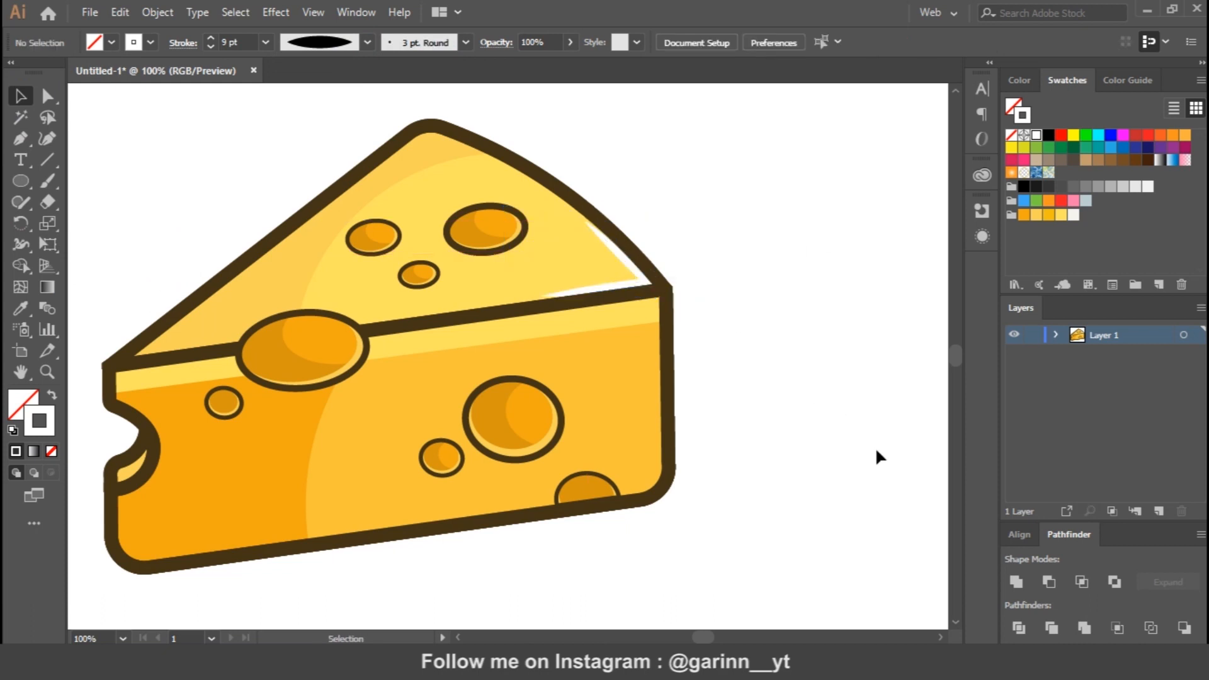
# Group the whole cheese wedge and centre it horizontally and vertically on the artboard
pyautogui.hotkey('ctrl', '0')
pyautogui.moveTo(361, 226); pyautogui.dragTo(738, 465)
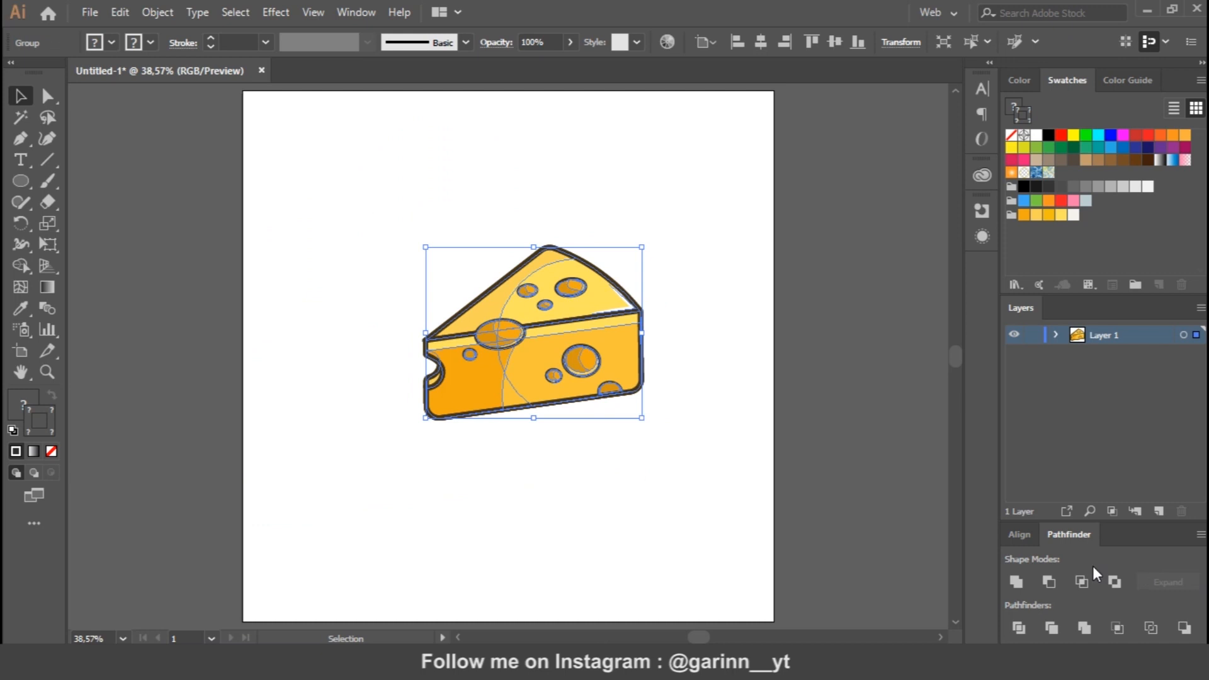
pyautogui.click(1020, 534)
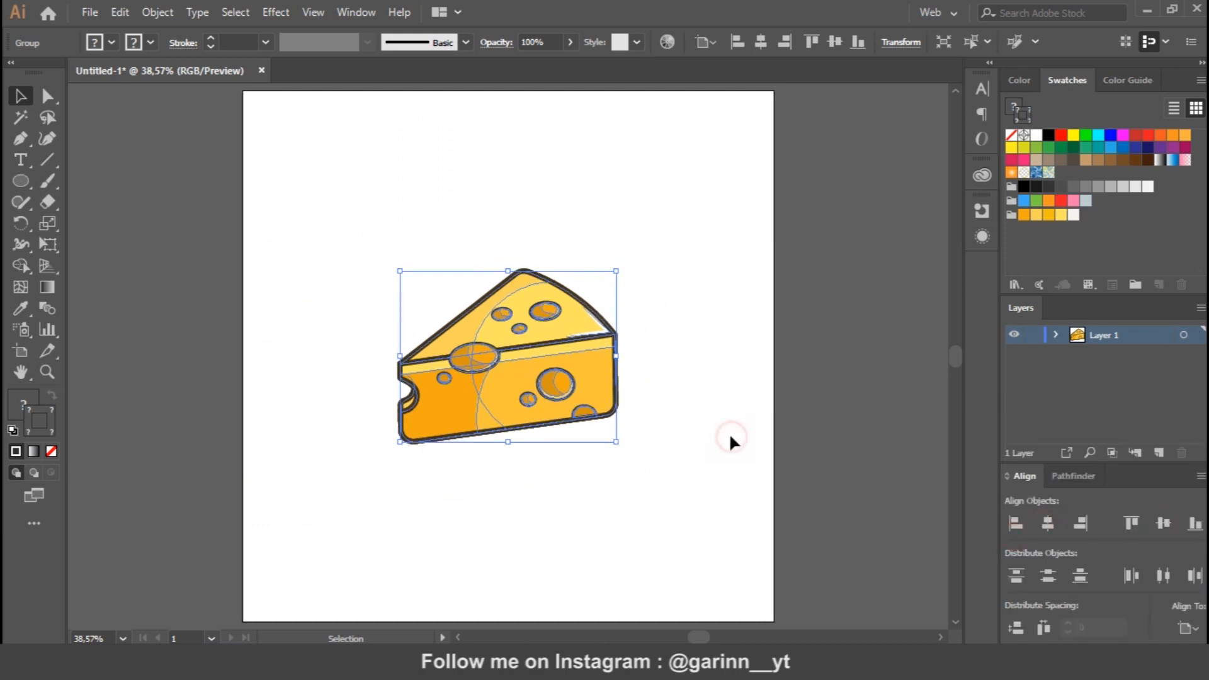
pyautogui.click(729, 433)
# Create a 1500 px square with the Rectangle tool as a background for the artboard
pyautogui.rightClick(18, 179)
pyautogui.click(68, 182)
pyautogui.click(473, 283)
pyautogui.write('1500')
pyautogui.press('Return')
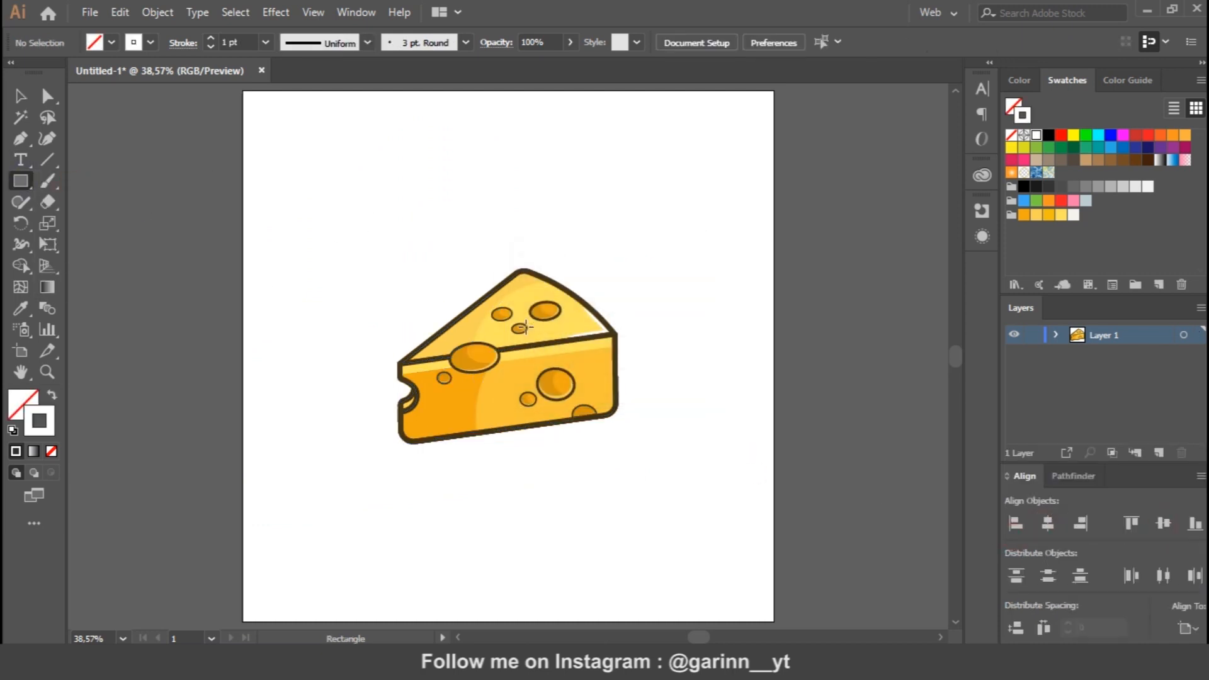
# Centre the square on the artboard in both directions and send it to the back
pyautogui.press('v')
pyautogui.click(1047, 523)
pyautogui.click(1163, 523)
pyautogui.rightClick(700, 305)
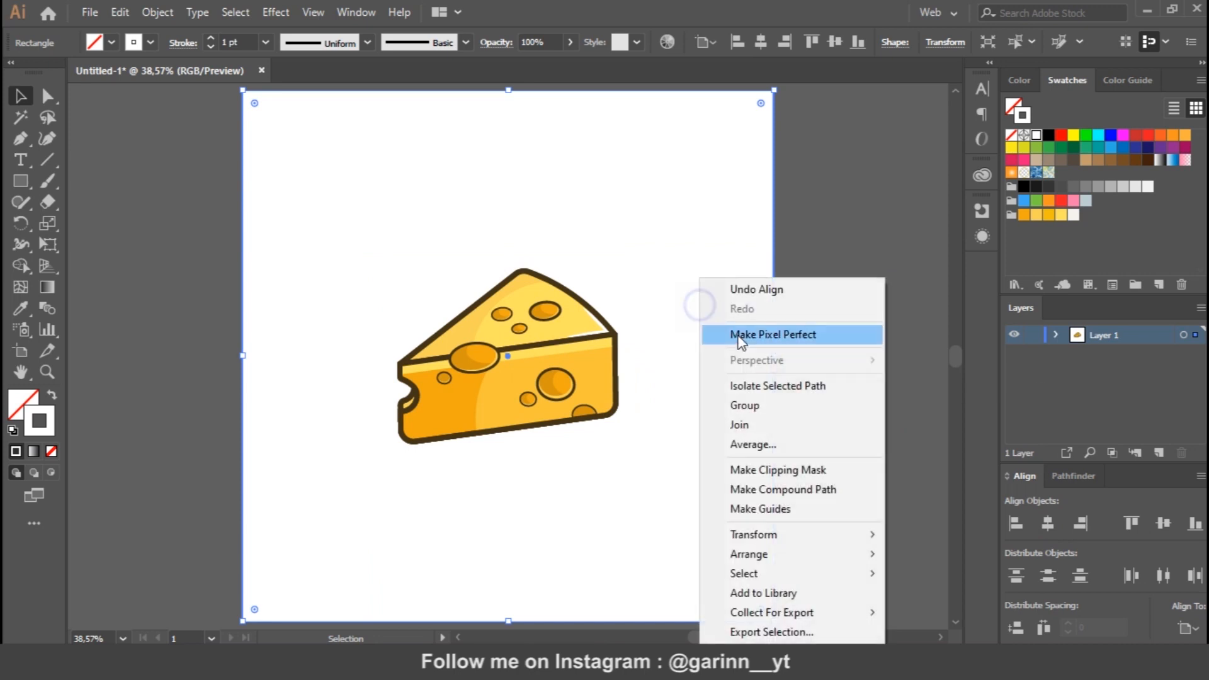
pyautogui.click(926, 620)
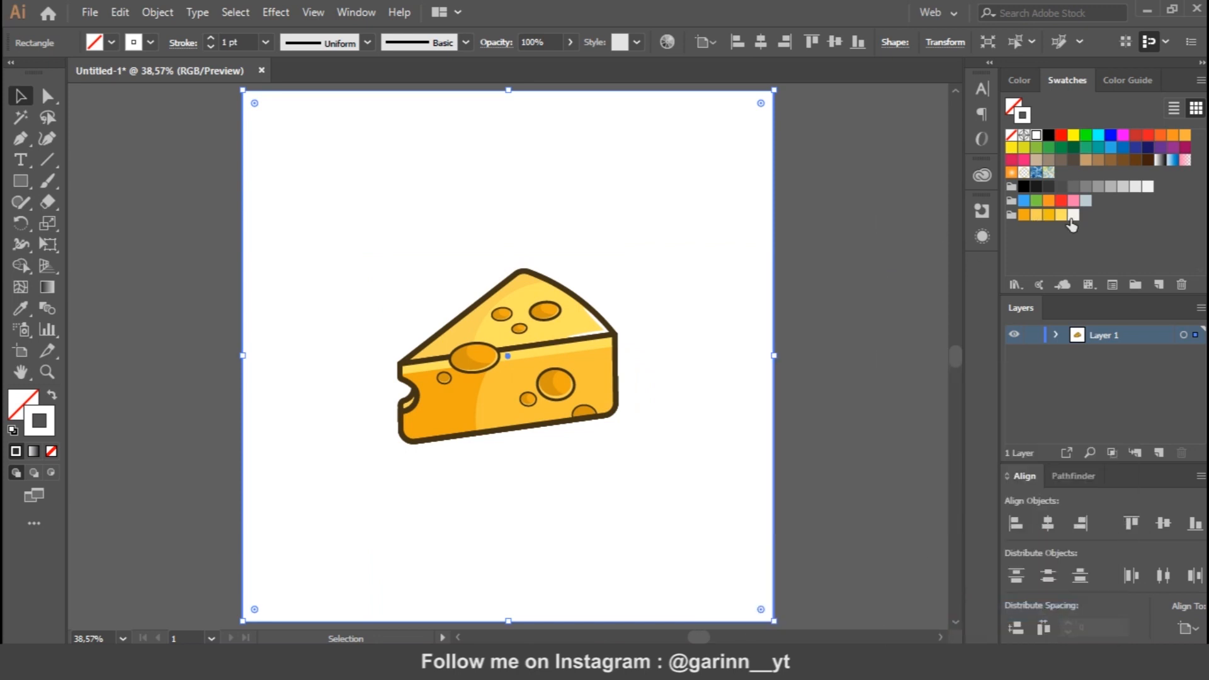
# Fill the background square with the second, warm yellow swatch of the cheese colour group and remove its outline
pyautogui.click(52, 396)
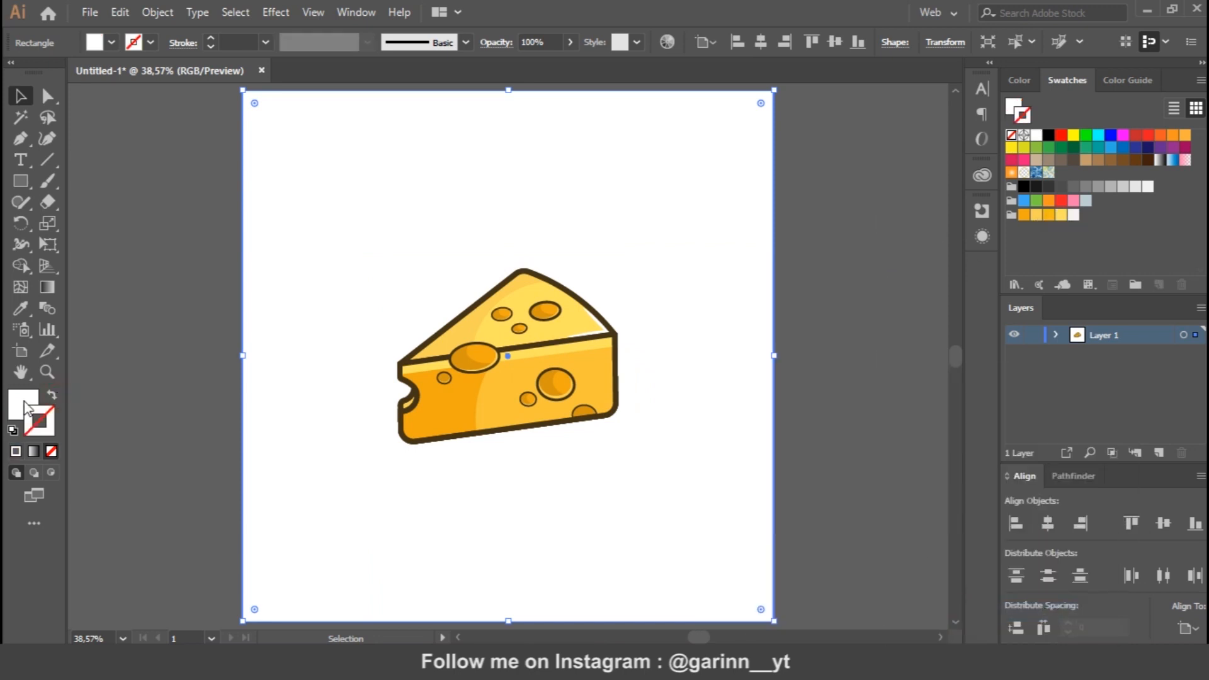
pyautogui.click(1067, 80)
pyautogui.click(1062, 216)
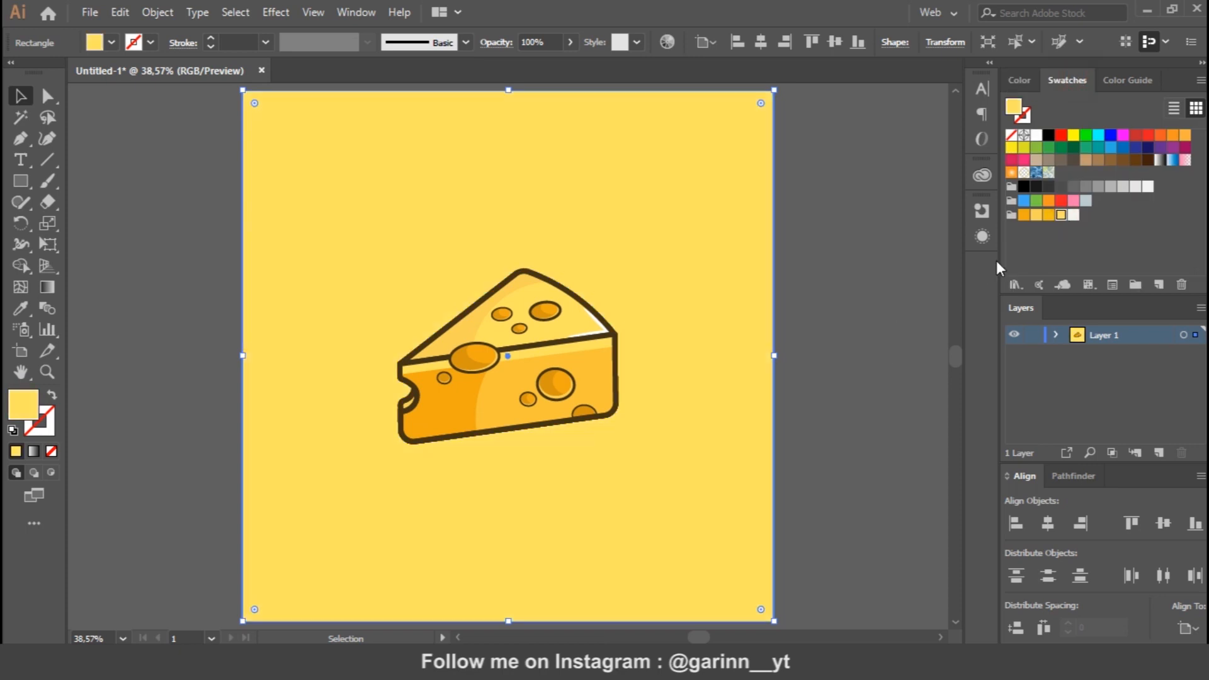
pyautogui.click(1024, 215)
pyautogui.click(1036, 216)
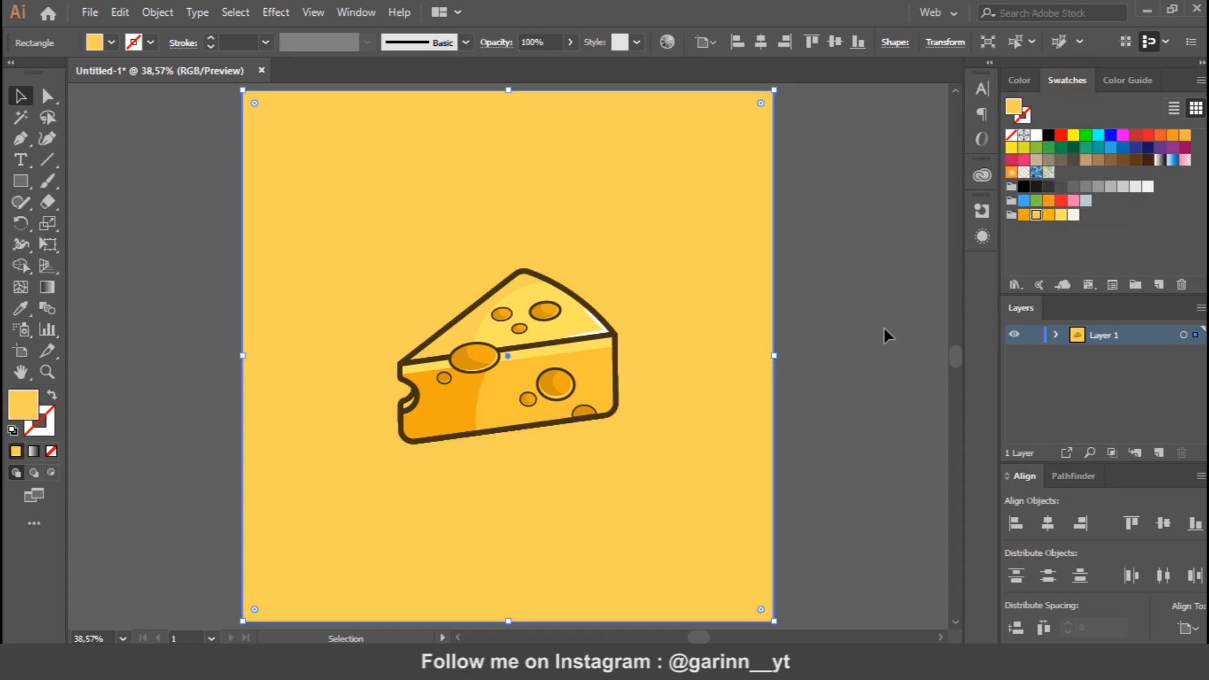
pyautogui.click(896, 368)
# Draw a rectangle as wide as the cheese across its bottom edge as a shadow shape
pyautogui.hotkey('ctrl', '+')
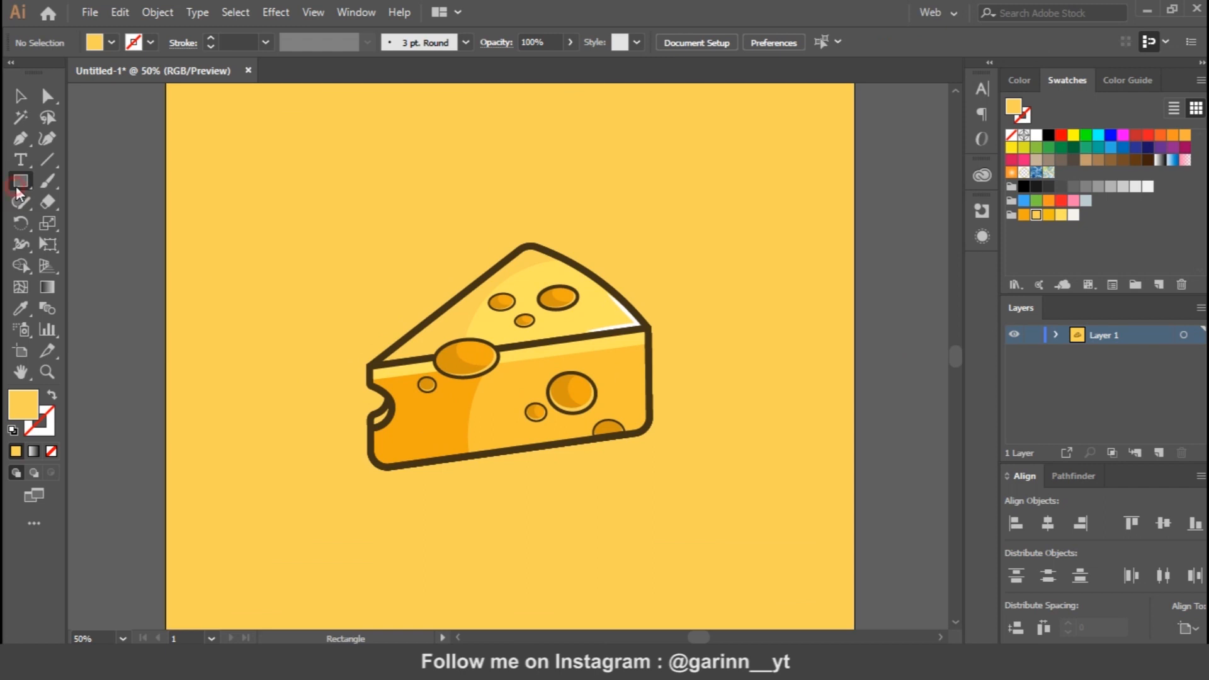
pyautogui.moveTo(371, 440); pyautogui.dragTo(598, 434)
pyautogui.hotkey('ctrl', 'z')
pyautogui.moveTo(370, 441); pyautogui.dragTo(650, 508)
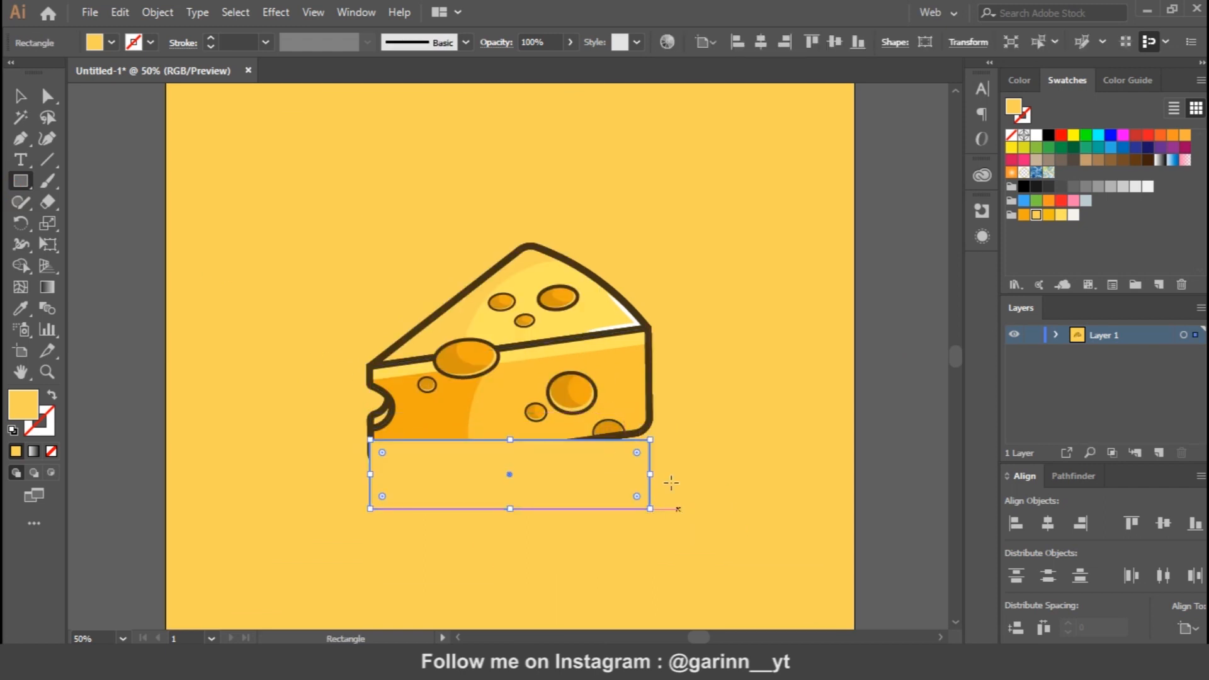
# Tilt the rectangle toward the slope of the cheese's bottom edge and raise it over the lower front face
pyautogui.hotkey('ctrl', '+')
pyautogui.hotkey('ctrl', '+')
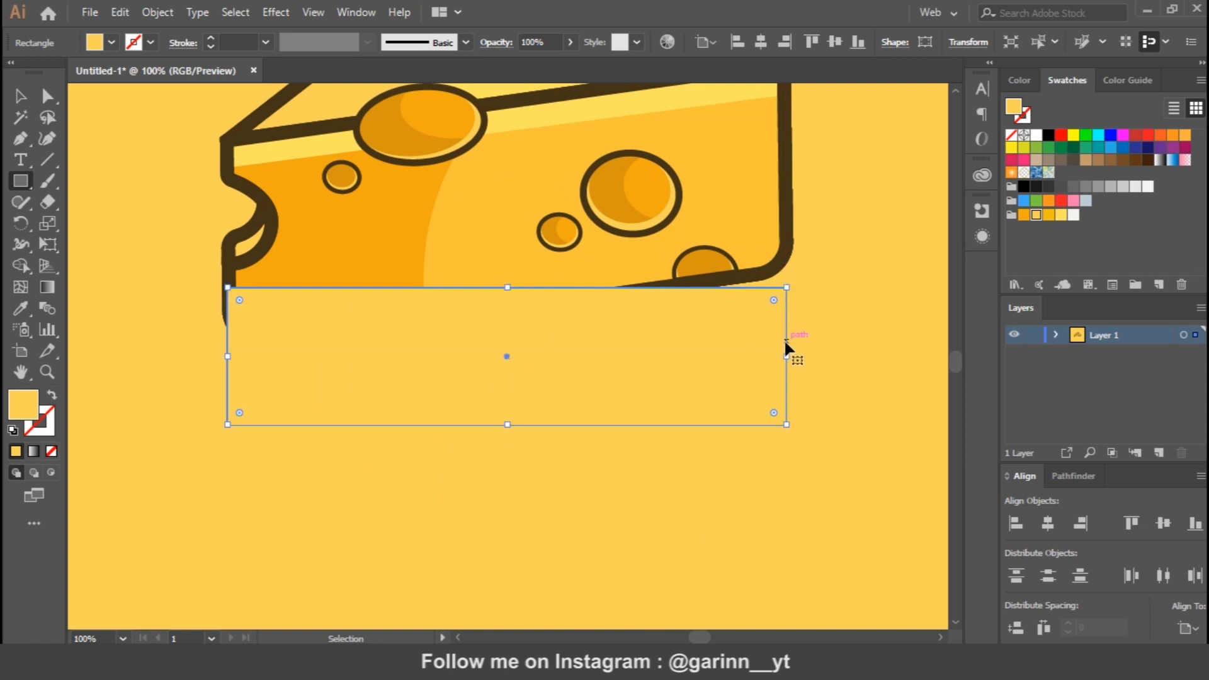
pyautogui.press('a')
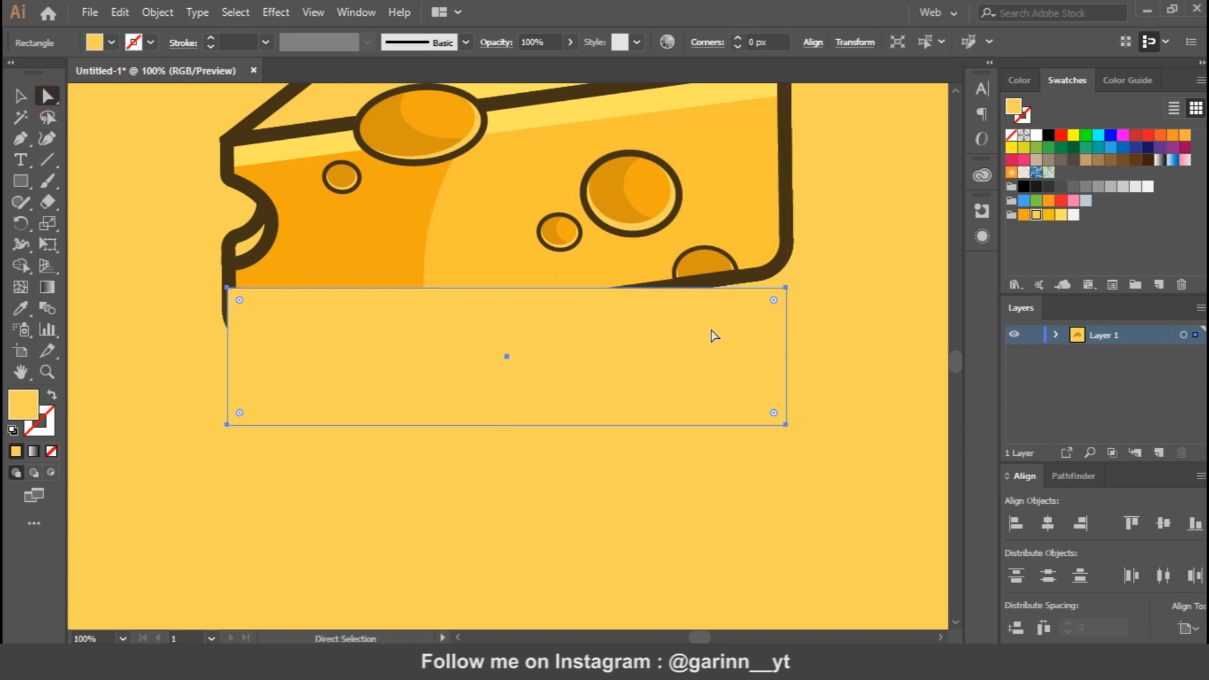
pyautogui.moveTo(785, 286); pyautogui.dragTo(787, 271)
pyautogui.hotkey('ctrl', 'z')
pyautogui.press('v')
pyautogui.moveTo(792, 432)
pyautogui.mouseDown()
pyautogui.moveTo(803, 413)
pyautogui.moveTo(784, 409)
pyautogui.mouseUp()
pyautogui.moveTo(573, 397); pyautogui.dragTo(561, 350)
# Fill the tilted rectangle with the front face's orange, without outline, and send it to the back
pyautogui.press('i')
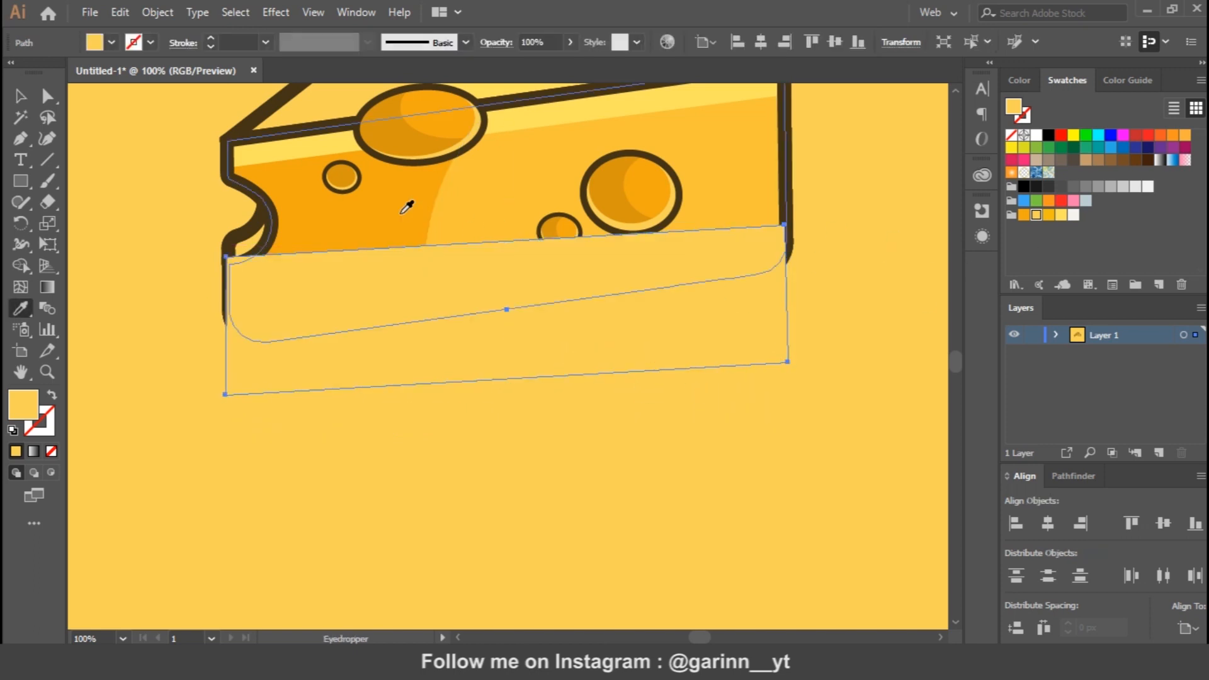
pyautogui.click(405, 202)
pyautogui.click(49, 421)
pyautogui.click(51, 451)
pyautogui.click(23, 404)
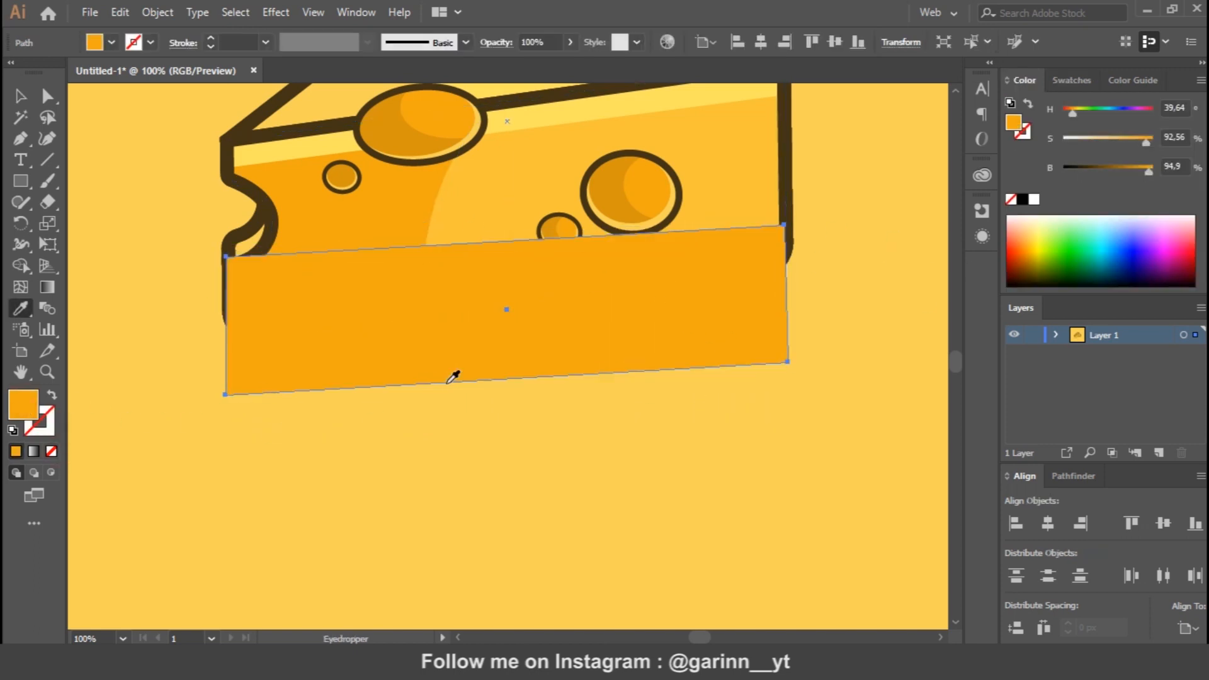
pyautogui.rightClick(590, 351)
pyautogui.moveTo(652, 551)
pyautogui.click(837, 614)
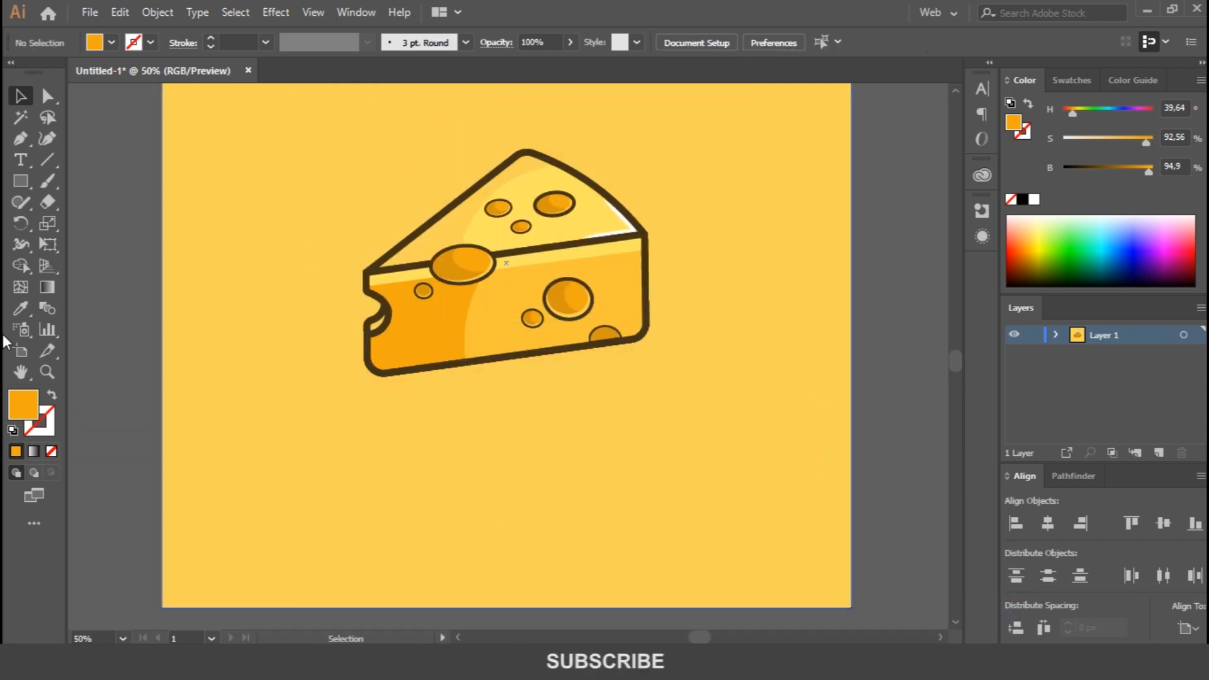
# Draw a flat orange ellipse as wide as the cheese beneath it and tilt it along the bottom edge
pyautogui.moveTo(21, 180); pyautogui.dragTo(101, 221)
pyautogui.moveTo(365, 351)
pyautogui.mouseDown()
pyautogui.moveTo(567, 351)
pyautogui.moveTo(668, 415)
pyautogui.moveTo(680, 385)
pyautogui.mouseUp()
pyautogui.moveTo(518, 391); pyautogui.dragTo(503, 364)
# Arrange the orange ellipse behind the cheese but in front of the background square
pyautogui.rightClick(578, 364)
pyautogui.click(819, 595)
pyautogui.press('v')
pyautogui.click(808, 433)
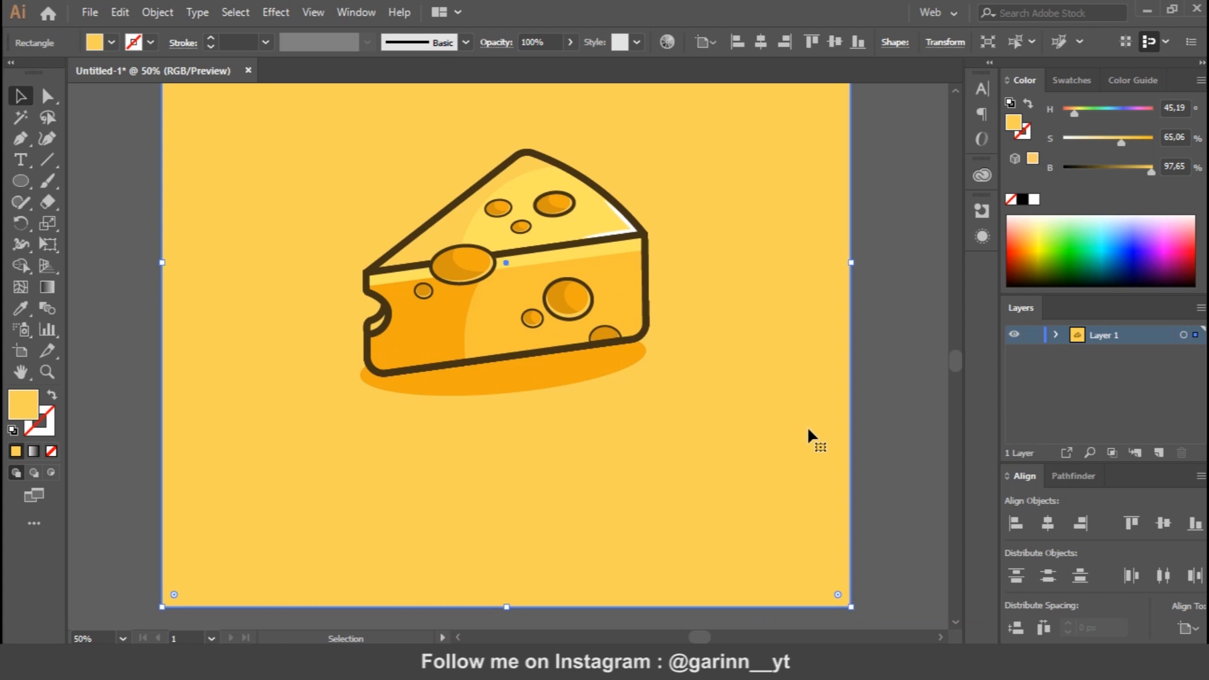
# Fill the shadow ellipse with the outline's dark brown, without an outline, and set its opacity to 20%
pyautogui.click(574, 378)
pyautogui.press('i')
pyautogui.click(646, 278)
pyautogui.click(51, 395)
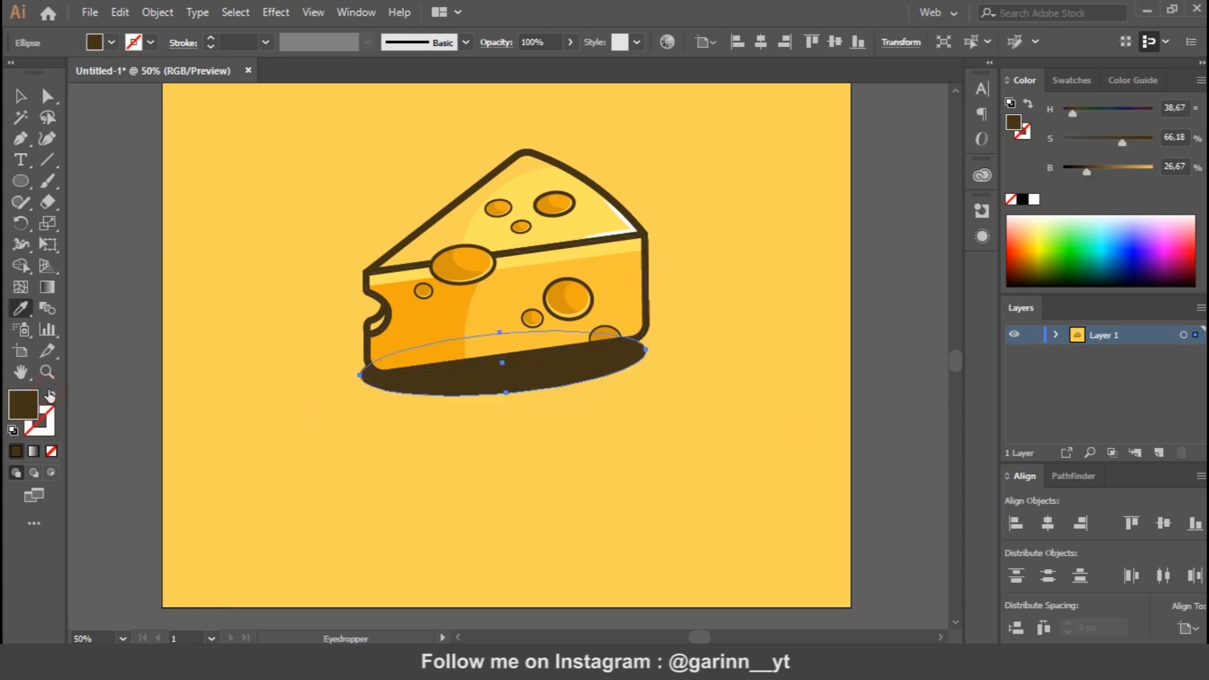
pyautogui.write('v')
pyautogui.write('20')
pyautogui.press('Return')
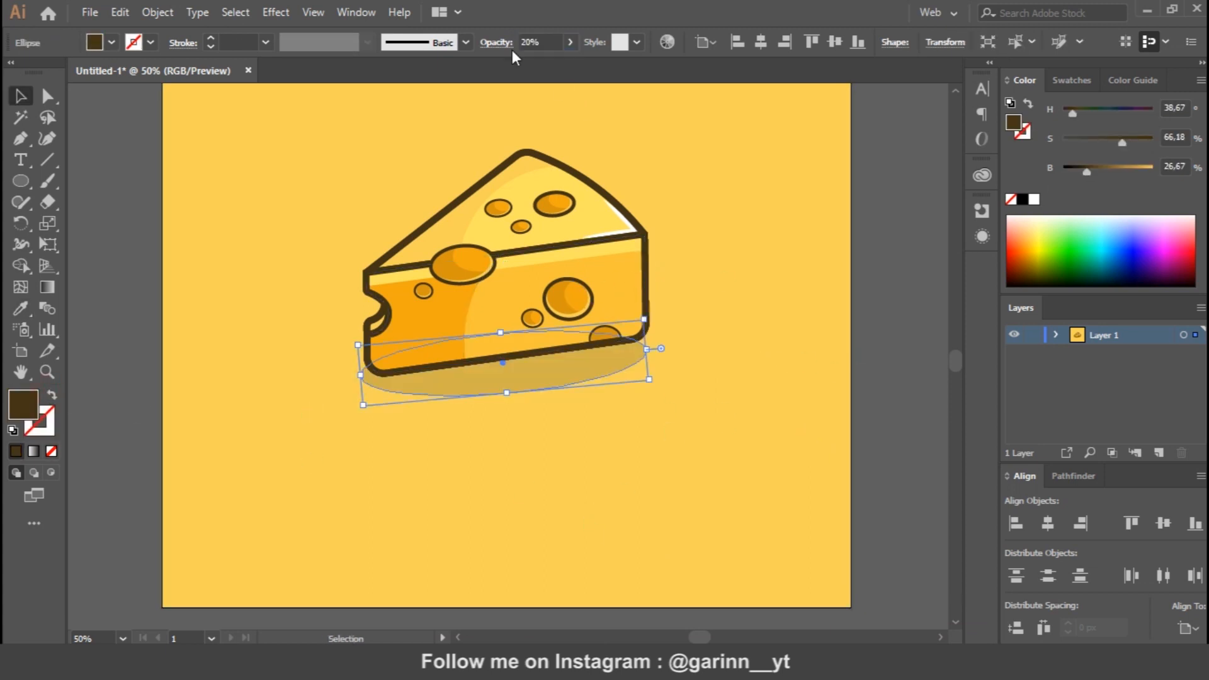
# Try the palette's orange and off-white swatches as the background square's fill
pyautogui.click(743, 345)
pyautogui.click(886, 432)
pyautogui.hotkey('ctrl', '0')
pyautogui.click(766, 396)
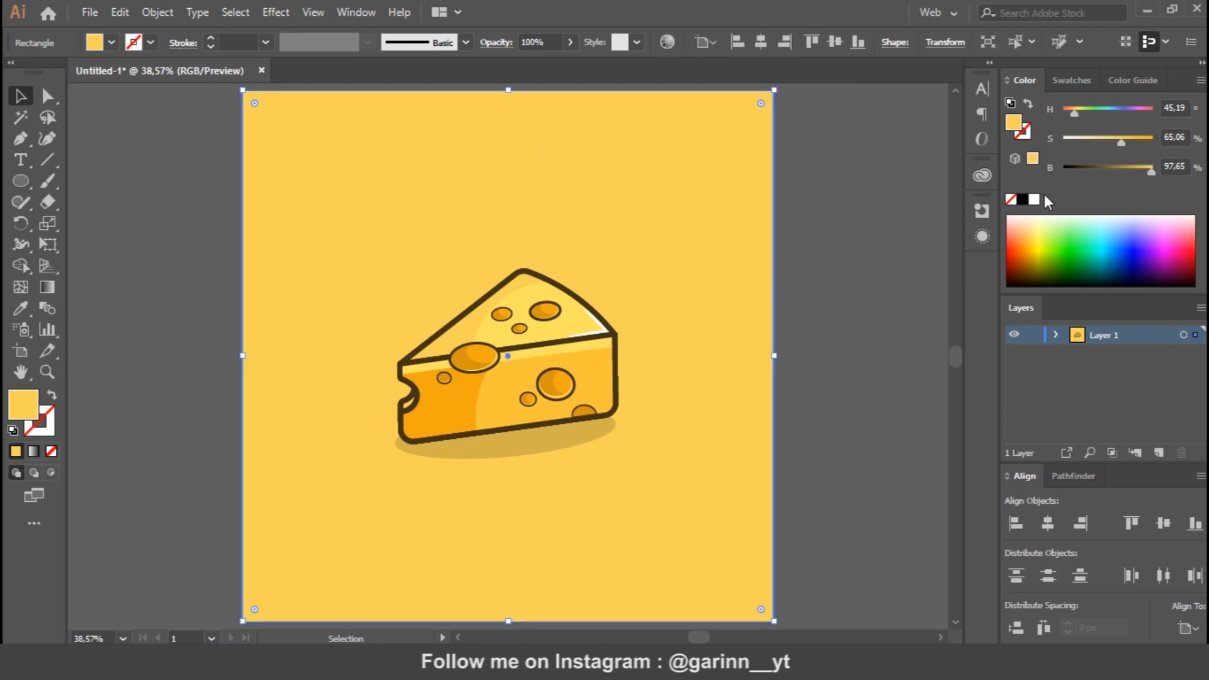
pyautogui.click(1069, 80)
pyautogui.click(1062, 219)
pyautogui.click(830, 364)
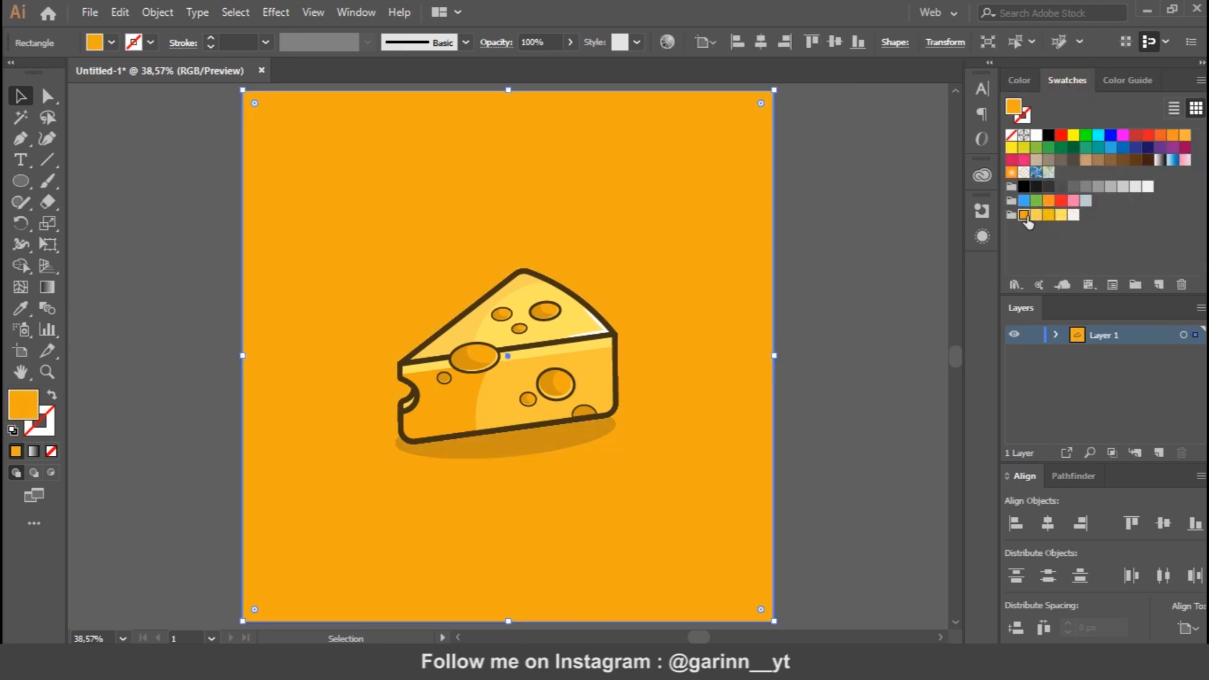
pyautogui.click(756, 365)
pyautogui.click(1074, 215)
pyautogui.click(876, 341)
# Compare the palette's yellows and orange on the background square and fill it with the light yellow swatch
pyautogui.click(754, 367)
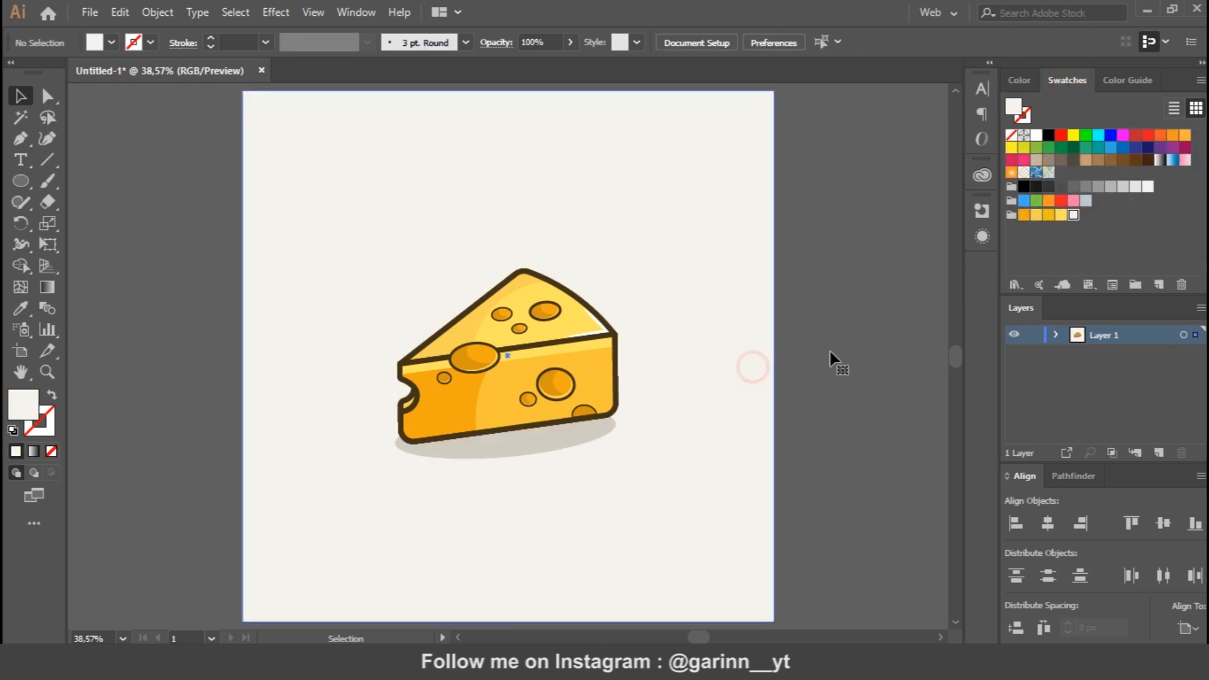
pyautogui.click(1049, 215)
pyautogui.click(1036, 215)
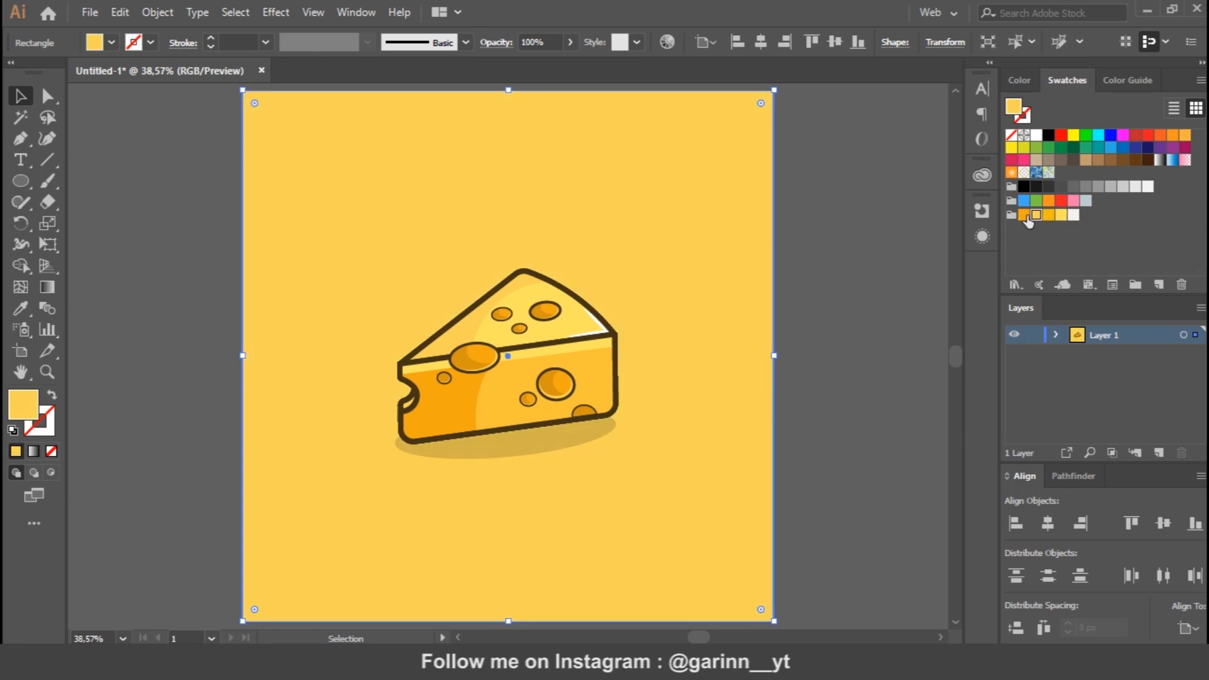
pyautogui.click(1023, 216)
pyautogui.click(1063, 216)
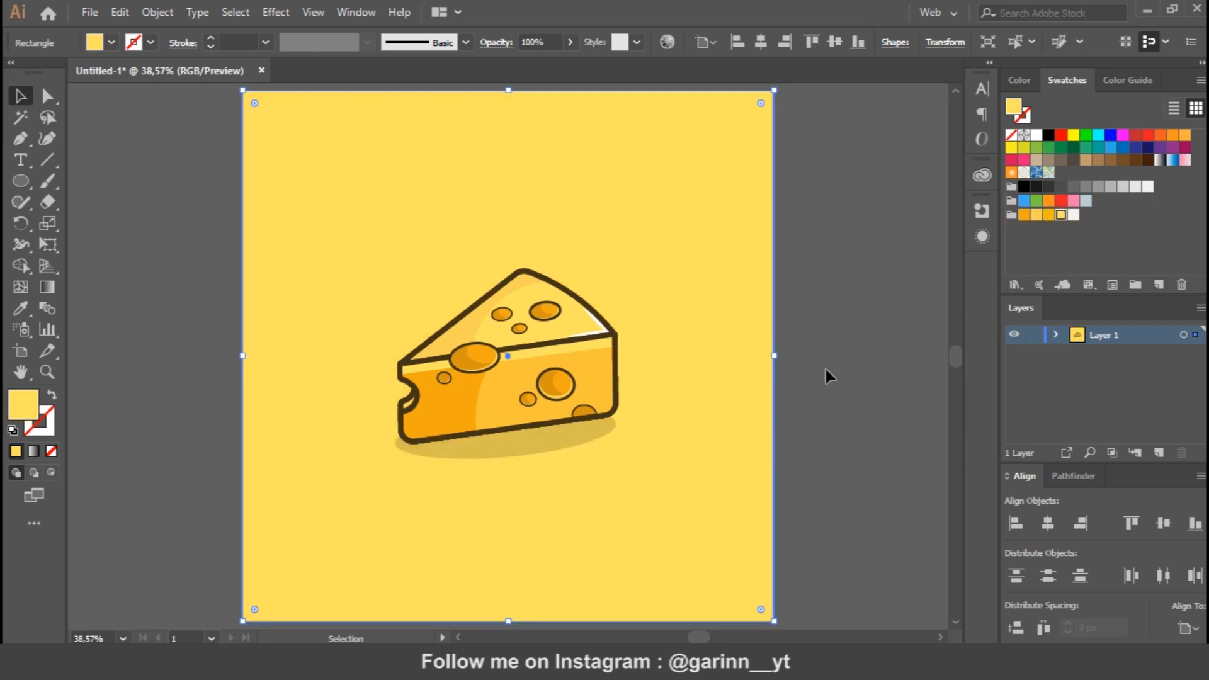
pyautogui.click(904, 479)
# Try the warm yellow swatch on the top face's lit area and the orange swatch on its shaded area
pyautogui.hotkey('ctrl', '-')
pyautogui.hotkey('ctrl', '1')
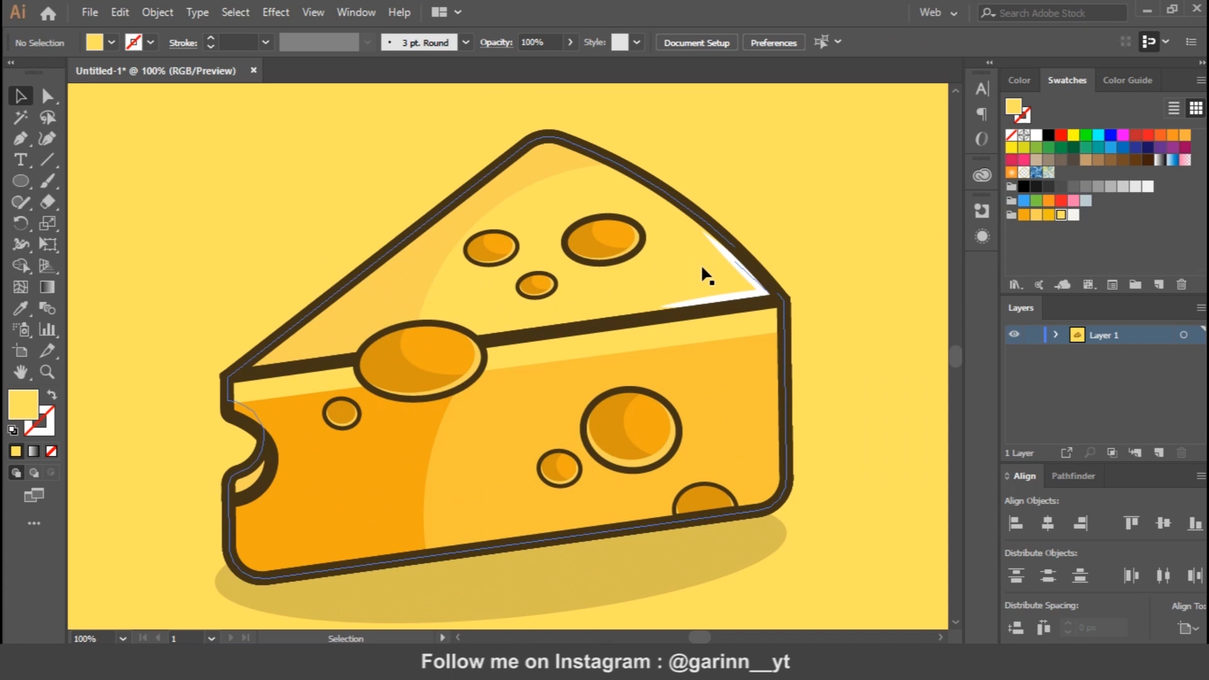
pyautogui.click(672, 274)
pyautogui.rightClick(680, 275)
pyautogui.click(764, 424)
pyautogui.click(716, 267)
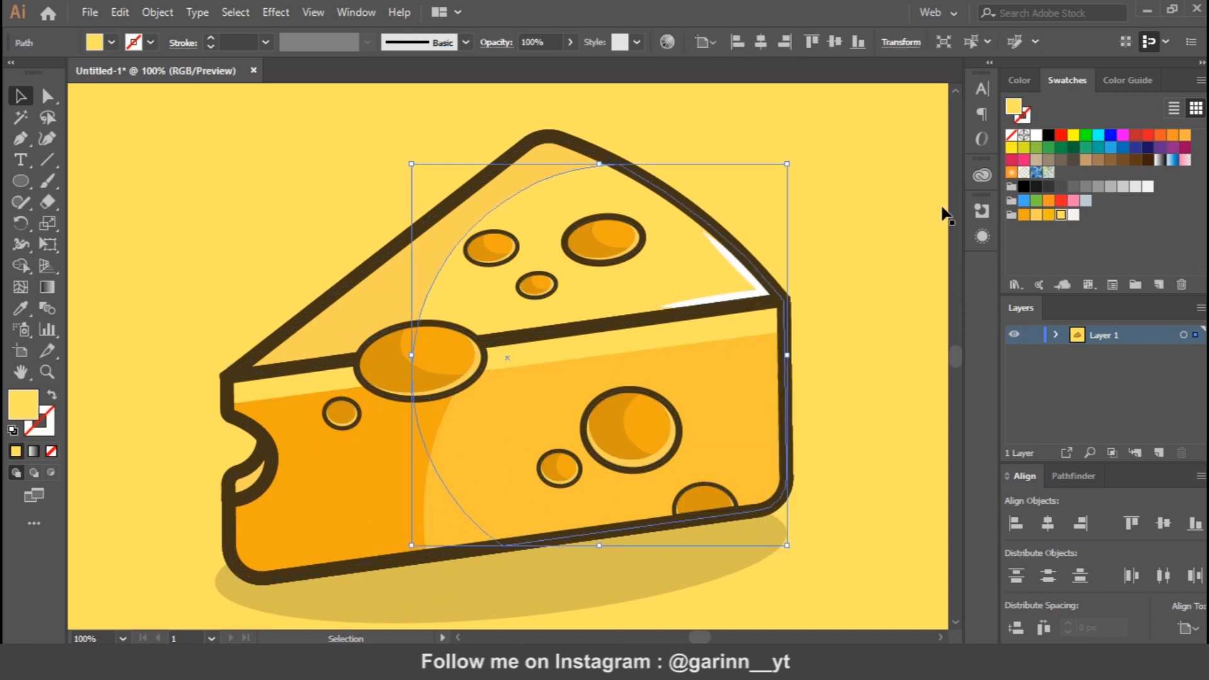
pyautogui.click(1037, 217)
pyautogui.click(383, 287)
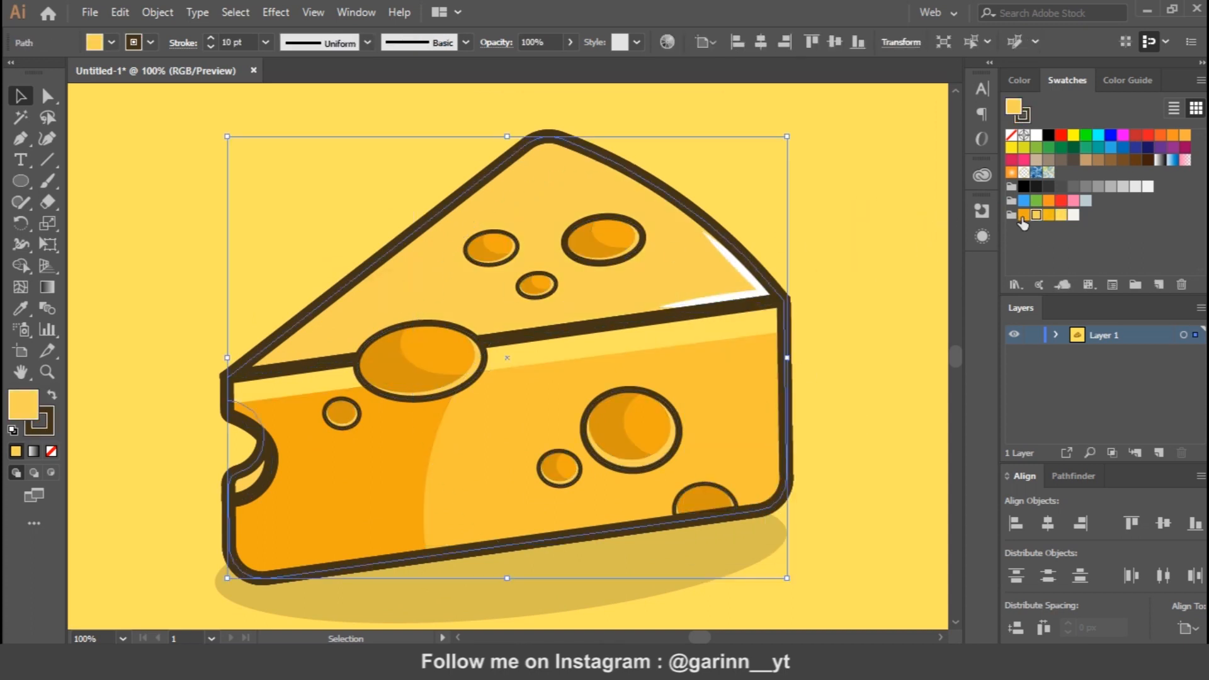
pyautogui.click(1024, 216)
pyautogui.click(917, 235)
# Try a darker orange at 80% brightness on the front face and return its fill to the orange swatch
pyautogui.click(357, 508)
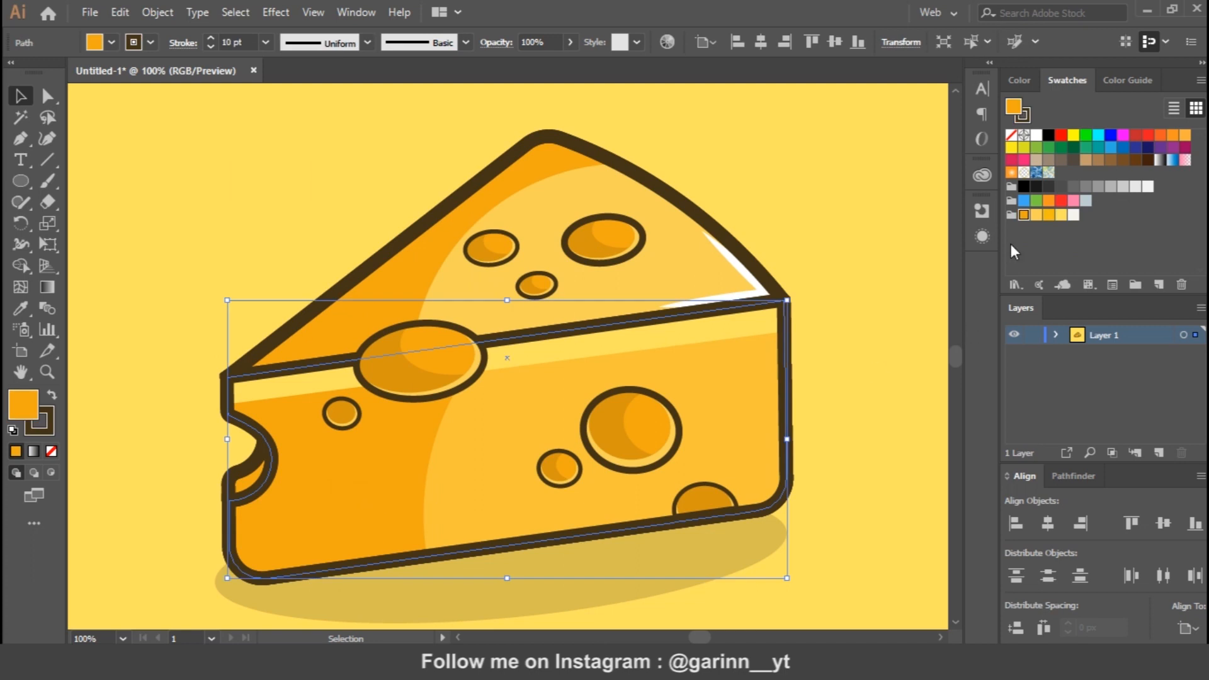
pyautogui.click(1021, 81)
pyautogui.moveTo(1144, 177)
pyautogui.mouseDown()
pyautogui.moveTo(1134, 183)
pyautogui.moveTo(1135, 171)
pyautogui.mouseUp()
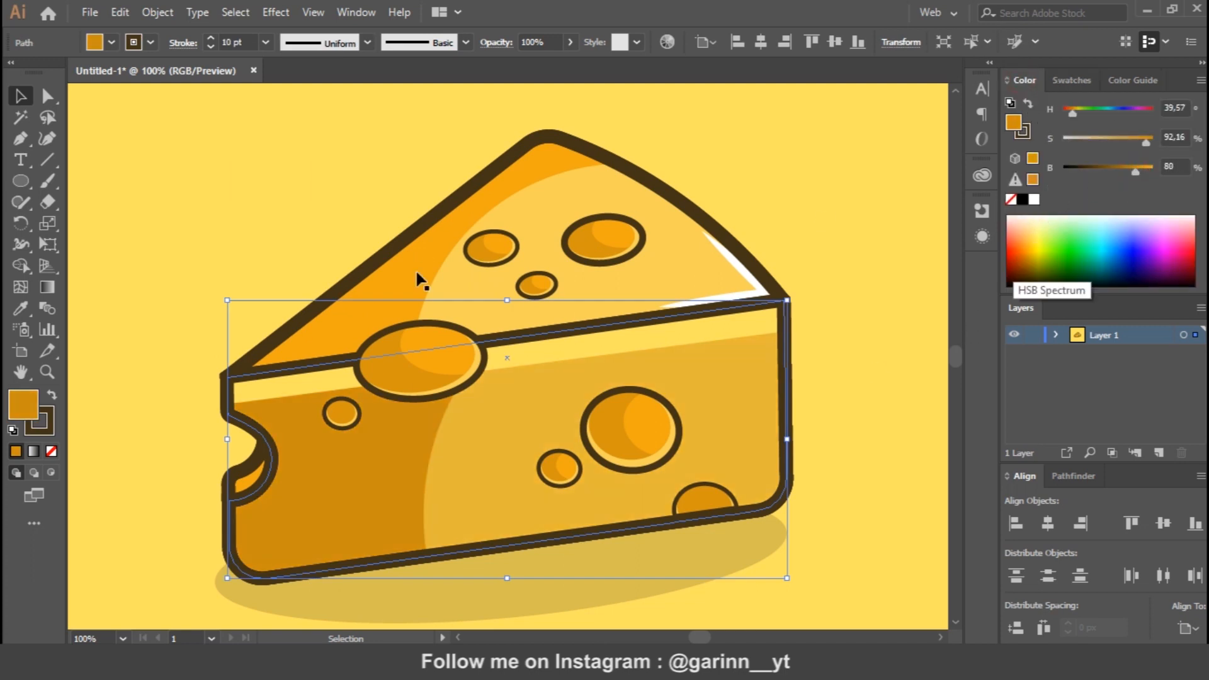
pyautogui.click(1071, 81)
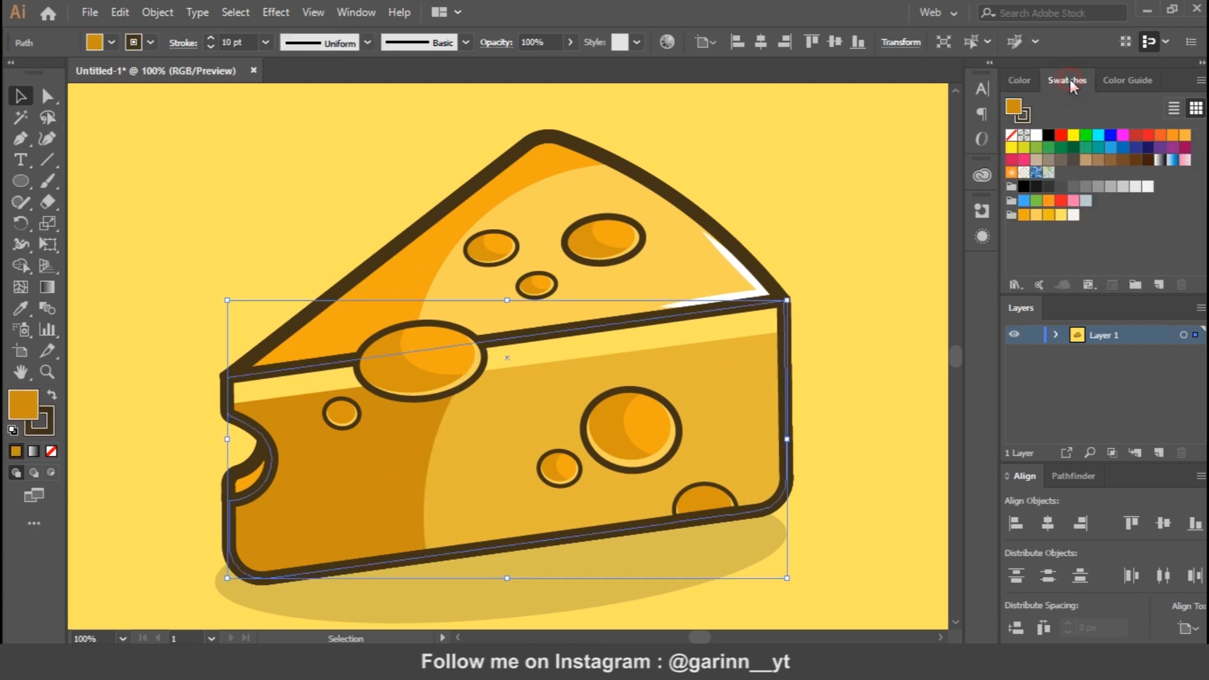
pyautogui.click(1025, 216)
# Try other brightness levels for the top face's orange fill, starting with 90.2% and continuing with a brighter shade
pyautogui.click(486, 276)
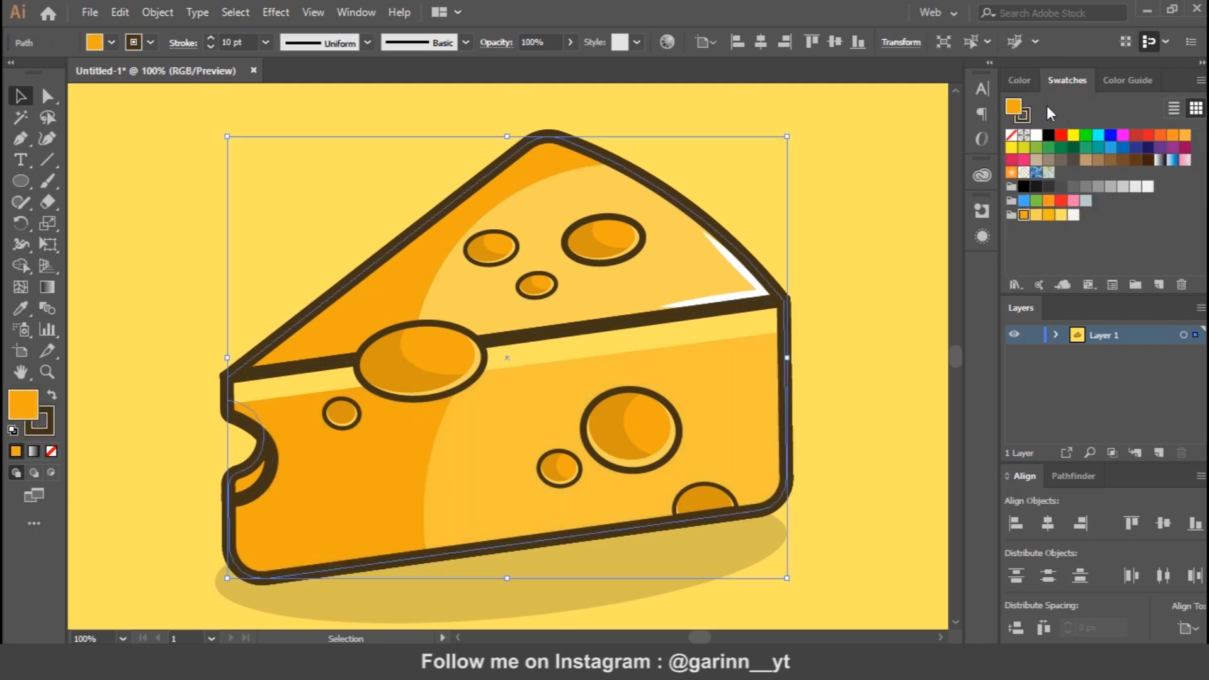
pyautogui.click(1020, 80)
pyautogui.write('90,2')
pyautogui.press('Return')
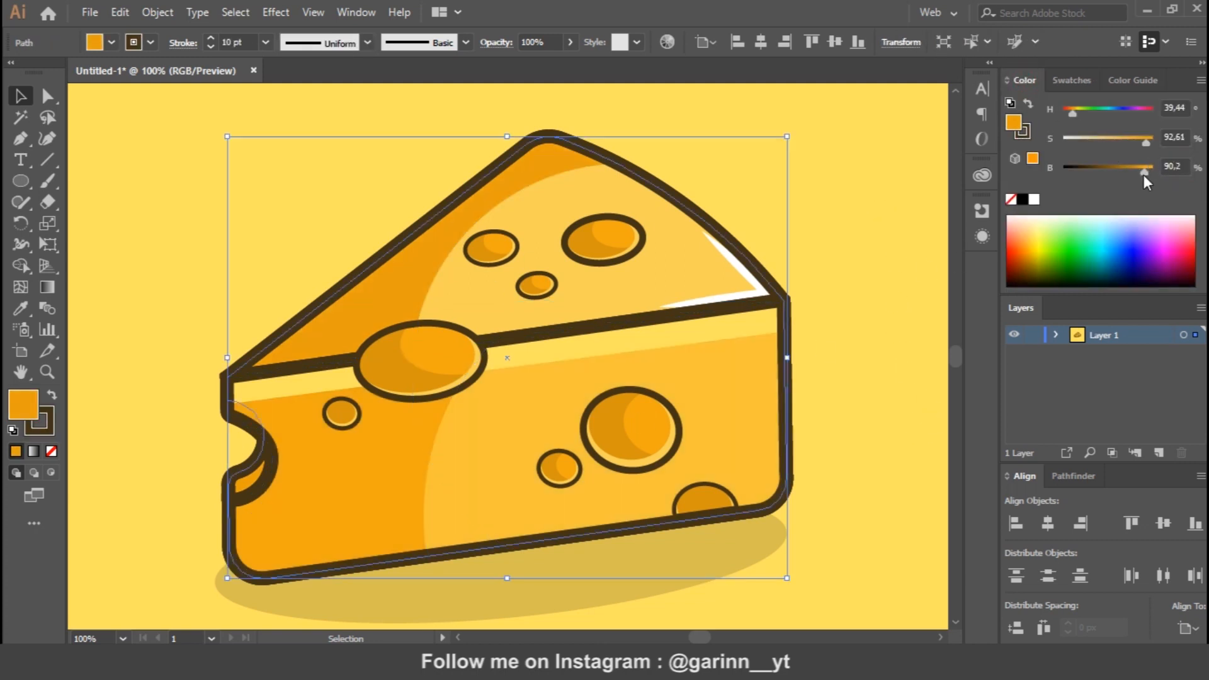
pyautogui.moveTo(1145, 175); pyautogui.dragTo(1156, 175)
pyautogui.click(903, 251)
# Delete the white highlight stroke at the sharp corner of the top face
pyautogui.click(761, 292)
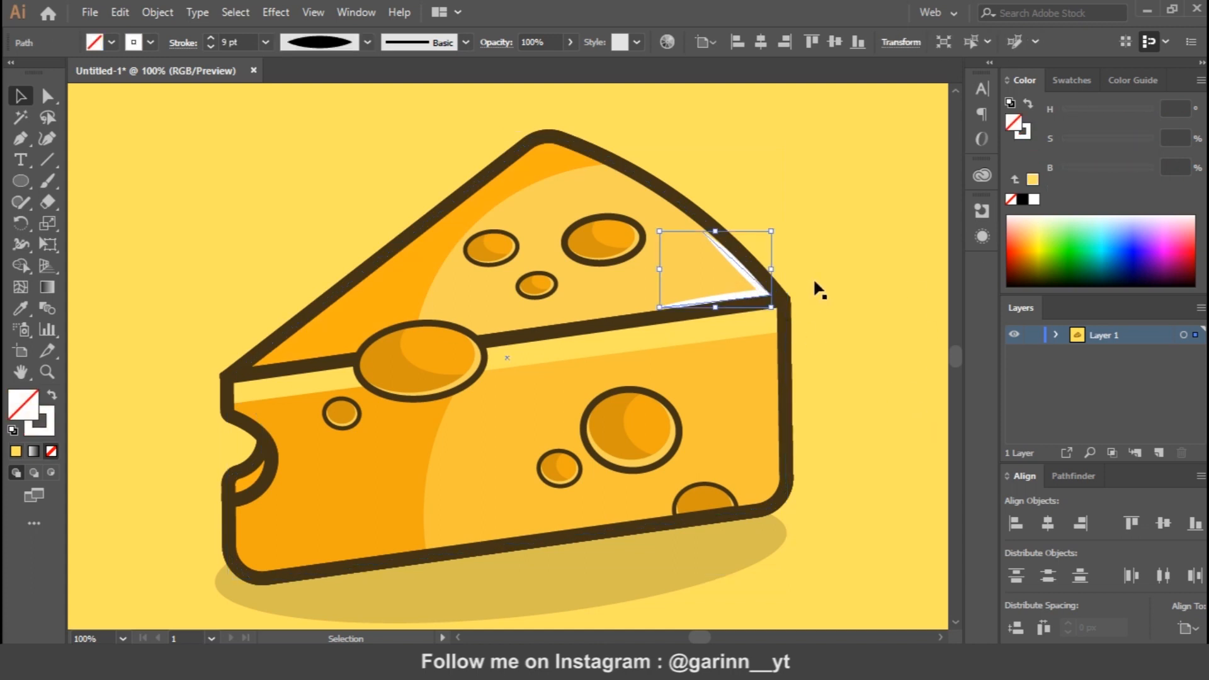
pyautogui.press('Delete')
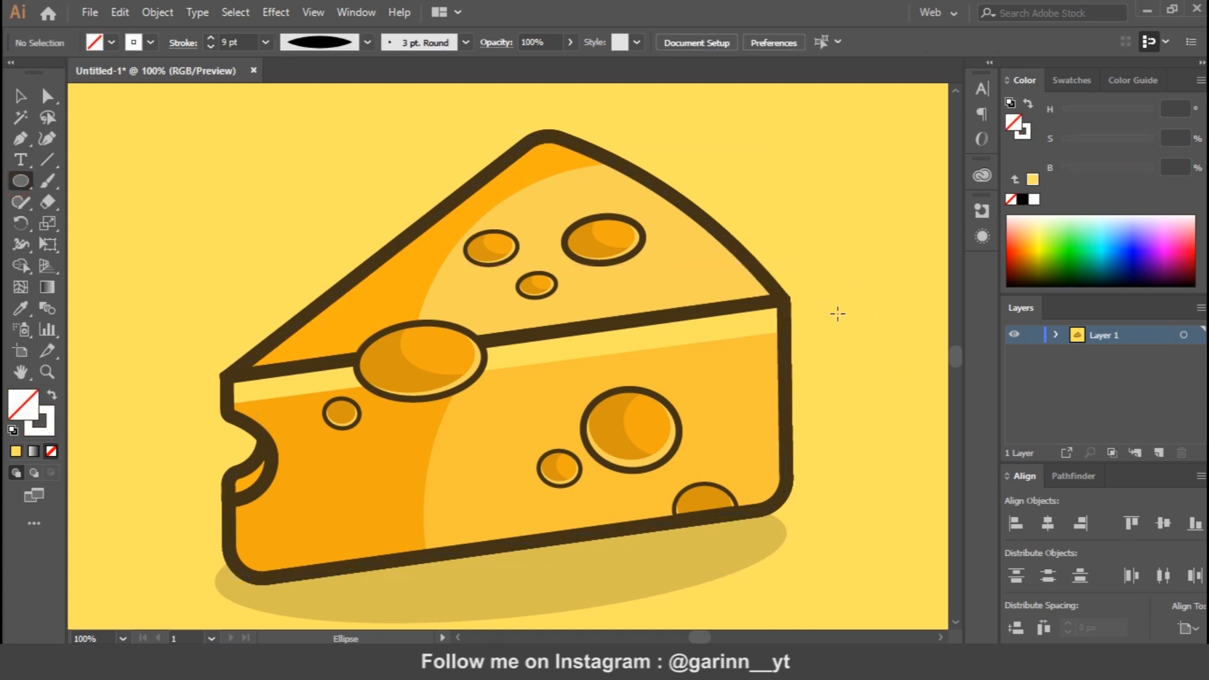
pyautogui.press('v')
pyautogui.hotkey('ctrl', '0')
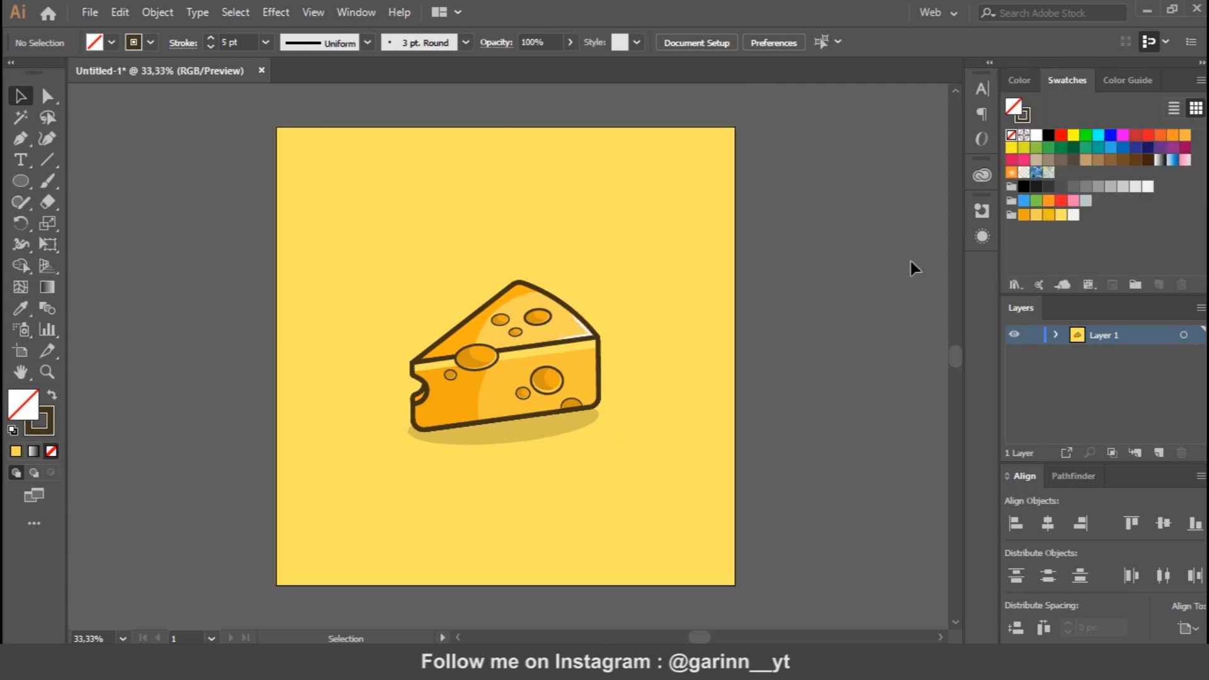
# Fill the top face with warm yellow and its lit area with the light yellow swatch
pyautogui.hotkey('ctrl', '1')
pyautogui.click(373, 309)
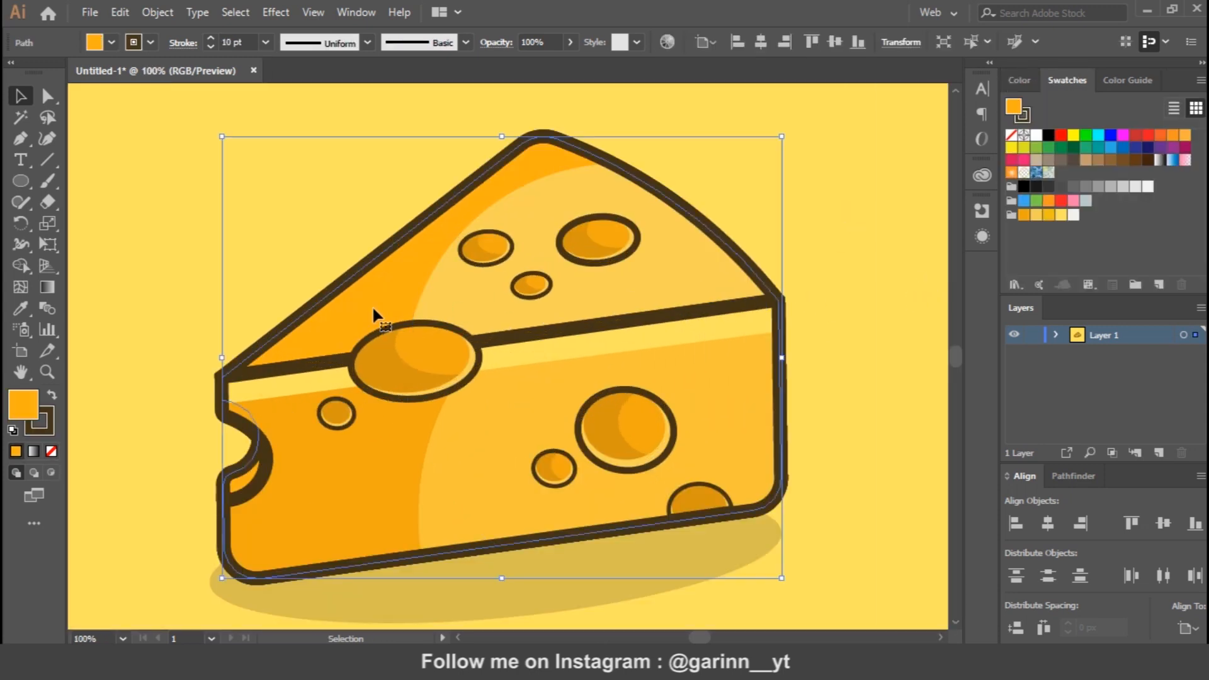
pyautogui.click(1051, 215)
pyautogui.click(701, 259)
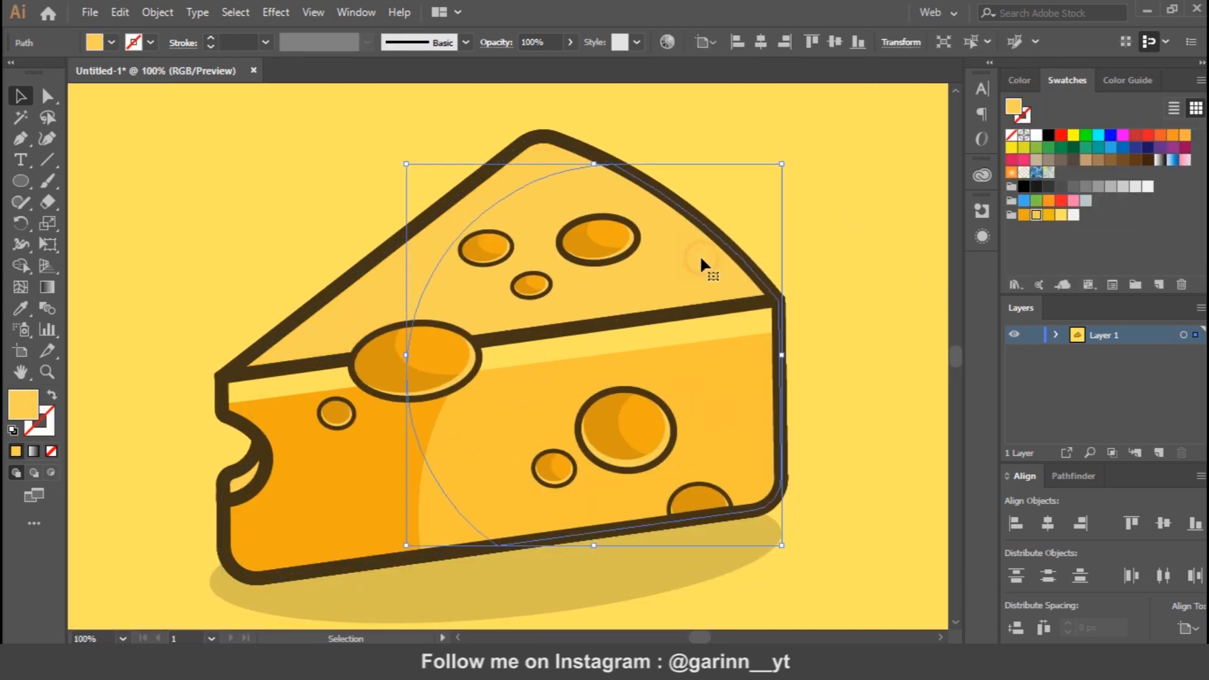
pyautogui.click(1060, 215)
pyautogui.click(861, 254)
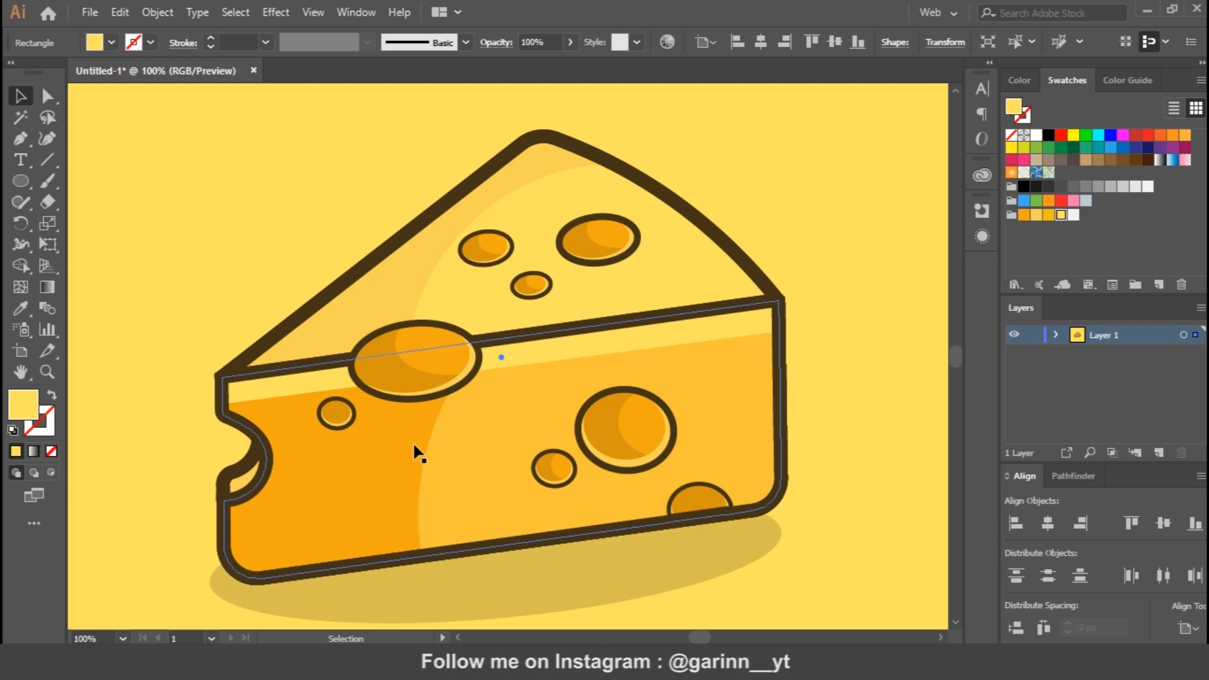
# Reduce the stroke weight of the outlines around the three largest cheese holes
pyautogui.click(403, 401)
pyautogui.click(573, 230)
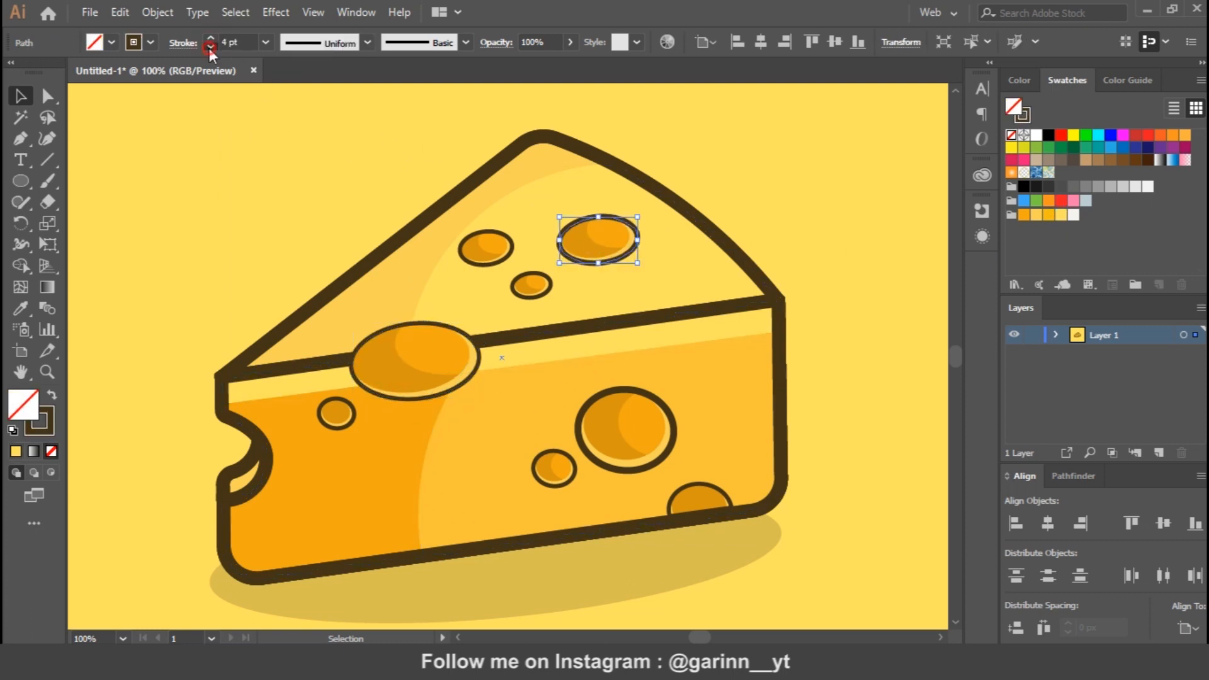
pyautogui.click(630, 441)
pyautogui.click(875, 378)
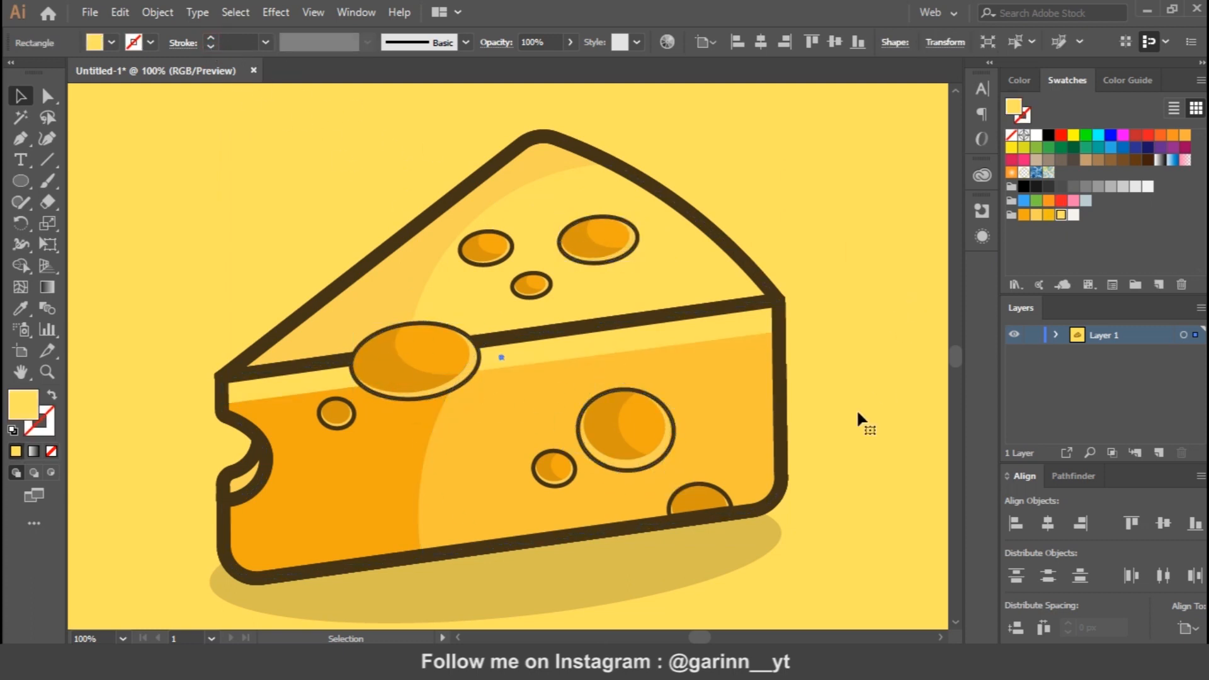
# Recolour the large edge hole with an orange interior, a light yellow lit area and an off-white rim
pyautogui.click(767, 443)
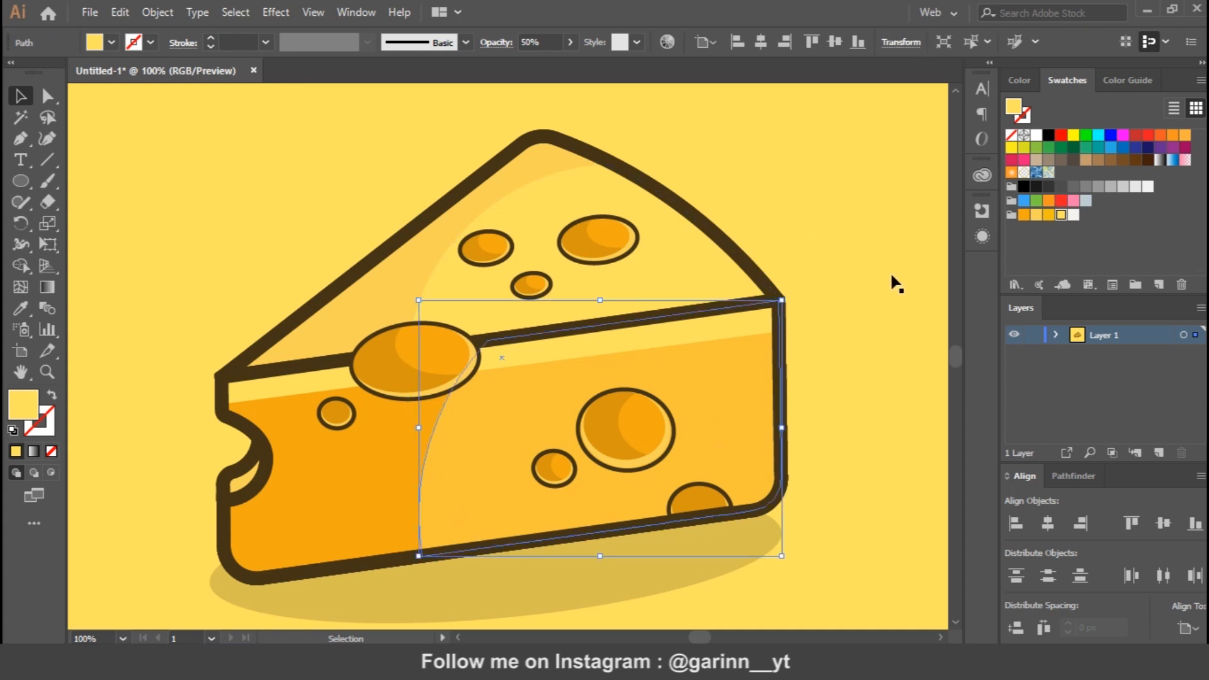
pyautogui.click(860, 339)
pyautogui.click(397, 382)
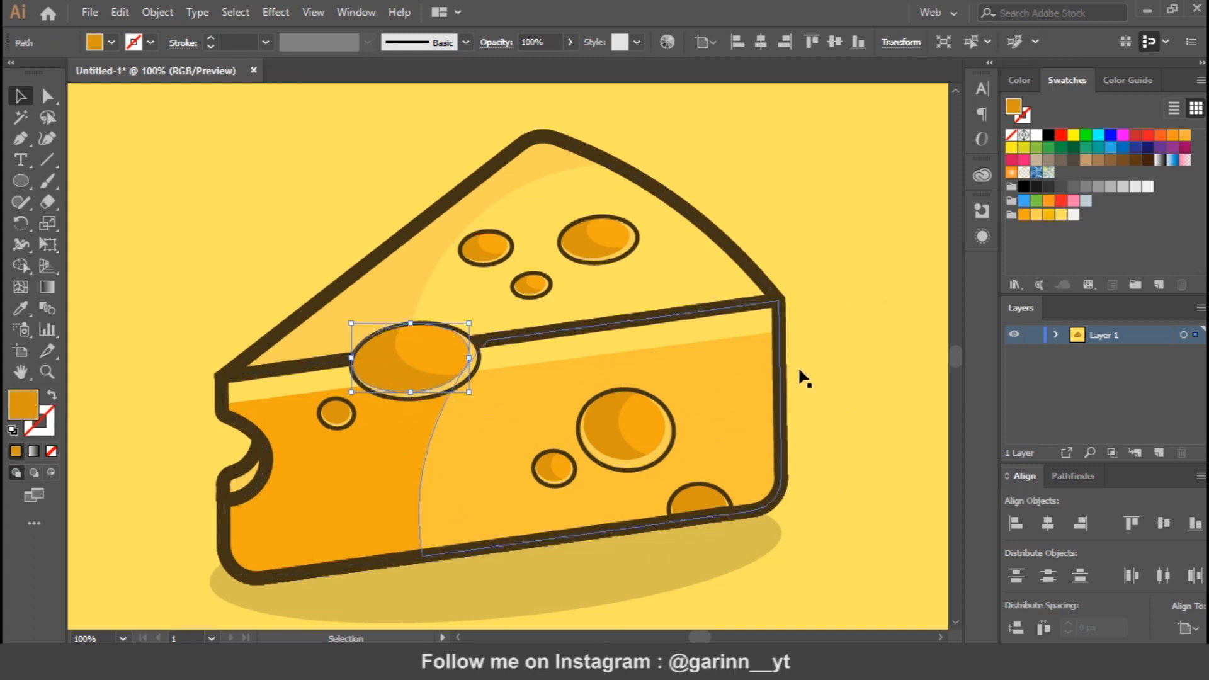
pyautogui.click(1025, 215)
pyautogui.click(451, 359)
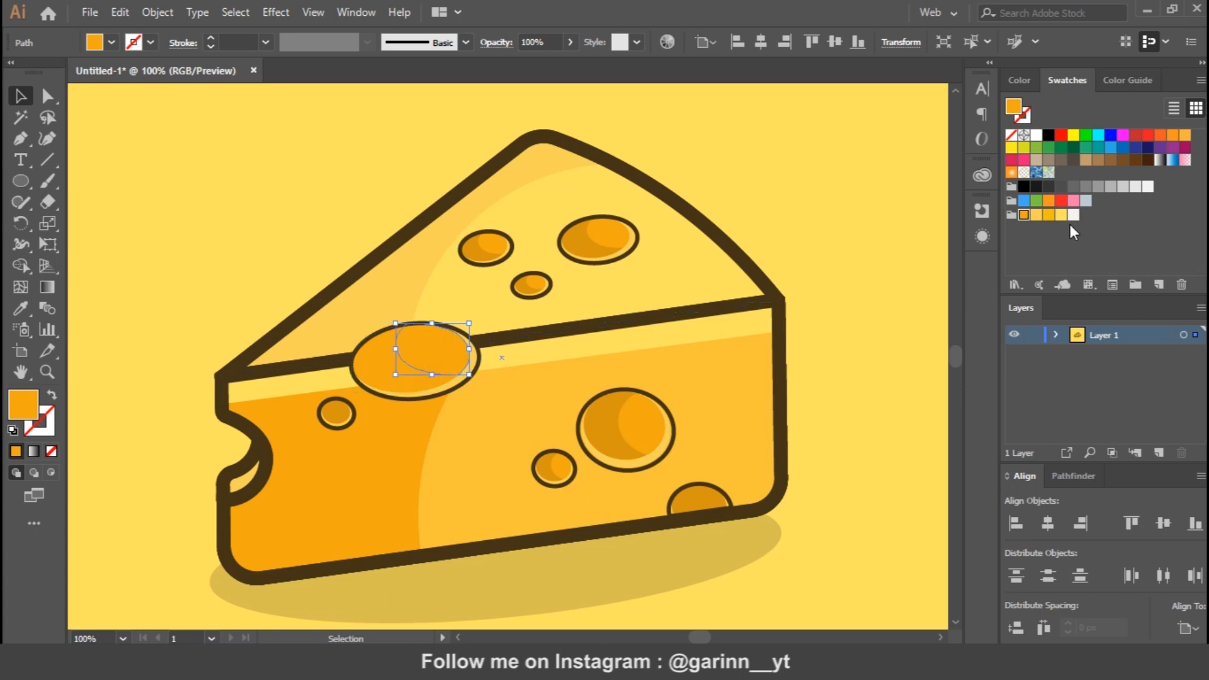
pyautogui.click(1062, 215)
pyautogui.click(467, 372)
pyautogui.click(1074, 215)
pyautogui.click(862, 249)
# Recolour the small hole below the large edge hole with an orange interior and an off-white rim
pyautogui.hotkey('ctrl', '+')
pyautogui.hotkey('ctrl', '+')
pyautogui.click(180, 466)
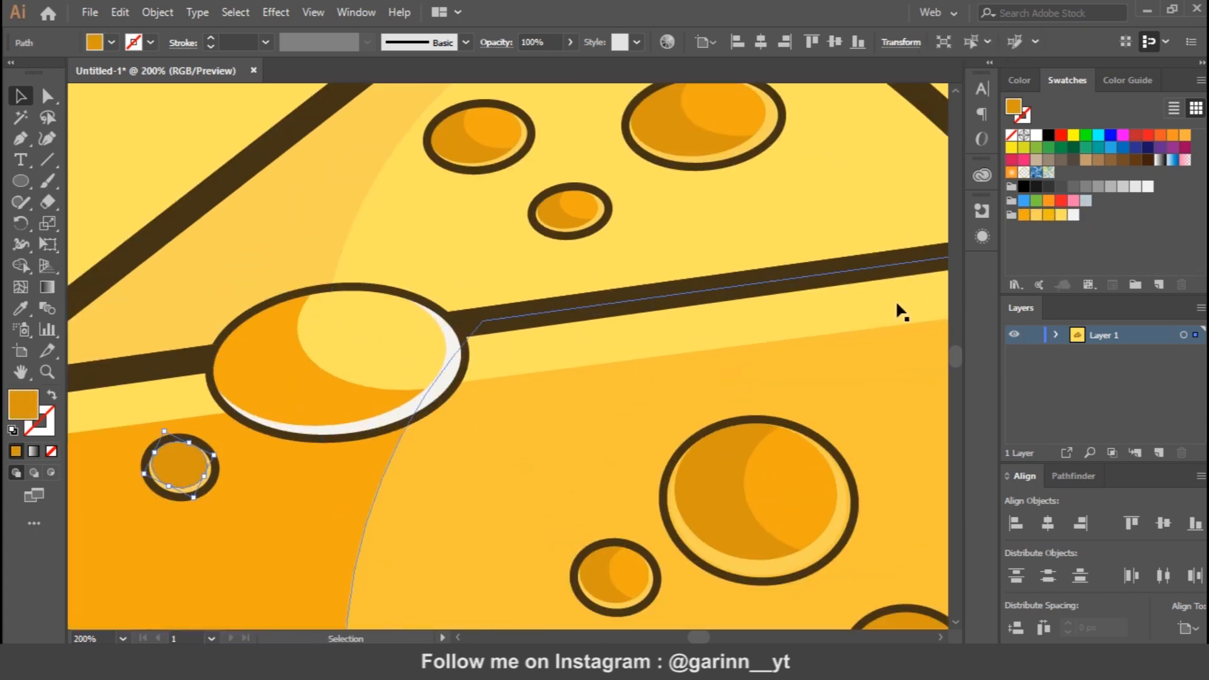
pyautogui.click(1036, 215)
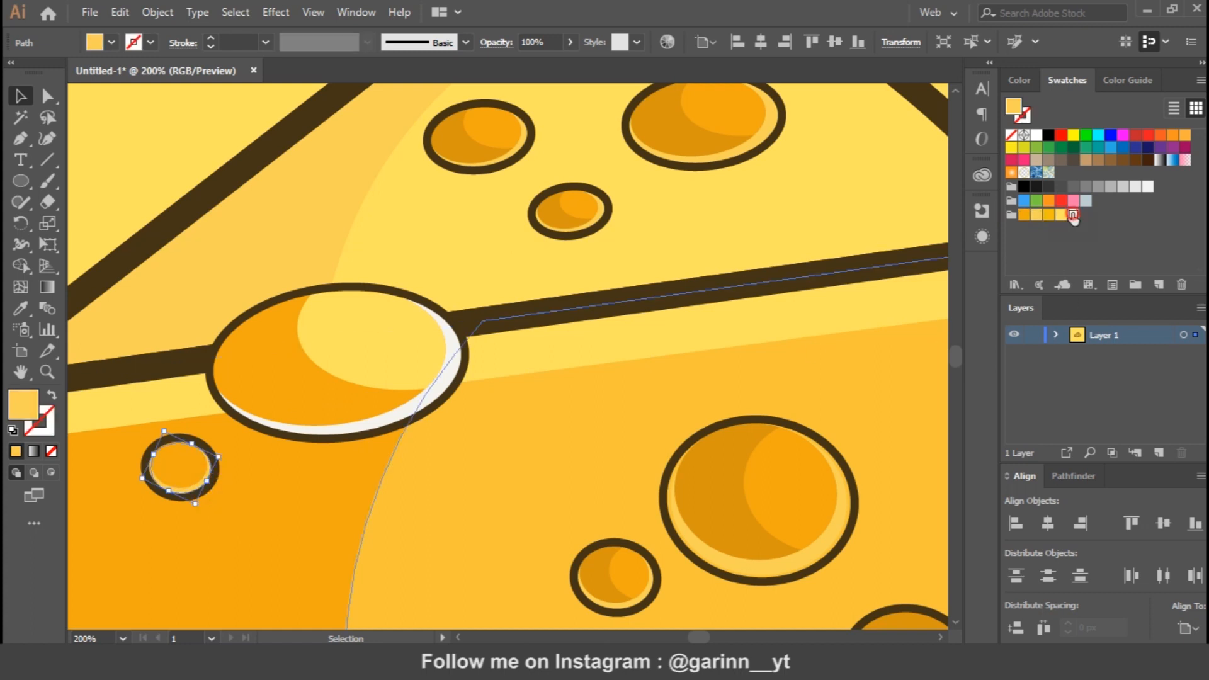
pyautogui.click(1074, 214)
# Recolour the front face's big round hole with an orange interior, plus the light yellow lit area and off-white rim sampled from the edge hole
pyautogui.click(759, 520)
pyautogui.click(1023, 216)
pyautogui.click(832, 478)
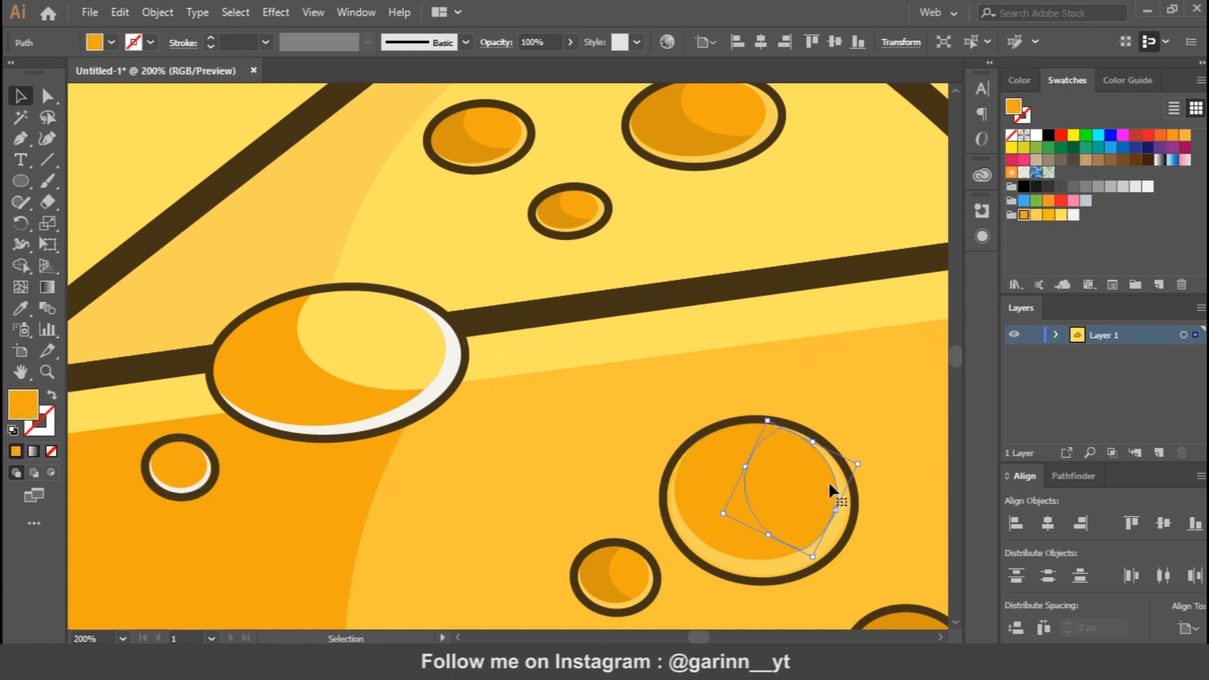
pyautogui.press('i')
pyautogui.click(404, 358)
pyautogui.press('v')
pyautogui.click(764, 567)
pyautogui.press('i')
pyautogui.click(445, 397)
# Copy the big round hole's orange, light yellow and off-white fills onto the matching parts of the small hole beside it
pyautogui.moveTo(715, 507); pyautogui.dragTo(574, 347)
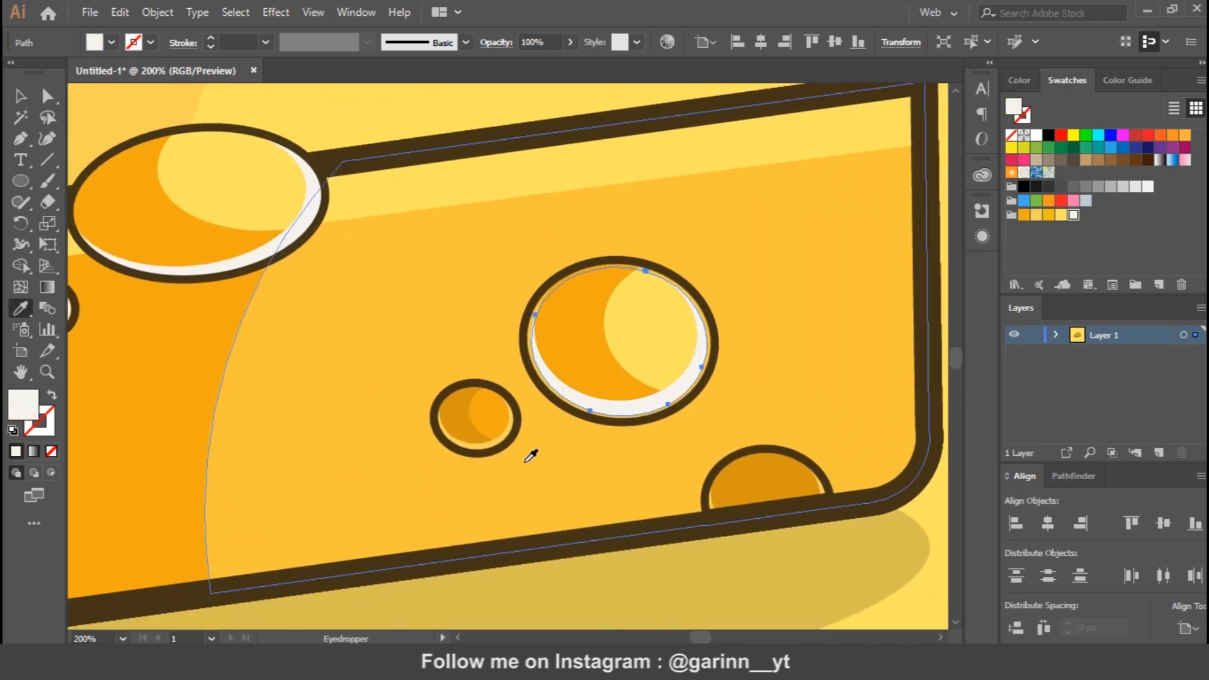
pyautogui.press('v')
pyautogui.click(463, 421)
pyautogui.press('i')
pyautogui.click(576, 381)
pyautogui.press('v')
pyautogui.click(638, 369)
pyautogui.press('v')
pyautogui.click(494, 447)
pyautogui.press('i')
pyautogui.click(631, 408)
# Give the half hole on the bottom edge the big round hole's orange interior and off-white rim with the Eyedropper
pyautogui.press('v')
pyautogui.click(778, 480)
pyautogui.press('i')
pyautogui.click(584, 351)
pyautogui.press('v')
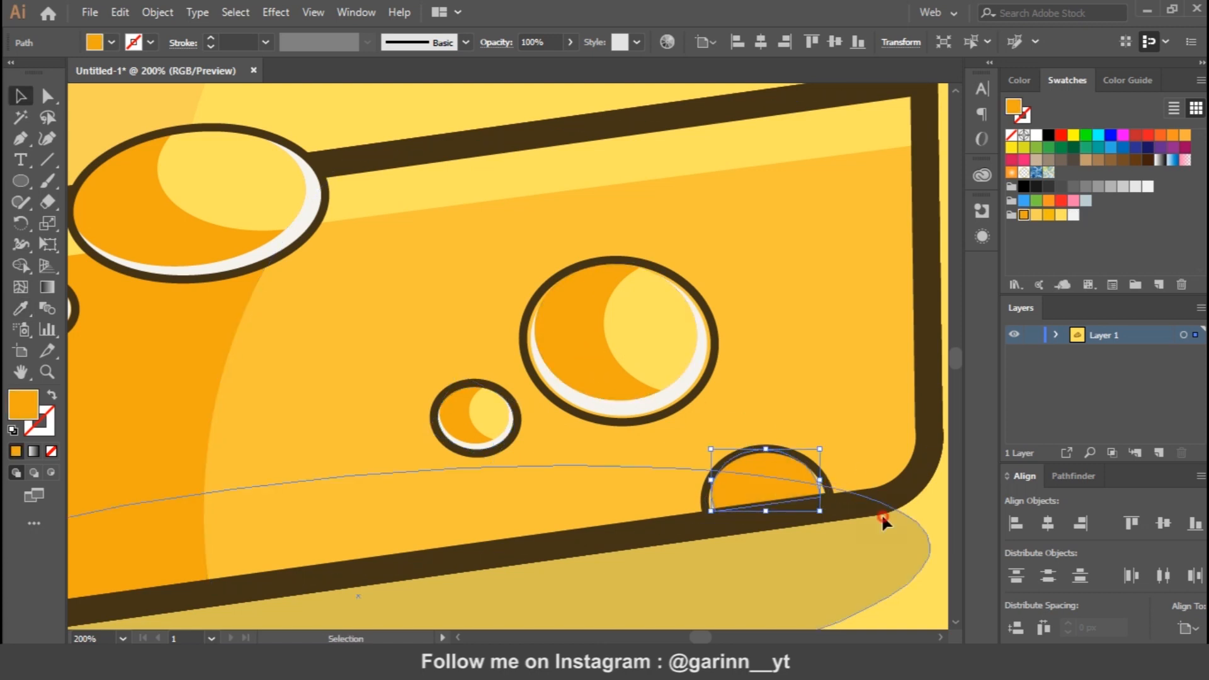
pyautogui.click(894, 542)
pyautogui.click(919, 604)
pyautogui.click(824, 493)
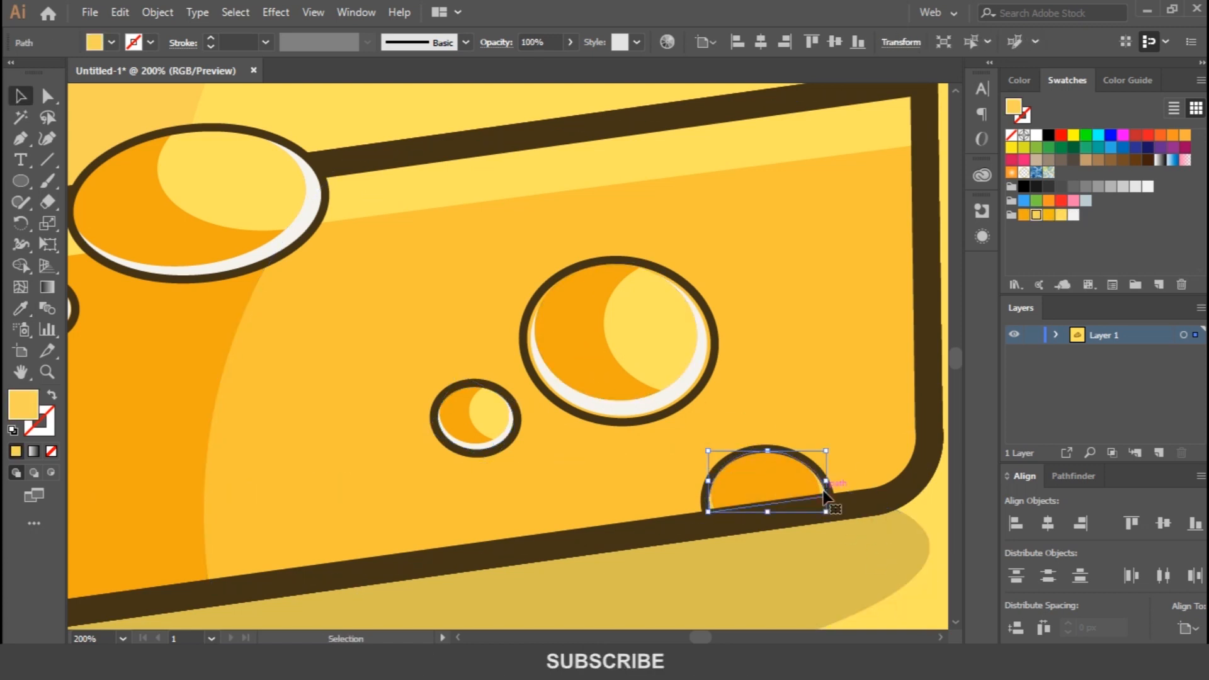
pyautogui.press('i')
pyautogui.click(681, 384)
pyautogui.press('v')
pyautogui.click(783, 479)
pyautogui.press('i')
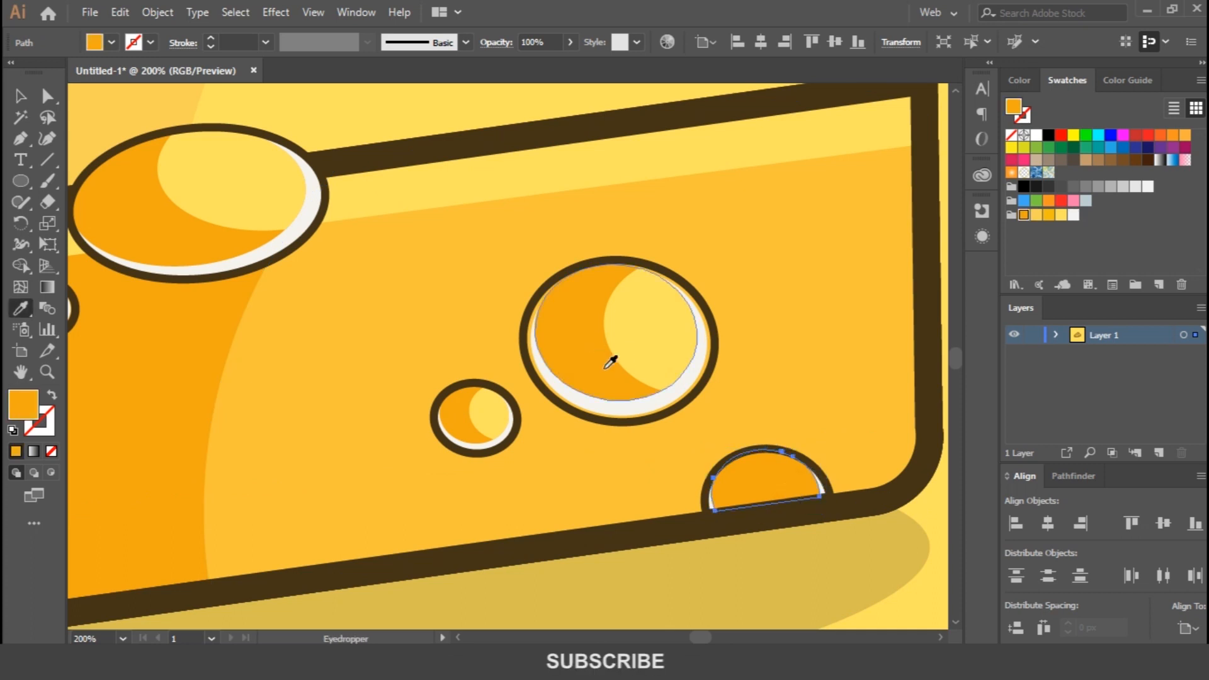
pyautogui.press('v')
# Sample the edge hole's orange, light yellow and off-white onto the interior, lit area and rim of the top face's medium hole
pyautogui.click(713, 368)
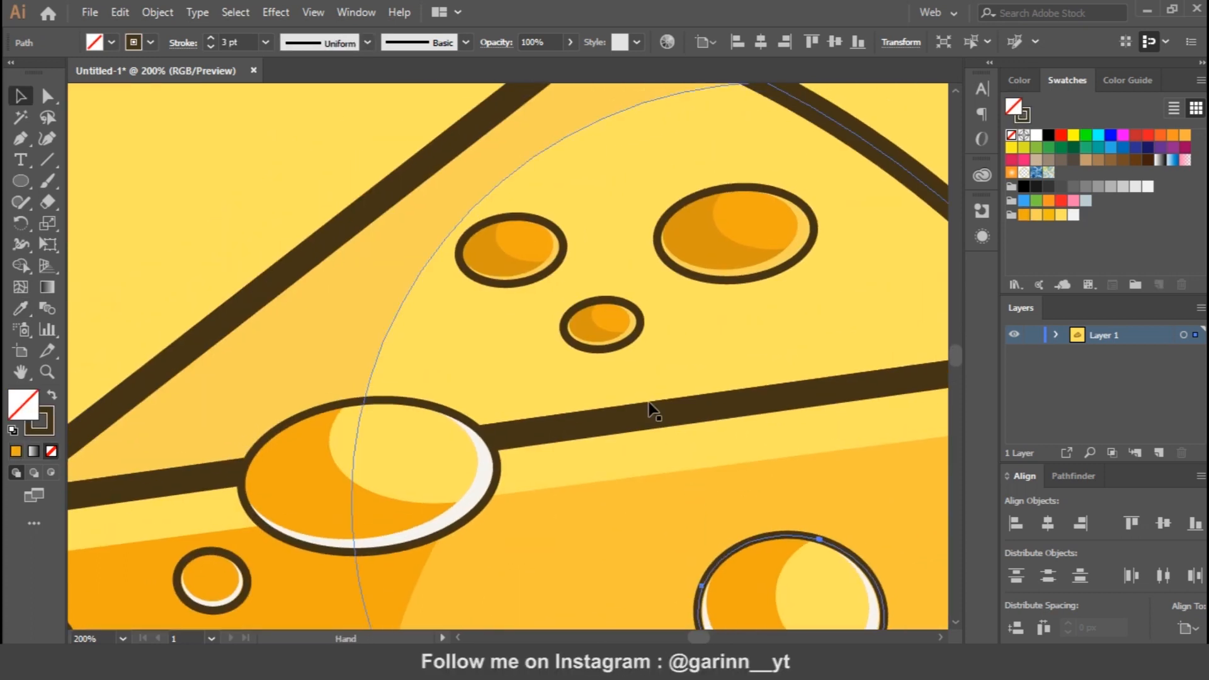
pyautogui.click(508, 272)
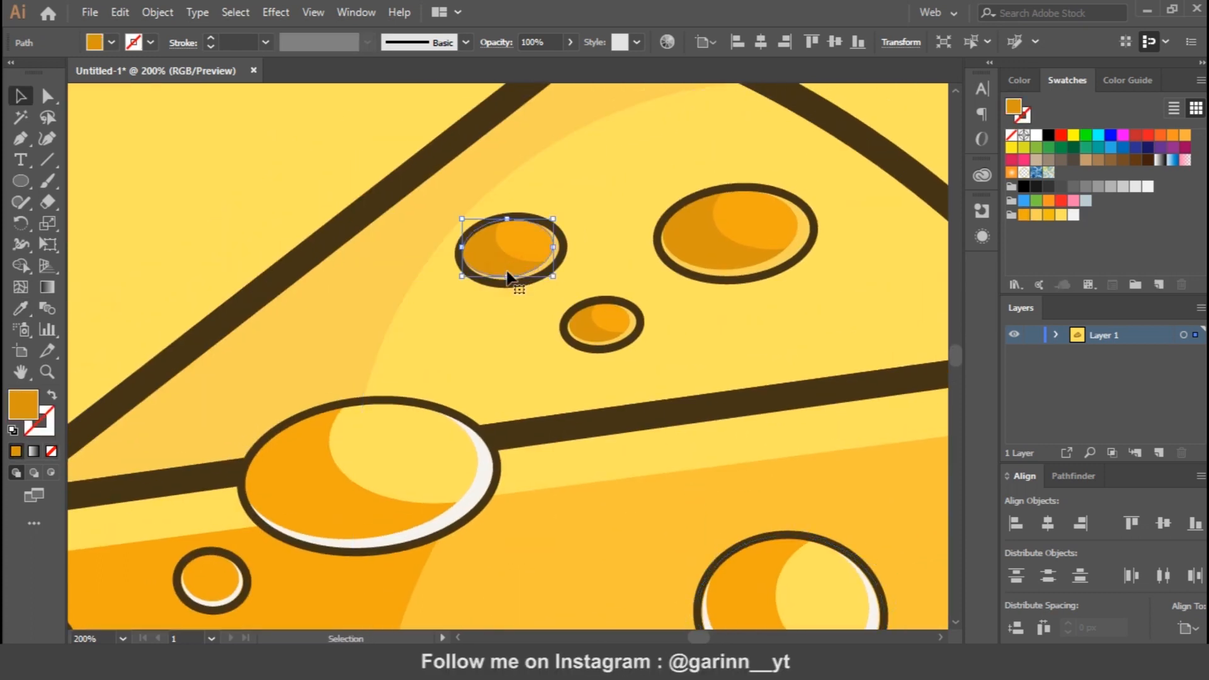
pyautogui.press('i')
pyautogui.click(319, 473)
pyautogui.press('v')
pyautogui.click(531, 246)
pyautogui.press('i')
pyautogui.click(439, 427)
pyautogui.press('v')
pyautogui.click(539, 271)
pyautogui.press('i')
pyautogui.click(481, 449)
pyautogui.press('c')
# Recolour the top face's largest hole with sampled orange for the interior, light yellow for the lit area and off-white for the rim
pyautogui.press('v')
pyautogui.click(700, 250)
pyautogui.press('i')
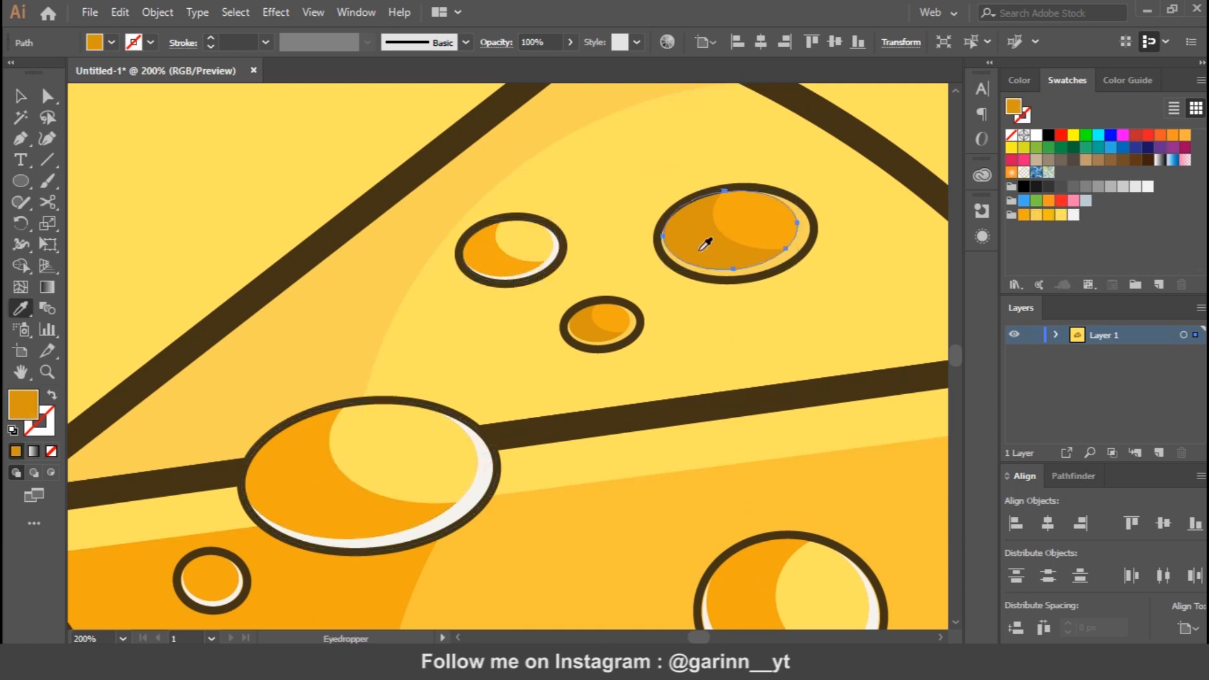
pyautogui.click(508, 256)
pyautogui.press('v')
pyautogui.click(755, 231)
pyautogui.press('i')
pyautogui.click(531, 243)
pyautogui.press('v')
pyautogui.click(771, 267)
pyautogui.press('i')
pyautogui.click(482, 461)
# Recolour the top face's small hole with sampled orange for the interior, light yellow for the lit area and off-white for the rim
pyautogui.press('v')
pyautogui.click(589, 334)
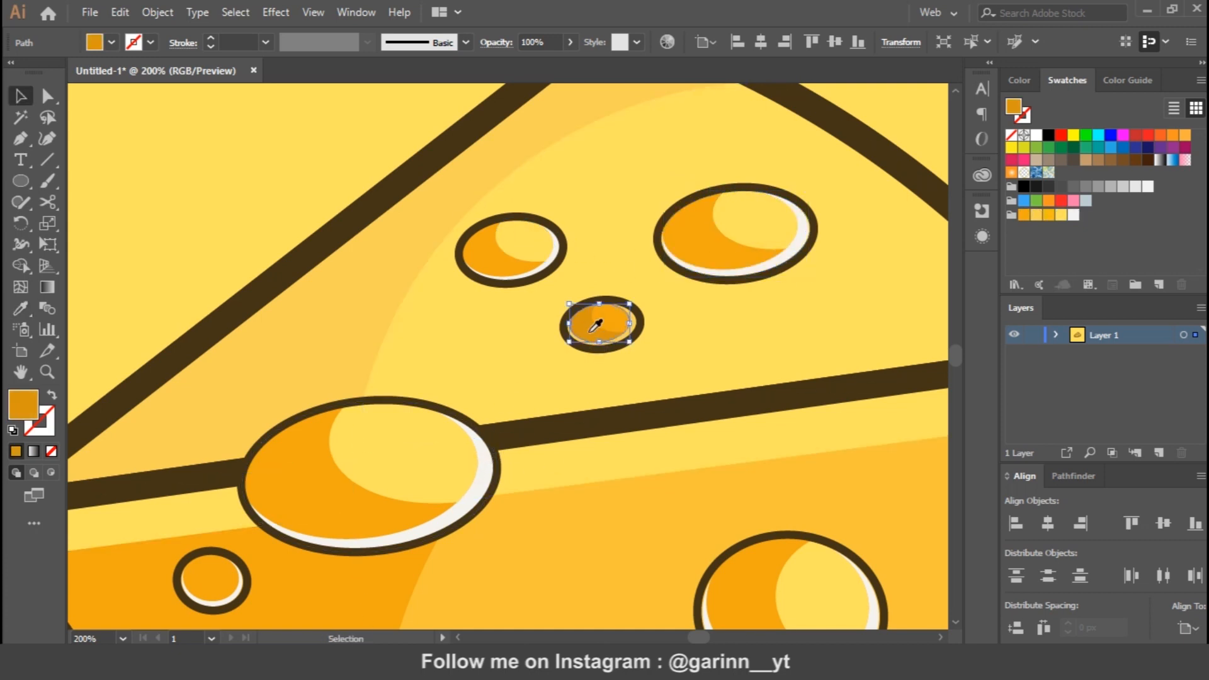
pyautogui.press('i')
pyautogui.click(350, 499)
pyautogui.press('v')
pyautogui.click(614, 318)
pyautogui.press('i')
pyautogui.click(532, 242)
pyautogui.press('v')
pyautogui.click(631, 332)
pyautogui.press('i')
pyautogui.click(781, 262)
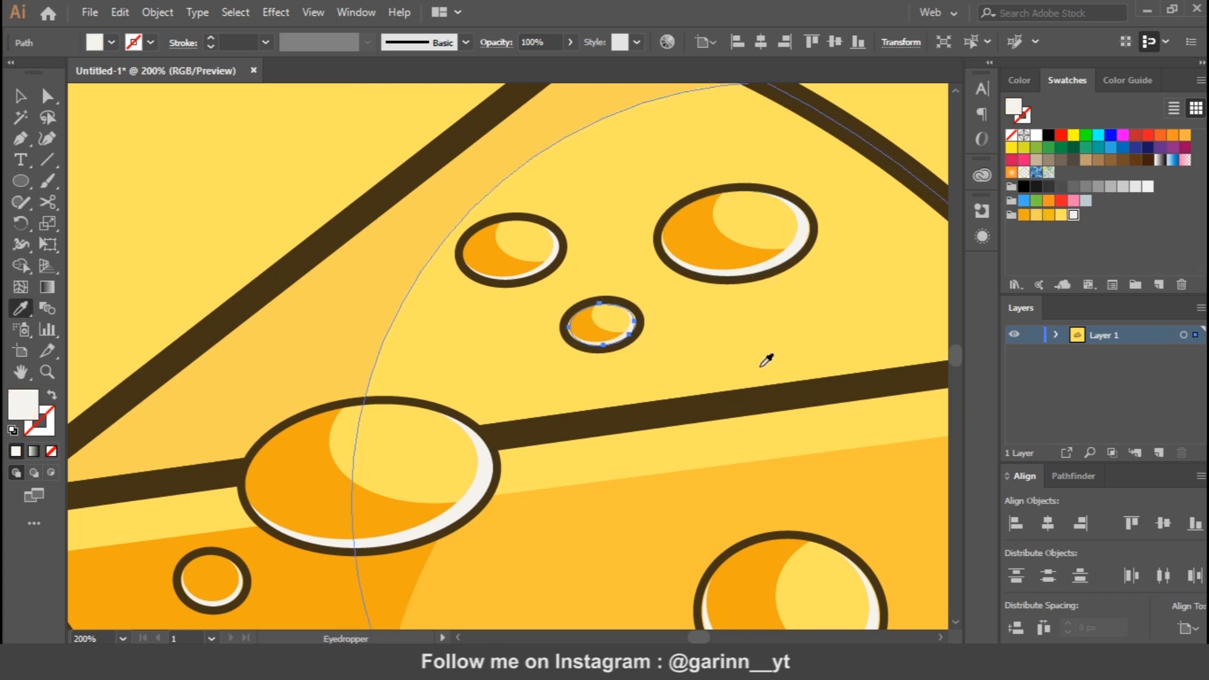
pyautogui.press('v')
# Move the shadow ellipse down so it sits clear below the cheese wedge and tilt it slightly to follow the bottom edge
pyautogui.moveTo(740, 513); pyautogui.dragTo(659, 197)
pyautogui.hotkey('ctrl', '-')
pyautogui.hotkey('ctrl', '-')
pyautogui.hotkey('ctrl', '-')
pyautogui.click(784, 564)
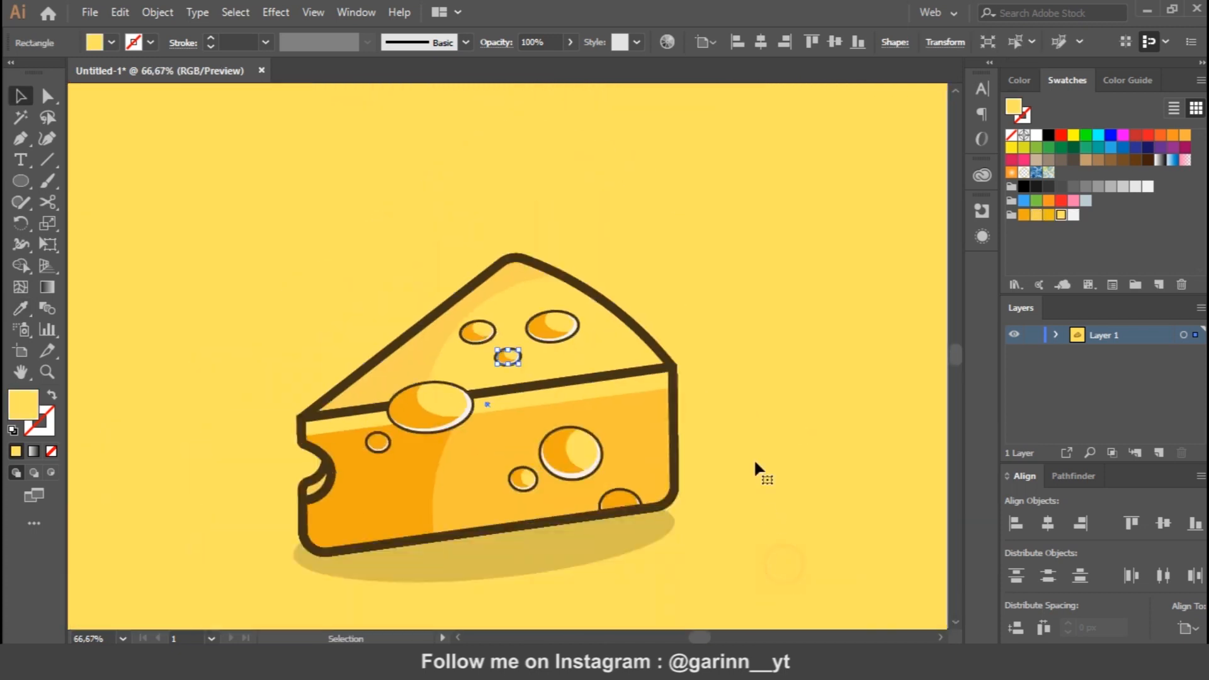
pyautogui.moveTo(767, 507); pyautogui.dragTo(823, 320)
pyautogui.moveTo(571, 356); pyautogui.dragTo(578, 414)
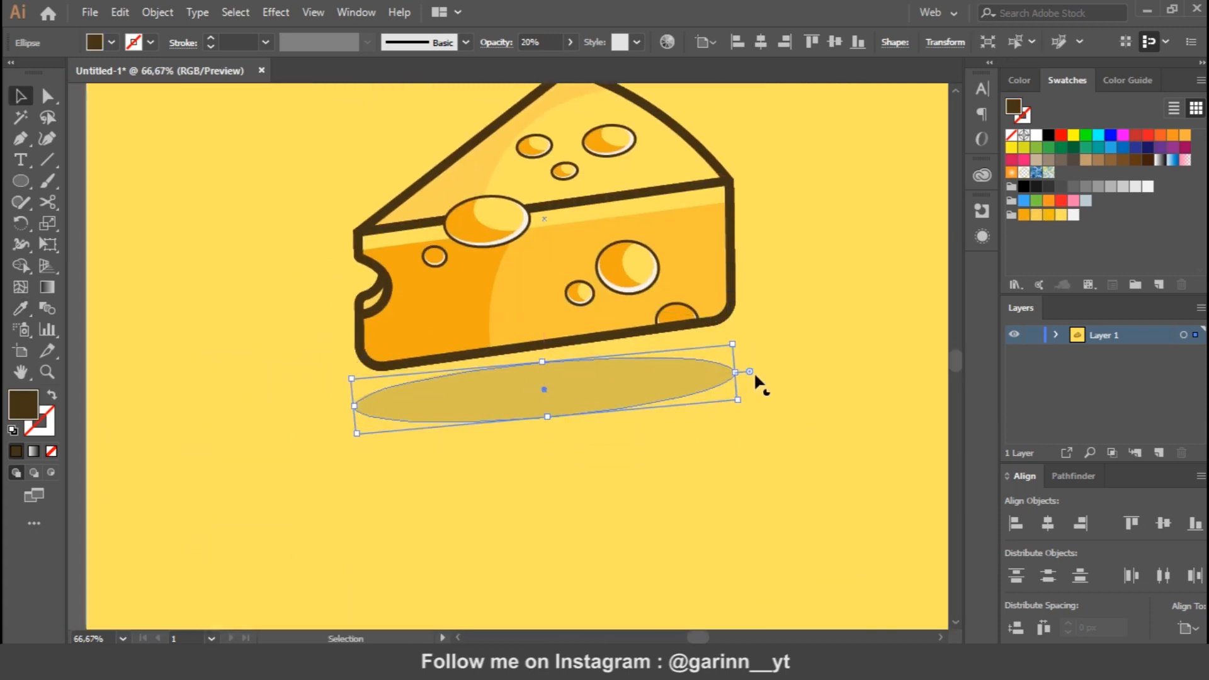
pyautogui.moveTo(739, 336)
pyautogui.mouseDown()
pyautogui.moveTo(745, 346)
pyautogui.moveTo(734, 332)
pyautogui.mouseUp()
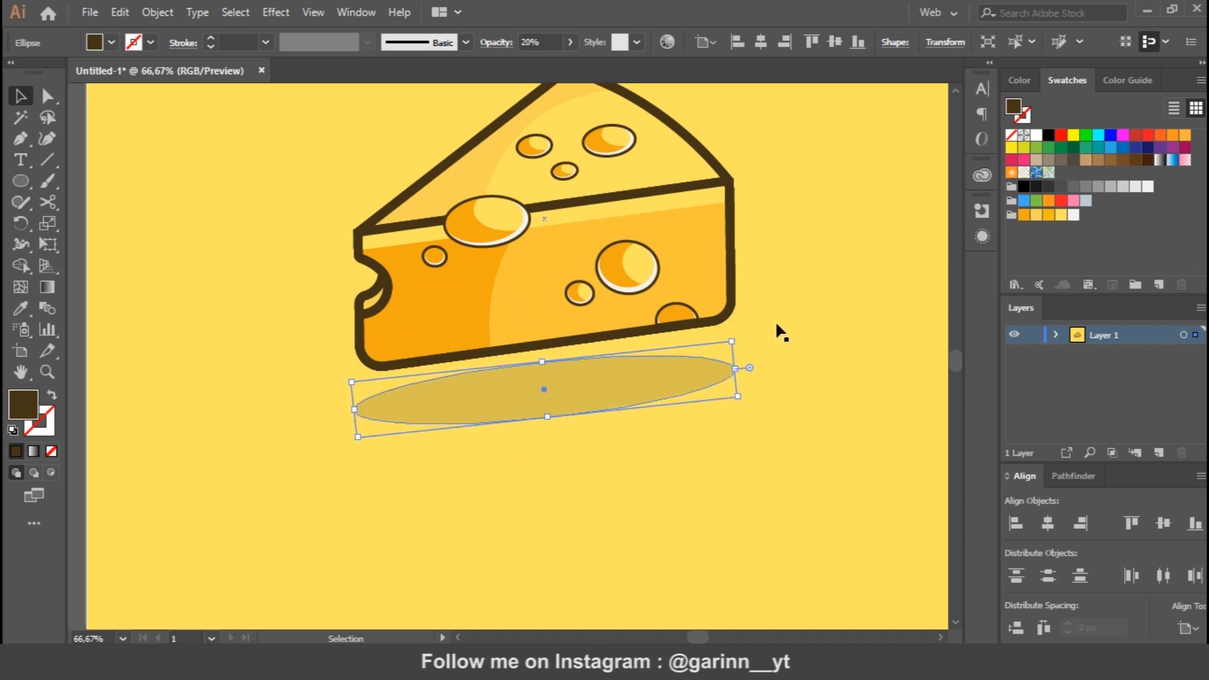
pyautogui.moveTo(597, 391); pyautogui.dragTo(597, 402)
pyautogui.moveTo(737, 344); pyautogui.dragTo(735, 337)
pyautogui.hotkey('ctrl', 'z')
# Fill the shadow ellipse with the front face's dark orange, without a stroke, at 50% opacity
pyautogui.moveTo(805, 353); pyautogui.dragTo(783, 422)
pyautogui.press('i')
pyautogui.click(436, 370)
pyautogui.click(51, 451)
pyautogui.press('v')
pyautogui.click(570, 42)
pyautogui.click(560, 69)
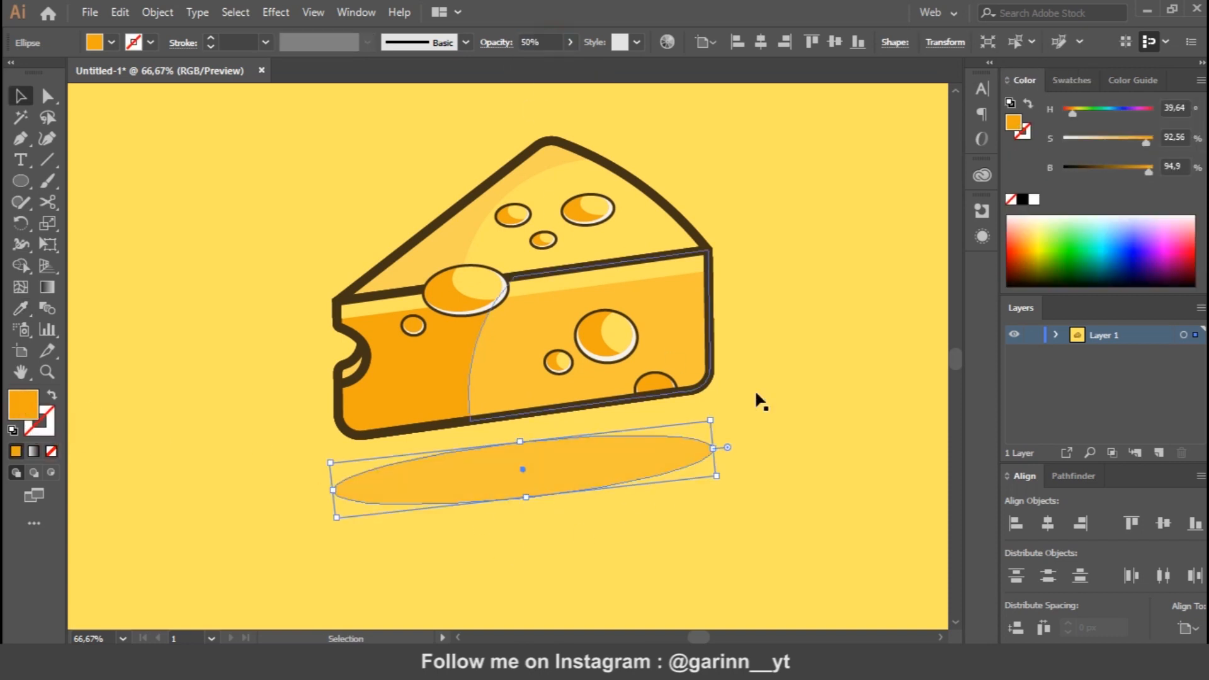
pyautogui.click(788, 444)
# Recolour the wedge's outer outline stroke to a warm brown with H 37.5, S 100 and B 69.02
pyautogui.hotkey('ctrl', '0')
pyautogui.click(909, 347)
pyautogui.hotkey('ctrl', '1')
pyautogui.click(740, 236)
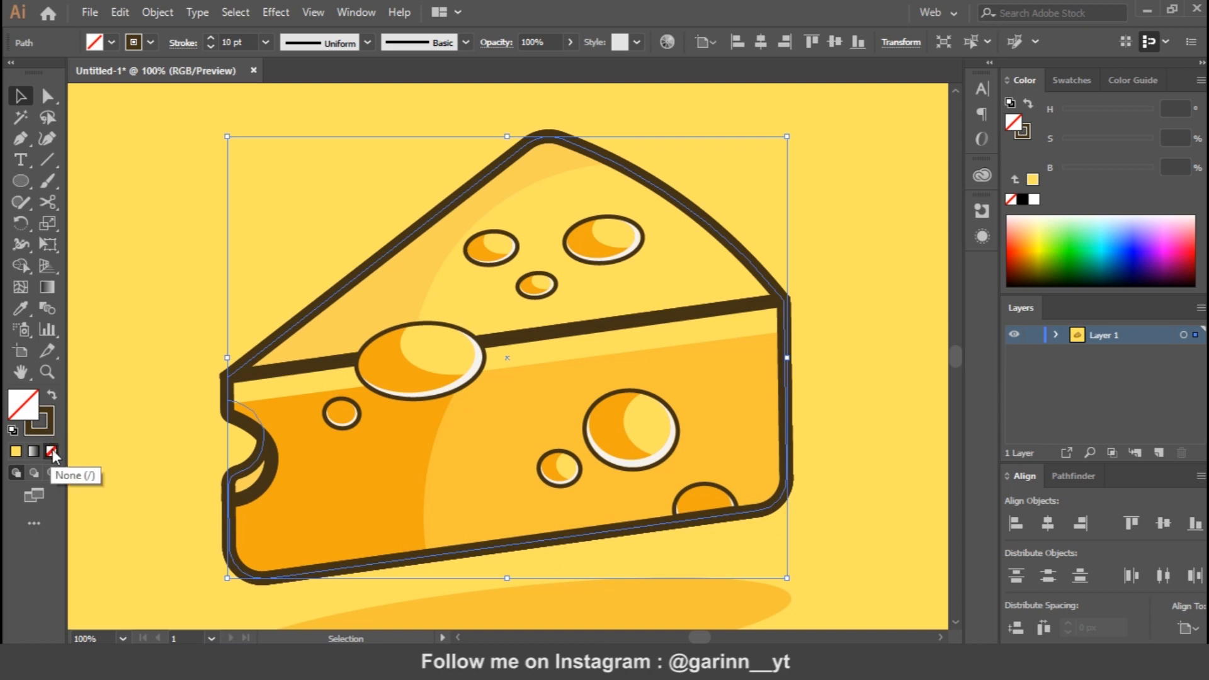
pyautogui.click(1082, 83)
pyautogui.click(1025, 81)
pyautogui.click(1201, 81)
pyautogui.click(39, 432)
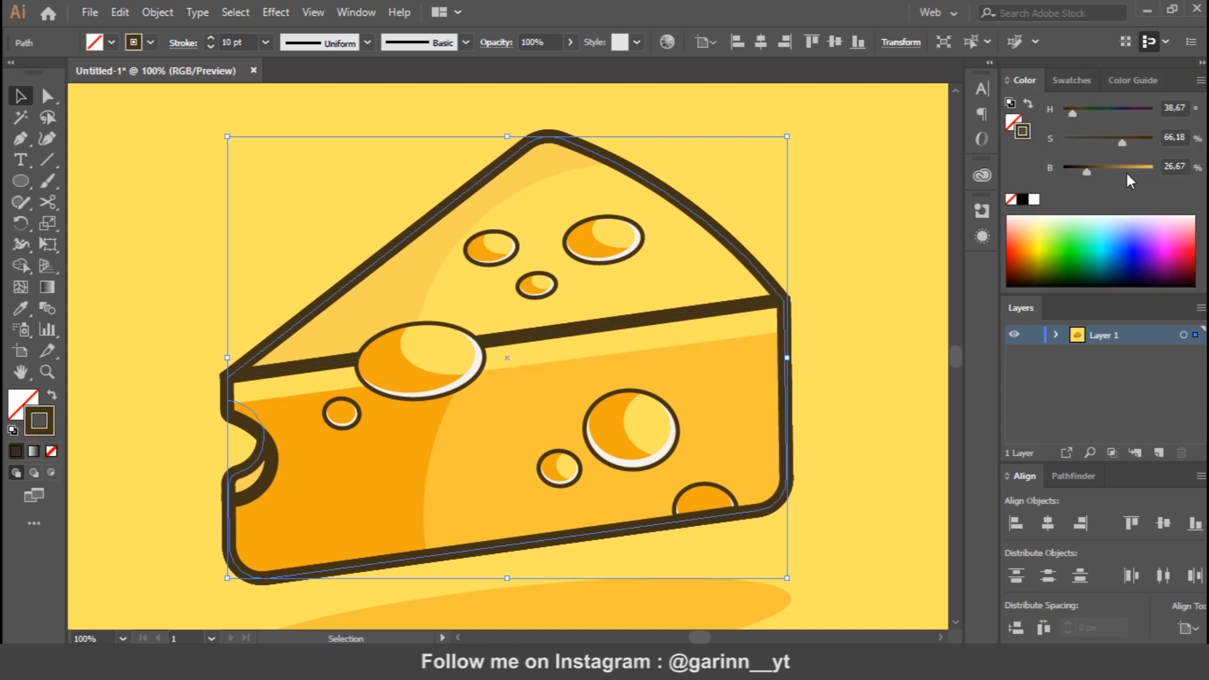
pyautogui.moveTo(1094, 170)
pyautogui.mouseDown()
pyautogui.moveTo(1125, 175)
pyautogui.moveTo(1135, 141)
pyautogui.moveTo(1154, 142)
pyautogui.mouseUp()
pyautogui.click(850, 293)
pyautogui.hotkey('ctrl', '-')
pyautogui.hotkey('ctrl', '-')
pyautogui.hotkey('ctrl', '+')
pyautogui.hotkey('ctrl', '+')
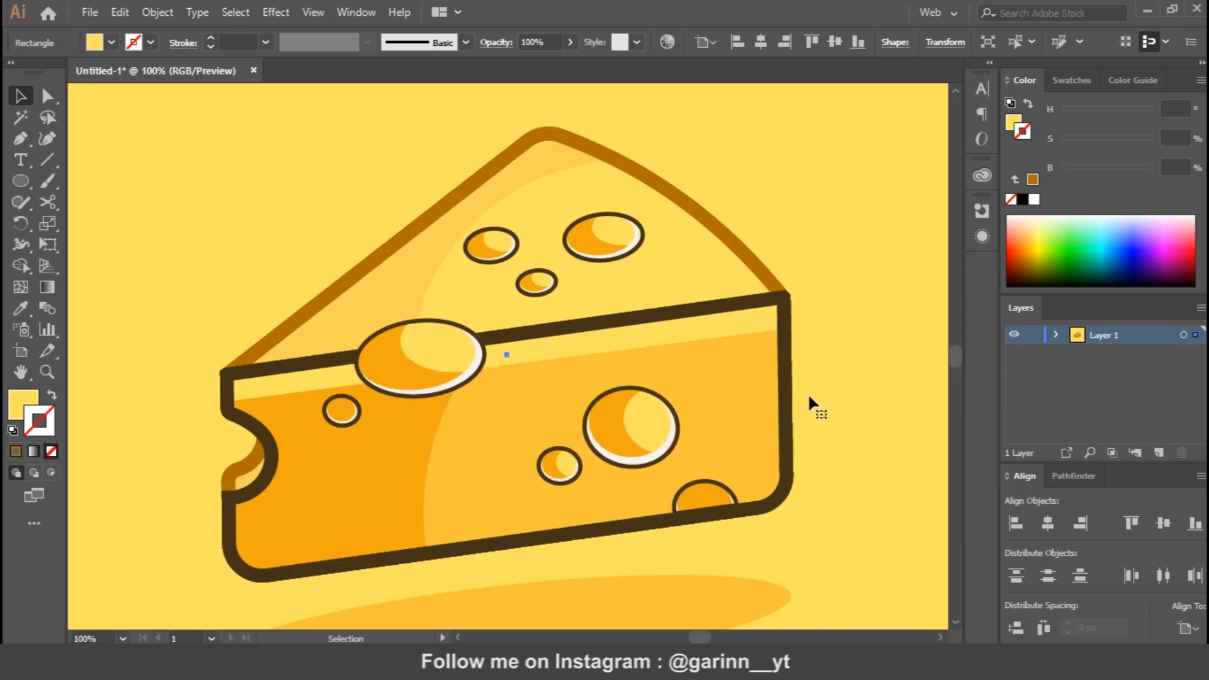
# Copy the warm brown stroke onto the front face's outline, including the bite, with the Eyedropper
pyautogui.click(787, 378)
pyautogui.press('i')
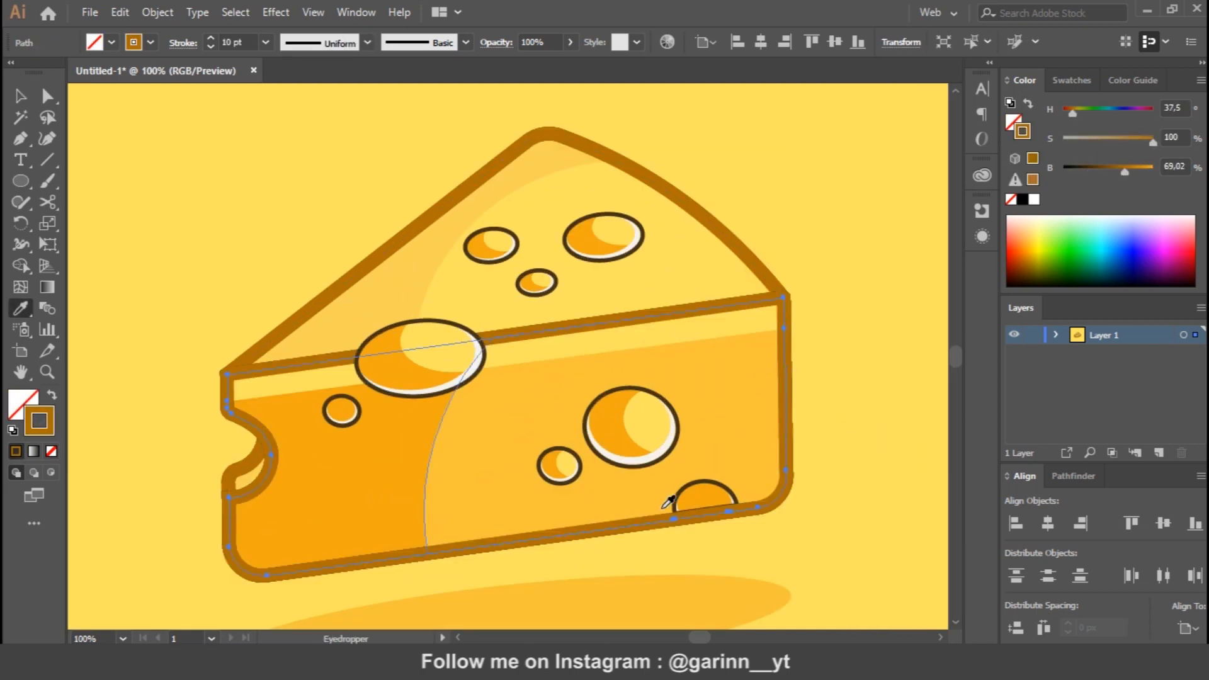
pyautogui.press('v')
pyautogui.click(888, 494)
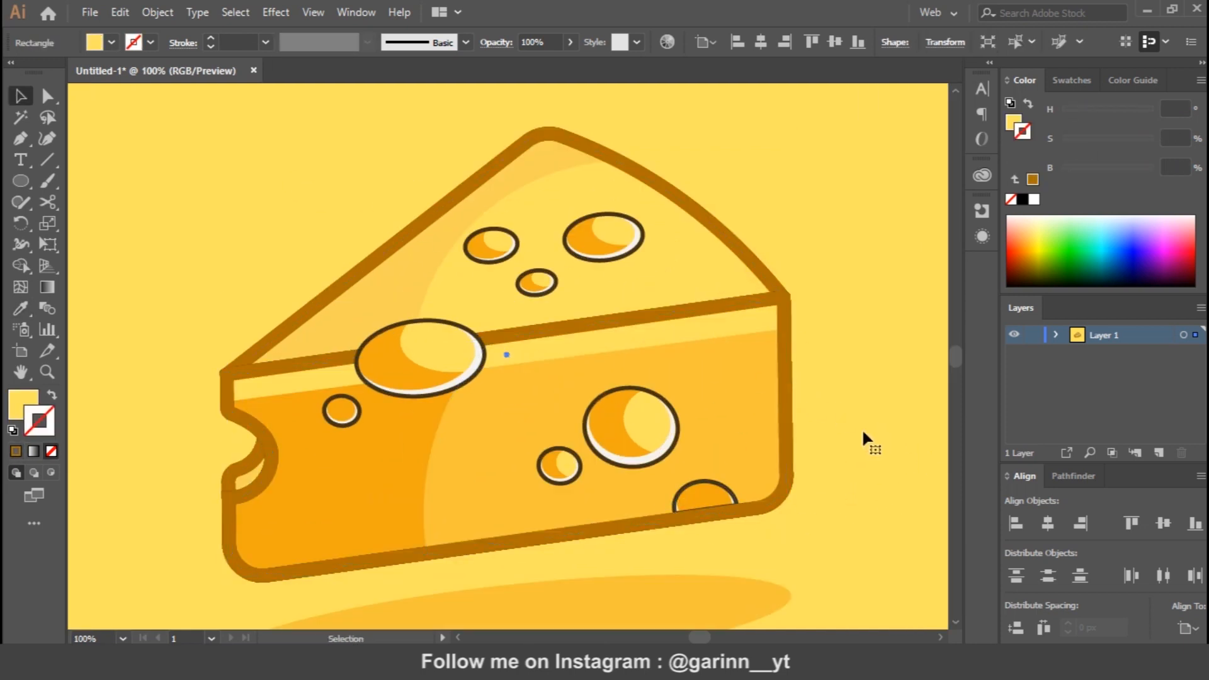
pyautogui.hotkey('ctrl', '+')
pyautogui.moveTo(262, 581); pyautogui.dragTo(535, 482)
pyautogui.click(410, 406)
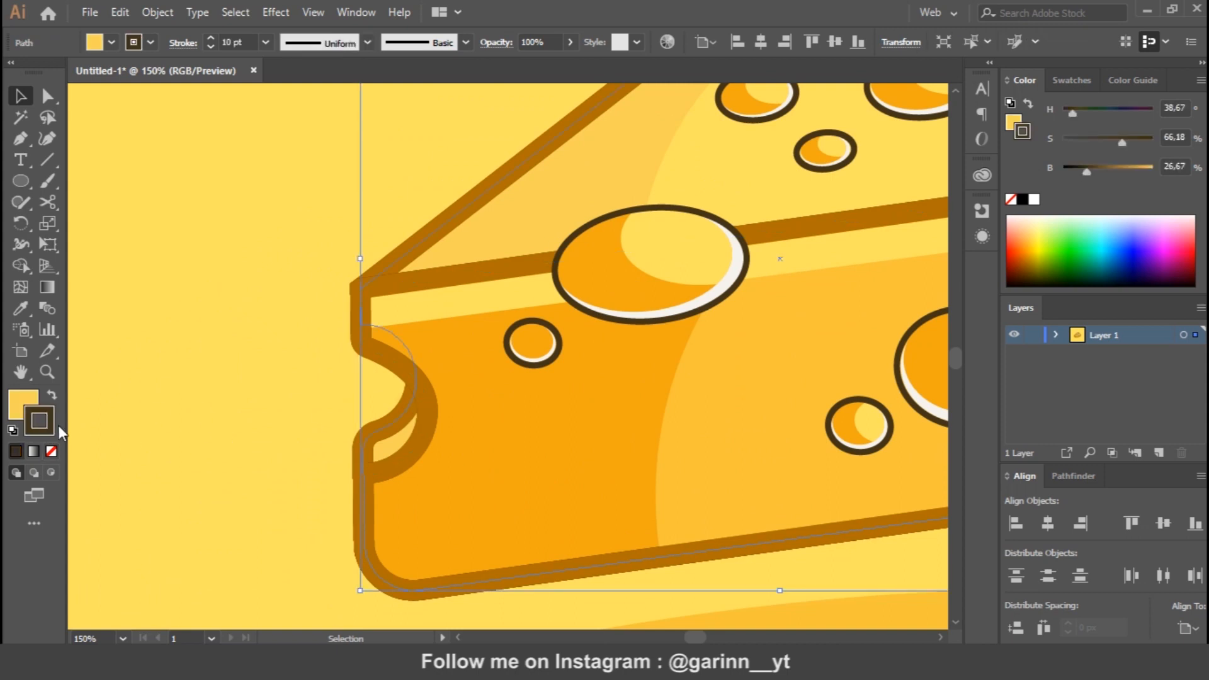
pyautogui.click(410, 465)
pyautogui.click(249, 433)
# Select the outlines of all the round holes and the bottom edge's half hole and apply the wedge outline's brown stroke with the Eyedropper
pyautogui.hotkey('ctrl', '-')
pyautogui.hotkey('ctrl', '+')
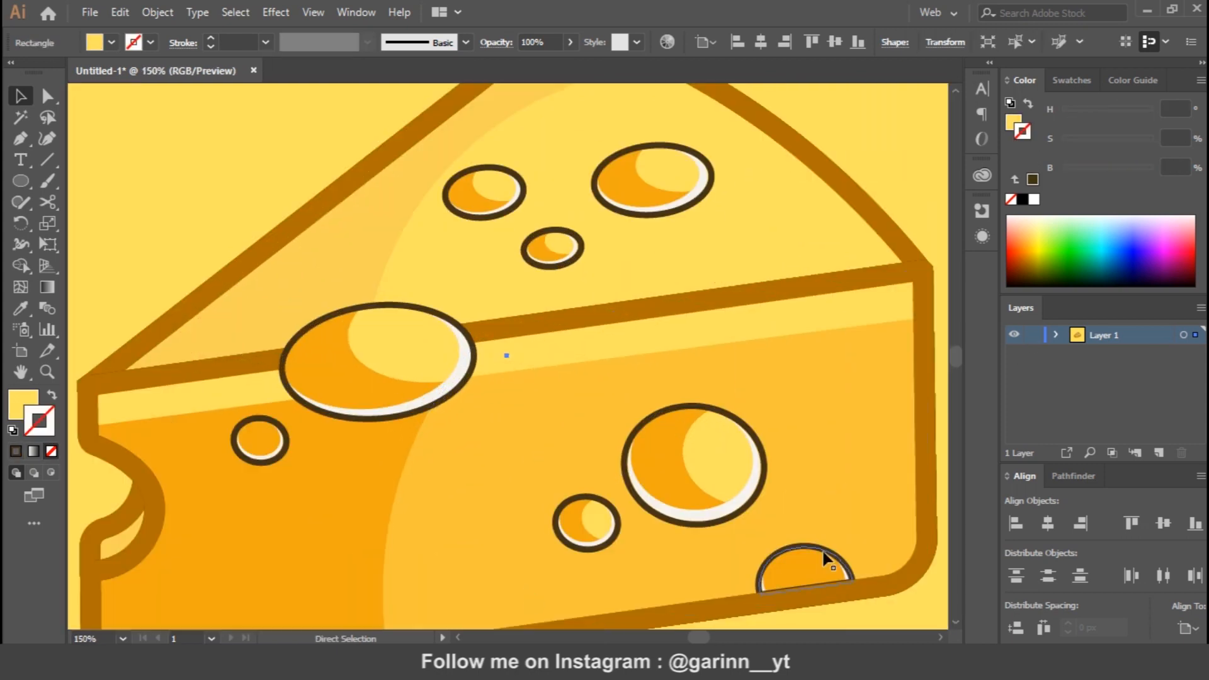
pyautogui.click(285, 456)
pyautogui.keyDown('shift'); pyautogui.click(399, 413); pyautogui.keyUp('shift')
pyautogui.keyDown('shift'); pyautogui.click(541, 264); pyautogui.keyUp('shift')
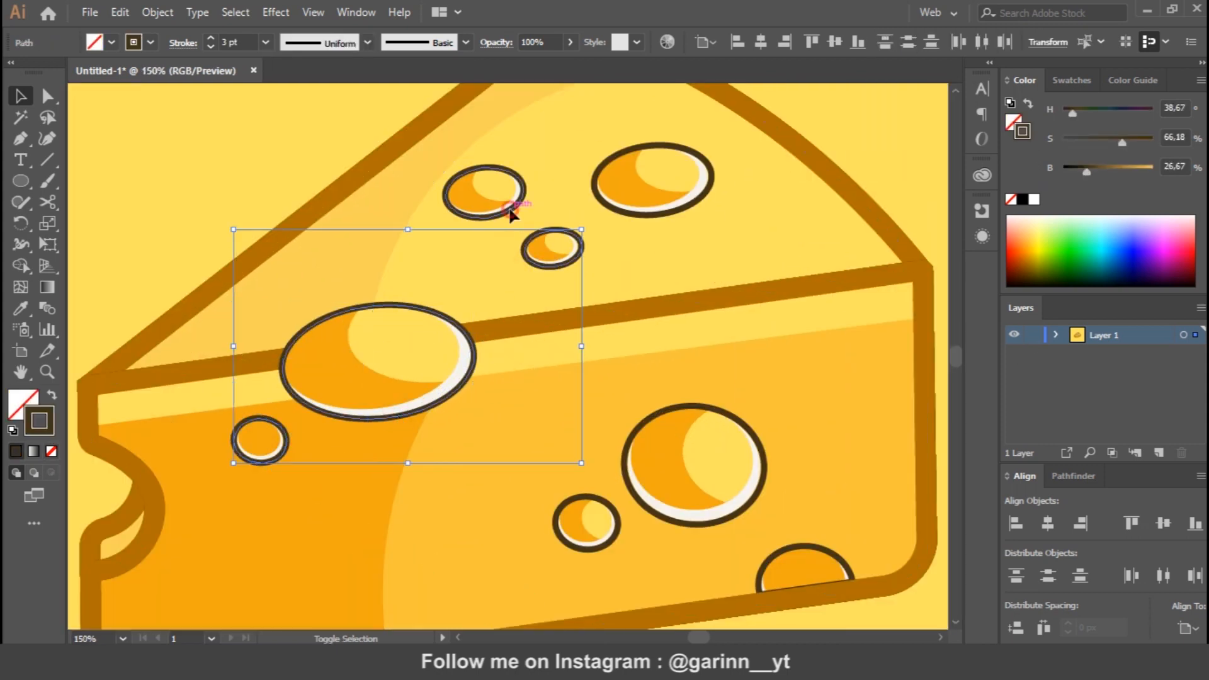
pyautogui.keyDown('shift'); pyautogui.click(513, 209); pyautogui.keyUp('shift')
pyautogui.keyDown('shift'); pyautogui.click(619, 213); pyautogui.keyUp('shift')
pyautogui.keyDown('shift'); pyautogui.click(689, 405); pyautogui.keyUp('shift')
pyautogui.keyDown('shift'); pyautogui.click(609, 507); pyautogui.keyUp('shift')
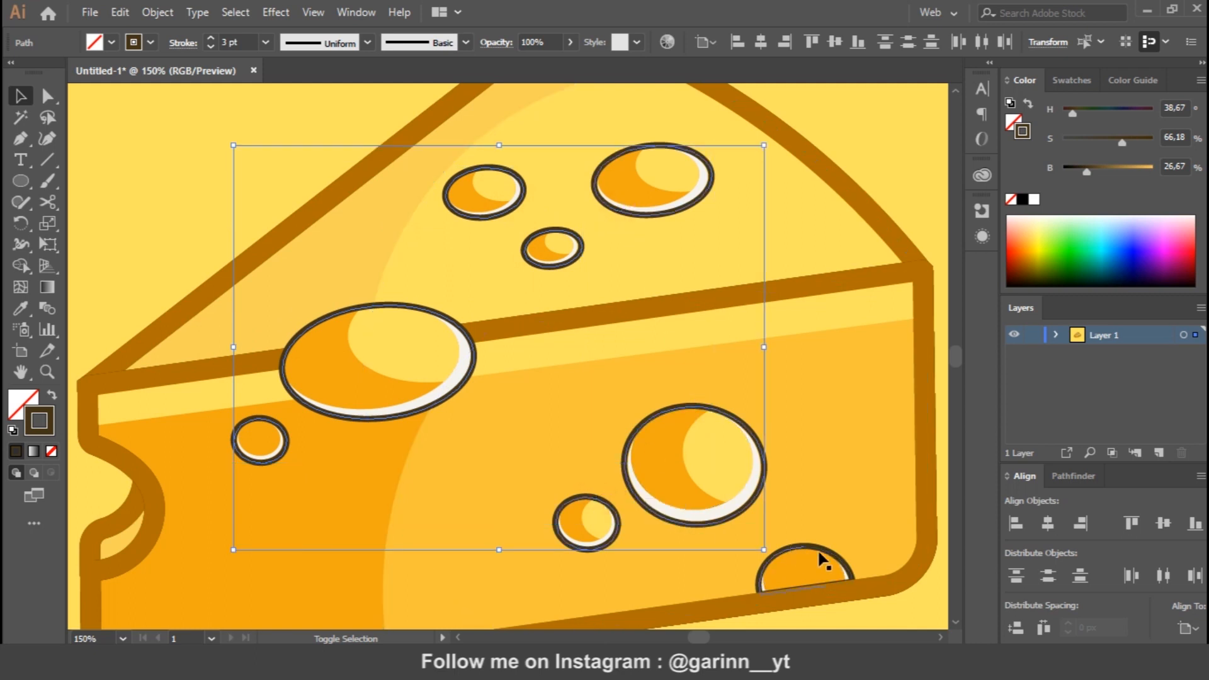
pyautogui.keyDown('shift'); pyautogui.click(838, 560); pyautogui.keyUp('shift')
pyautogui.press('i')
pyautogui.click(378, 154)
# Reduce the stroke weight of the hole outlines so they are thinner than the wedge outline
pyautogui.click(210, 48)
pyautogui.click(209, 48)
pyautogui.click(210, 48)
pyautogui.click(209, 48)
pyautogui.click(210, 48)
pyautogui.click(210, 48)
pyautogui.press('v')
pyautogui.click(262, 165)
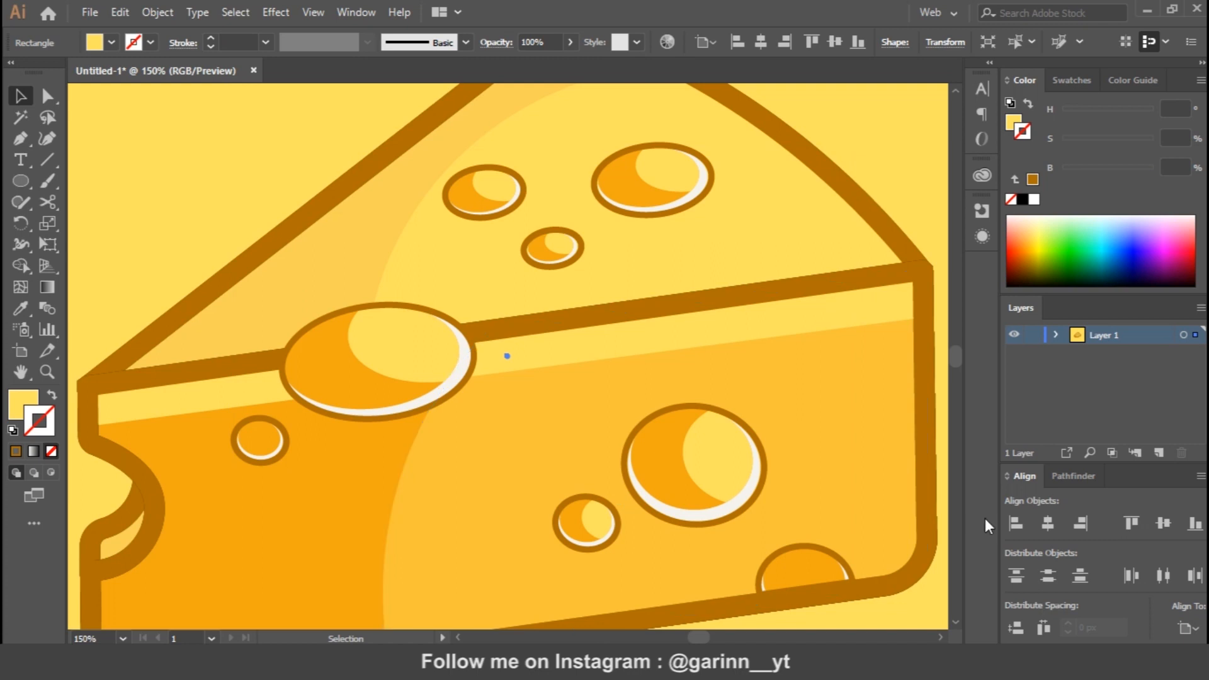
# Try darker yellow and orange swatches as the background fill, ending back on the light yellow swatch
pyautogui.hotkey('ctrl', '0')
pyautogui.click(819, 392)
pyautogui.click(725, 385)
pyautogui.click(1067, 80)
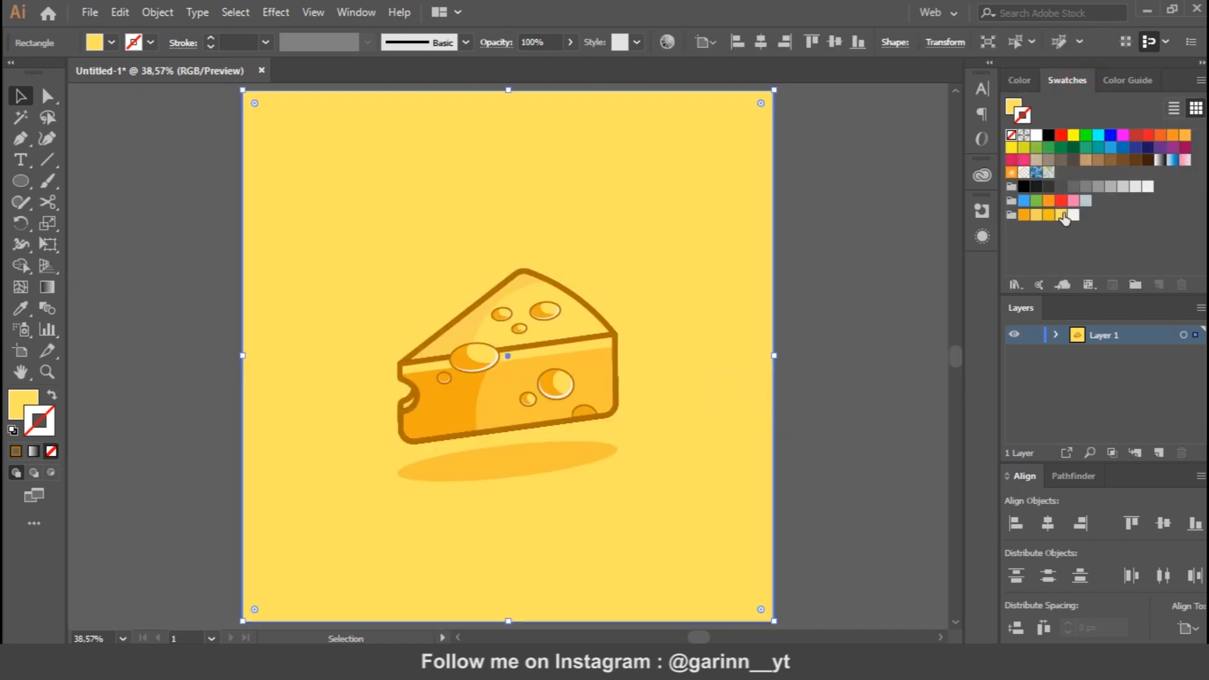
pyautogui.press('x')
pyautogui.click(1049, 215)
pyautogui.click(51, 451)
pyautogui.click(23, 403)
pyautogui.click(1066, 80)
pyautogui.click(1036, 214)
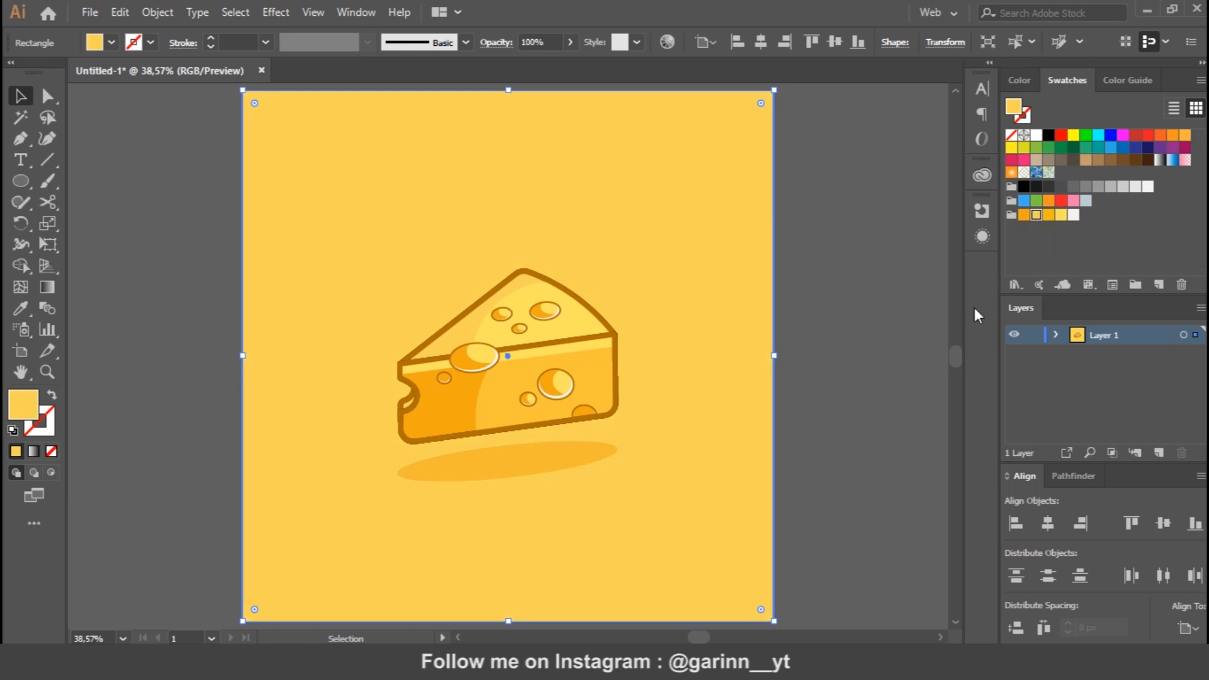
pyautogui.click(1024, 215)
pyautogui.click(1049, 214)
pyautogui.click(1036, 215)
pyautogui.click(1064, 216)
pyautogui.click(856, 374)
# Draw a circle over the top face's right corner and trim away the part outside the face with the Shape Builder
pyautogui.hotkey('ctrl', '1')
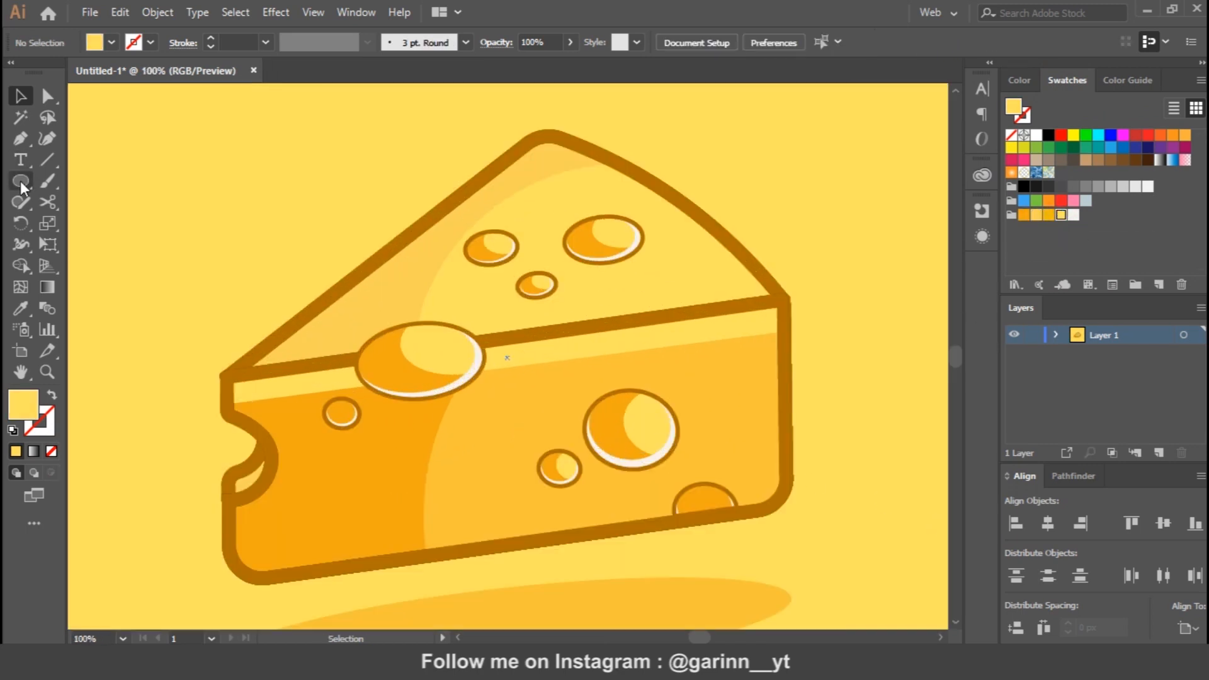
pyautogui.moveTo(679, 216)
pyautogui.mouseDown()
pyautogui.moveTo(837, 345)
pyautogui.moveTo(845, 382)
pyautogui.mouseUp()
pyautogui.keyDown('shift'); pyautogui.click(650, 281); pyautogui.keyUp('shift')
pyautogui.hotkey('shift', 'm')
pyautogui.keyDown('alt'); pyautogui.click(798, 290); pyautogui.keyUp('alt')
pyautogui.press('v')
pyautogui.click(830, 230)
# Fill the top face's corner highlight with off-white and send it behind the brown outlines
pyautogui.click(748, 283)
pyautogui.click(1073, 215)
pyautogui.hotkey('ctrl', '[')
pyautogui.hotkey('ctrl', '[')
pyautogui.press('v')
pyautogui.click(898, 480)
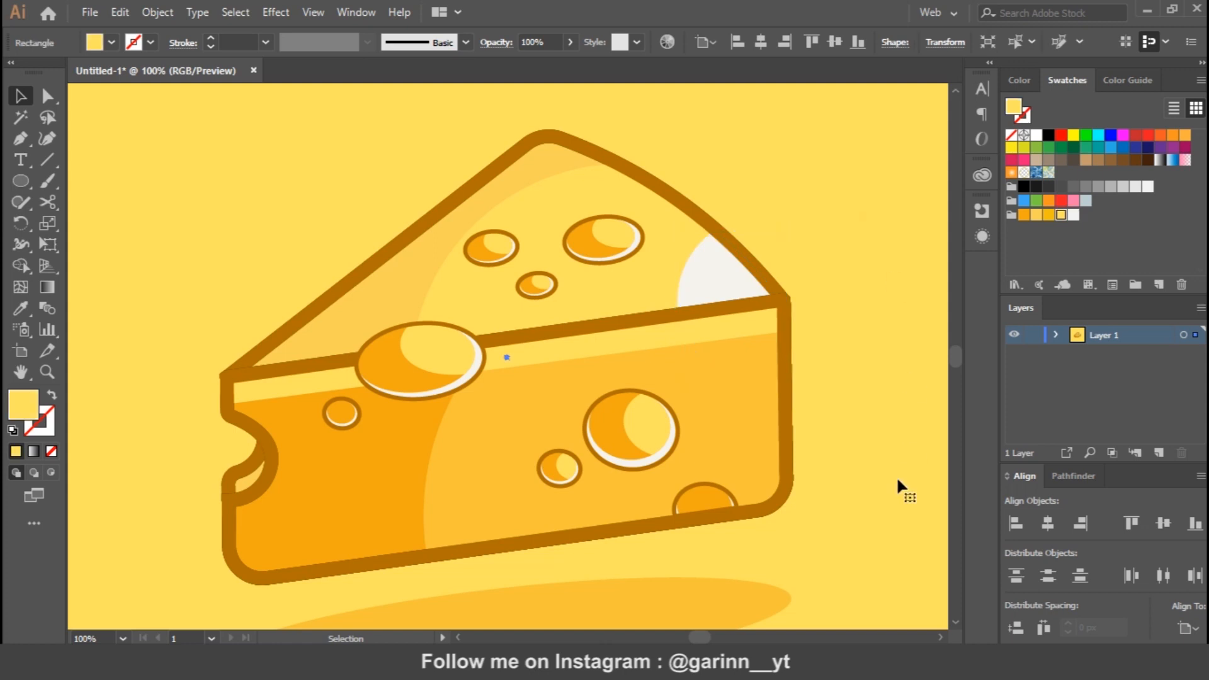
# Draw a circle over the front face's right edge and trim away the part outside the face with the Shape Builder
pyautogui.press('l')
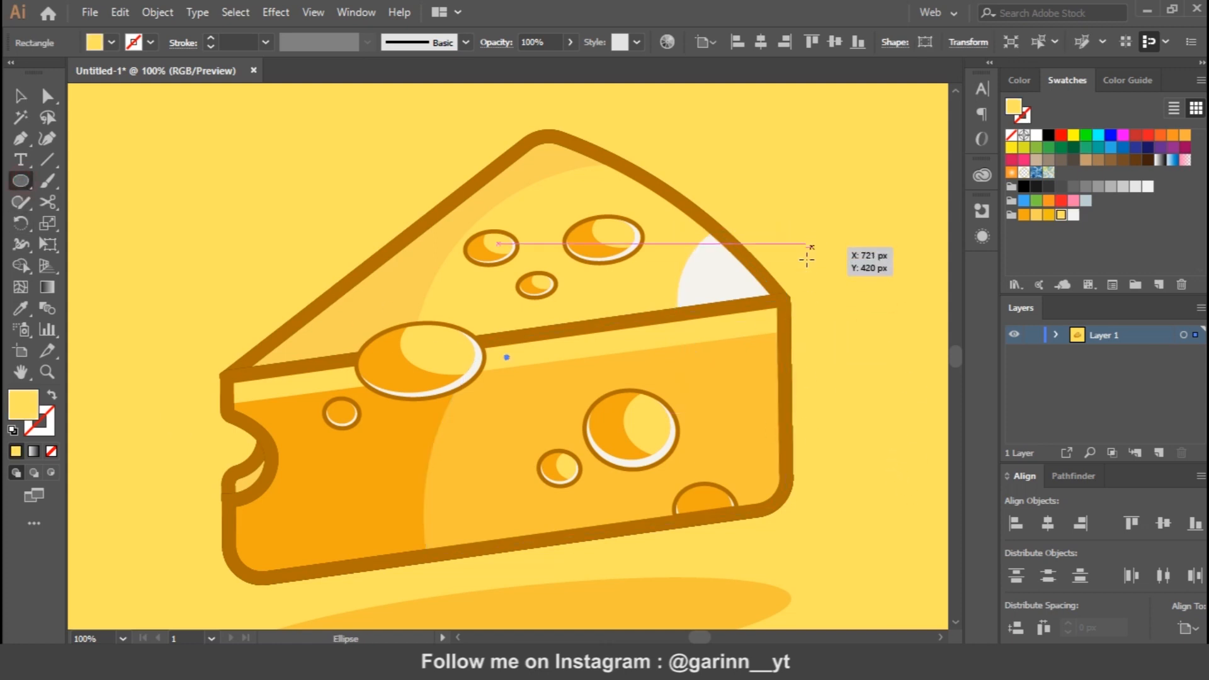
pyautogui.moveTo(695, 346); pyautogui.dragTo(911, 565)
pyautogui.moveTo(800, 453); pyautogui.dragTo(824, 425)
pyautogui.moveTo(712, 316)
pyautogui.mouseDown()
pyautogui.moveTo(706, 308)
pyautogui.moveTo(722, 323)
pyautogui.mouseUp()
pyautogui.press('v')
pyautogui.keyDown('shift'); pyautogui.click(704, 391); pyautogui.keyUp('shift')
pyautogui.hotkey('shift', 'm')
pyautogui.keyDown('alt'); pyautogui.click(815, 423); pyautogui.keyUp('alt')
pyautogui.press('v')
pyautogui.click(841, 338)
# Give the front face's edge highlight the sampled off-white fill and send it behind the brown outline
pyautogui.click(759, 394)
pyautogui.press('i')
pyautogui.click(704, 284)
pyautogui.press('v')
pyautogui.click(890, 371)
pyautogui.click(778, 435)
pyautogui.hotkey('ctrl', '[')
pyautogui.click(845, 429)
# Set the opacity of both off-white highlights to 50%
pyautogui.click(729, 281)
pyautogui.moveTo(550, 42); pyautogui.dragTo(516, 44)
pyautogui.write('50')
pyautogui.press('Return')
pyautogui.click(753, 403)
pyautogui.write('50')
pyautogui.press('Return')
pyautogui.click(887, 576)
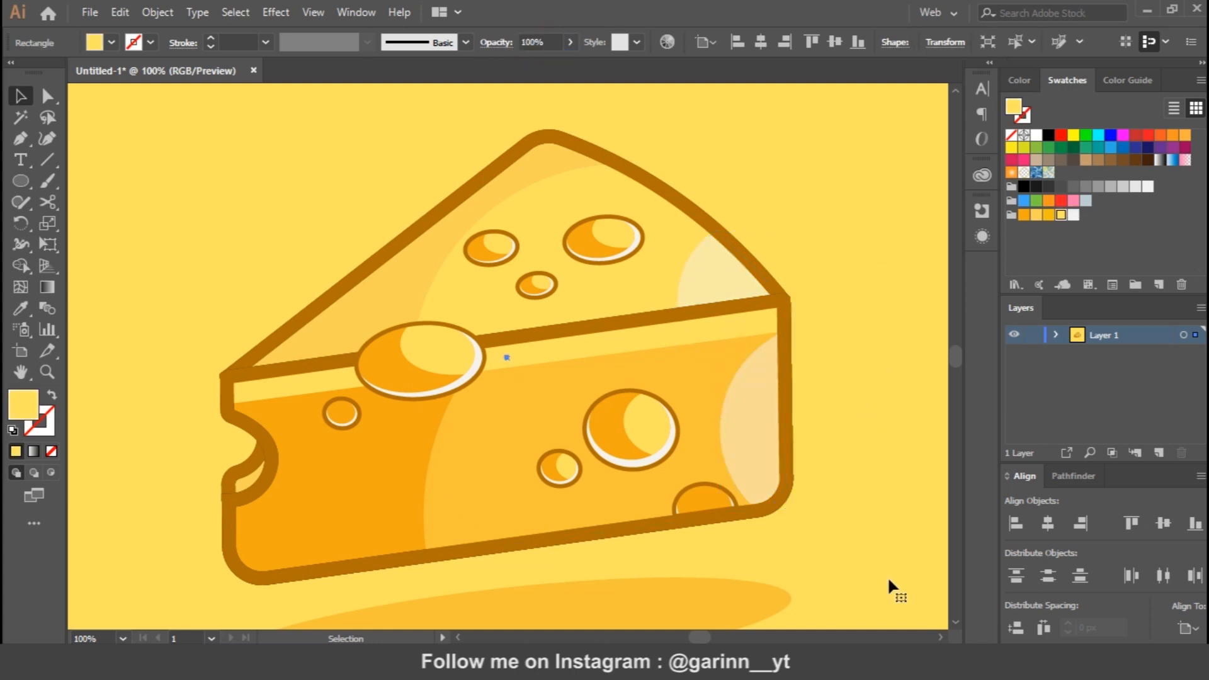
# Undo the opacity changes on the two off-white highlights
pyautogui.scroll(-1, 882, 570)
pyautogui.click(725, 277)
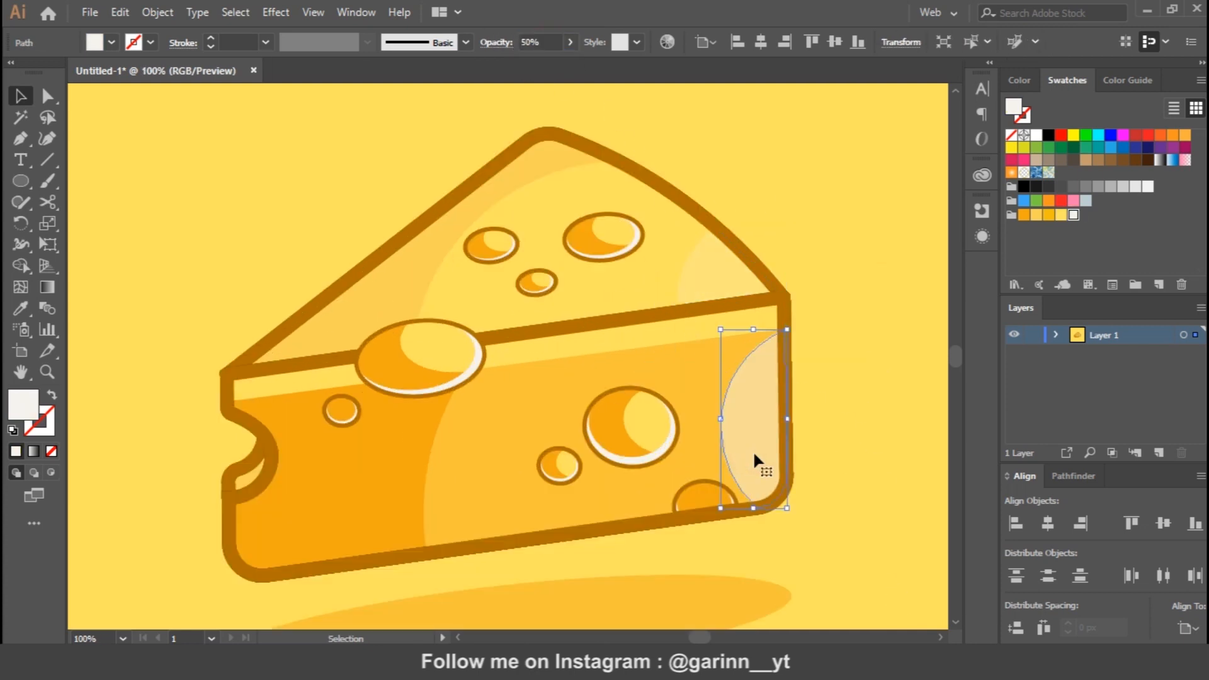
pyautogui.hotkey('ctrl', 'z')
pyautogui.hotkey('ctrl', 'z')
pyautogui.hotkey('ctrl', 'z')
pyautogui.click(861, 305)
# Delete the off-white highlights from the front face and the top face
pyautogui.hotkey('ctrl', '-')
pyautogui.hotkey('ctrl', '-')
pyautogui.hotkey('ctrl', '=')
pyautogui.hotkey('ctrl', '=')
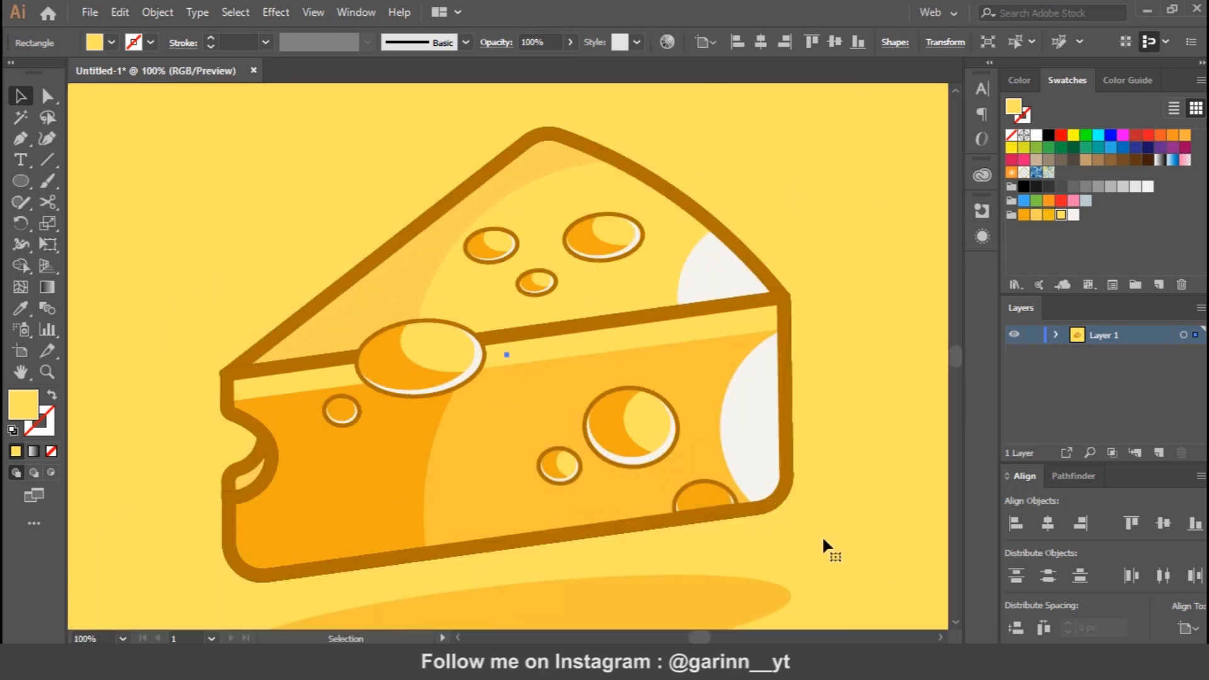
pyautogui.click(753, 404)
pyautogui.press('Delete')
pyautogui.click(699, 274)
pyautogui.press('Delete')
# Draw a curved Pen line inside the top face's rounded right edge, with an off-white stroke and no fill
pyautogui.click(21, 139)
pyautogui.click(661, 208)
pyautogui.moveTo(743, 283); pyautogui.dragTo(762, 310)
pyautogui.click(52, 395)
pyautogui.press('v')
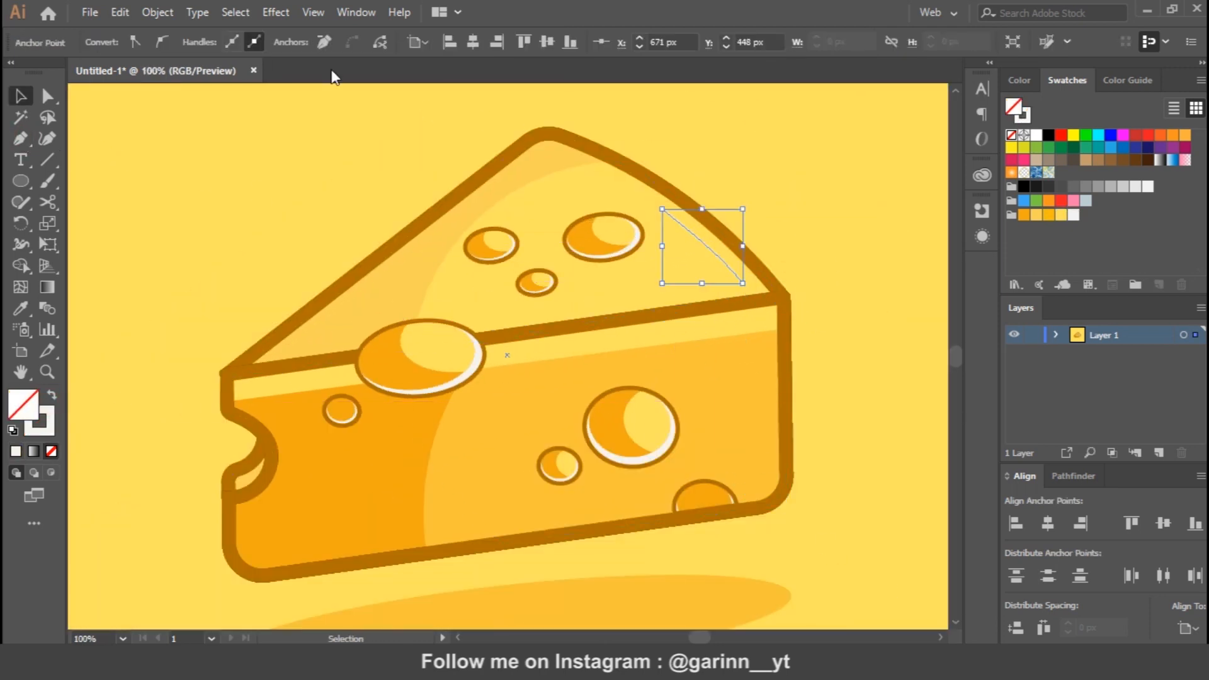
# Thicken the stroke of the off-white line on the top face and apply a tapered width profile pointed at both ends
pyautogui.click(743, 207)
pyautogui.click(265, 42)
pyautogui.click(293, 296)
pyautogui.click(367, 42)
pyautogui.click(318, 101)
pyautogui.click(861, 230)
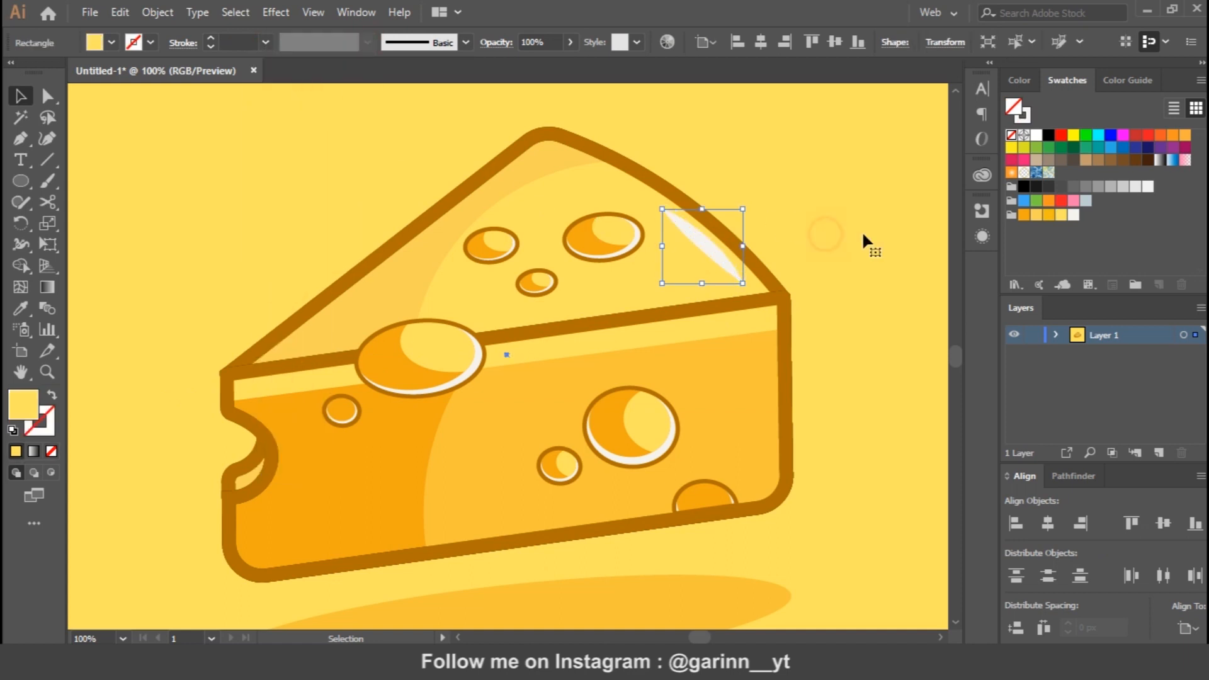
# Shorten the tapered highlight on the top face by pulling its upper end in towards the lower one
pyautogui.click(721, 258)
pyautogui.moveTo(665, 218); pyautogui.dragTo(687, 237)
pyautogui.click(905, 334)
# Draw a near-vertical line inside the front face's right edge and copy the top face highlight's off-white stroke onto it
pyautogui.click(40, 139)
pyautogui.click(758, 346)
pyautogui.click(761, 466)
pyautogui.press('i')
pyautogui.click(730, 270)
pyautogui.press('v')
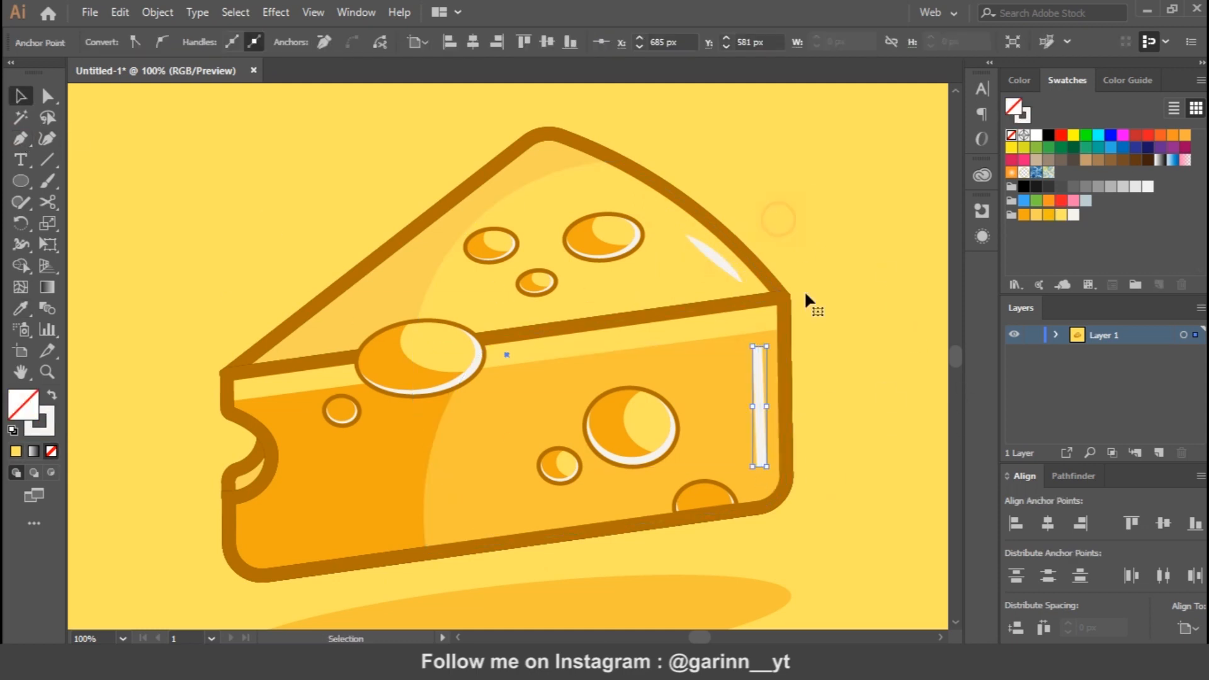
# Apply the tapered width profile pointed at both ends to the vertical highlight on the front face
pyautogui.click(327, 43)
pyautogui.click(326, 96)
pyautogui.click(866, 541)
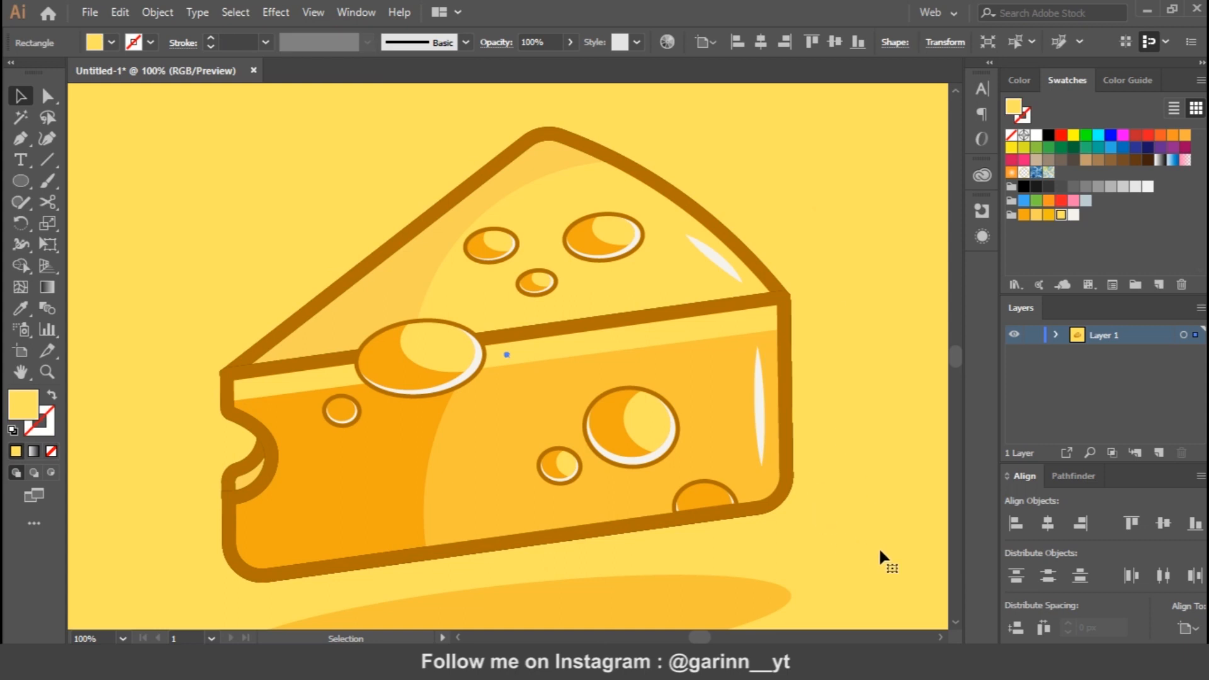
# Reduce the stroke weight of the top face's tapered highlight to 4 pt
pyautogui.hotkey('ctrl', '=')
pyautogui.click(858, 242)
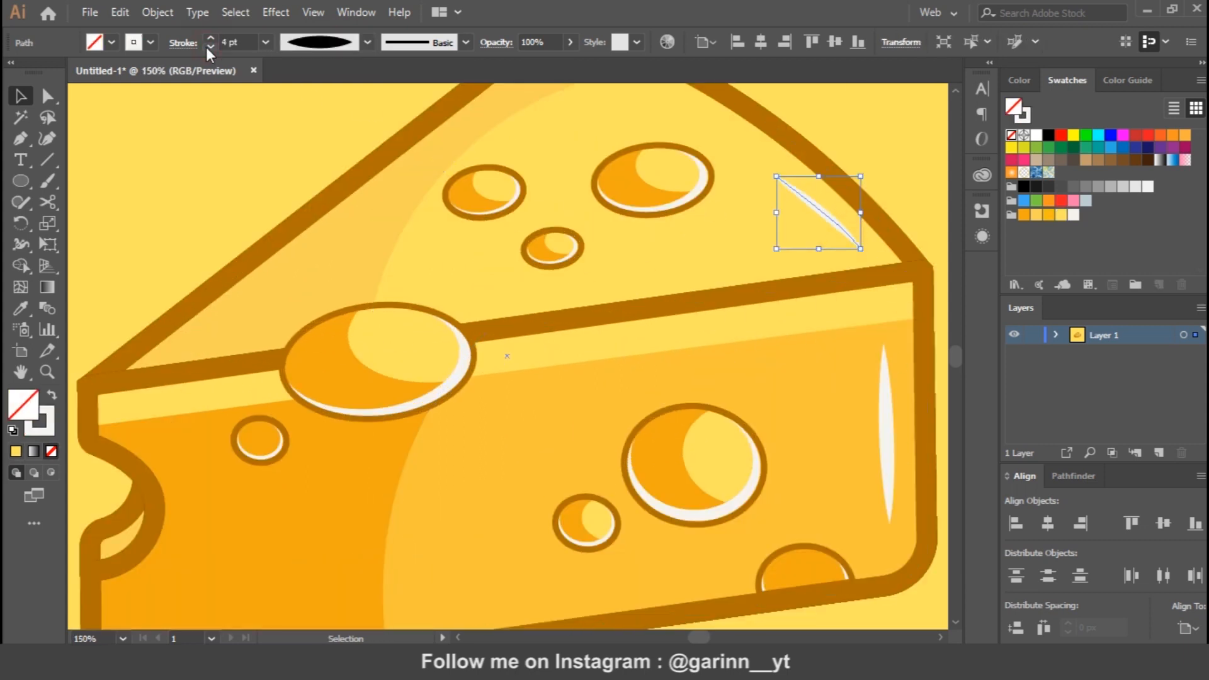